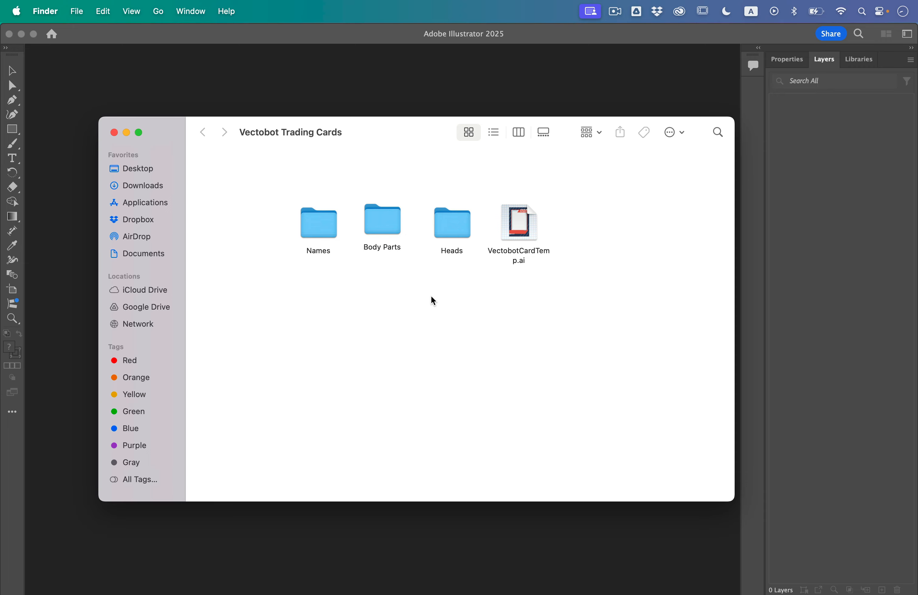
- Preview the card pages of VectobotCardTemp.ai in the Vectobot Trading Cards folder and open the file in Illustrator
left_click(518, 232)
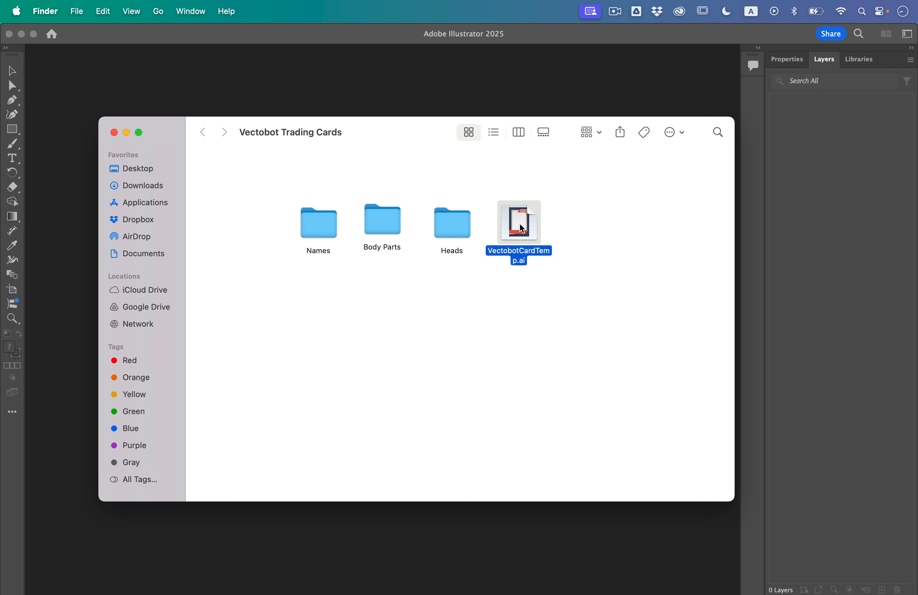
key("space")
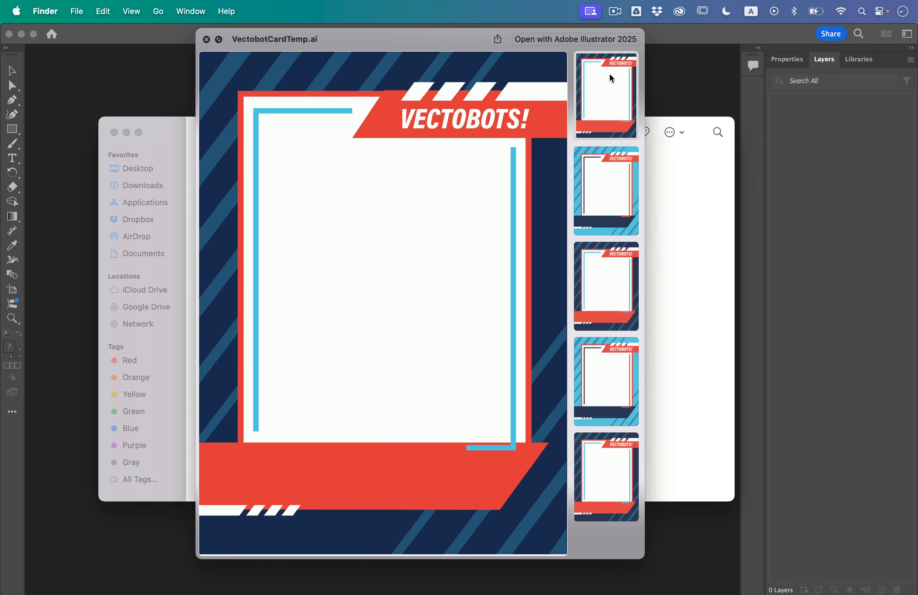
left_click(605, 111)
left_click(604, 171)
left_click(598, 262)
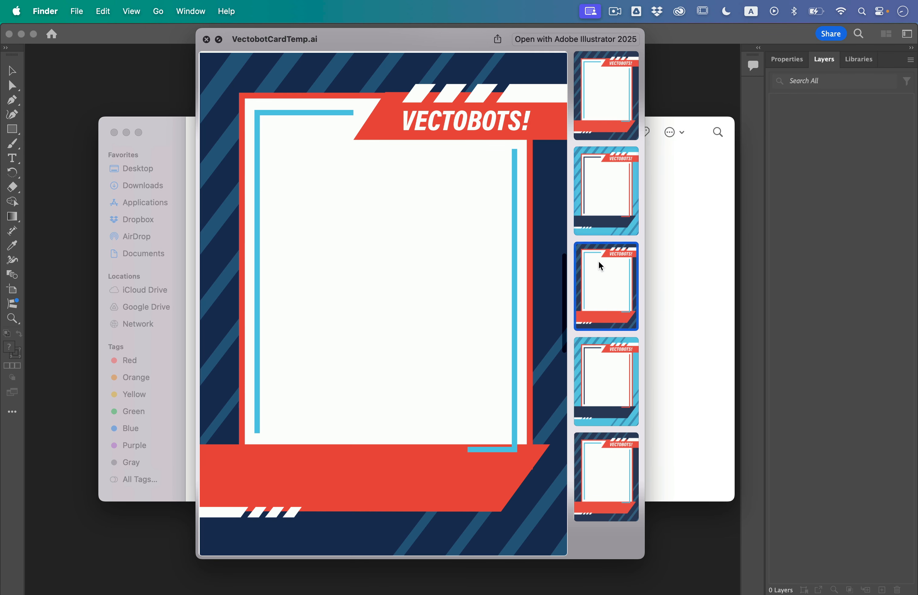
left_click(596, 361)
left_click(596, 451)
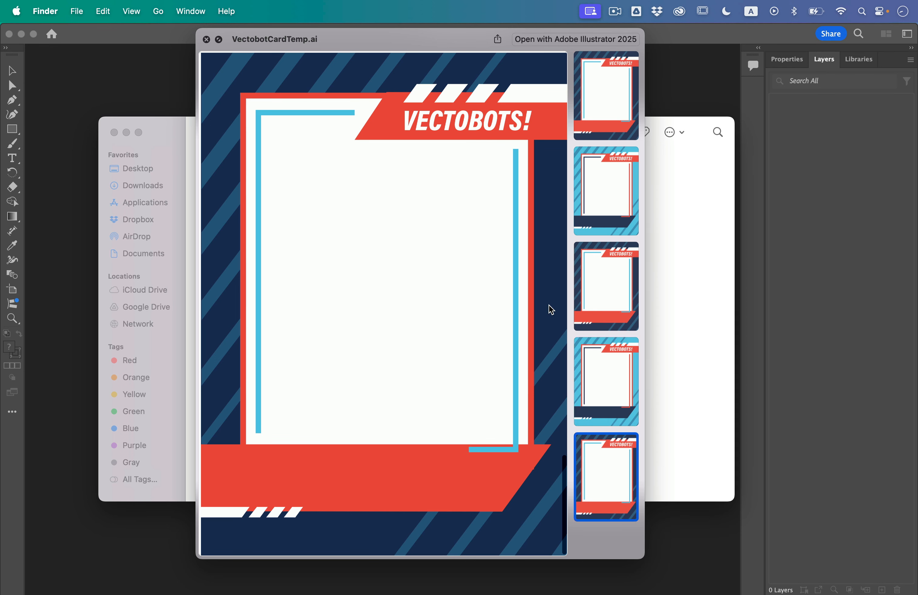
key("space")
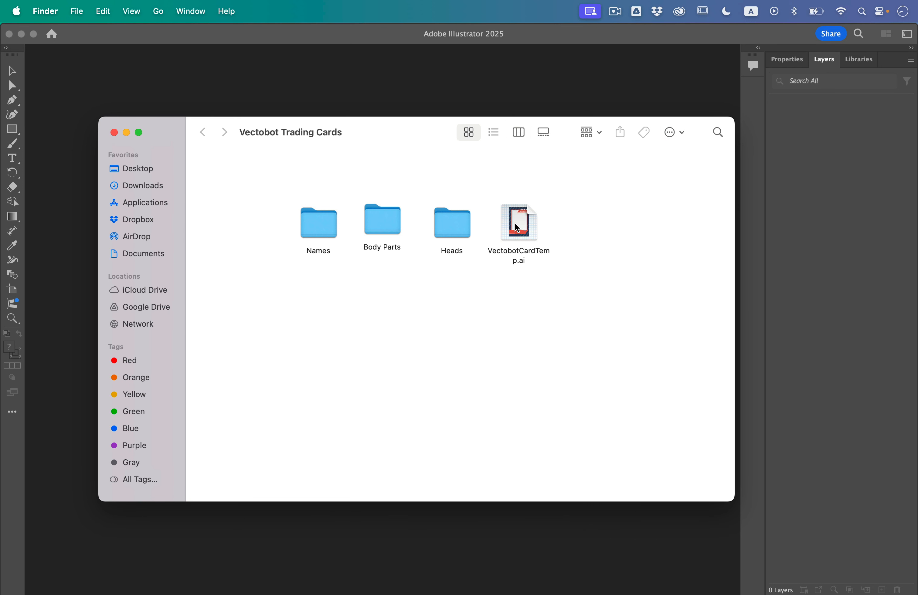
double_click(519, 226)
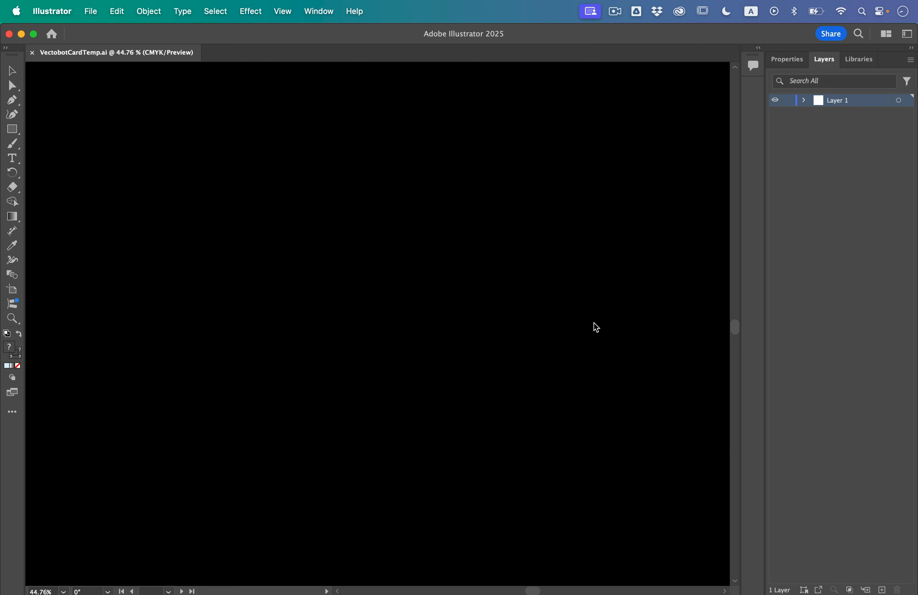
scroll(183, 258, "up", 3)
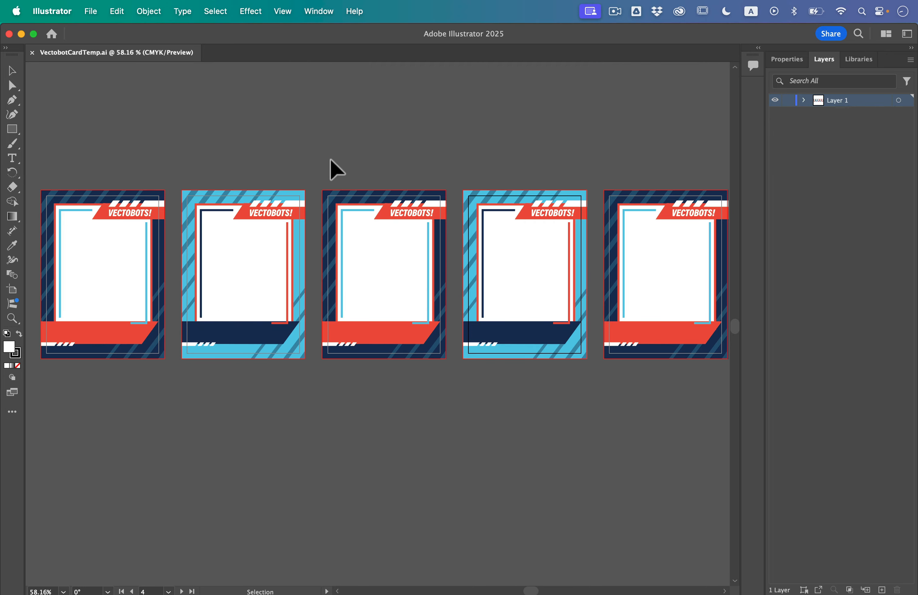
- Switch back to Finder and preview Heads.jpg in the Heads folder
key("ctrl+Up")
left_click(285, 336)
left_click(554, 318)
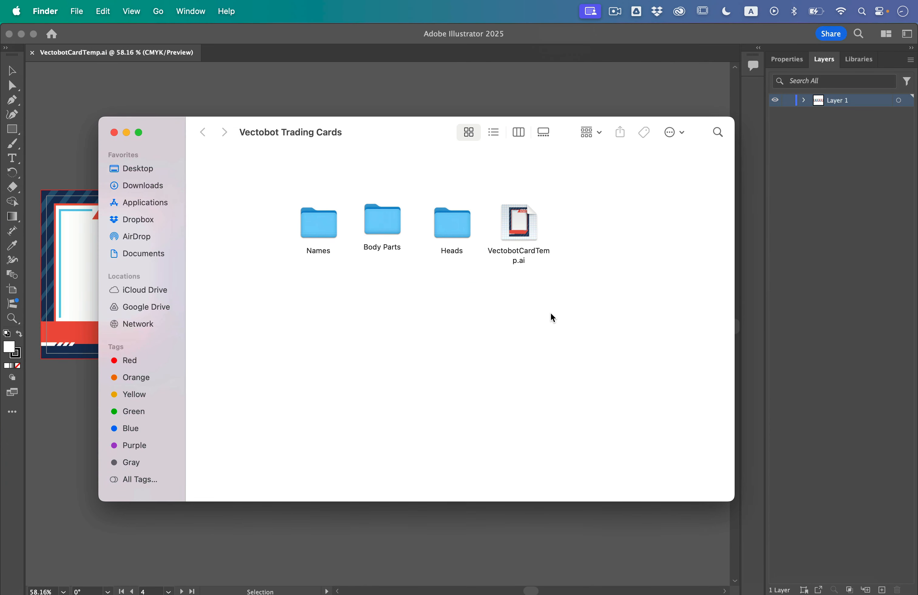
double_click(472, 229)
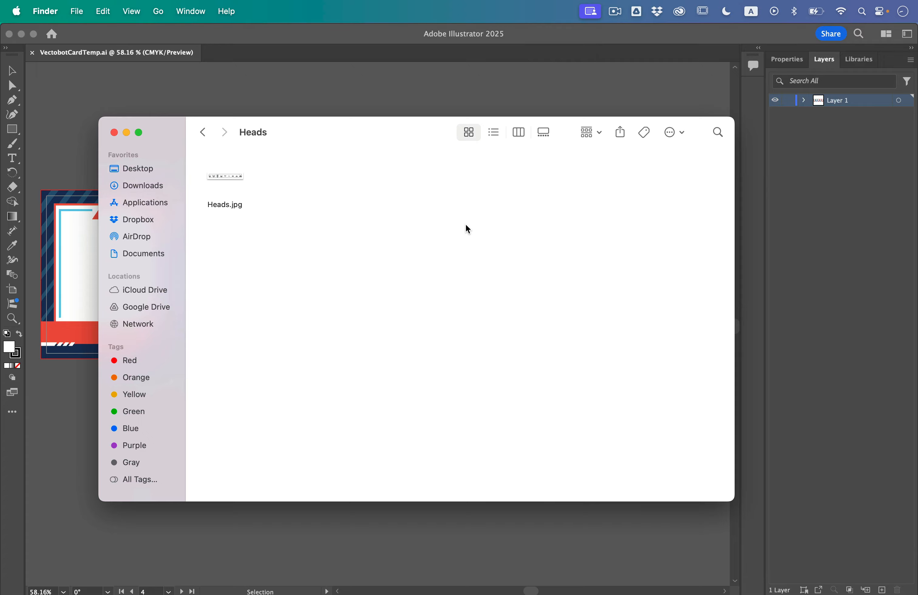
left_click(234, 180)
key("space")
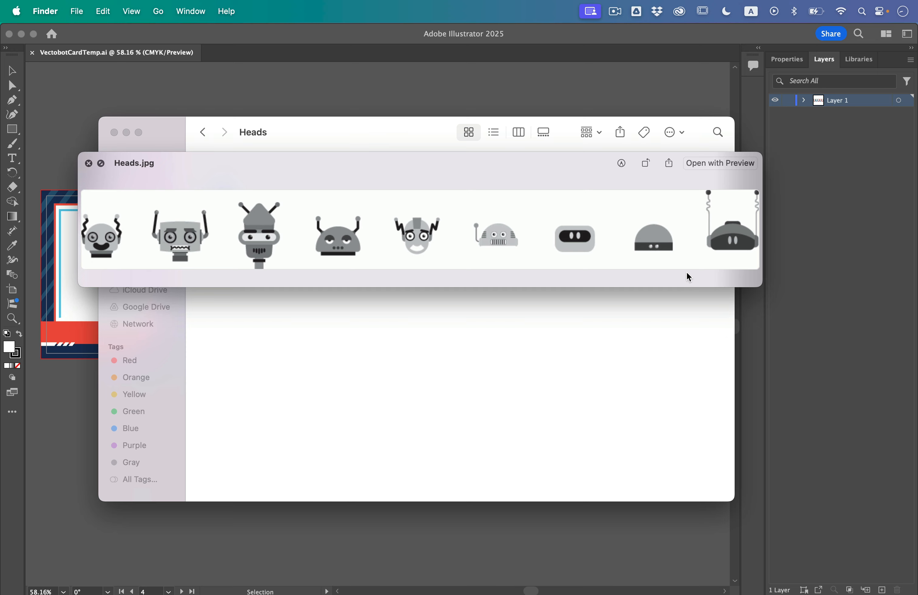
key("space")
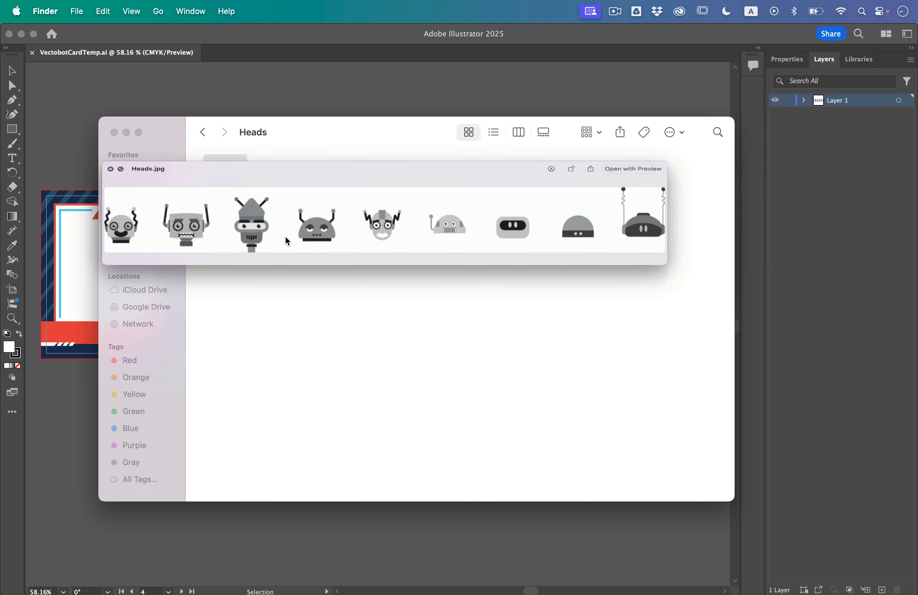
- Preview the robot parts sheet Vectobot Body.ai in the Body Parts folder
left_click(203, 133)
double_click(378, 237)
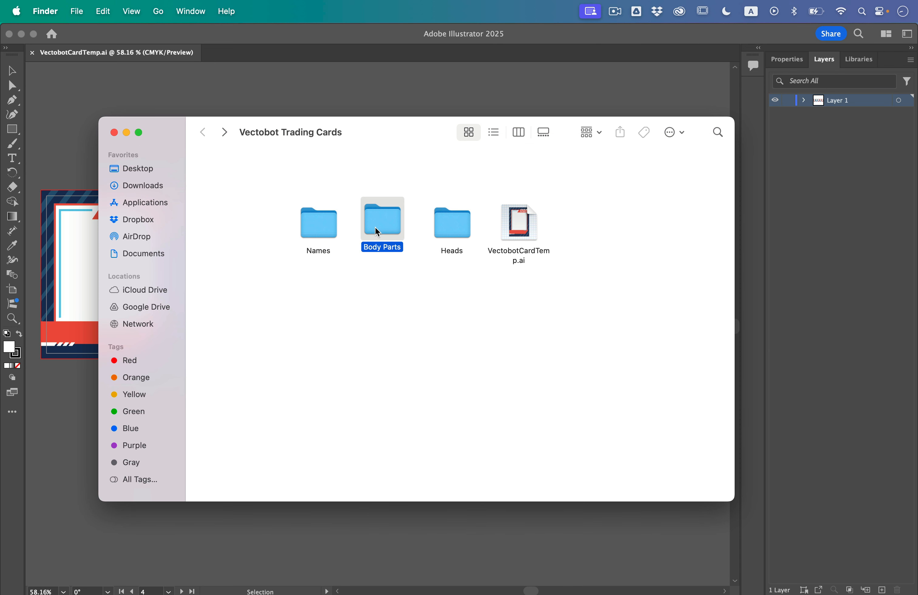
left_click(230, 184)
key("space")
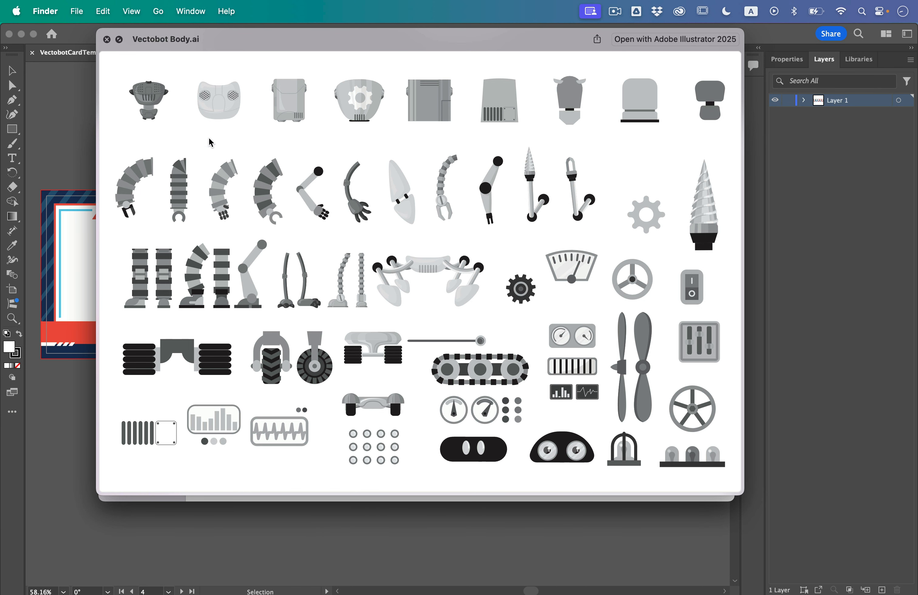
key("space")
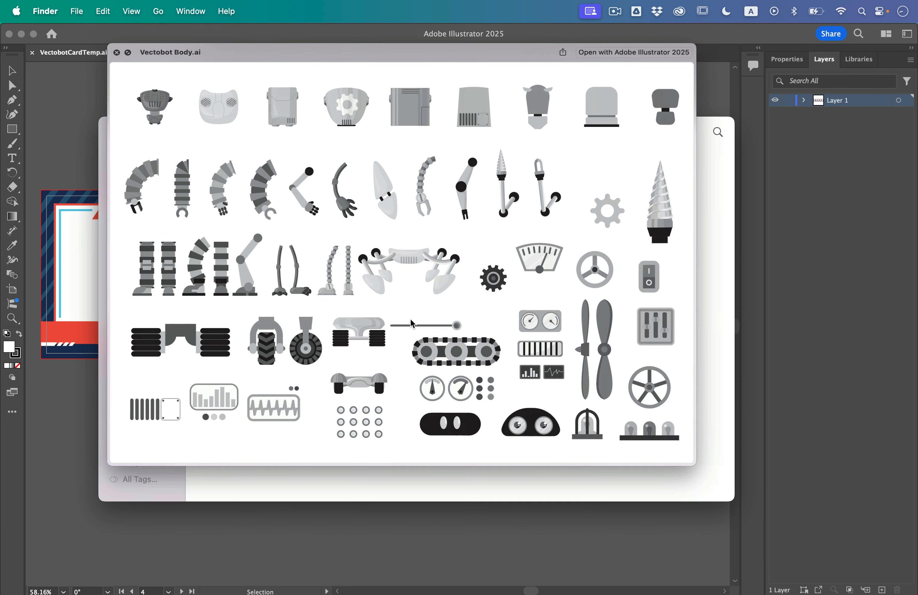
- Browse previews of the robot name images in the Names folder, starting from Name1.jpg
left_click(204, 138)
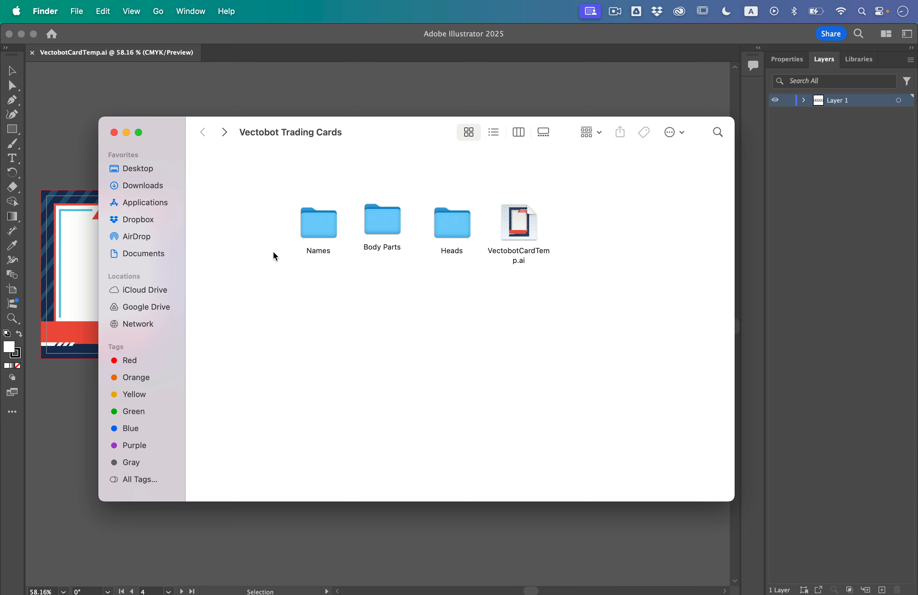
double_click(314, 233)
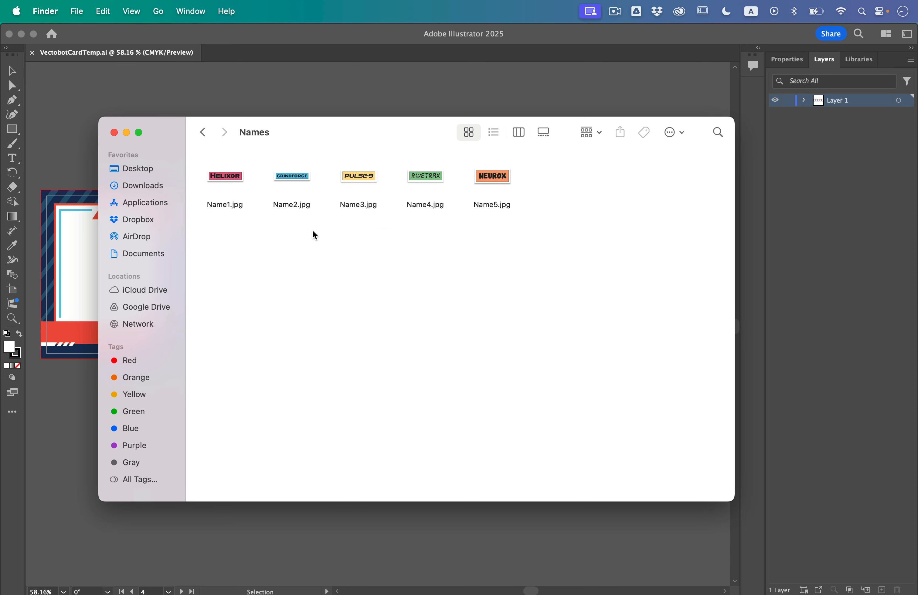
left_click(236, 186)
key("space")
key("Right")
key("Right")
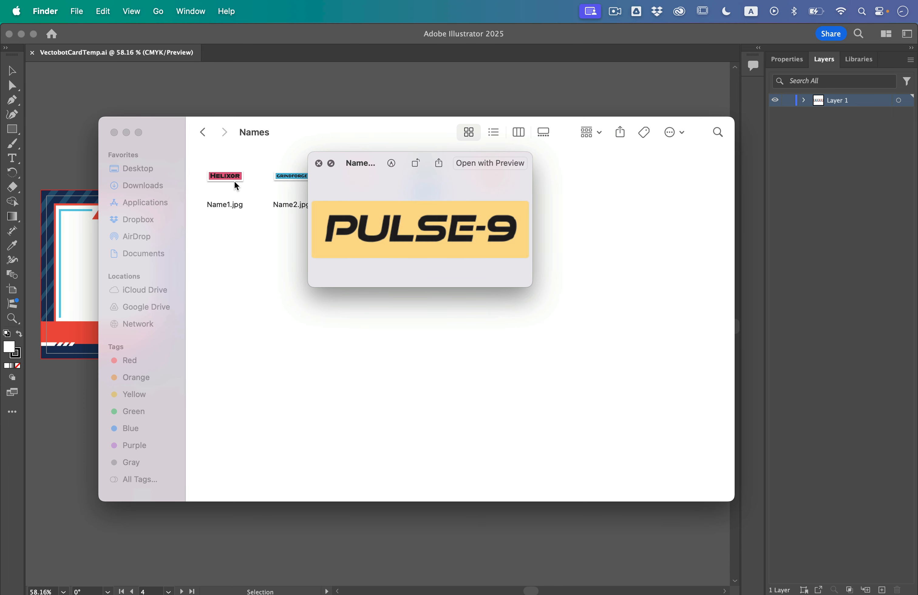
key("Right")
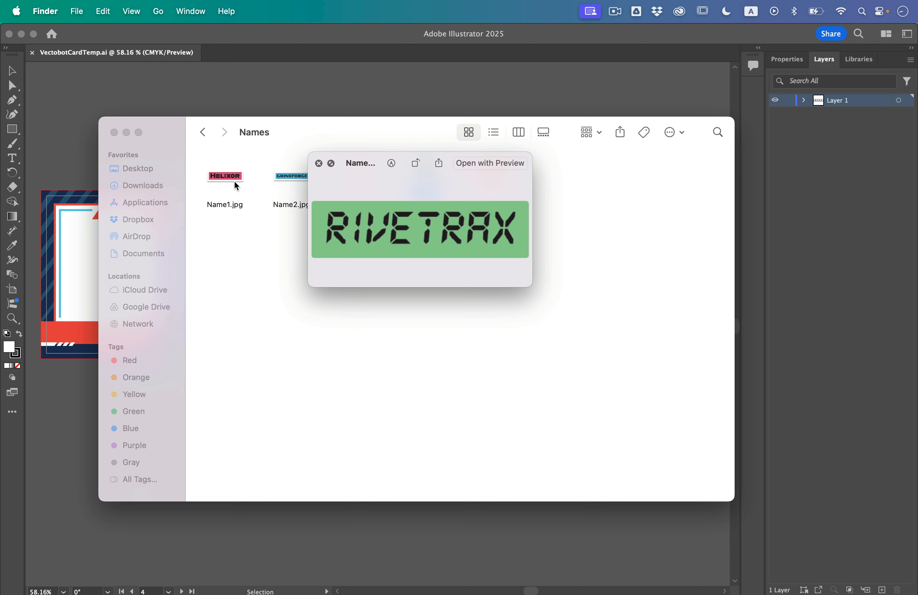
key("Left")
key("Left")
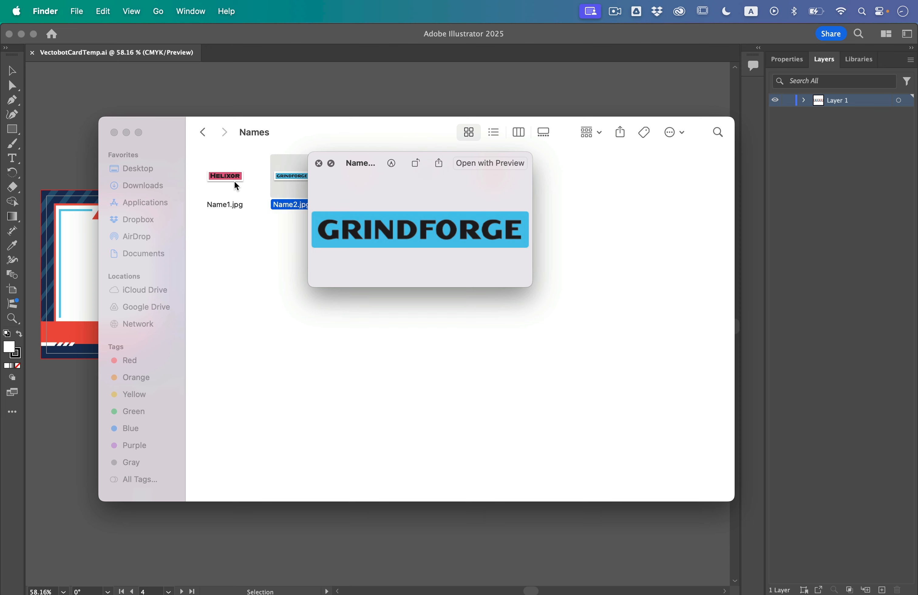
key("space")
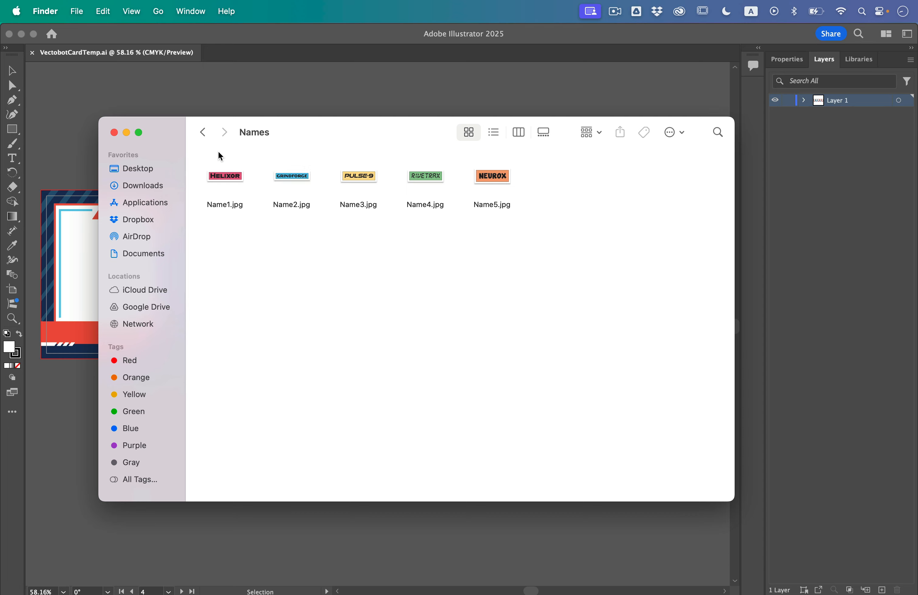
- Open Vectobot Body.ai from the Body Parts folder in Illustrator
left_click(203, 133)
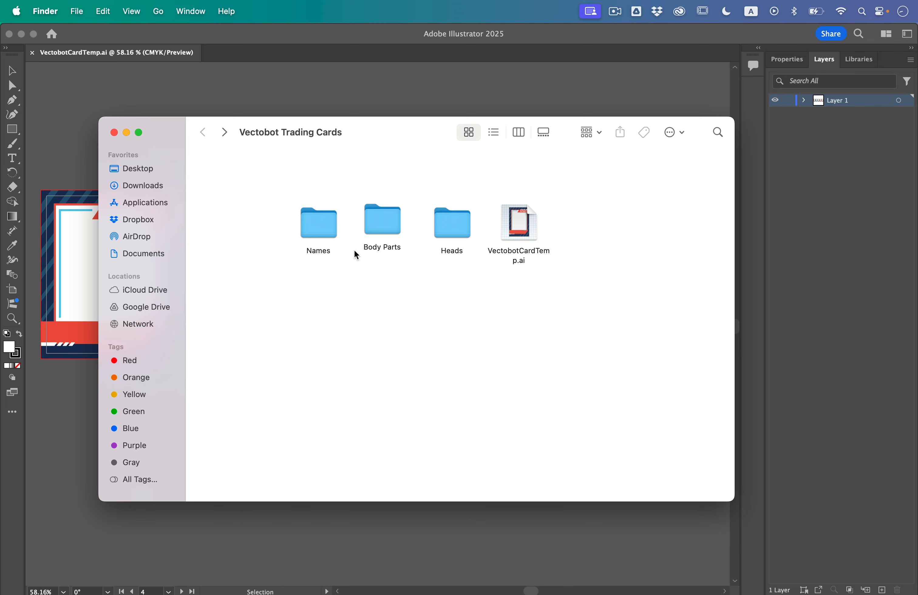
double_click(378, 220)
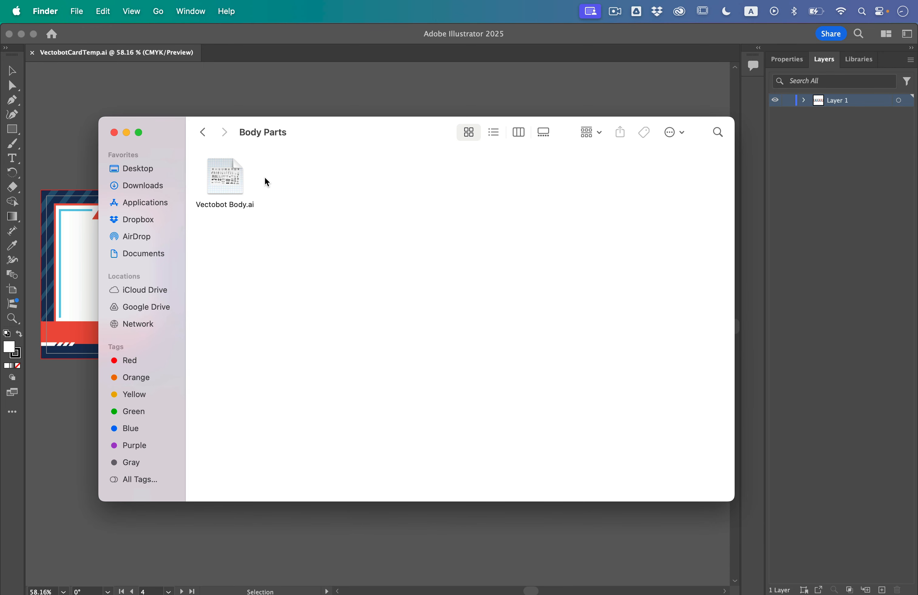
double_click(224, 177)
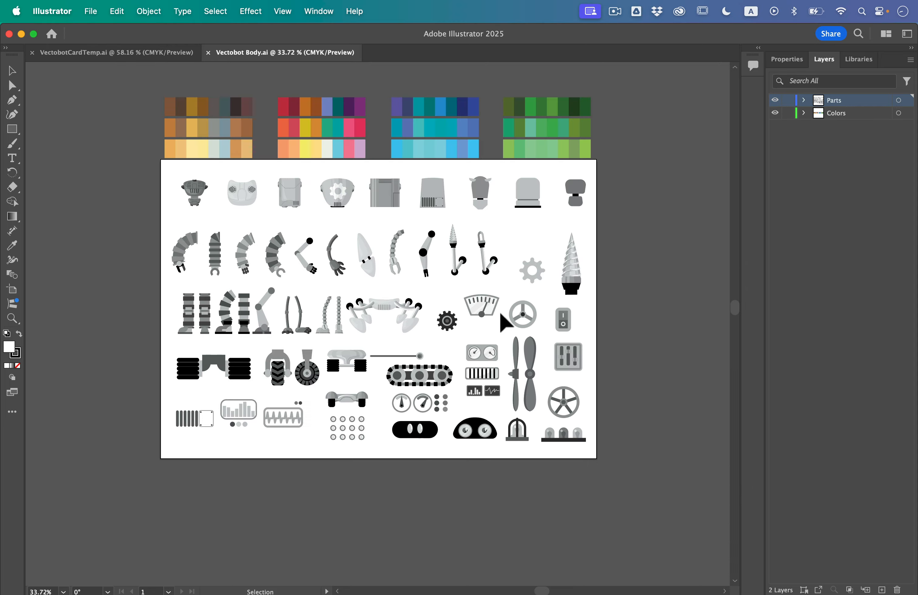
- Start placing an image in the body parts document and choose Heads.jpg from the Heads folder in Vectobot Trading Cards on the Desktop
scroll(500, 313, "right", 2)
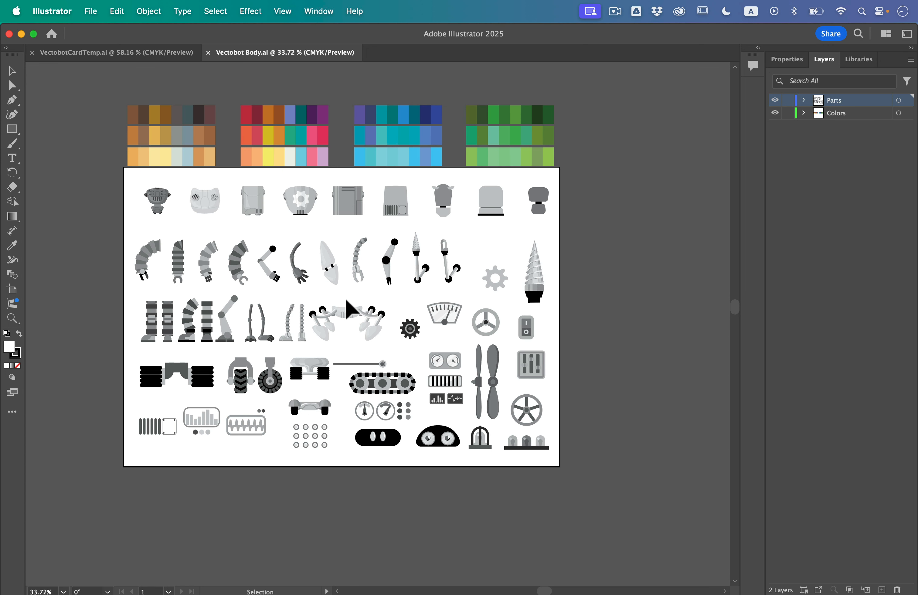
scroll(345, 307, "right", 3)
scroll(345, 308, "down", 1)
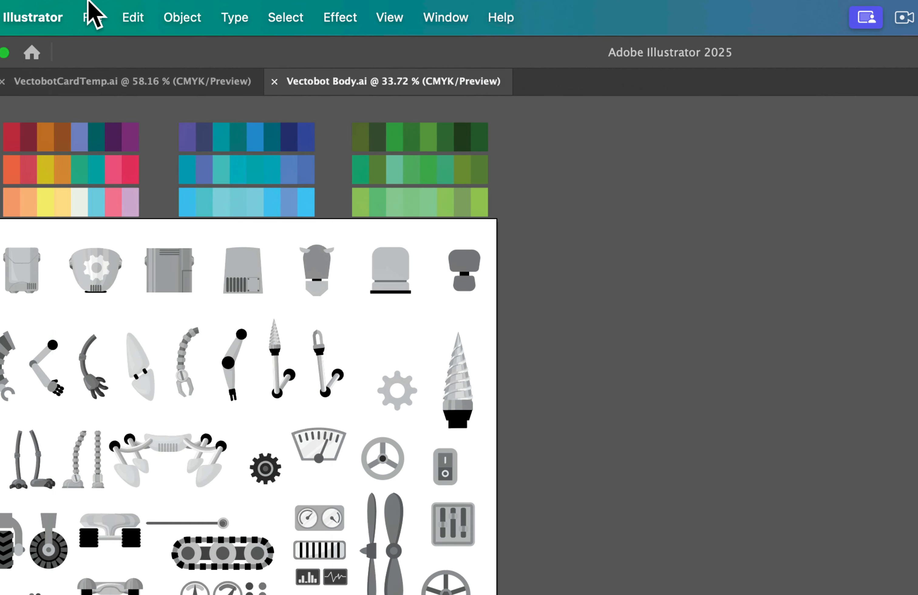
left_click(91, 6)
left_click(135, 371)
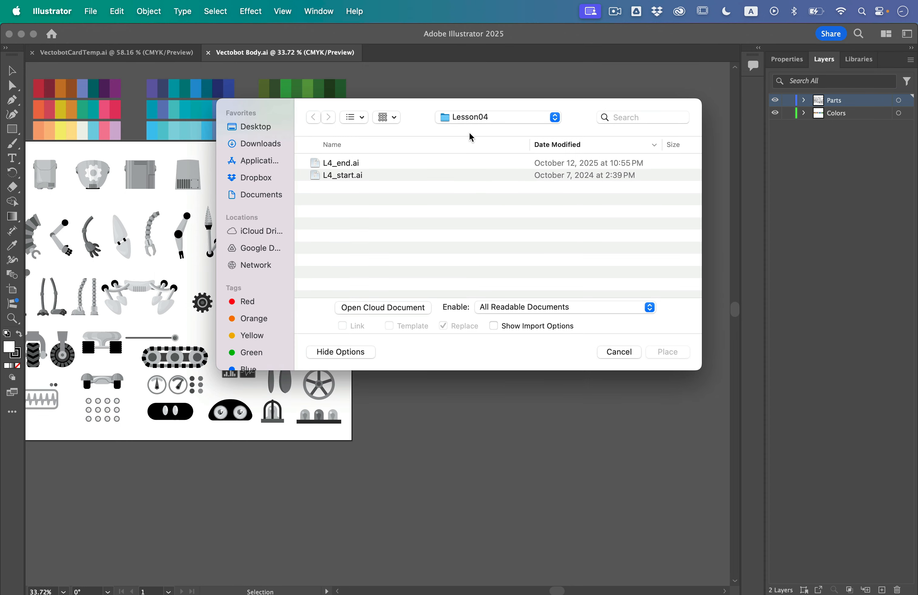
left_click(478, 118)
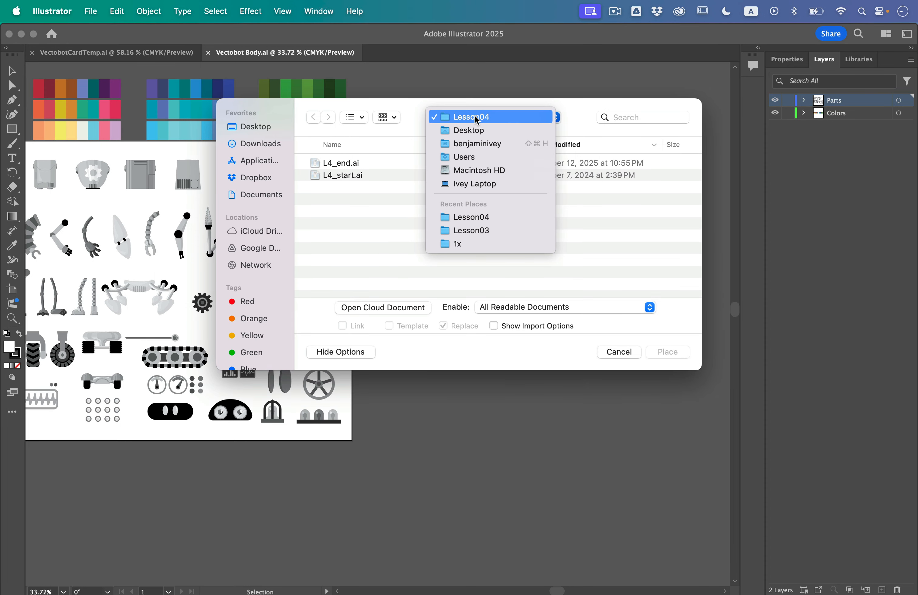
left_click(503, 130)
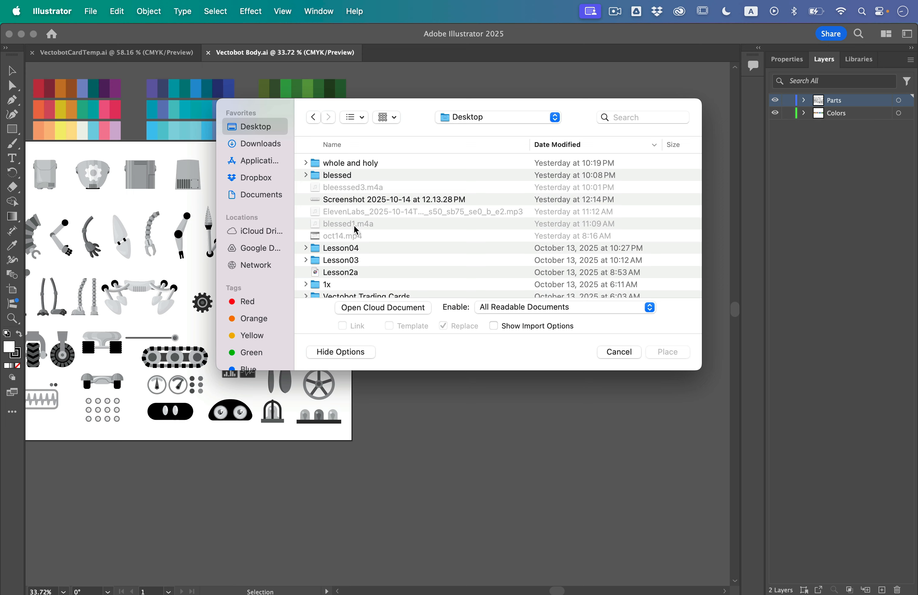
scroll(363, 243, "down", 10)
scroll(362, 240, "up", 8)
double_click(363, 237)
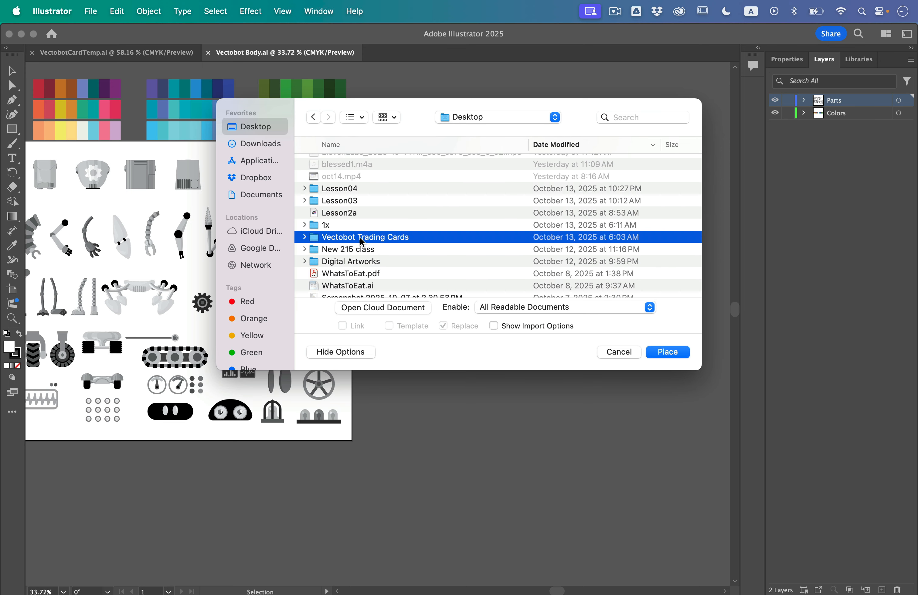
double_click(330, 190)
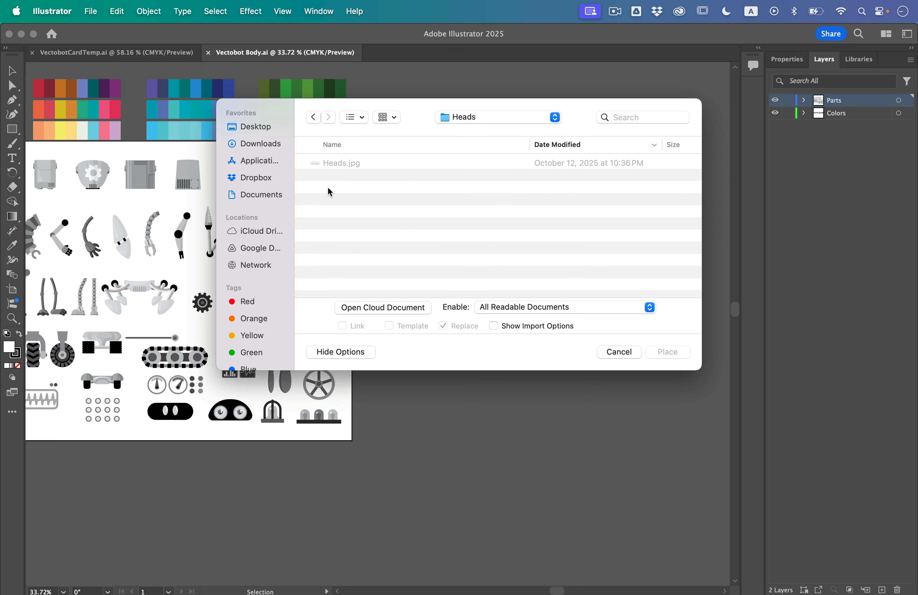
left_click(346, 167)
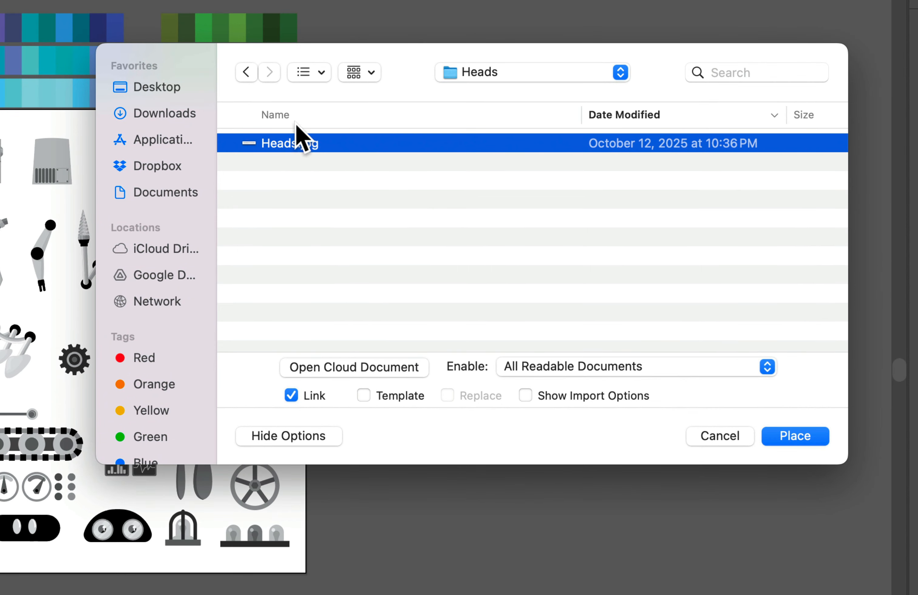
- Place Heads.jpg as a linked image in the empty canvas area to the right of the artboard, level with its top edge, and deselect it
left_click(739, 398)
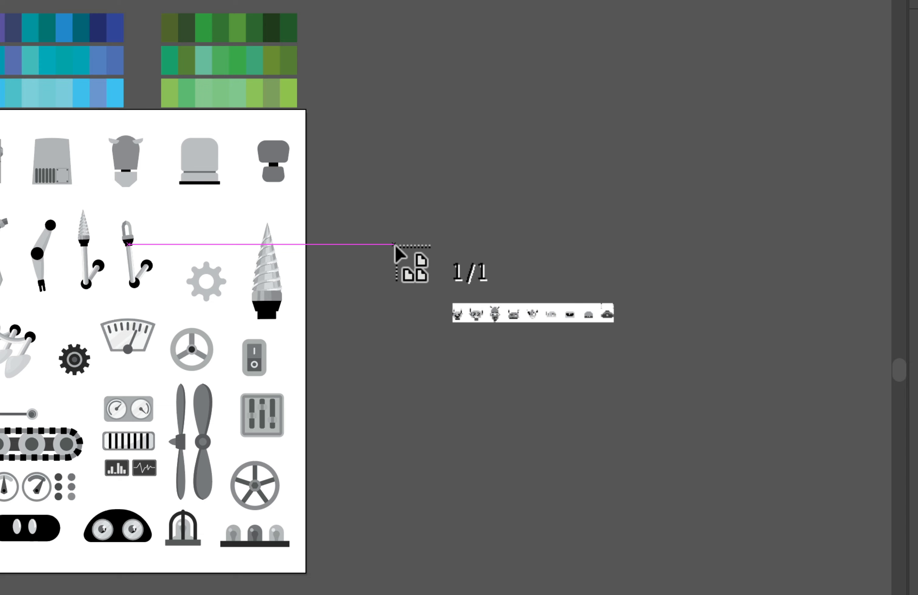
left_click_drag(466, 227, 878, 270)
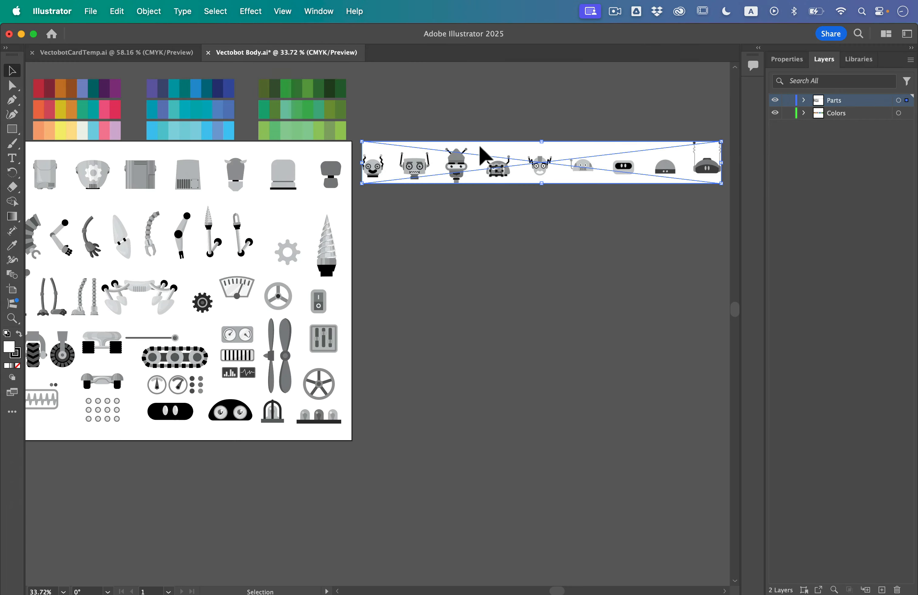
scroll(503, 116, "up", 10)
scroll(479, 146, "up", 5)
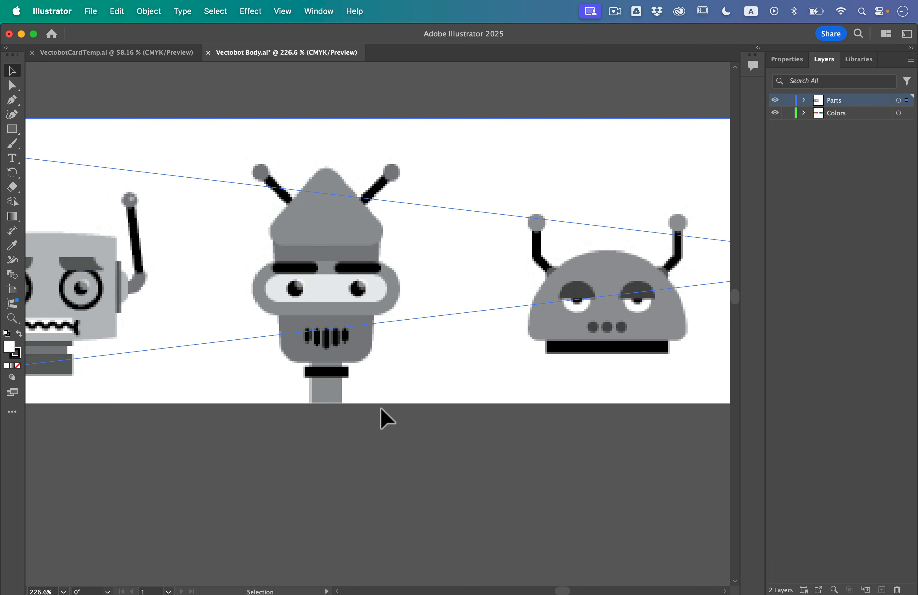
left_click(404, 475)
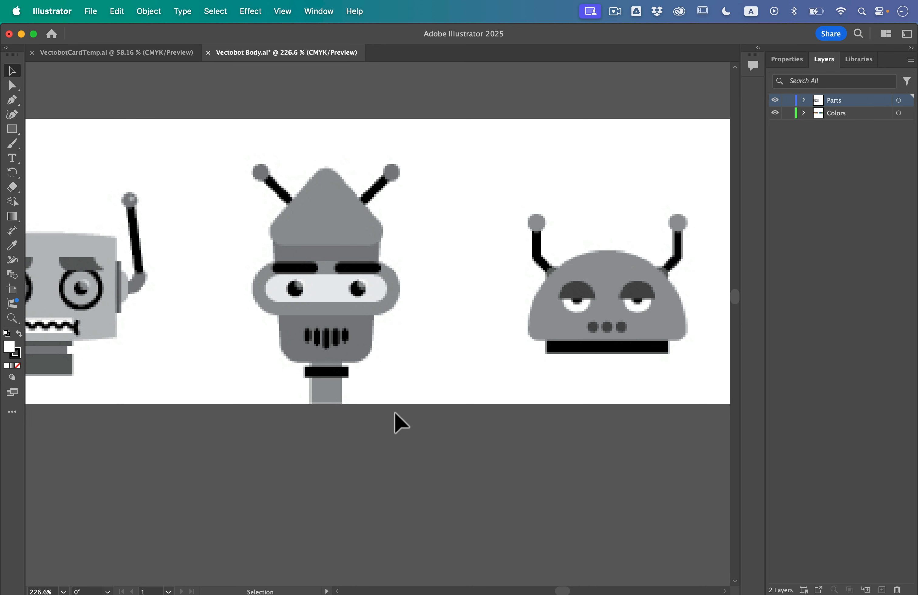
- Draw a new landscape artboard in the empty canvas area right of the parts artboard, just below the placed heads image
scroll(393, 411, "down", 5)
scroll(340, 383, "down", 10)
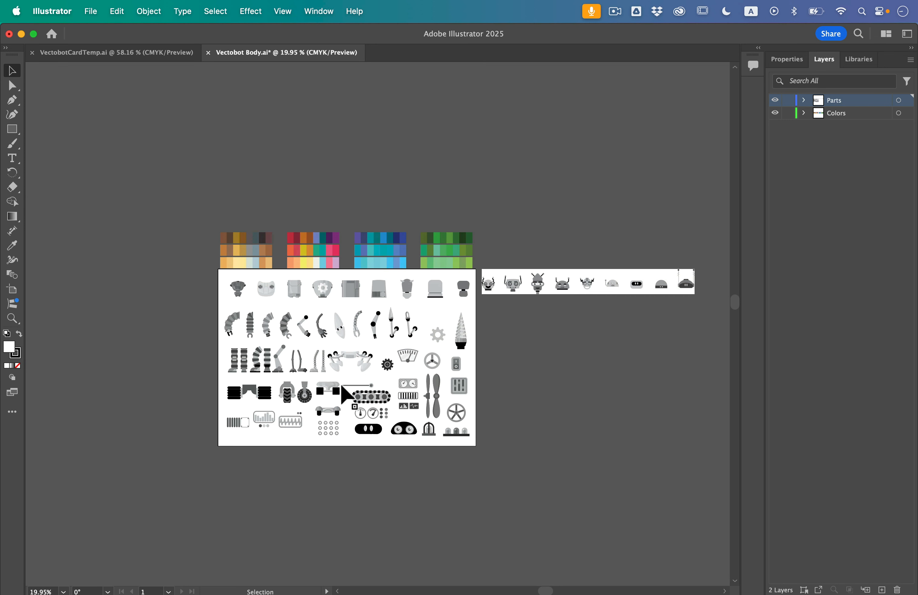
scroll(340, 384, "right", 4)
scroll(340, 383, "down", 2)
scroll(422, 262, "up", 5)
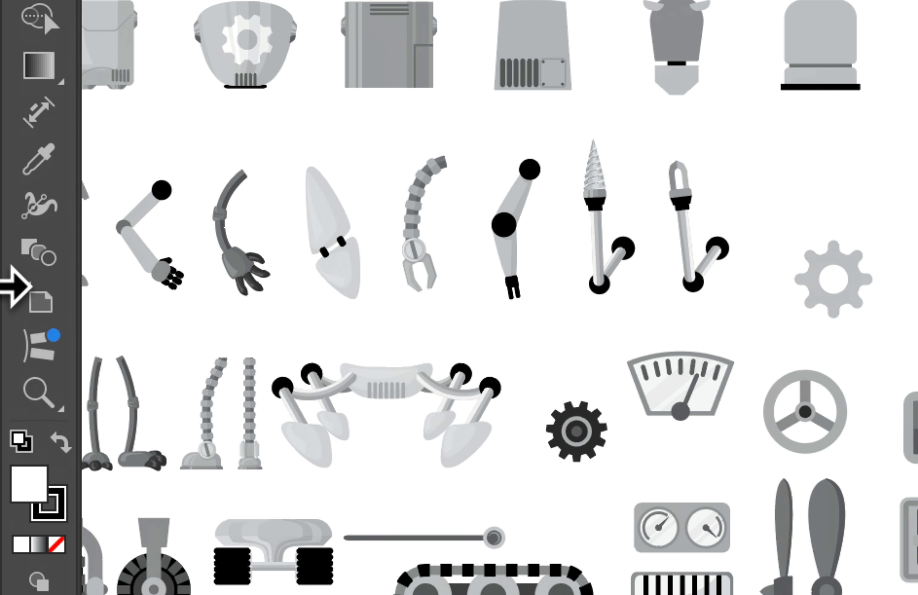
left_click(29, 297)
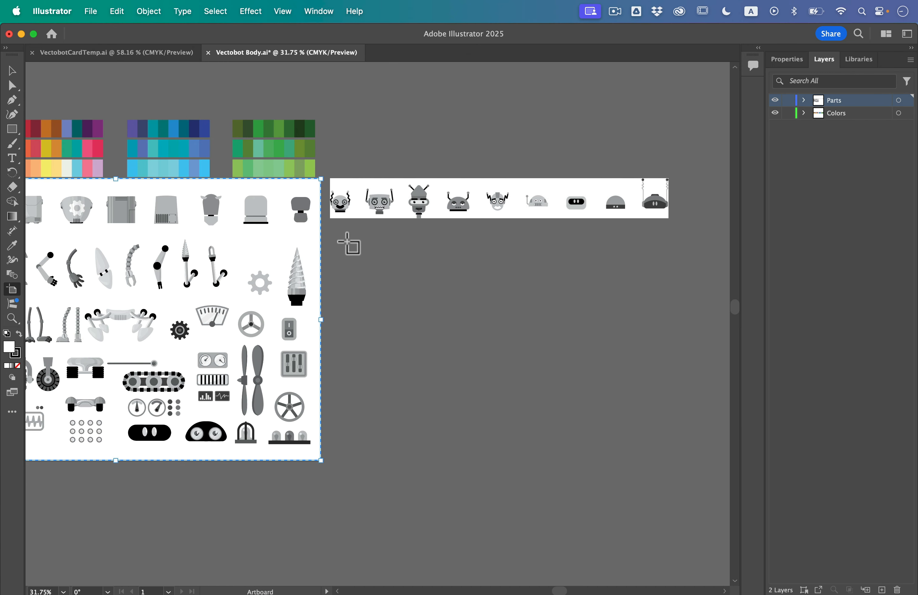
left_click_drag(341, 236, 677, 455)
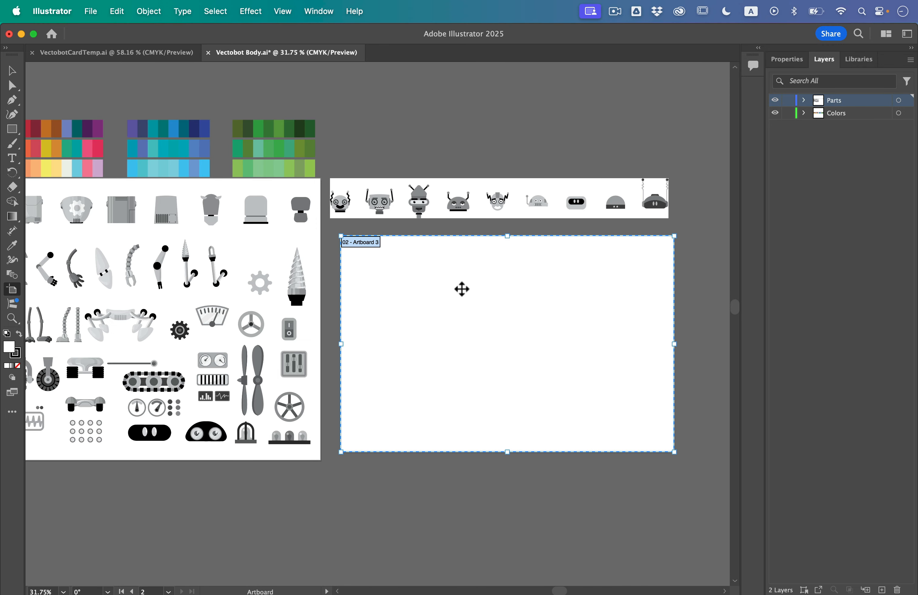
- Move the heads image onto the top of the new artboard, scale it down to fit the artboard's width, and deselect it
left_click(12, 71)
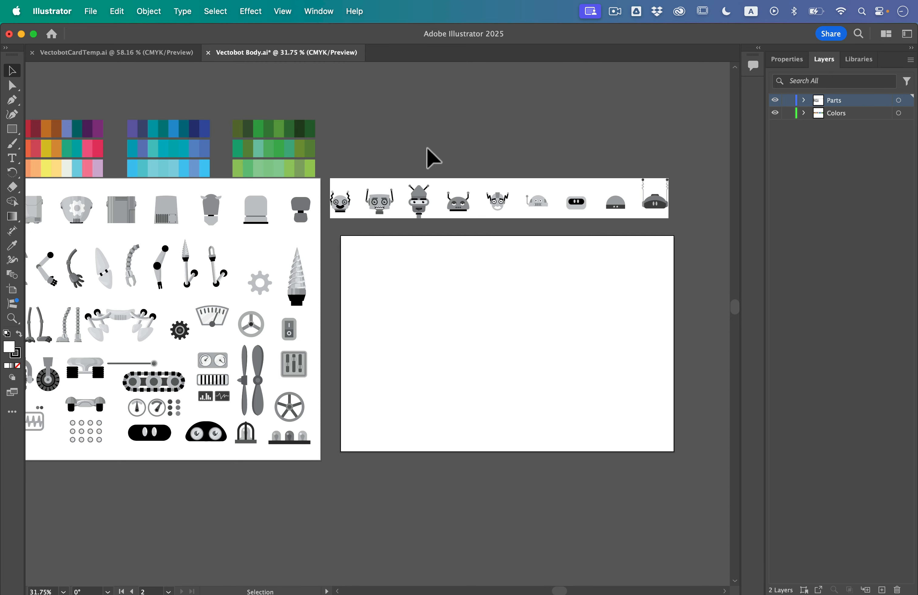
left_click(344, 199)
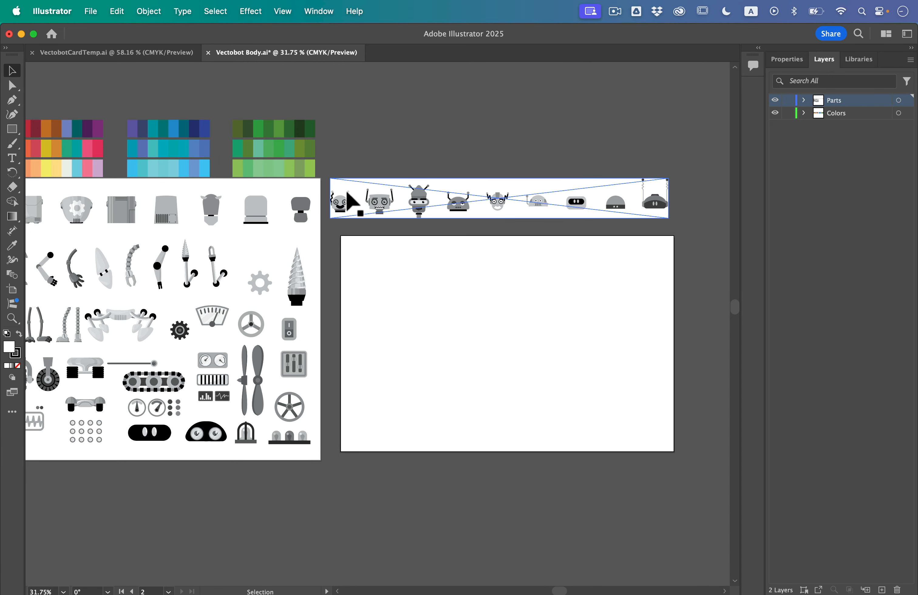
left_click_drag(367, 197, 378, 266)
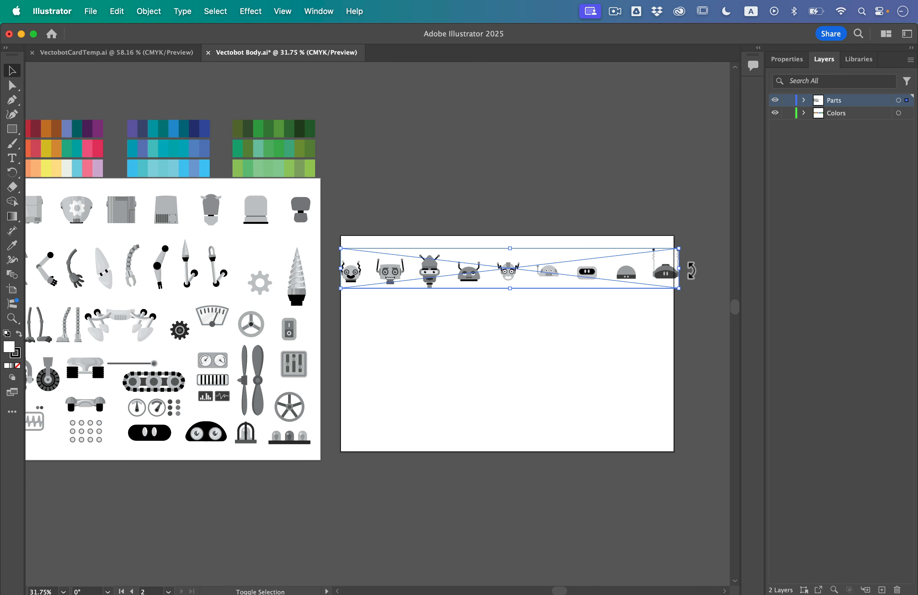
left_click_drag(684, 274, 663, 273)
left_click(642, 337)
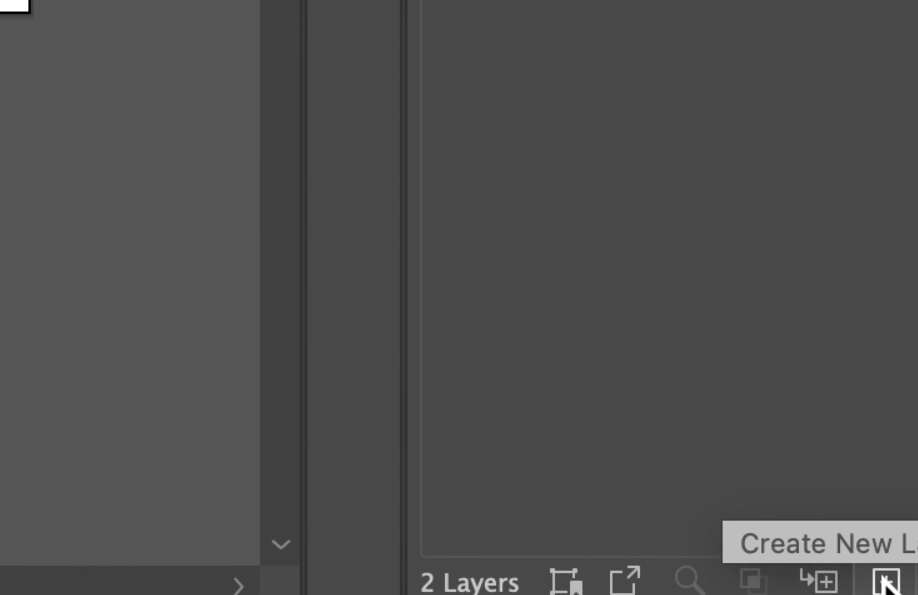
- Add a new layer named Heads above the others and lock the Parts and Colors layers
left_click(882, 589)
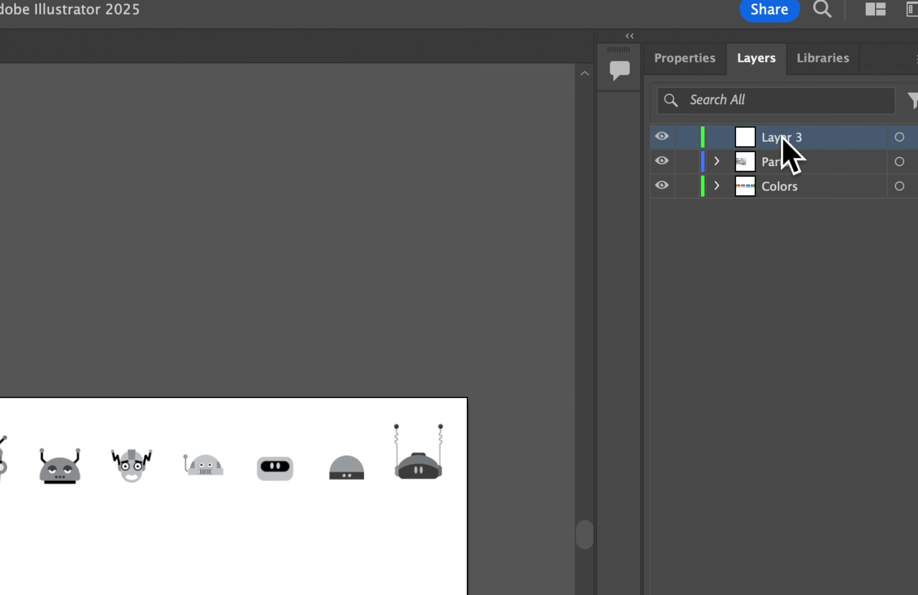
double_click(838, 101)
key("BackSpace")
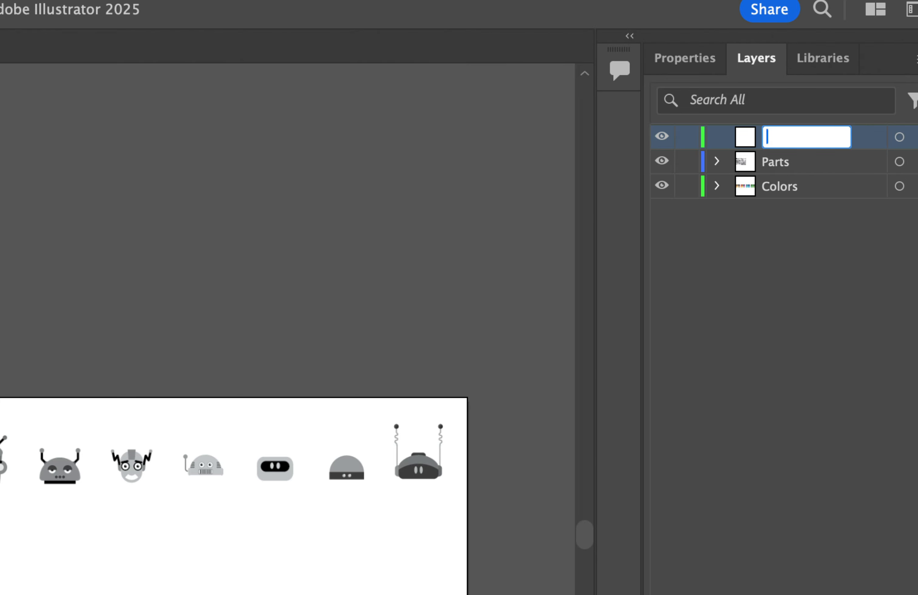
type("Heads")
key("Return")
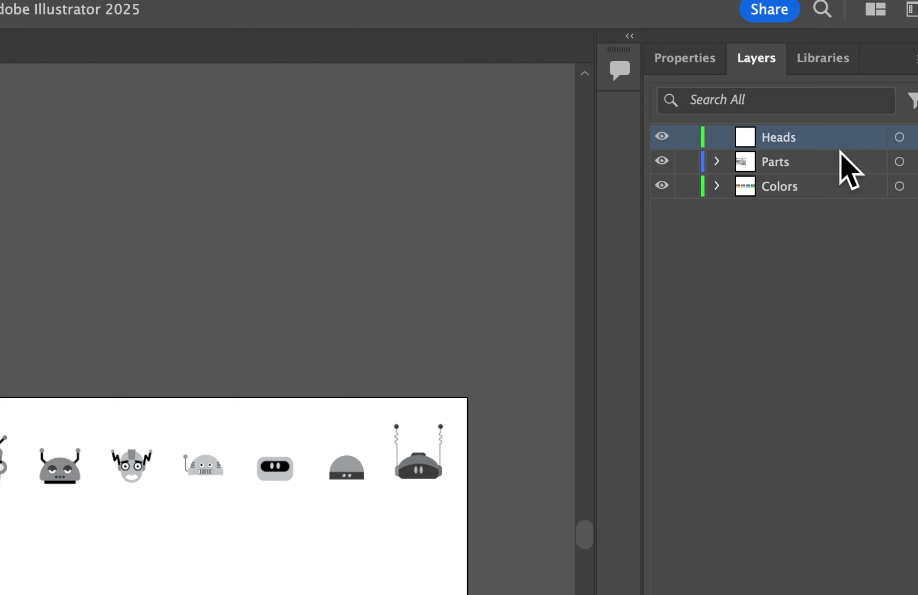
left_click(687, 163)
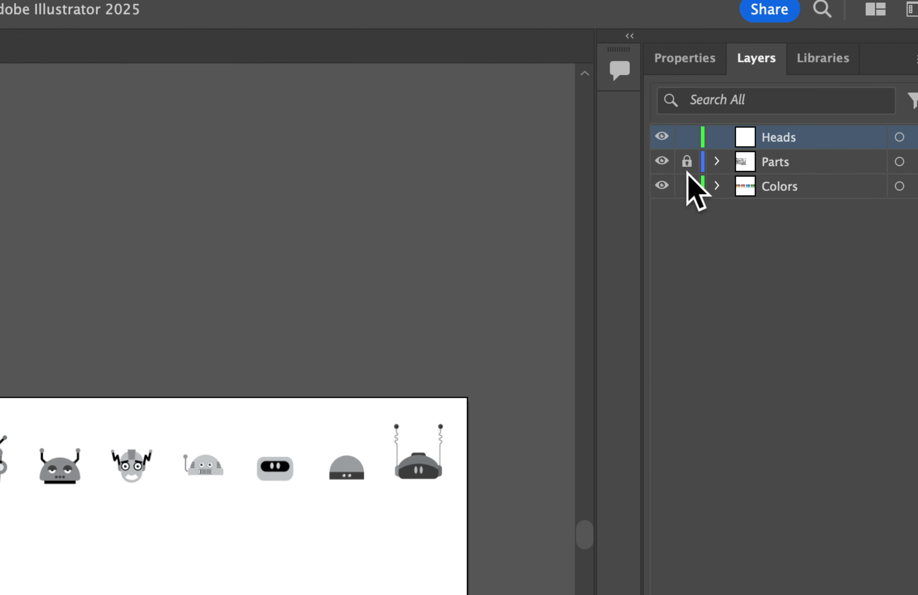
left_click(685, 186)
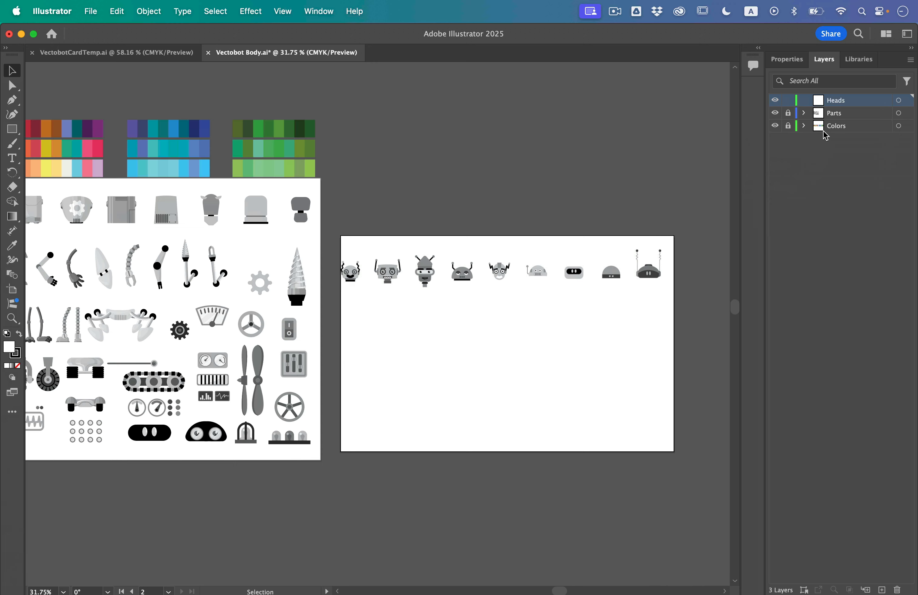
- Display the document properties and switch the tools to the Advanced toolbar
left_click(787, 59)
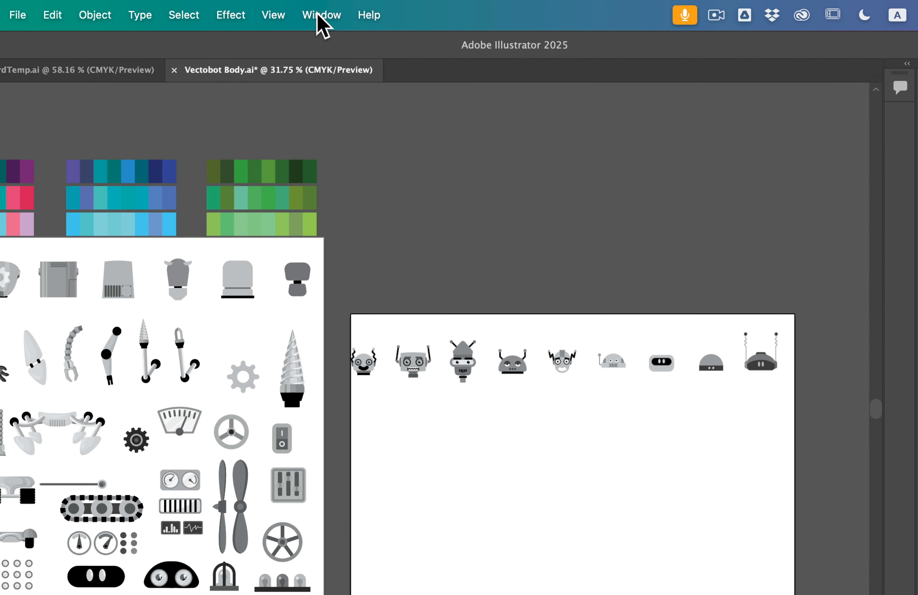
left_click(318, 12)
mouse_move(340, 108)
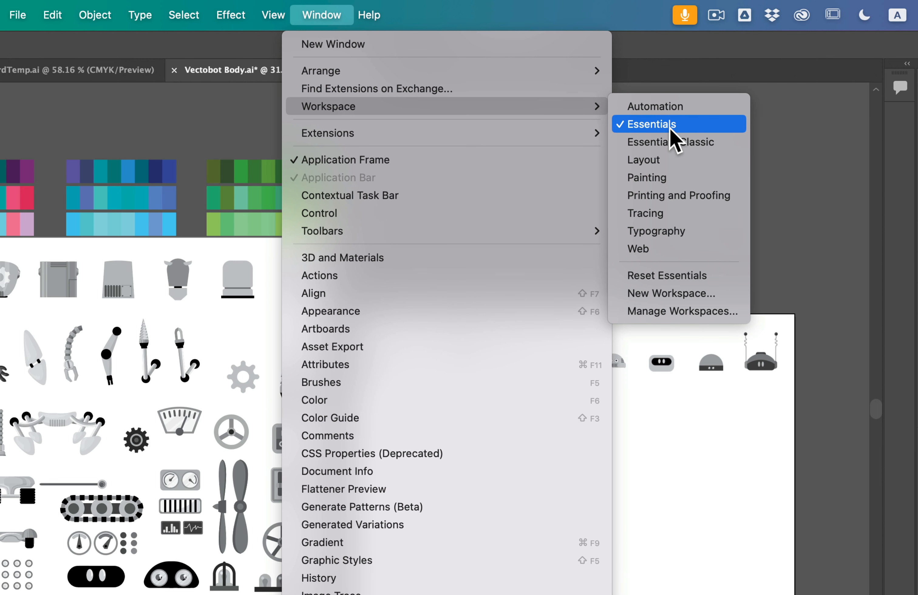
mouse_move(409, 233)
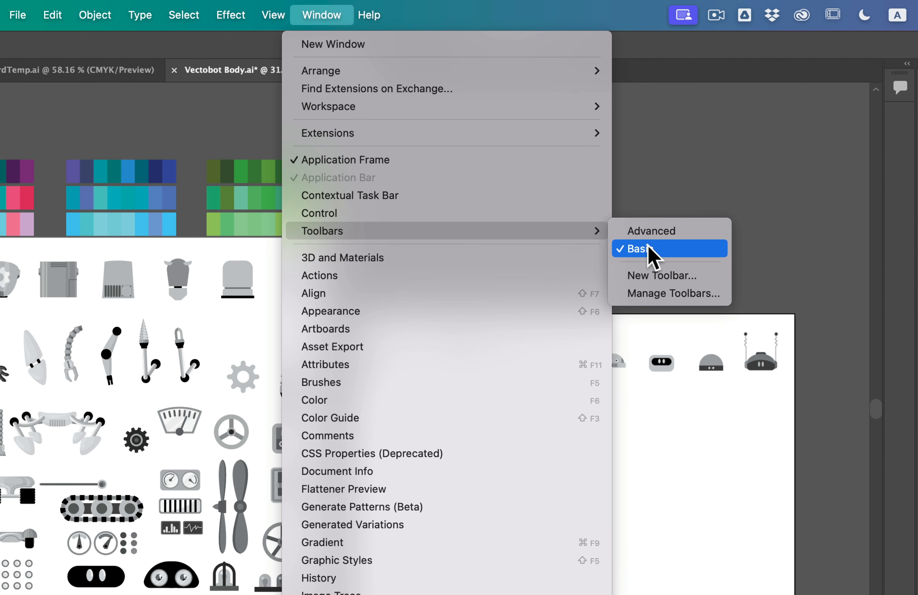
left_click(663, 232)
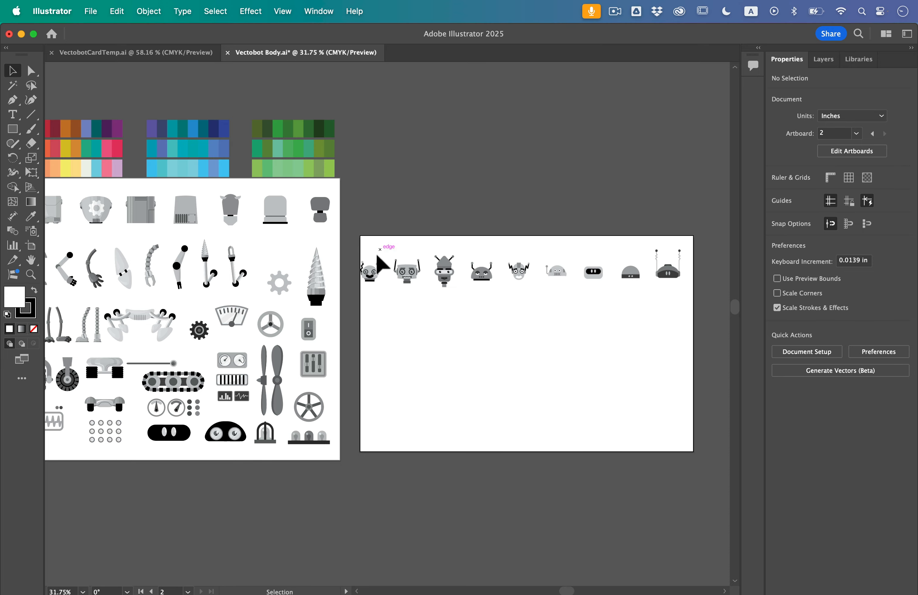
- Examine the robot heads on the new artboard up close, focusing on the shapes that make up the first round head
scroll(368, 273, "up", 3)
scroll(368, 273, "up", 5)
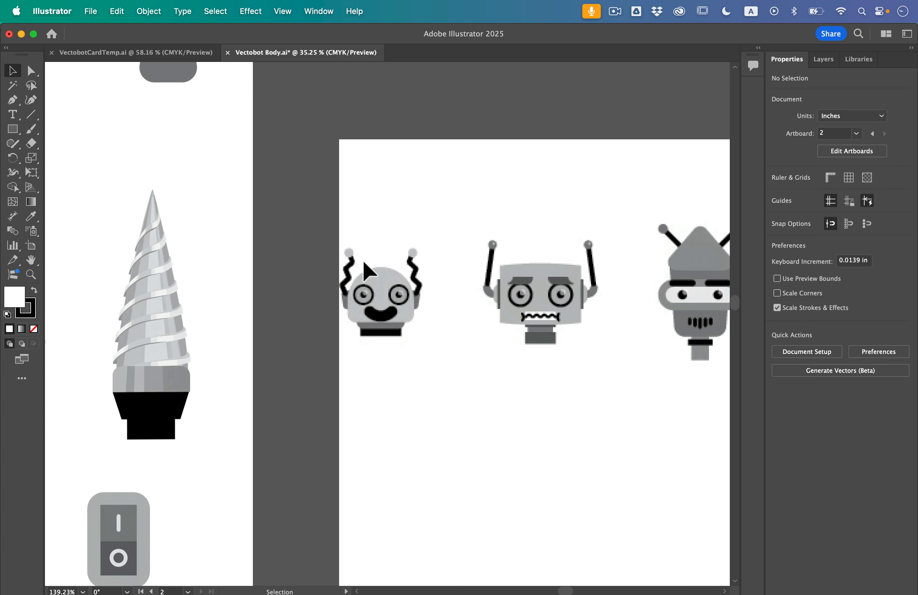
scroll(363, 262, "right", 3)
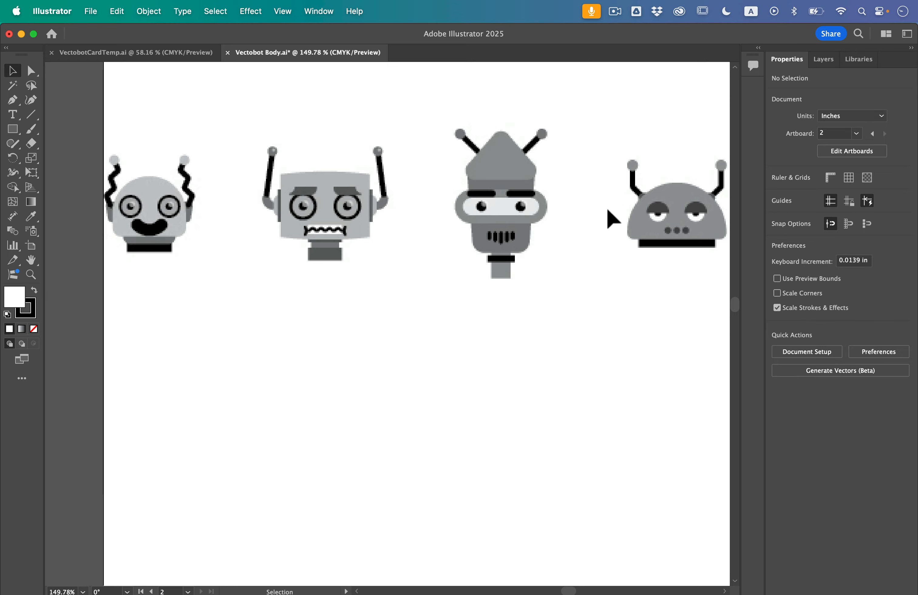
scroll(589, 207, "right", 5)
scroll(589, 207, "left", 7)
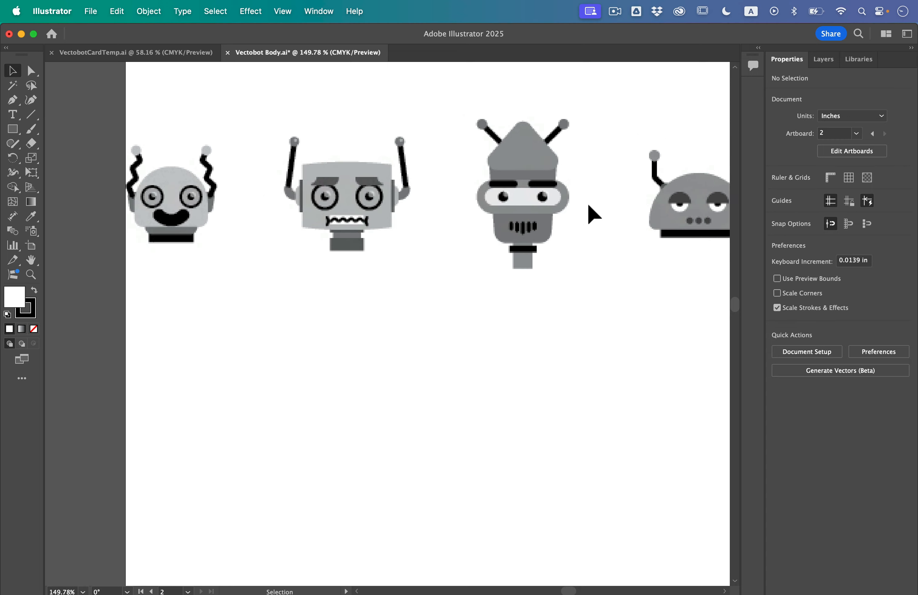
scroll(588, 206, "down", 1)
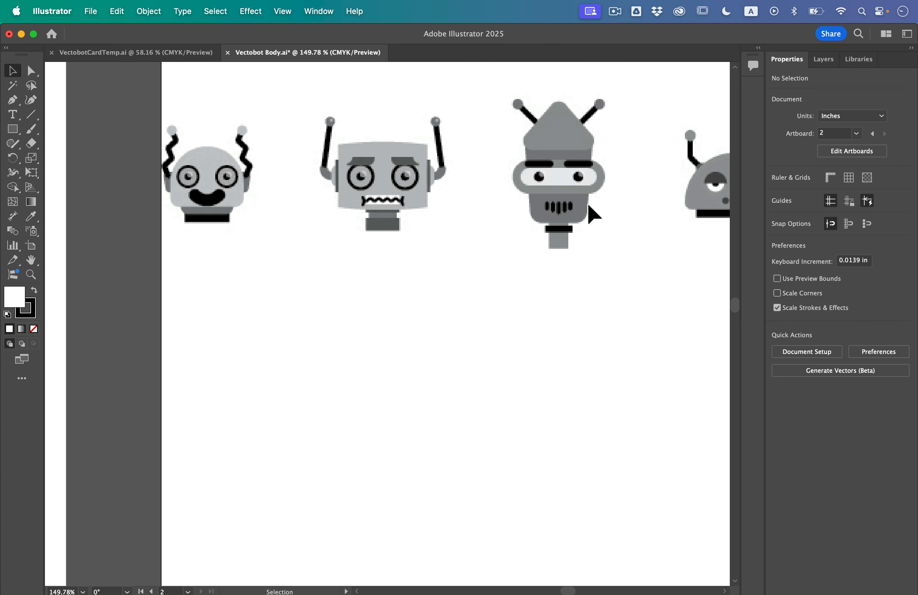
scroll(214, 151, "up", 3)
scroll(214, 152, "up", 1)
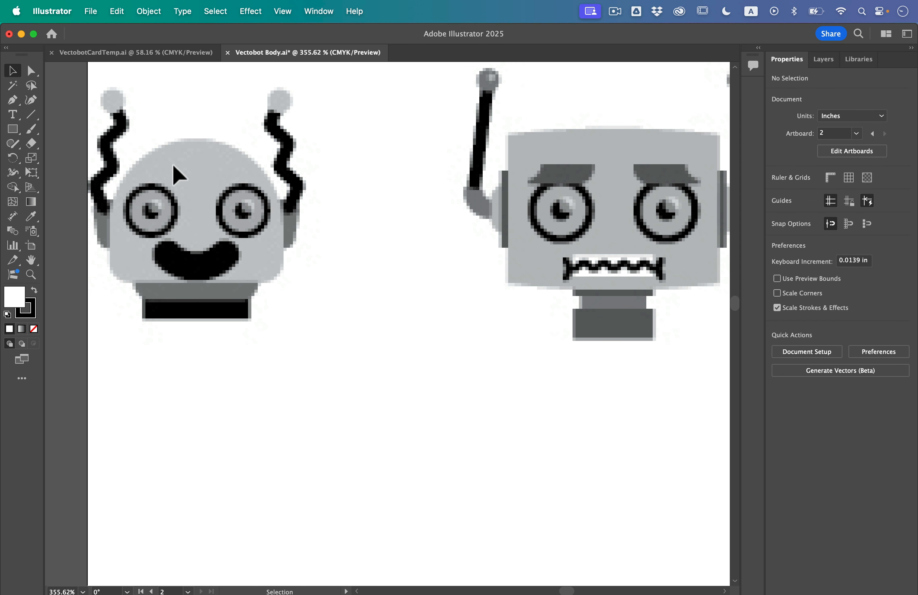
scroll(267, 207, "down", 3)
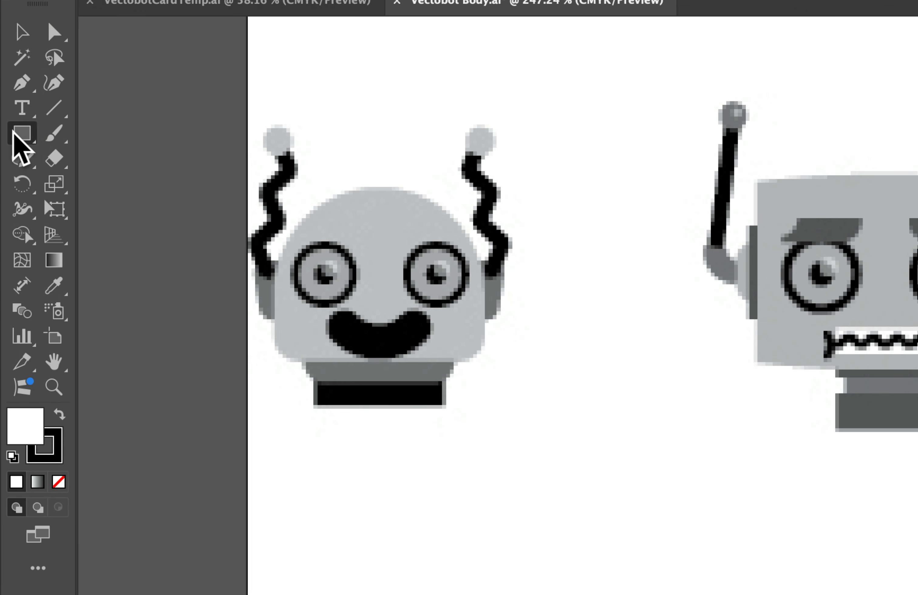
- Draw a square about 0.63 in wide below the first robot head, with a red swatch fill and no stroke
left_click(8, 127)
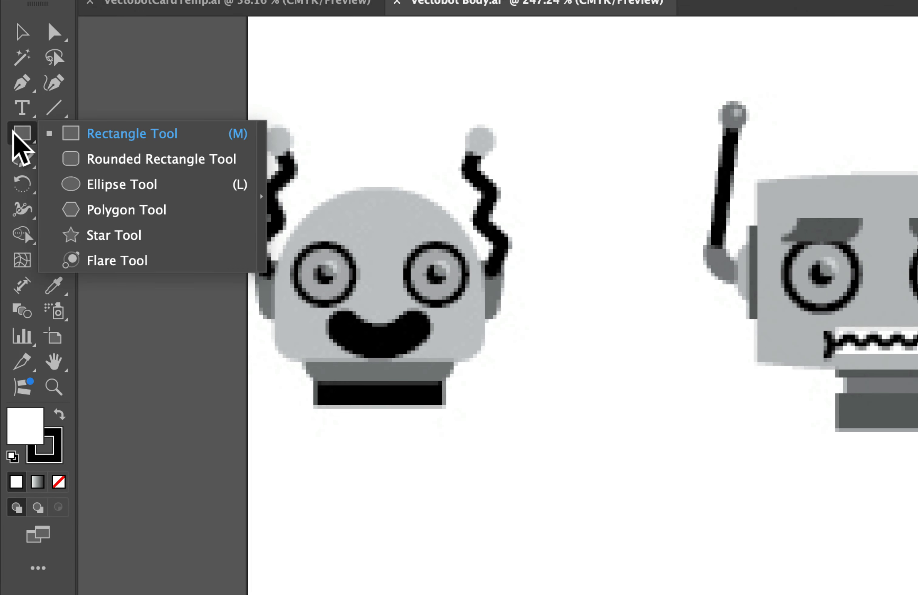
left_click(95, 133)
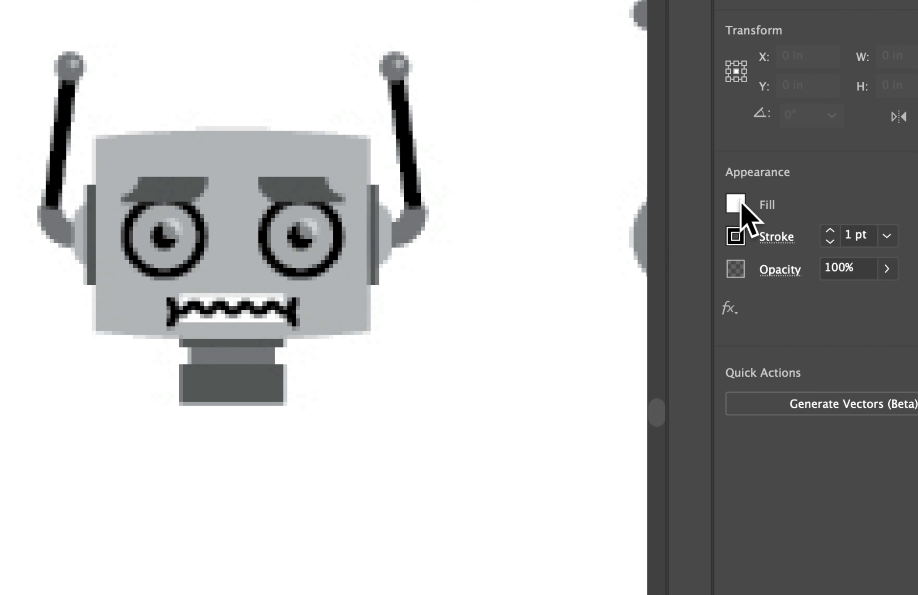
left_click(777, 192)
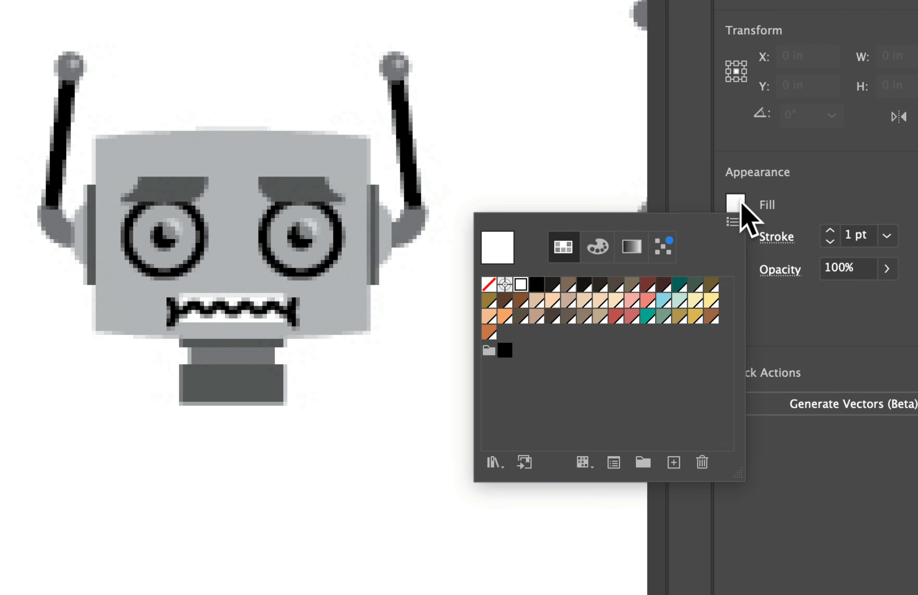
left_click(616, 316)
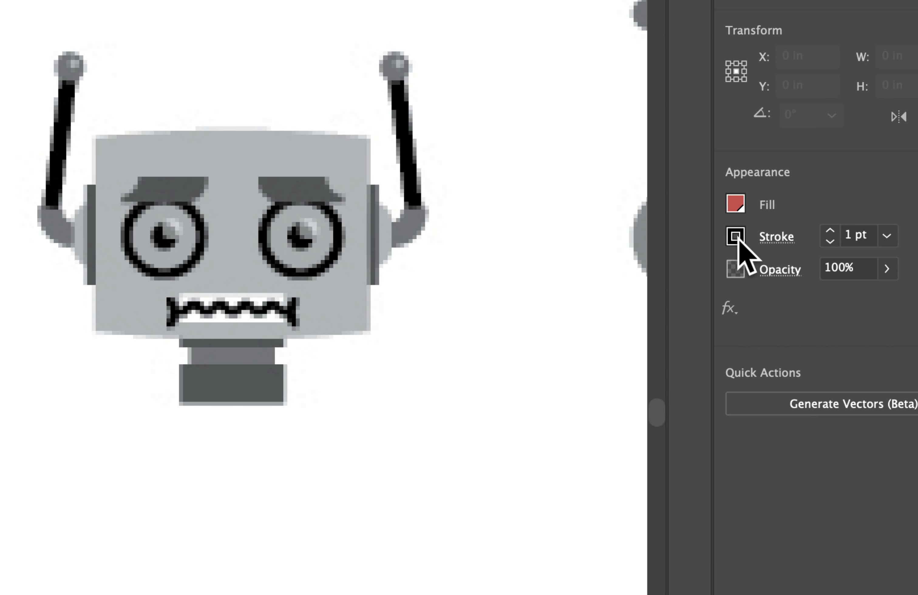
left_click(735, 237)
left_click(489, 317)
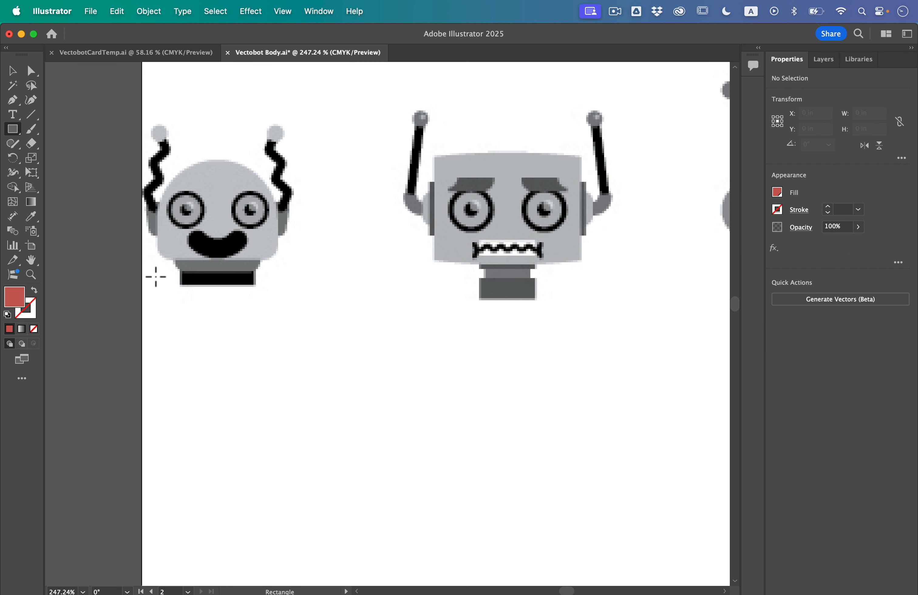
left_click_drag(185, 337, 312, 463)
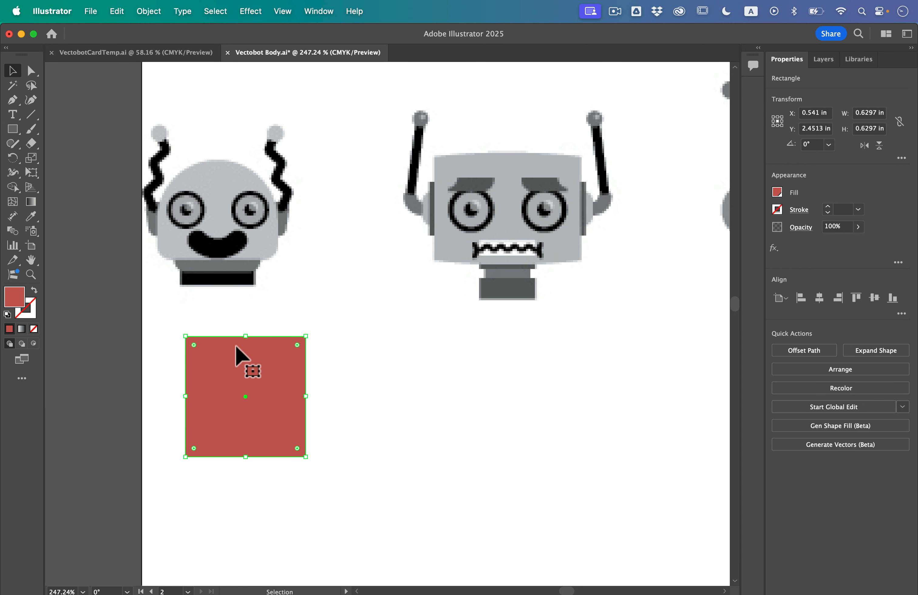
- Shift the red square slightly up and left beneath the first head, and round all its corners fully into a circle
left_click_drag(244, 382, 231, 365)
scroll(231, 365, "up", 3)
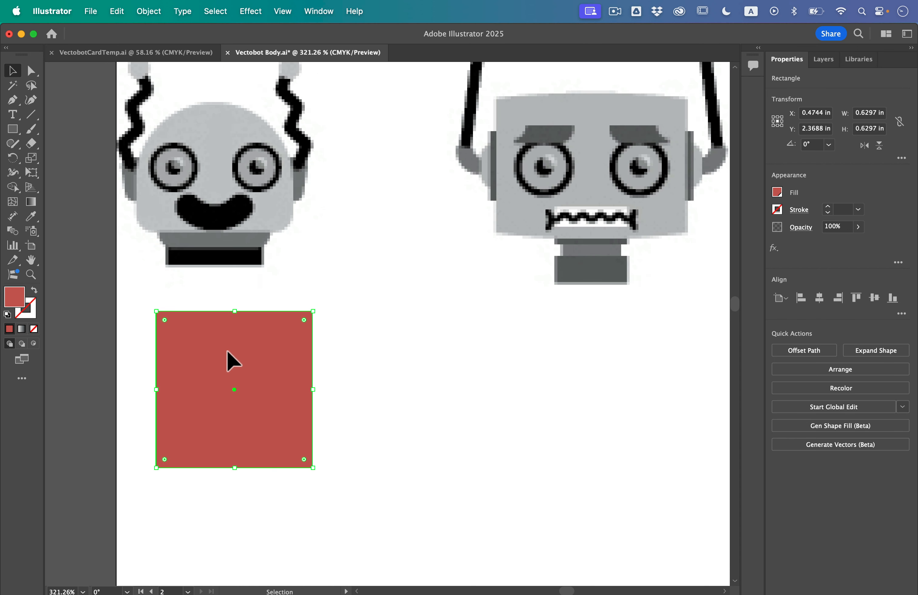
scroll(230, 359, "up", 2)
scroll(230, 360, "left", 2)
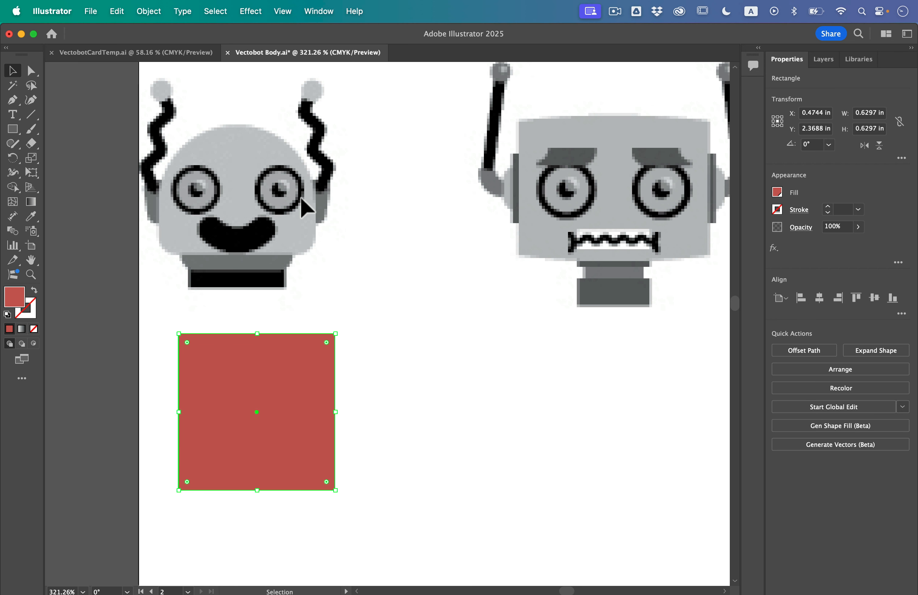
left_click_drag(326, 343, 272, 422)
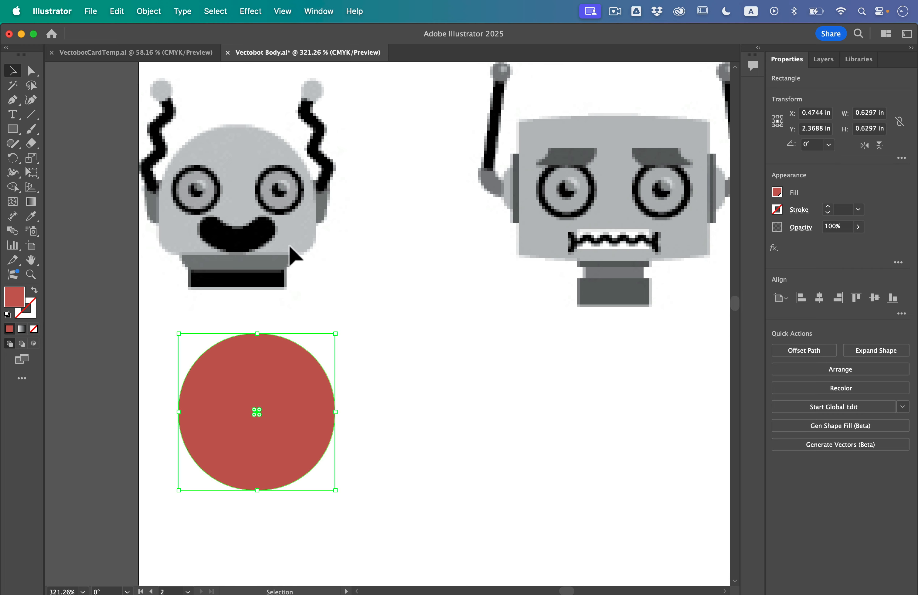
- Try to reduce the rounding of the red circle's lower-right corner on its own, and undo it
left_click(37, 74)
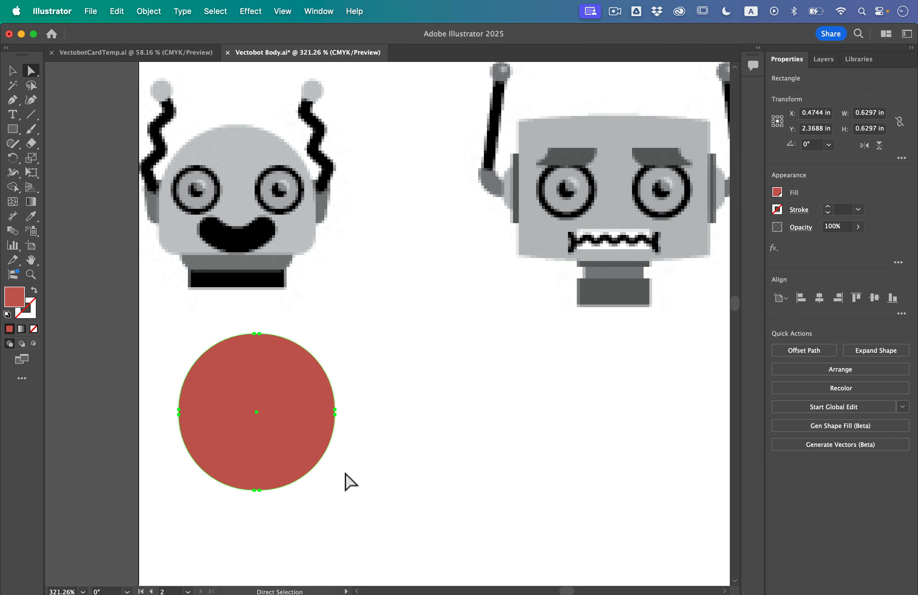
left_click(349, 481)
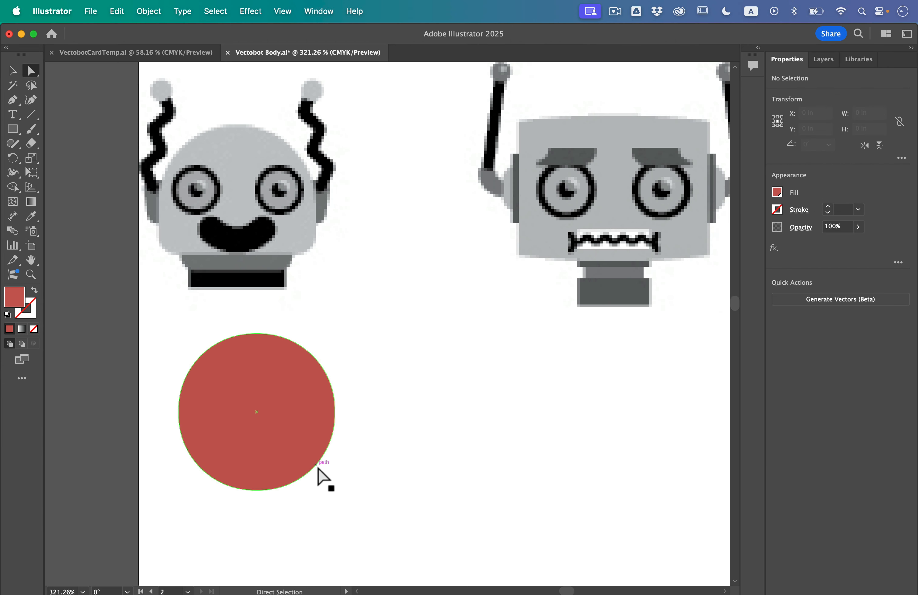
left_click(257, 489)
key("ctrl+1")
scroll(260, 482, "up", 5)
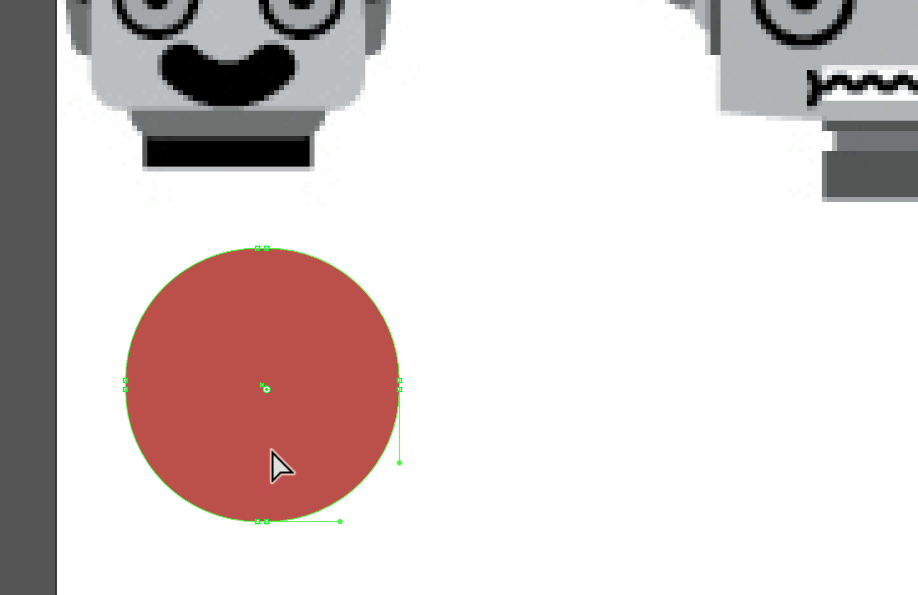
left_click_drag(267, 389, 334, 460)
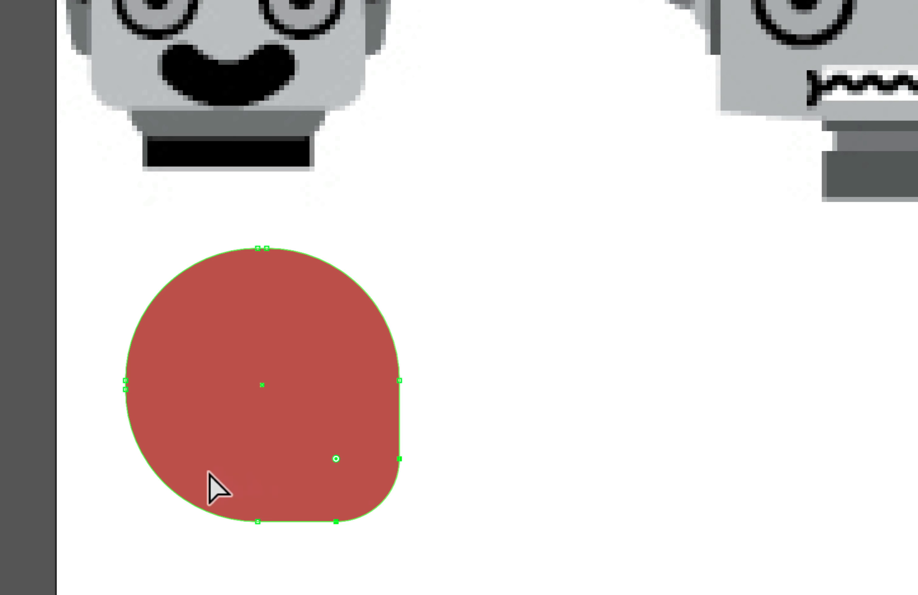
key("ctrl+z")
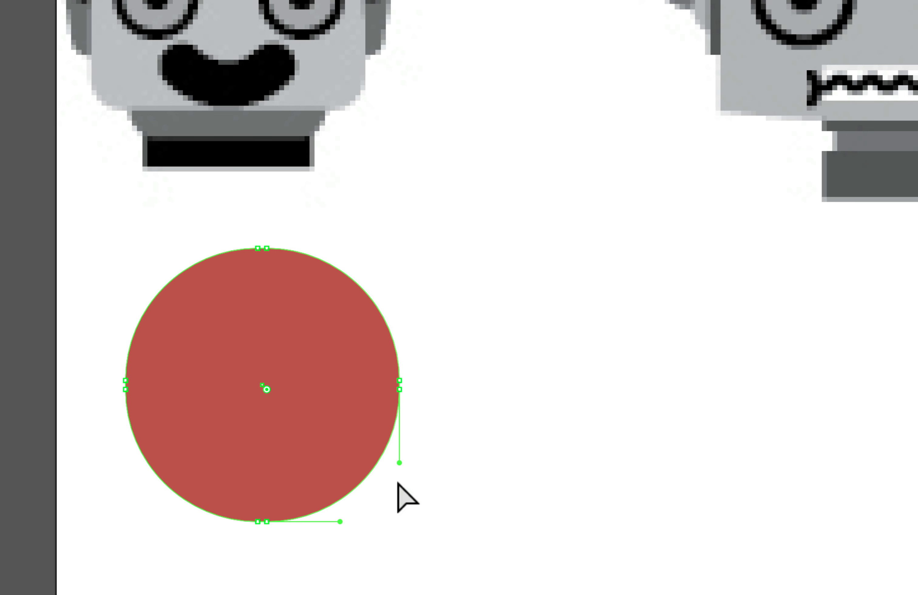
- Reduce the rounding of both bottom corners of the red circle together, forming a dome with small rounded lower corners
left_click(164, 483, "shift")
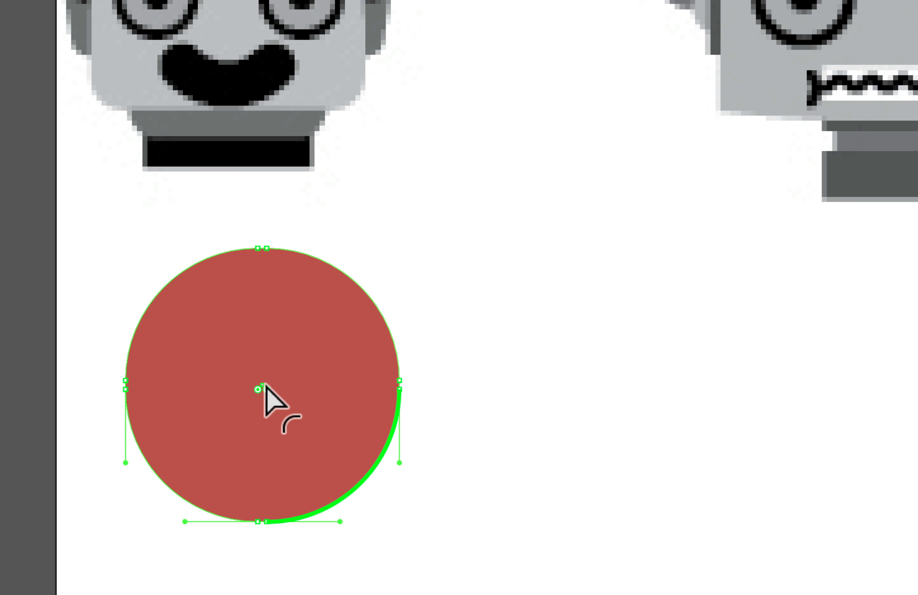
left_click_drag(264, 384, 369, 488)
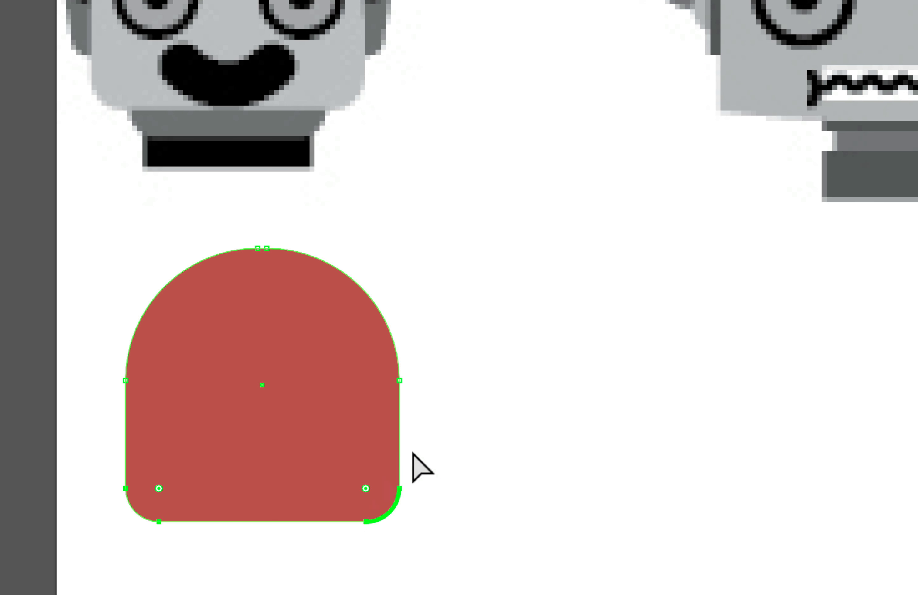
left_click(463, 445)
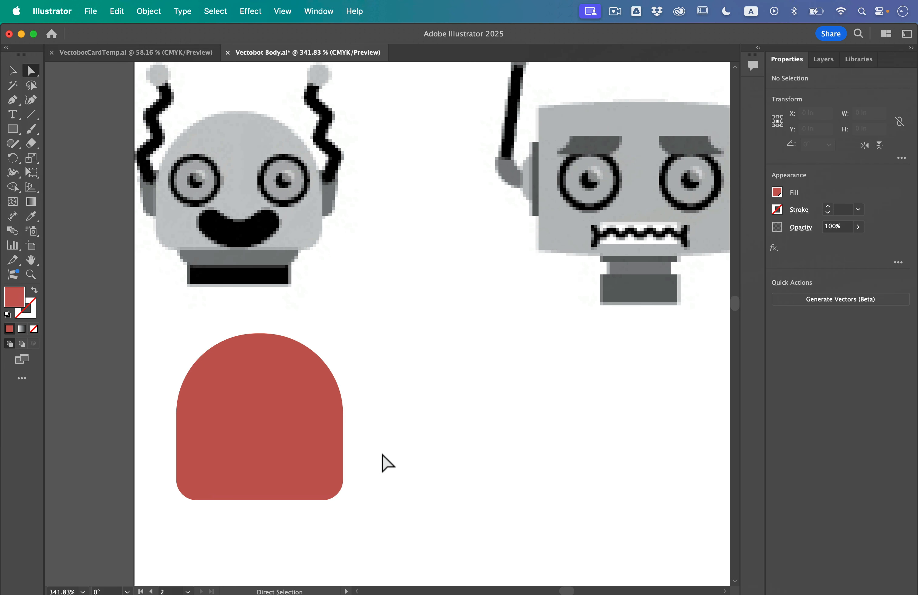
- Draw a red rectangle about 0.82 in wide and 0.52 in high below the square robot head
scroll(588, 307, "right", 4)
scroll(588, 313, "right", 5)
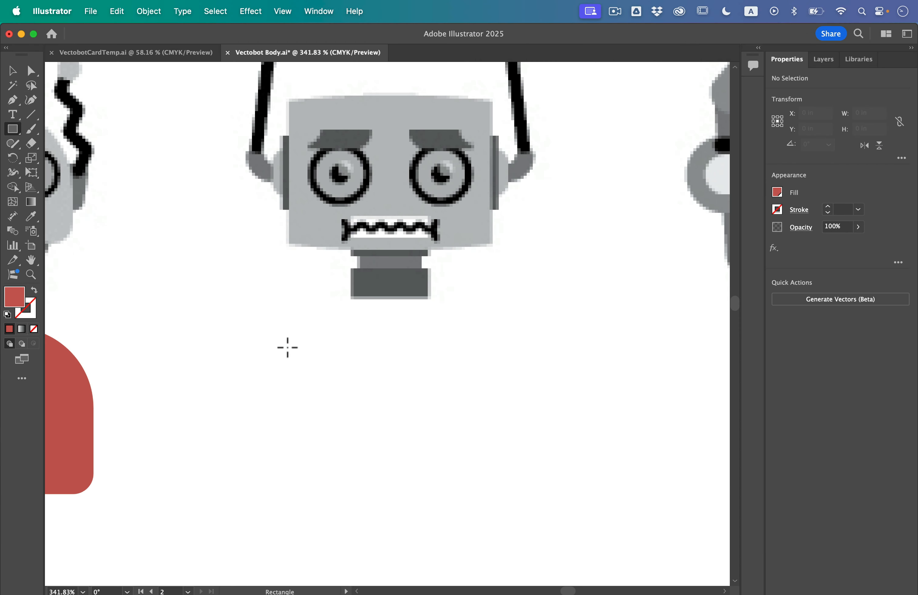
left_click_drag(288, 347, 504, 484)
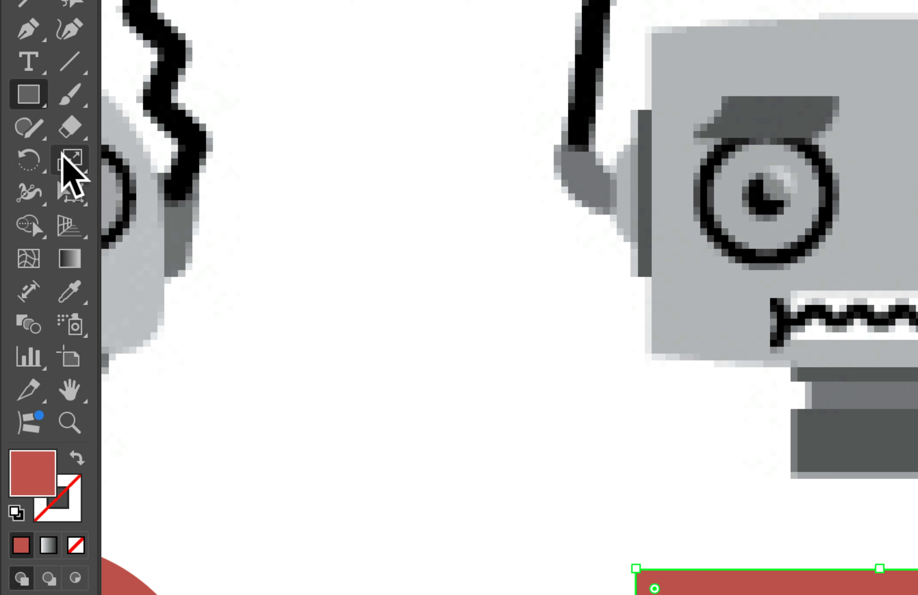
- Add an anchor point at the middle of the rectangle's top and bottom edges with the Reshape tool
left_click(28, 158)
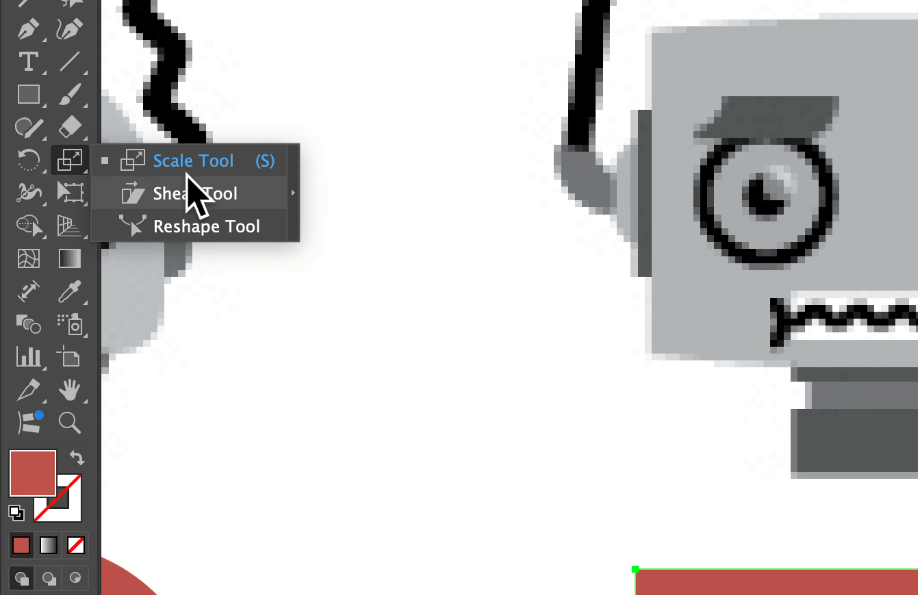
left_click(179, 229)
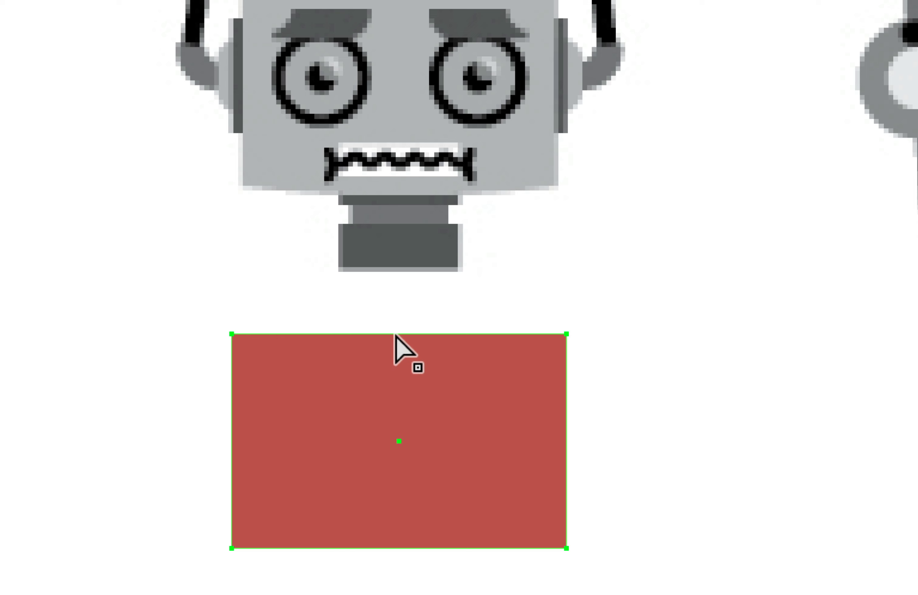
left_click(395, 334)
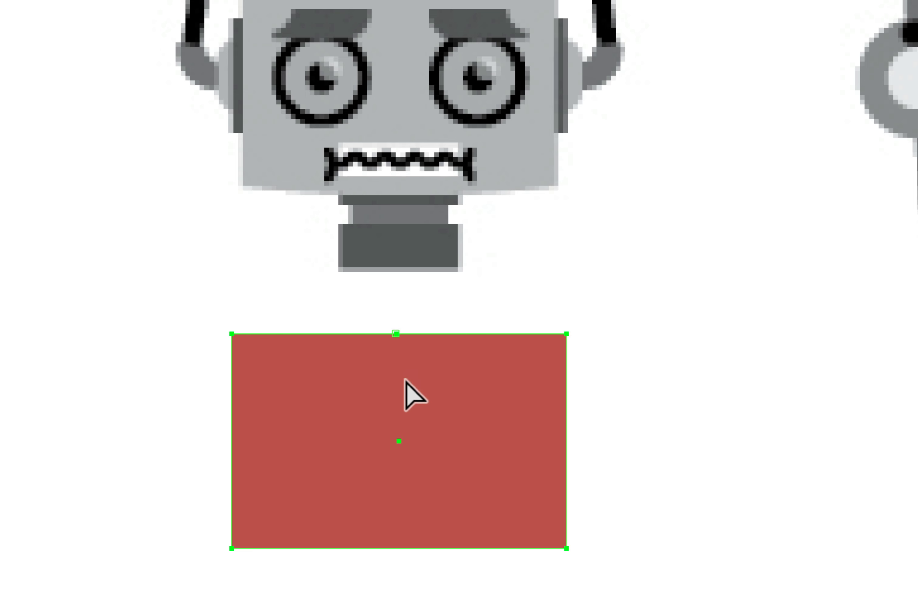
left_click(393, 548)
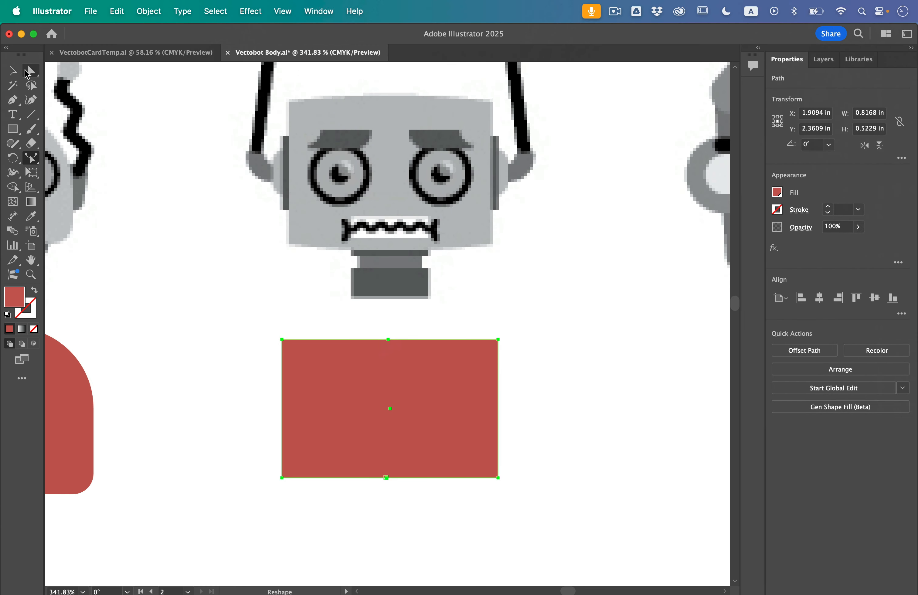
- Bow the rectangle's top edge slightly upward and its bottom edge slightly downward by moving their middle anchor points
left_click(30, 72)
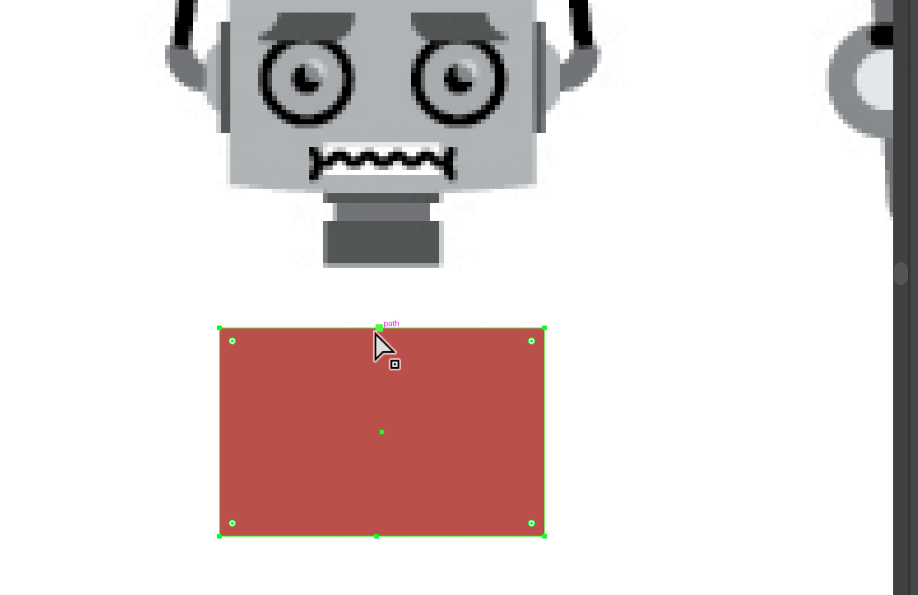
left_click(387, 340)
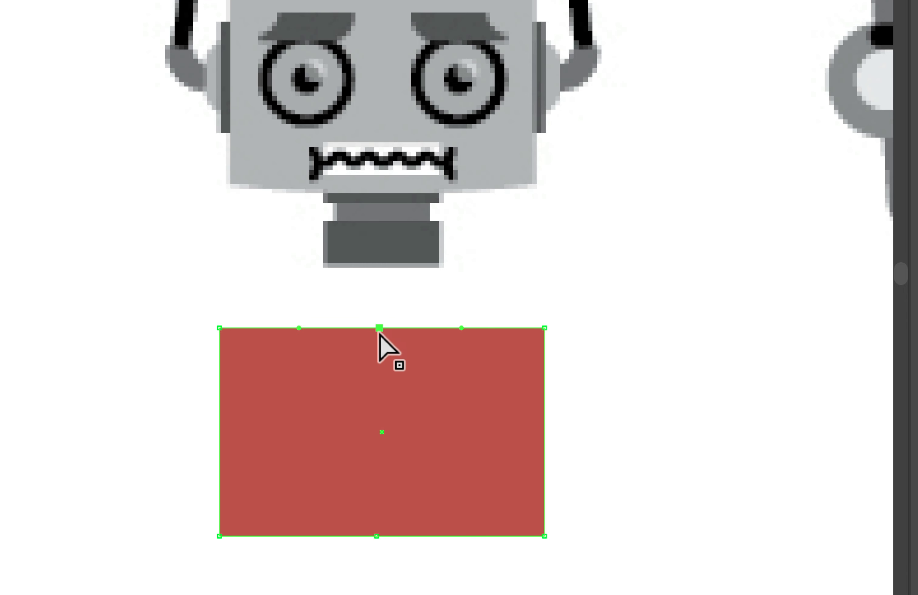
left_click_drag(379, 329, 379, 311)
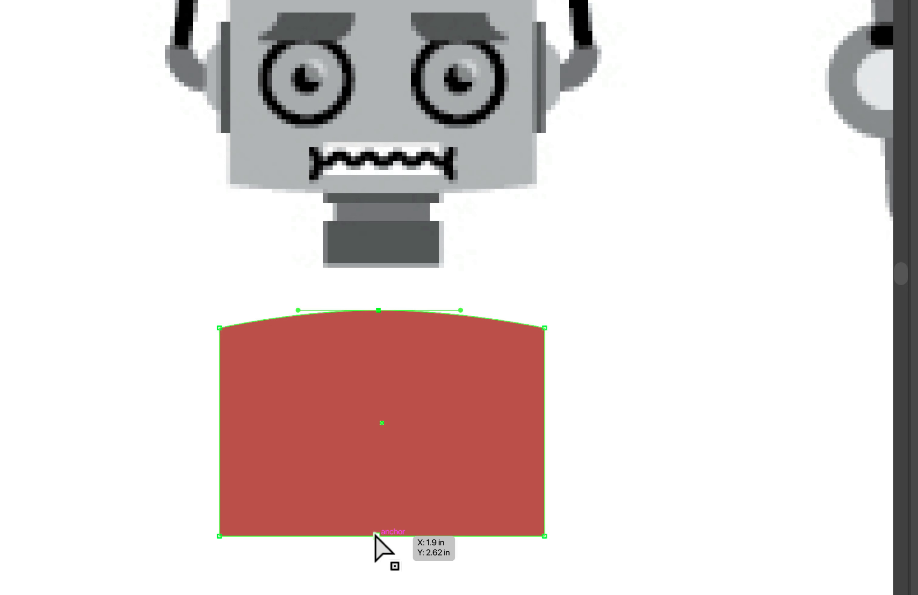
left_click_drag(375, 534, 375, 559)
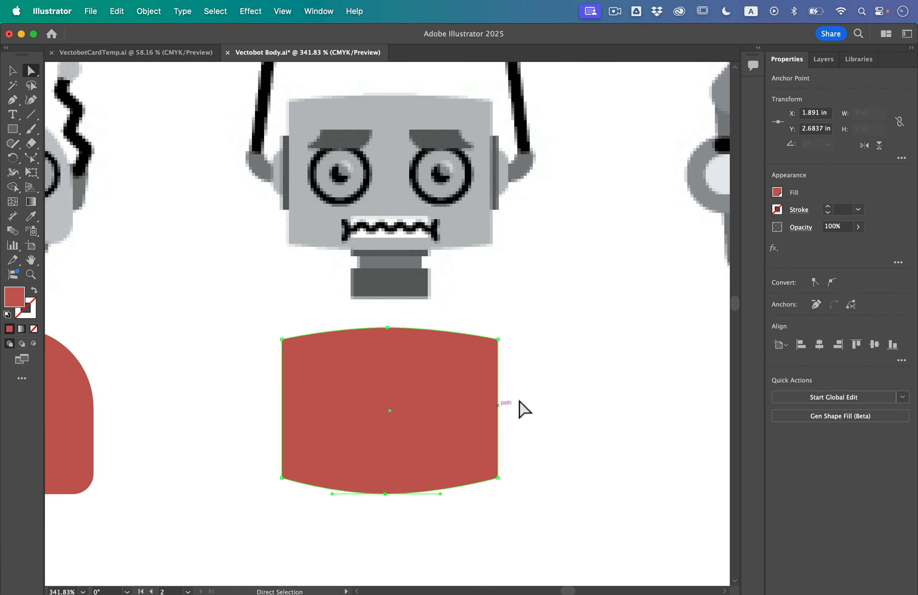
left_click(606, 411)
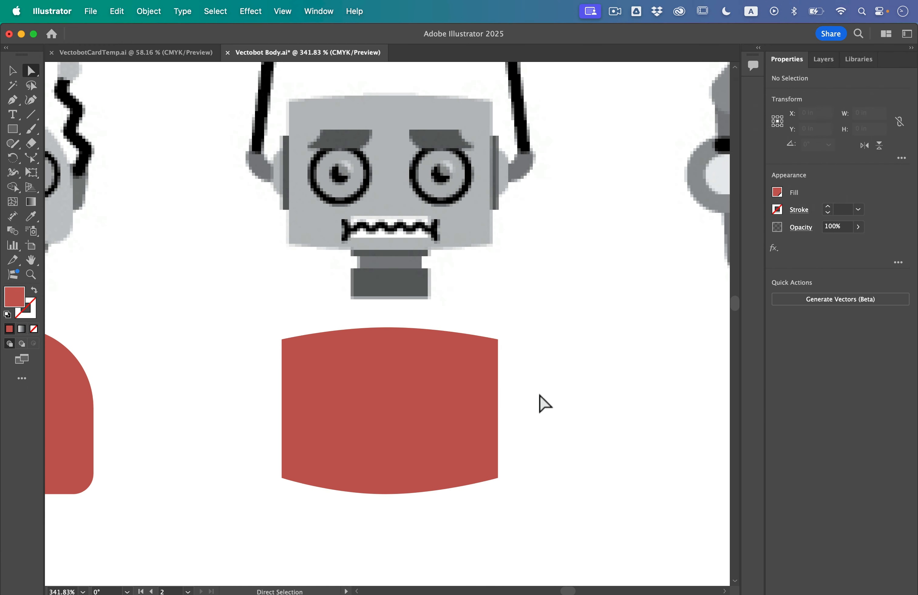
- Draw a red circle about 0.73 in wide below the domed head with the barred mouth; try cutting a pie wedge and undo it
scroll(540, 395, "down", 6)
scroll(538, 382, "right", 5)
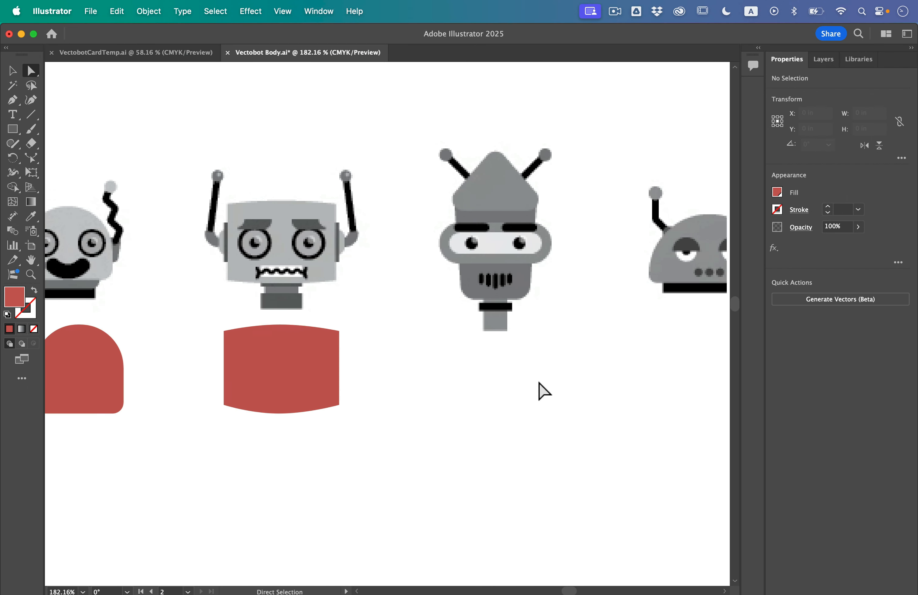
scroll(543, 391, "right", 10)
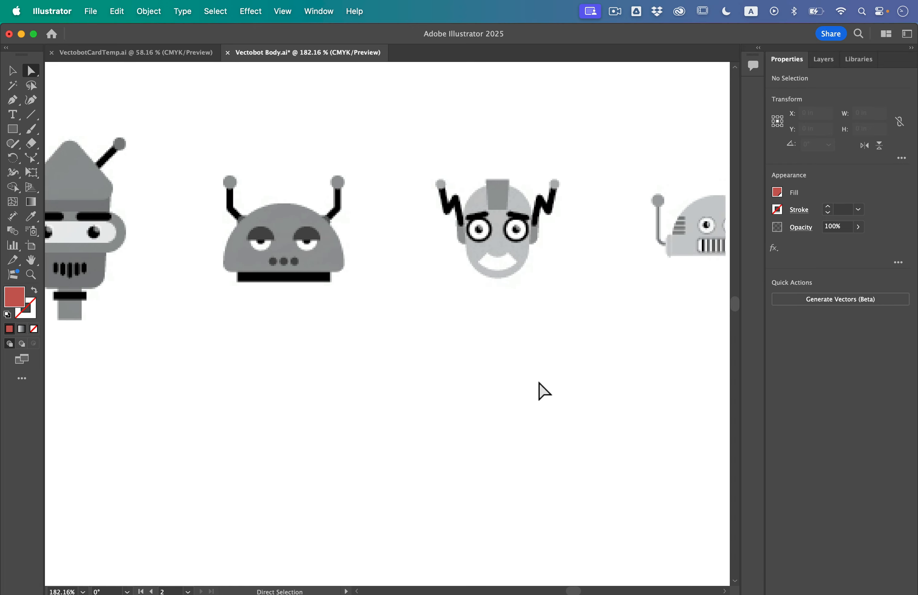
scroll(543, 391, "right", 10)
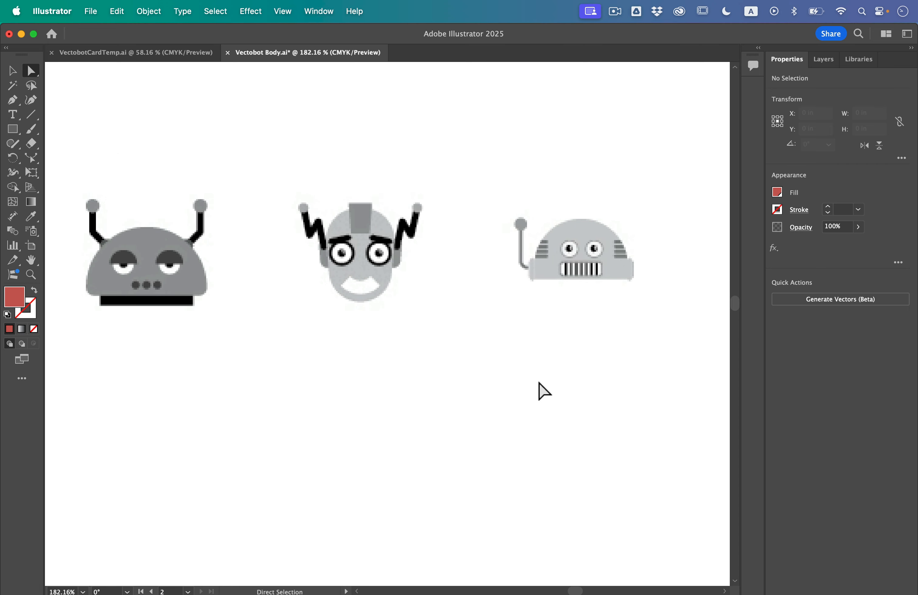
scroll(544, 391, "right", 10)
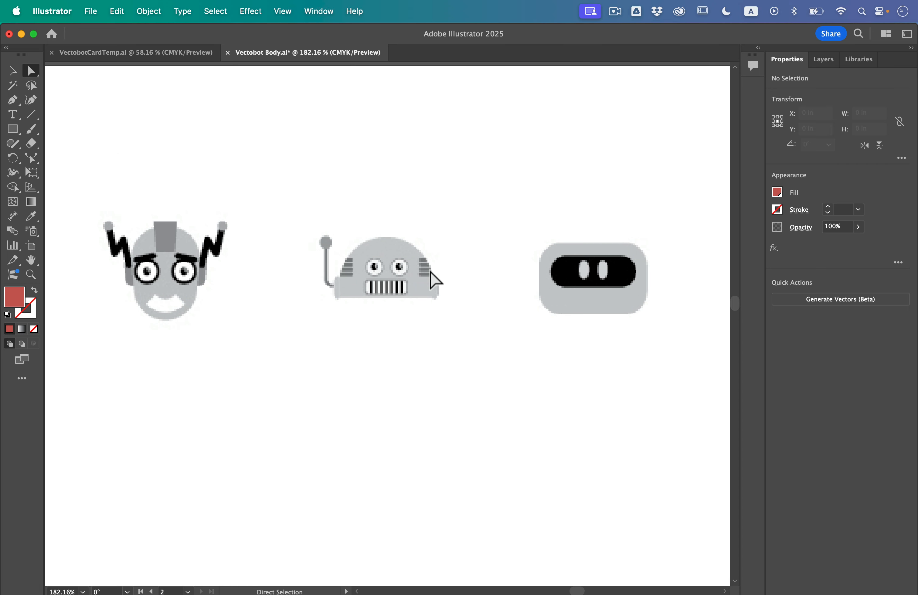
scroll(371, 354, "up", 5)
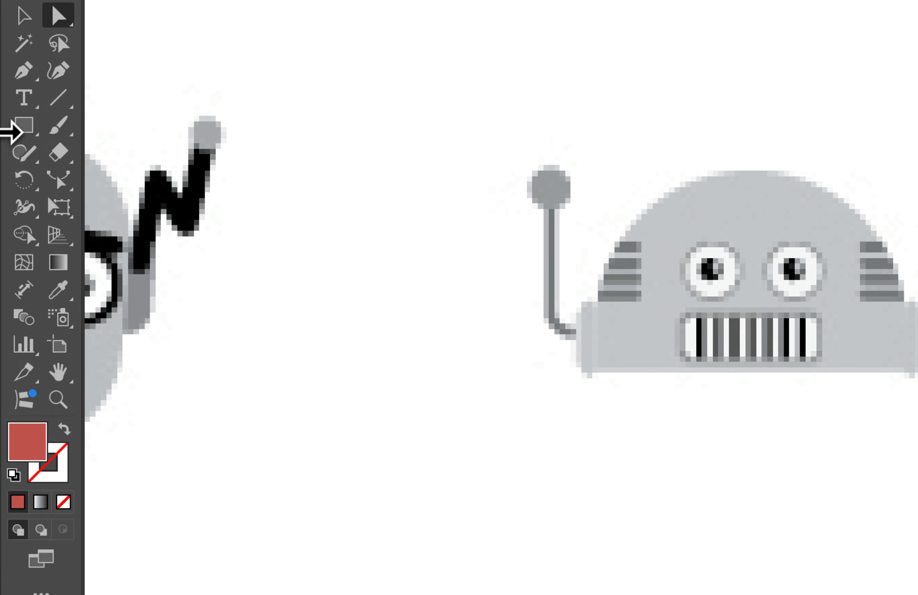
left_click(13, 129)
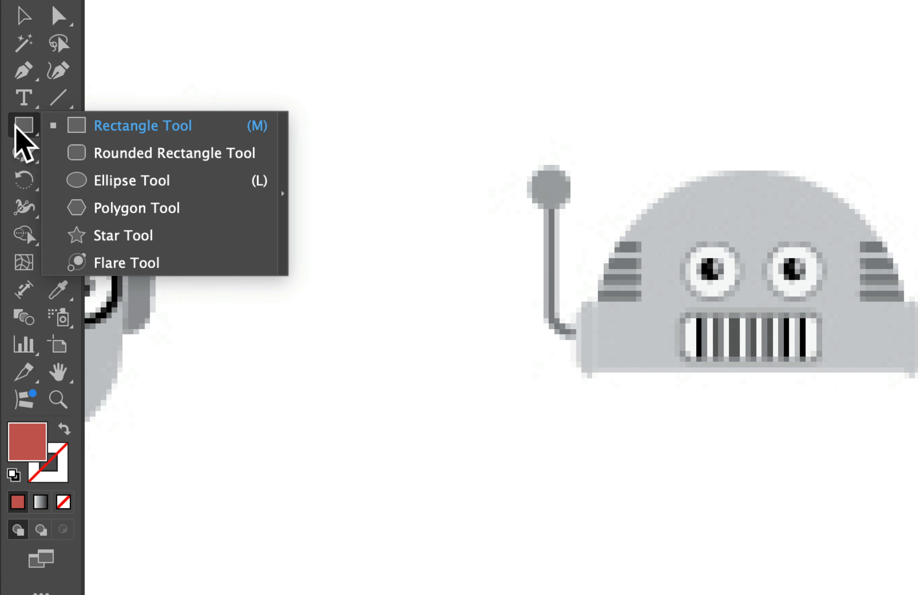
left_click(110, 171)
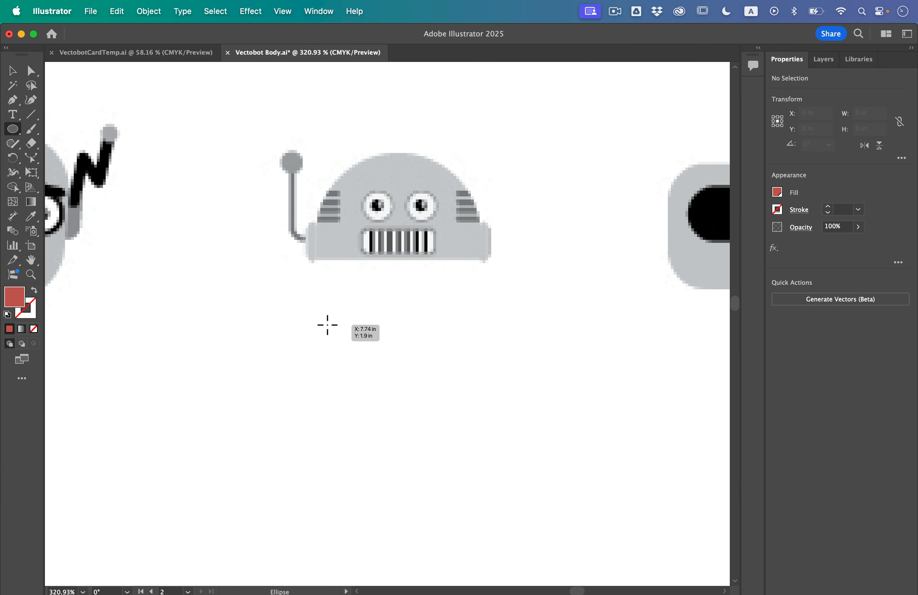
mouse_move(327, 325)
left_mouse_down()
mouse_move(401, 407)
mouse_move(513, 504)
left_mouse_up()
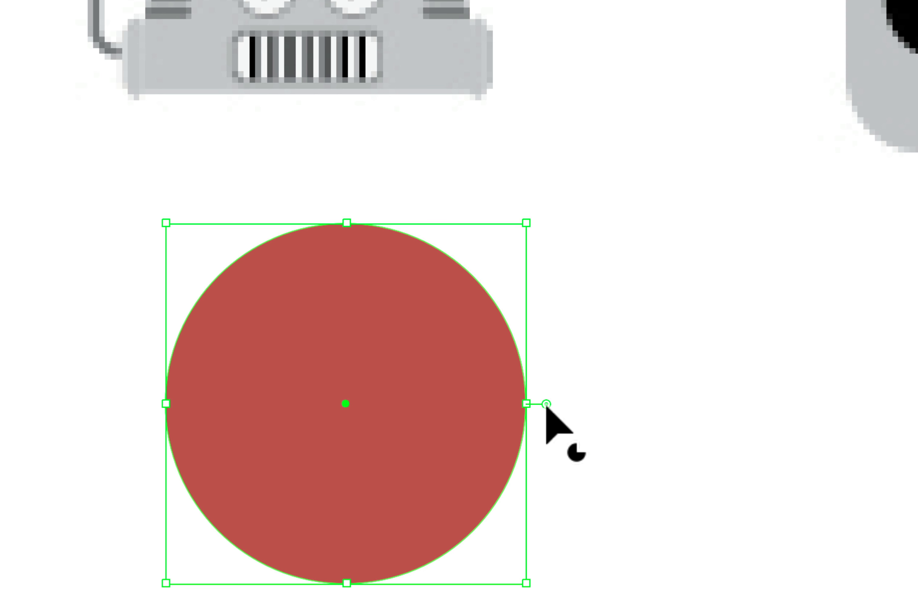
left_click_drag(518, 415, 502, 527)
key("super+z")
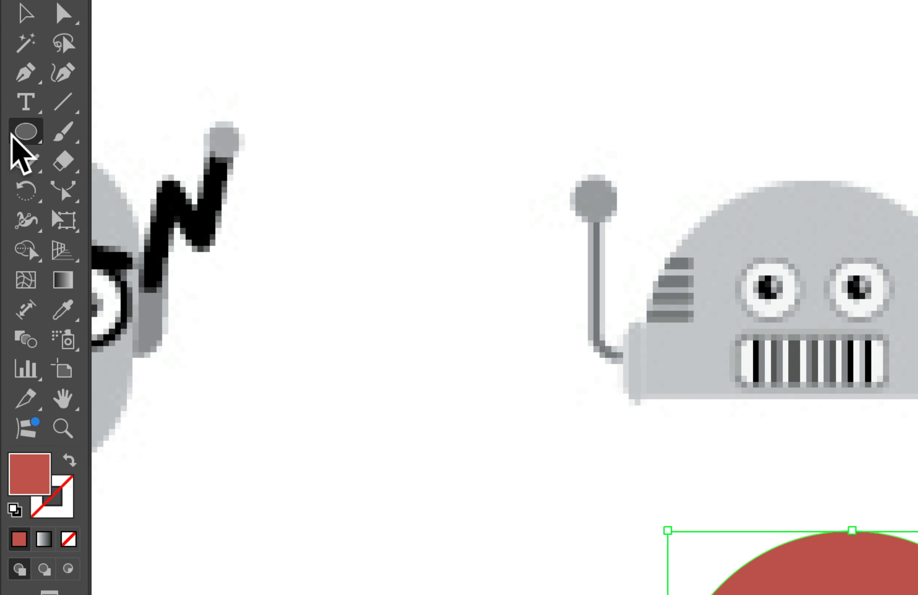
- Draw a rectangle about 0.92 by 0.43 in over the circle's lower half and nudge it slightly upward
left_click(8, 129)
left_click(120, 129)
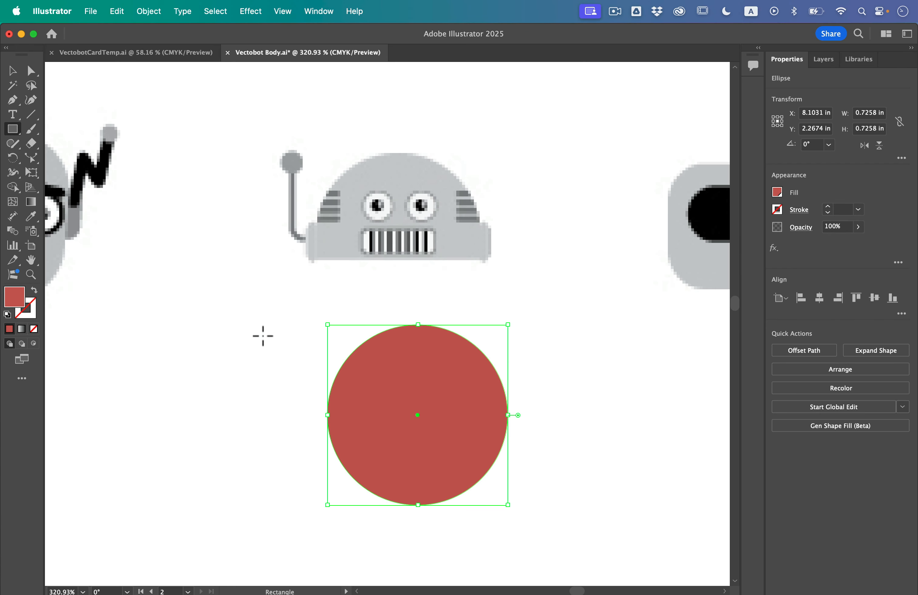
left_click_drag(312, 426, 536, 522)
left_click(12, 71)
scroll(393, 445, "up", 3)
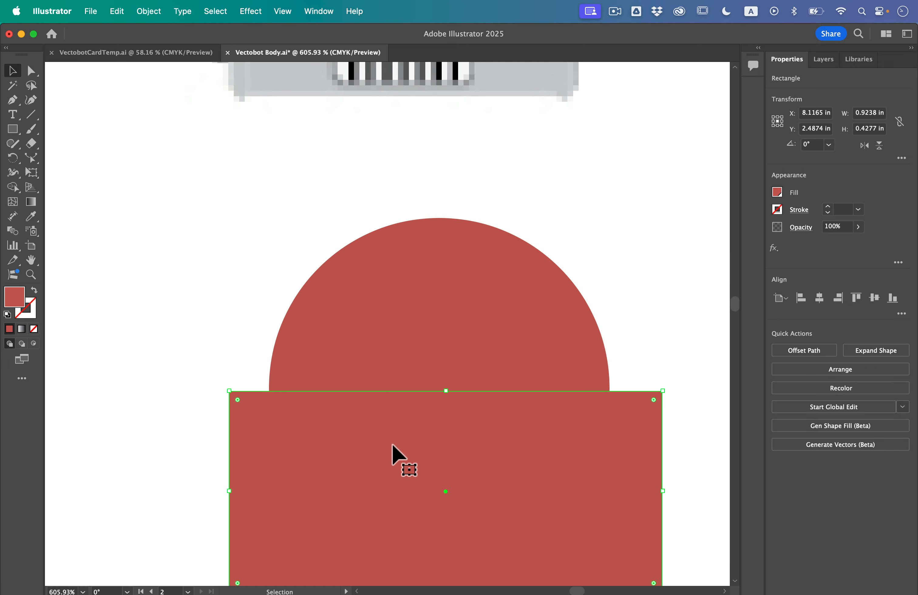
scroll(393, 445, "down", 1)
key("Down")
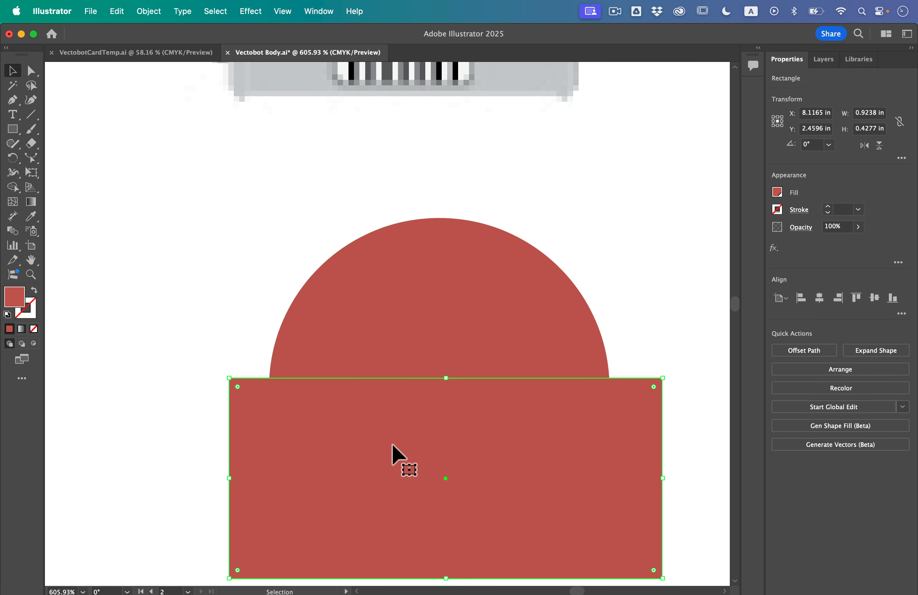
- Subtract the rectangle from the circle with Minus Front, and move the remaining dome slightly left to sit under the robot head
key("super+a")
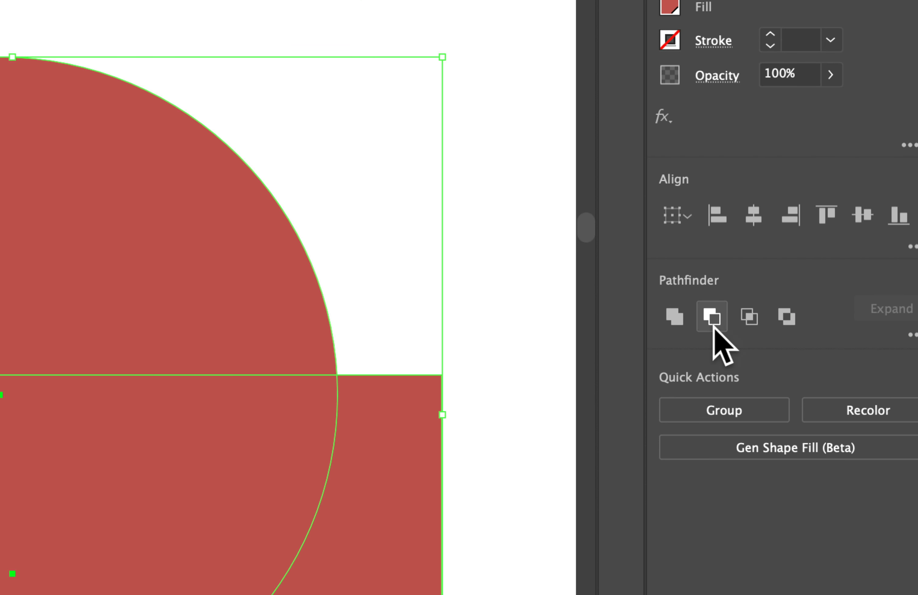
left_click(798, 349)
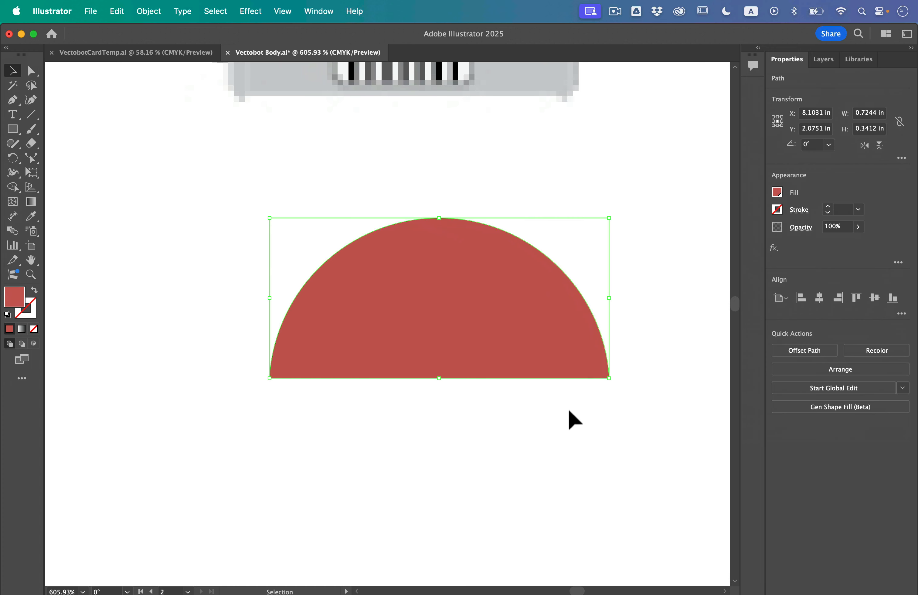
scroll(567, 408, "down", 6)
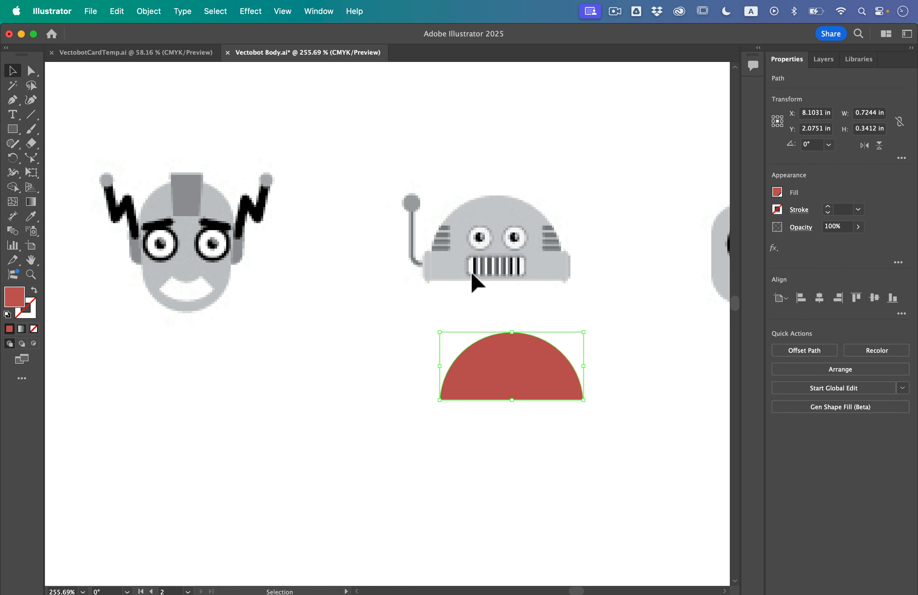
left_click_drag(528, 375, 516, 368)
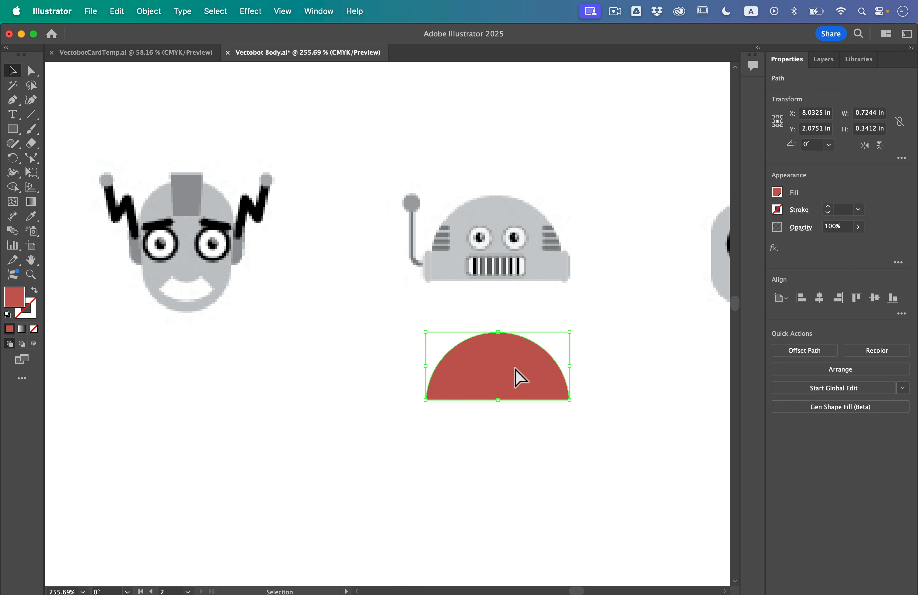
scroll(518, 377, "down", 7)
scroll(514, 369, "right", 5)
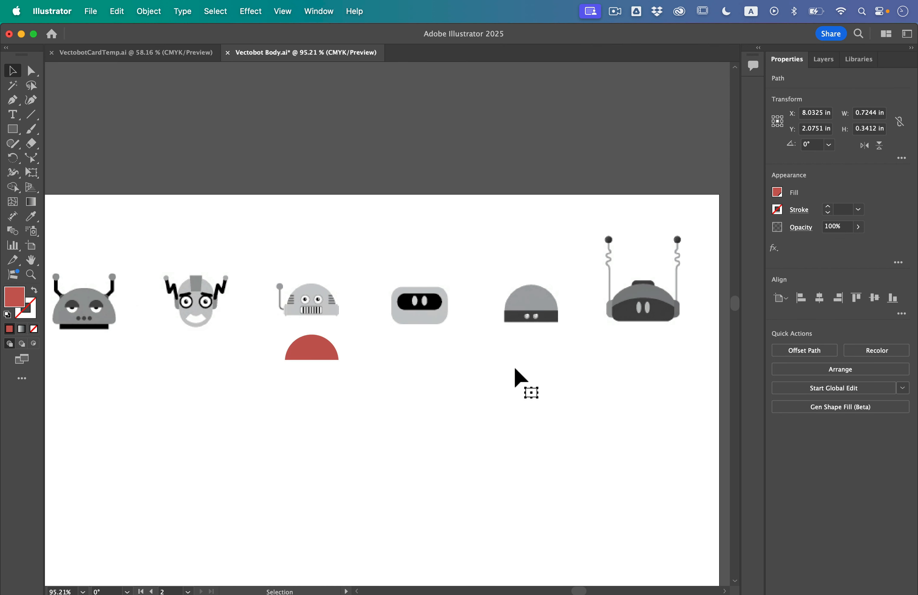
- Duplicate the red dome and place the copy below the sleepy-eyed domed robot head with the bent antennas
key("super+shift+a")
scroll(143, 187, "left", 8)
scroll(144, 189, "down", 2)
scroll(144, 190, "left", 2)
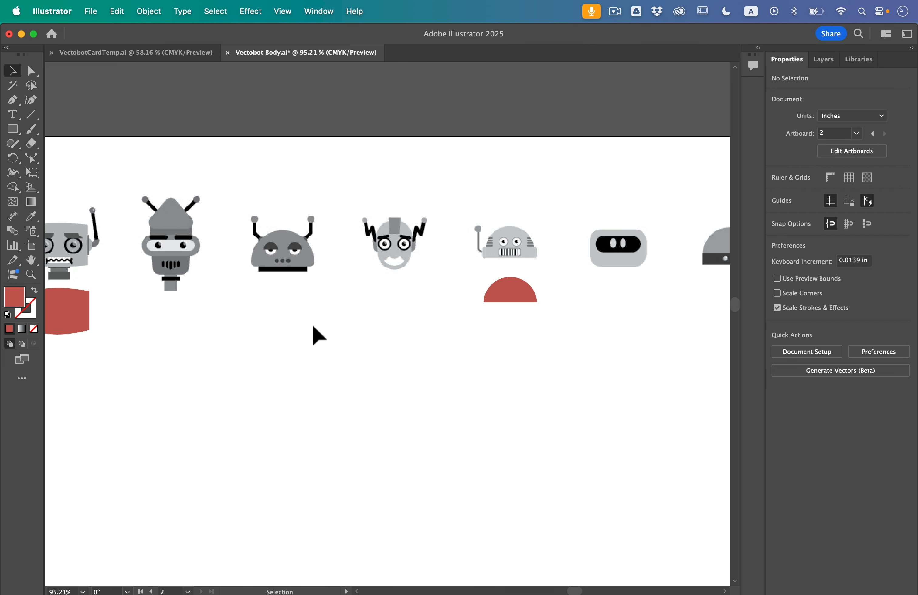
scroll(284, 285, "up", 5)
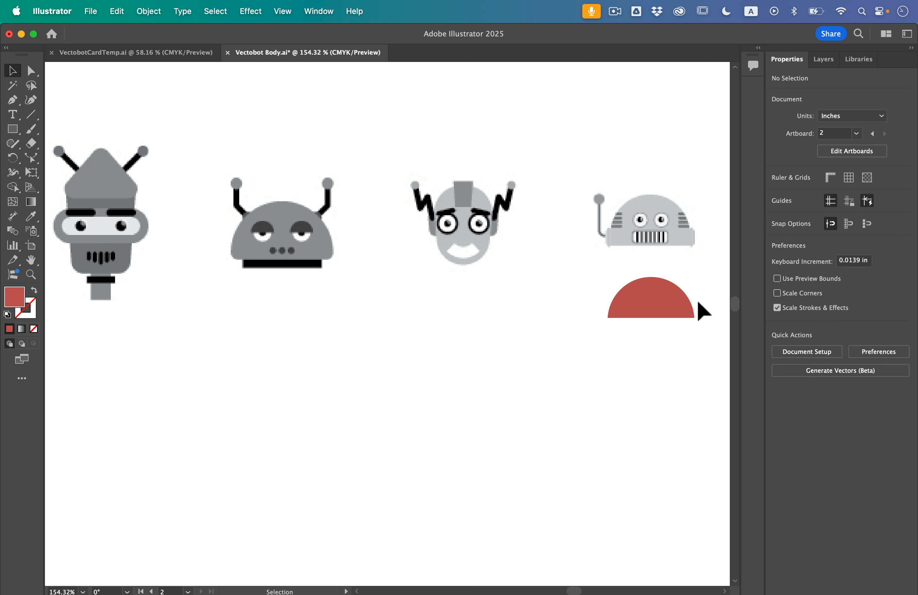
left_click(663, 293)
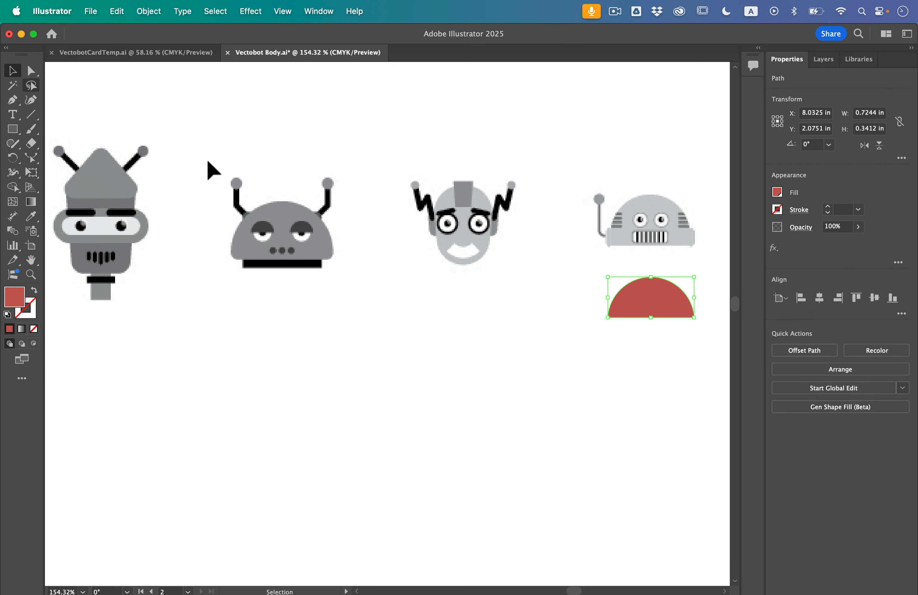
left_click_drag(659, 312, 279, 318)
scroll(251, 291, "up", 5)
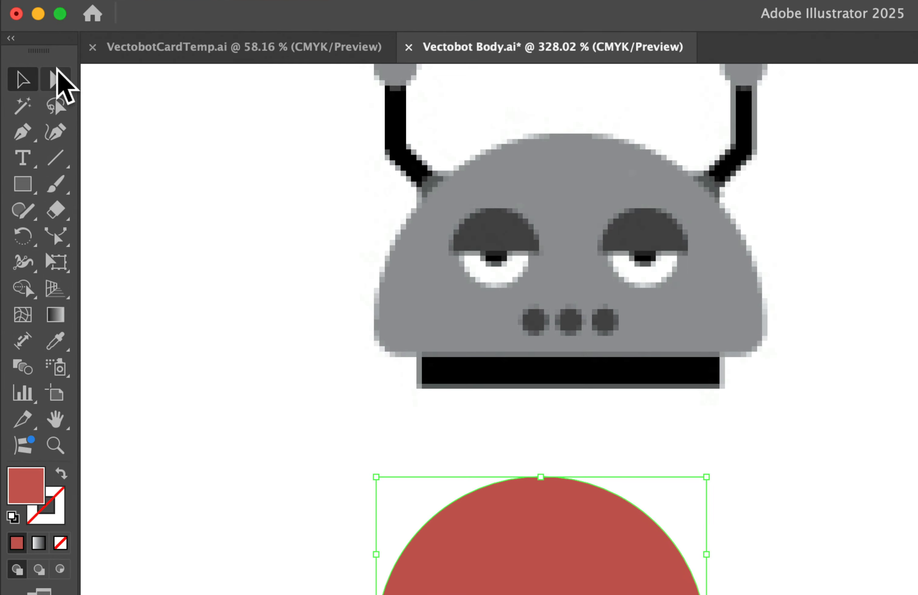
- Round the two bottom corners of the dome copy below the sleepy-eyed robot head, and deselect it
left_click(31, 71)
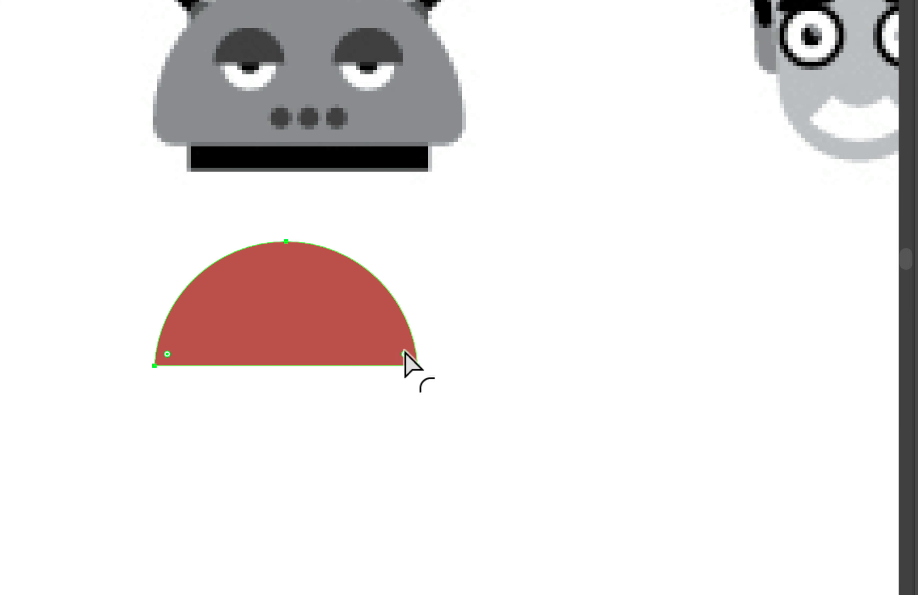
mouse_move(405, 357)
left_mouse_down()
mouse_move(384, 336)
mouse_move(392, 347)
left_mouse_up()
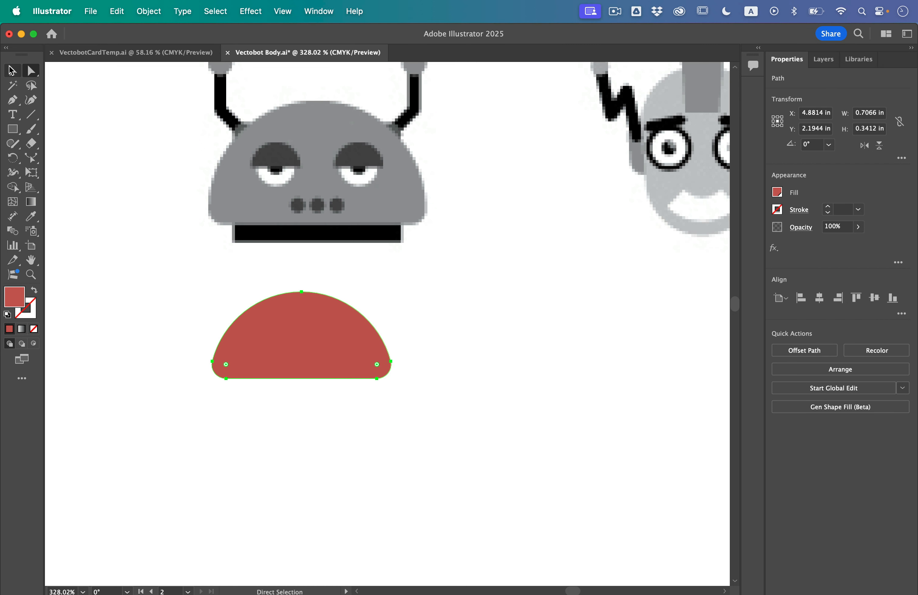
left_click(7, 71)
left_click(124, 224)
scroll(124, 224, "down", 5)
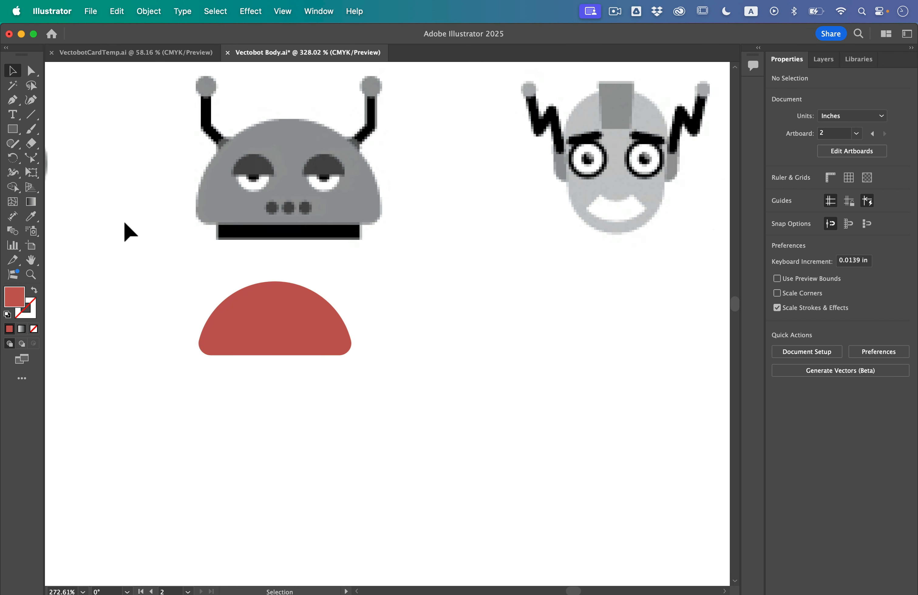
- Draw a red rectangle about 0.90 by 0.49 in below the dark robot head with the coiled antennas
scroll(125, 223, "down", 1)
scroll(124, 224, "left", 6)
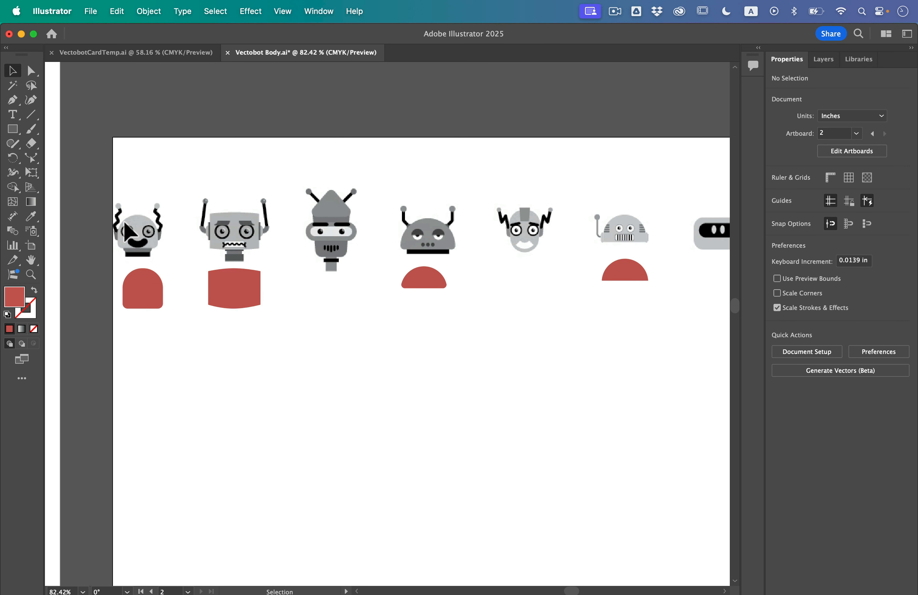
scroll(124, 223, "right", 2)
scroll(124, 228, "right", 3)
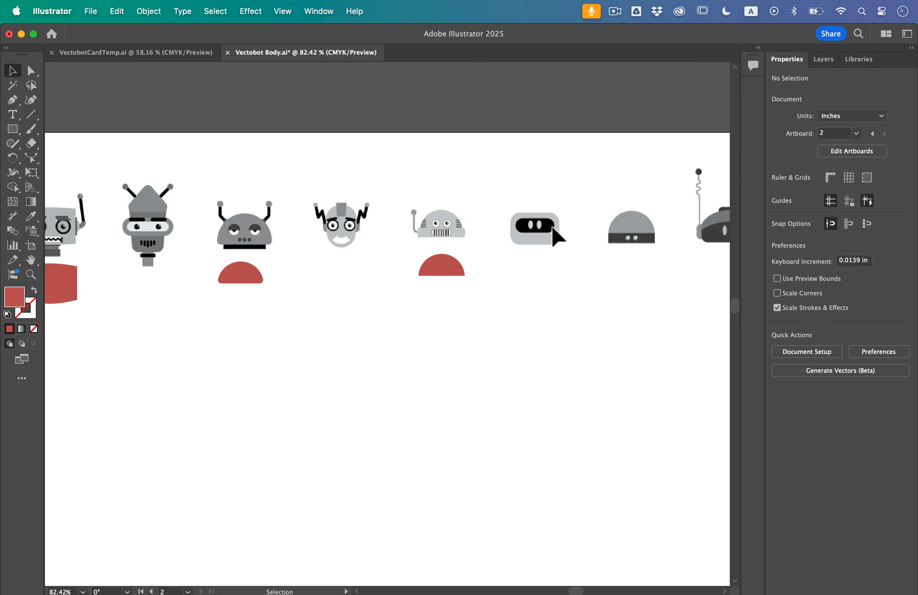
scroll(554, 231, "right", 5)
scroll(554, 232, "up", 1)
scroll(553, 236, "right", 4)
scroll(553, 237, "down", 2)
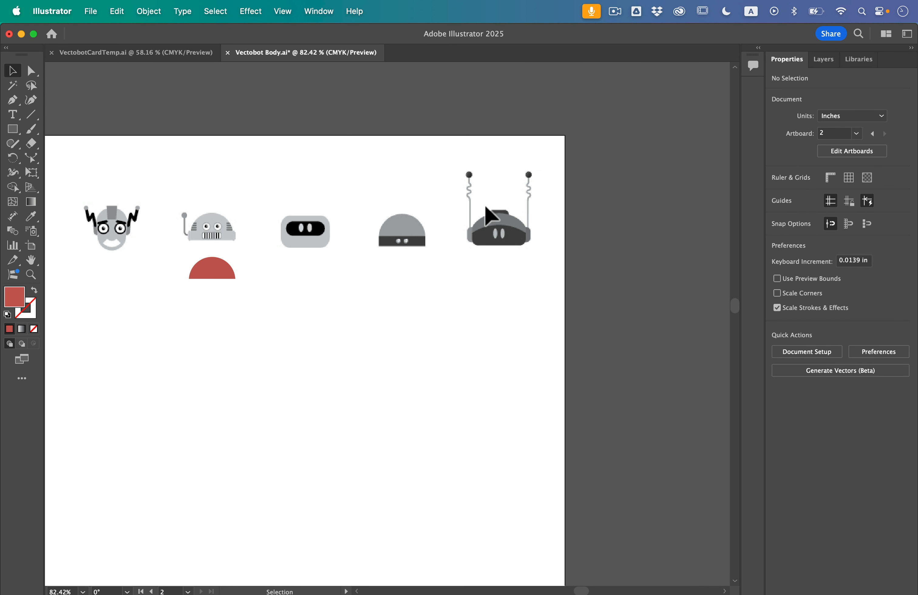
scroll(520, 229, "up", 5)
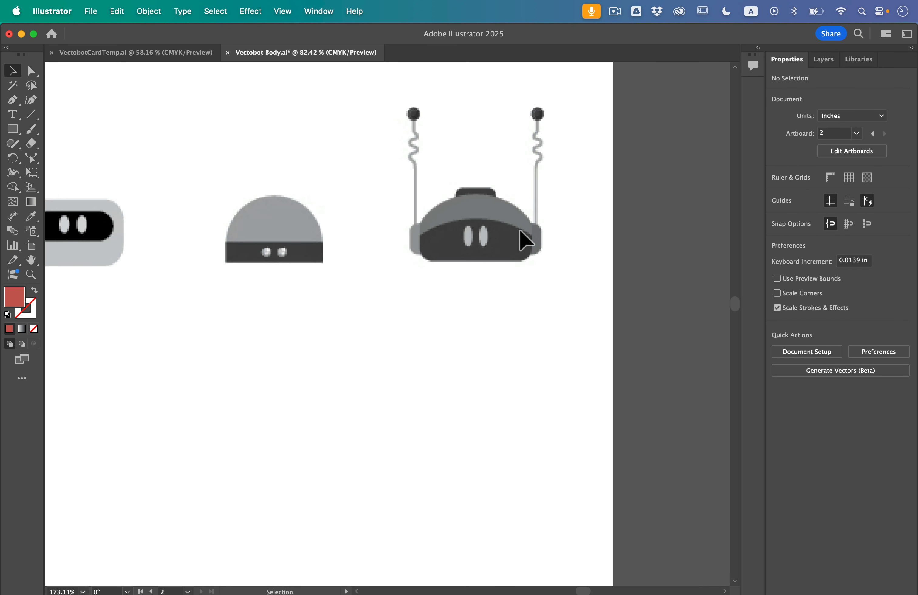
left_click(11, 129)
left_click_drag(409, 308, 544, 379)
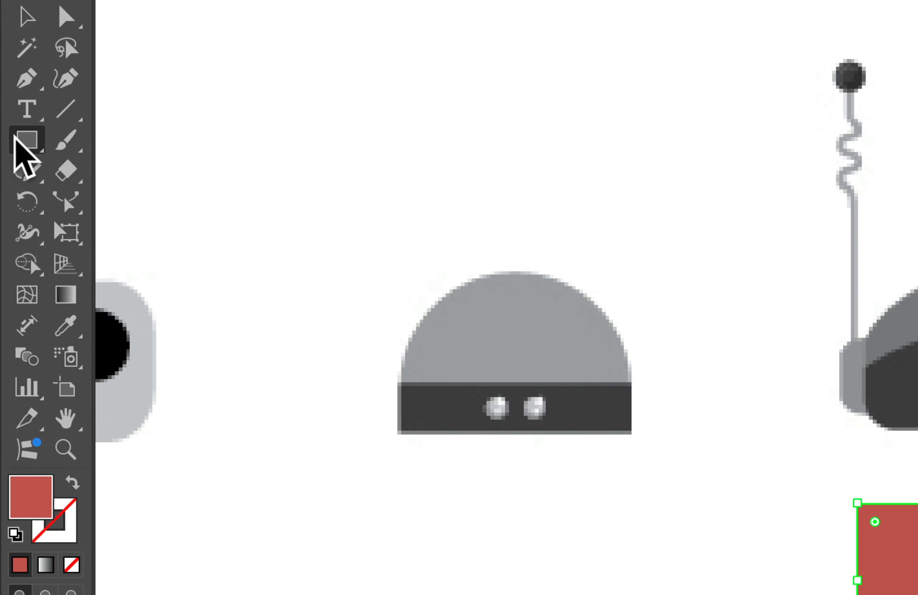
- Draw an ellipse, widen it to the rectangle's full width, about 0.90 by 0.54 in, and raise it until its middle meets the rectangle's top edge
left_click(10, 129)
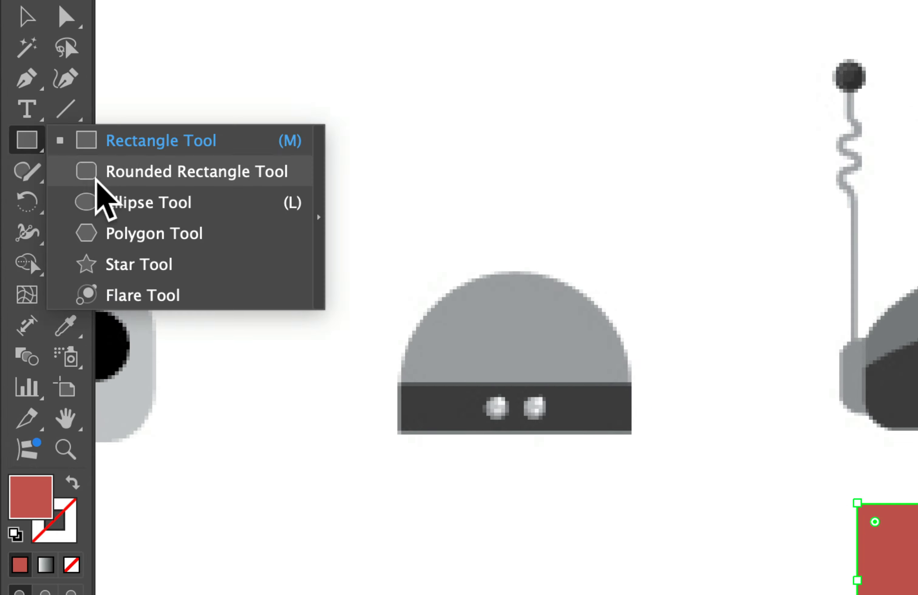
left_click(105, 195)
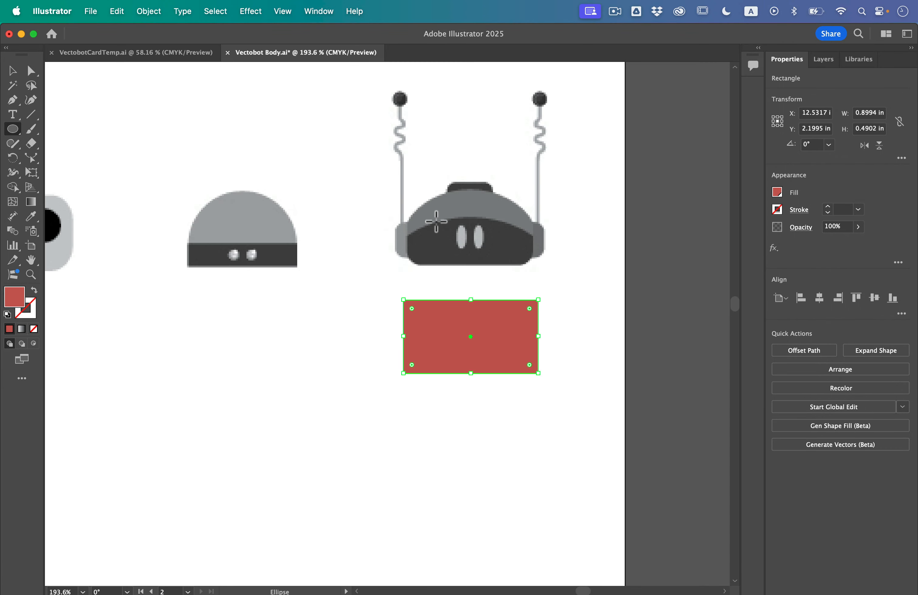
scroll(522, 309, "up", 3)
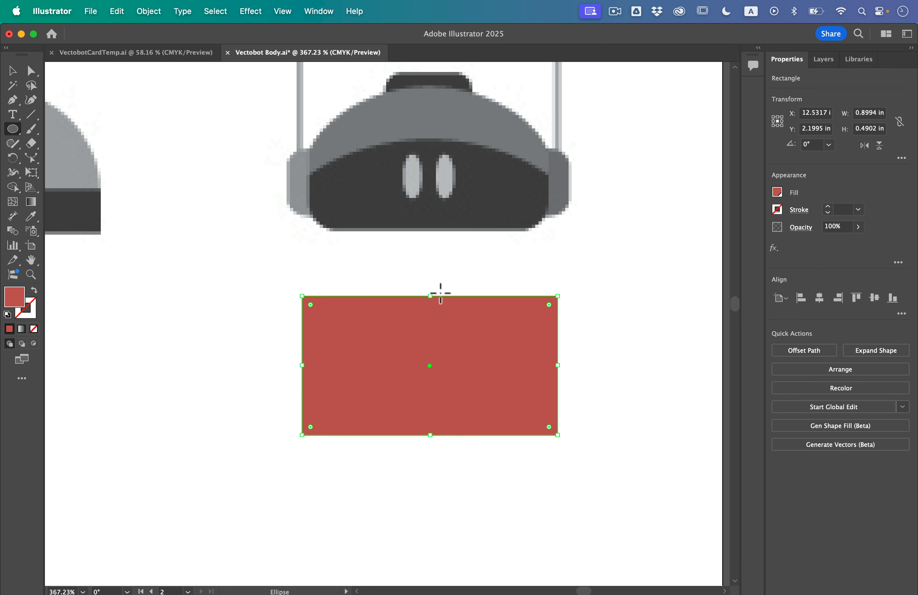
mouse_move(333, 260)
left_mouse_down()
mouse_move(432, 347)
mouse_move(526, 401)
mouse_move(527, 412)
left_mouse_up()
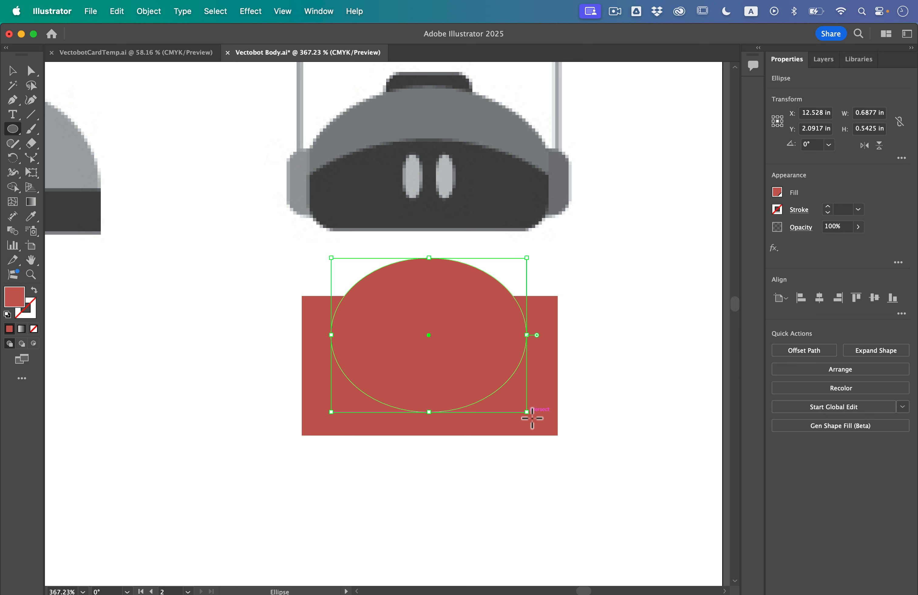
left_click(7, 71)
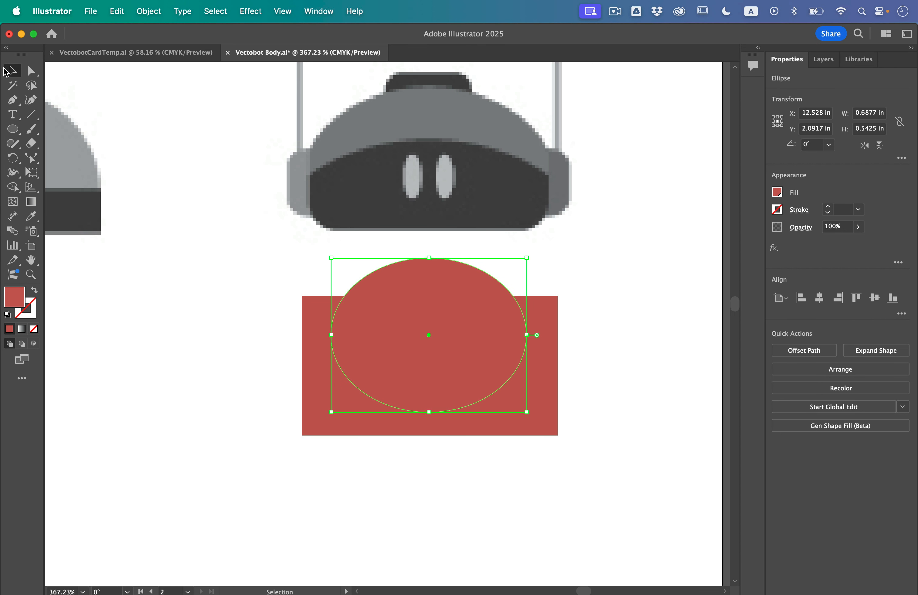
left_click_drag(331, 335, 308, 342)
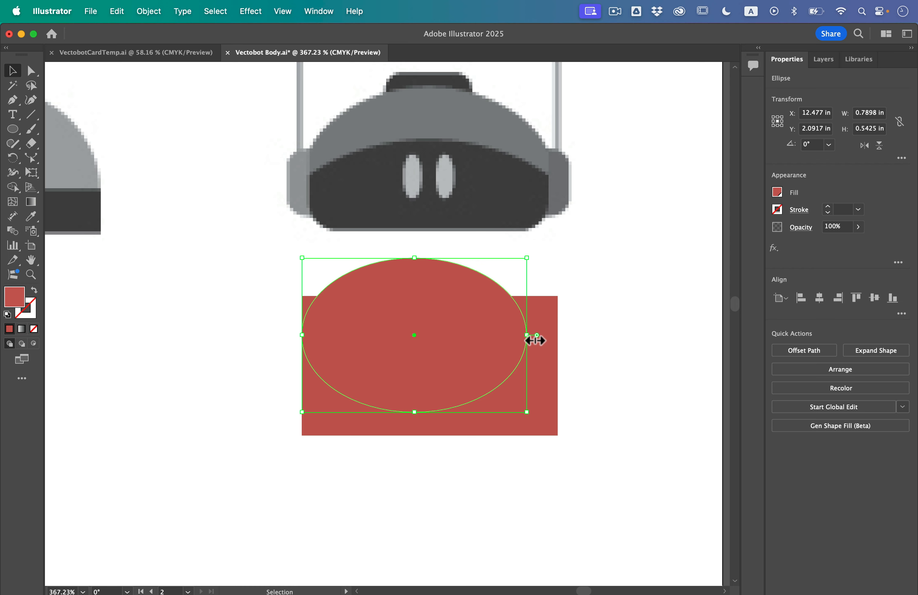
left_click_drag(535, 340, 559, 340)
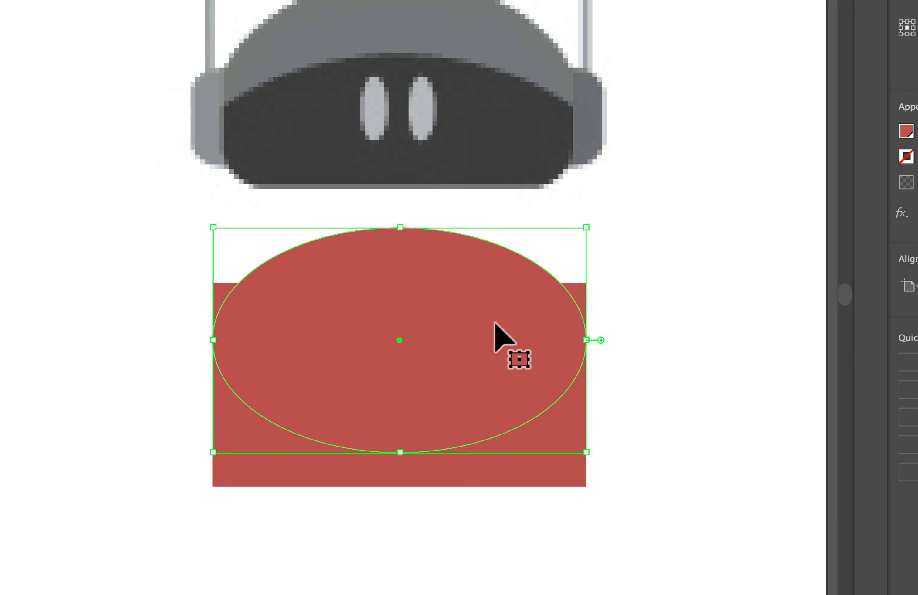
left_click_drag(494, 323, 483, 286)
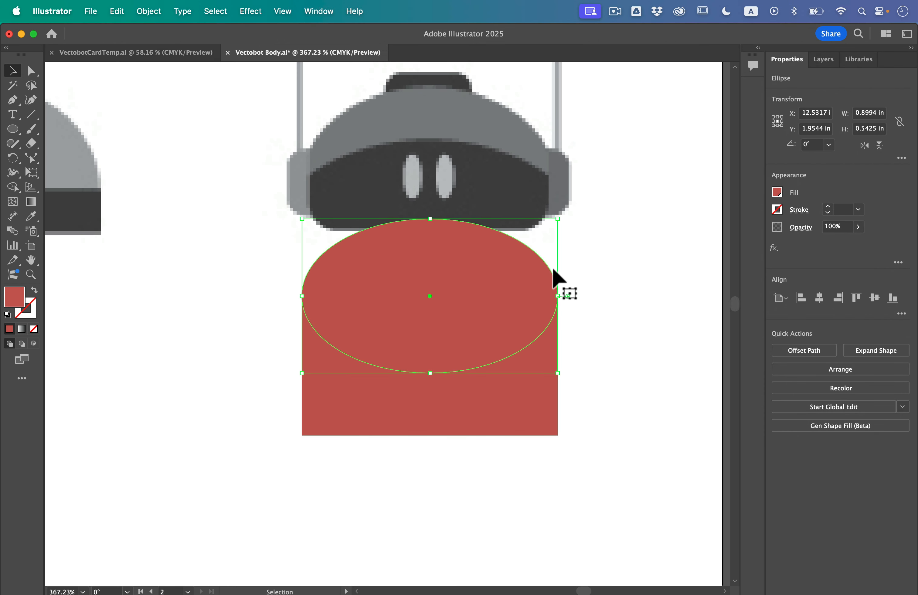
- Unite the ellipse and rectangle into one shape, and round its two bottom corners to a radius of about 0.11 in
left_click(530, 335, "shift")
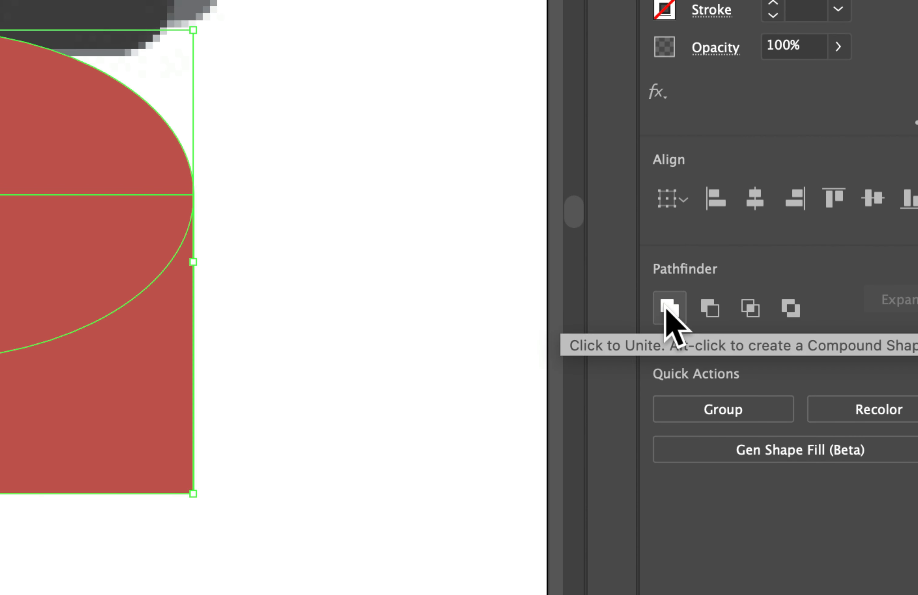
left_click(779, 349)
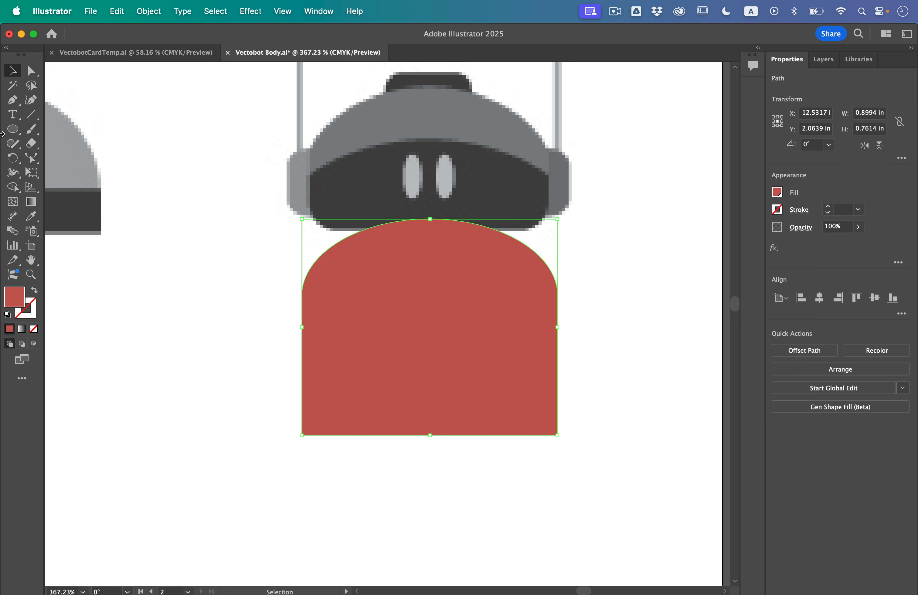
key("a")
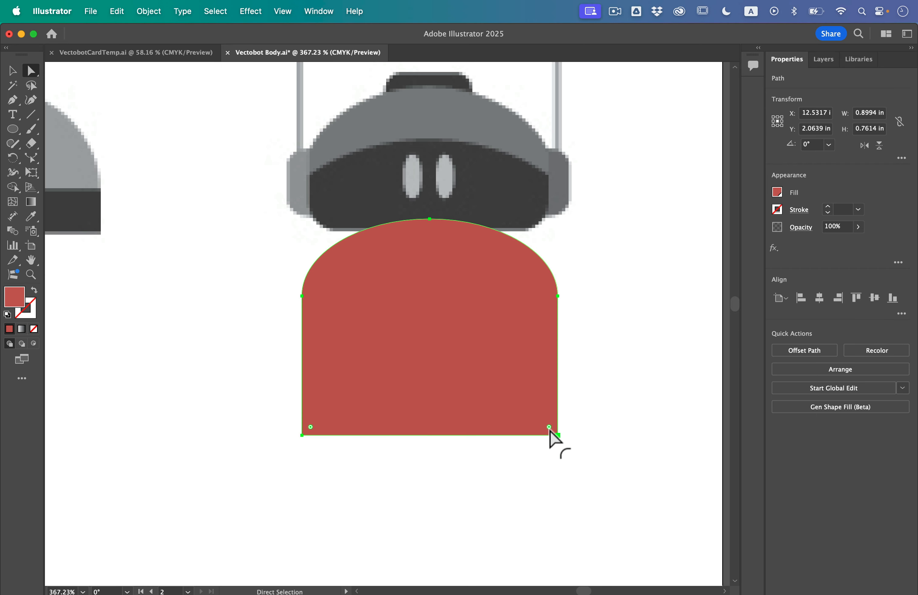
left_click_drag(549, 428, 523, 409)
left_click(609, 468)
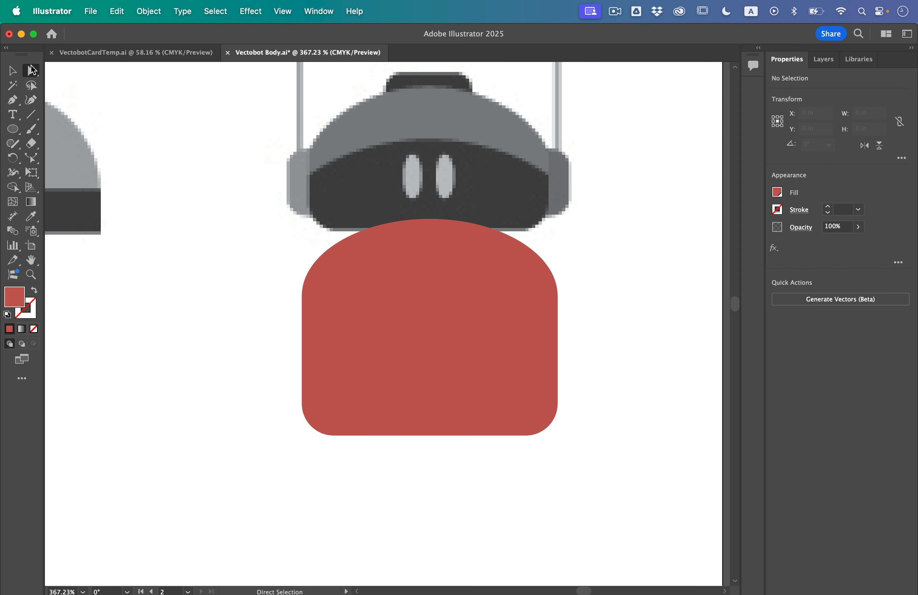
- Raise the united shape's bottom edge with its rounded corners until the shape is about 0.49 in tall
left_click_drag(267, 374, 617, 481)
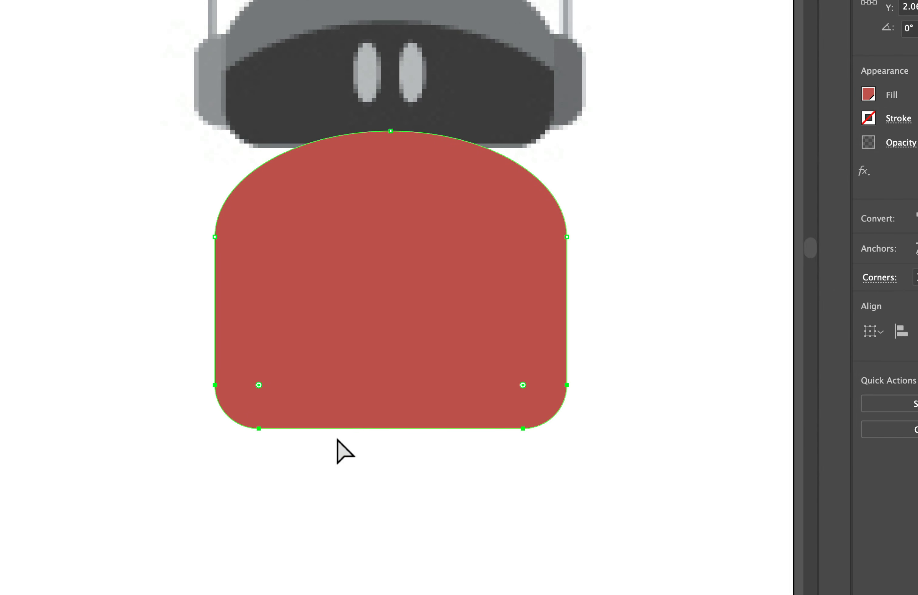
left_click_drag(339, 428, 339, 324)
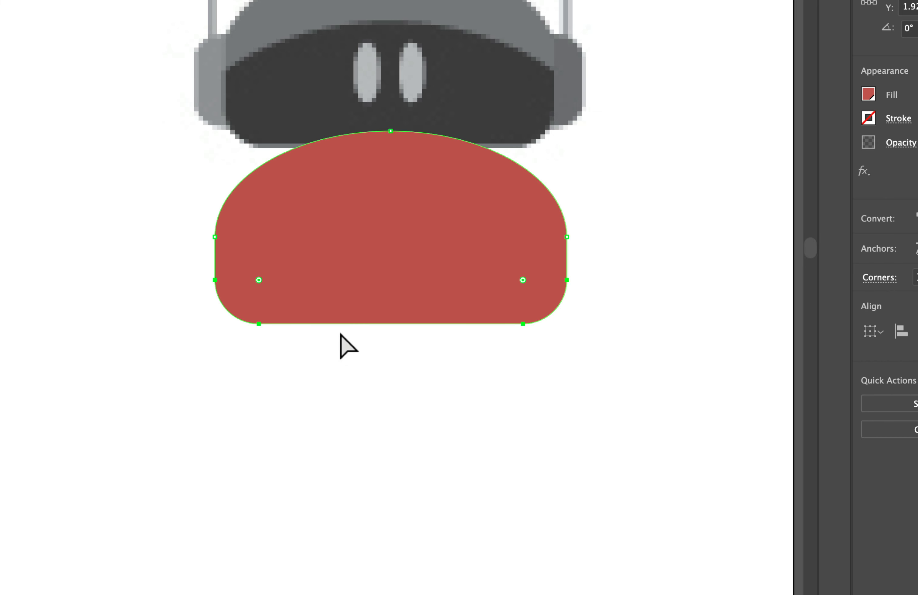
key("Up")
key("Up")
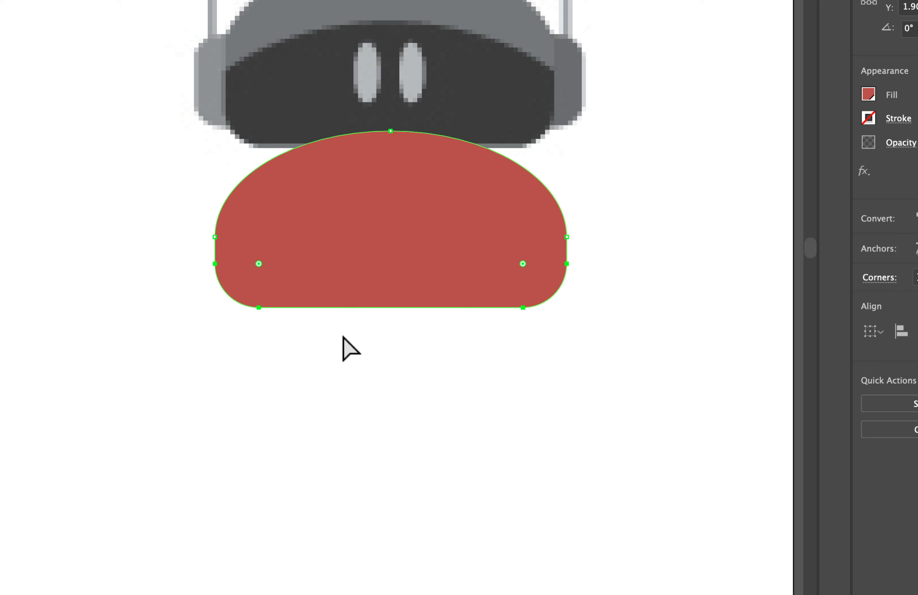
key("Down")
key("Down")
key("Up")
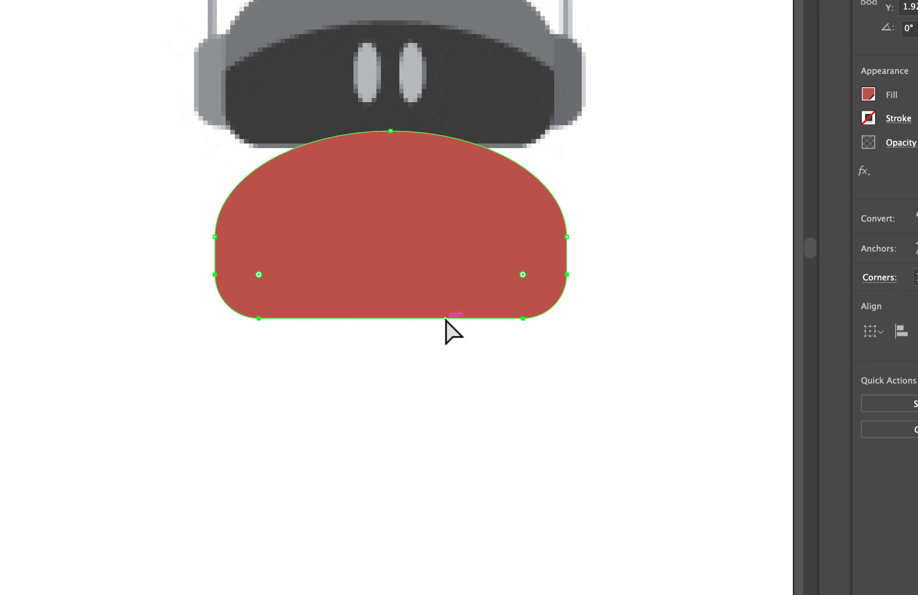
key("Down")
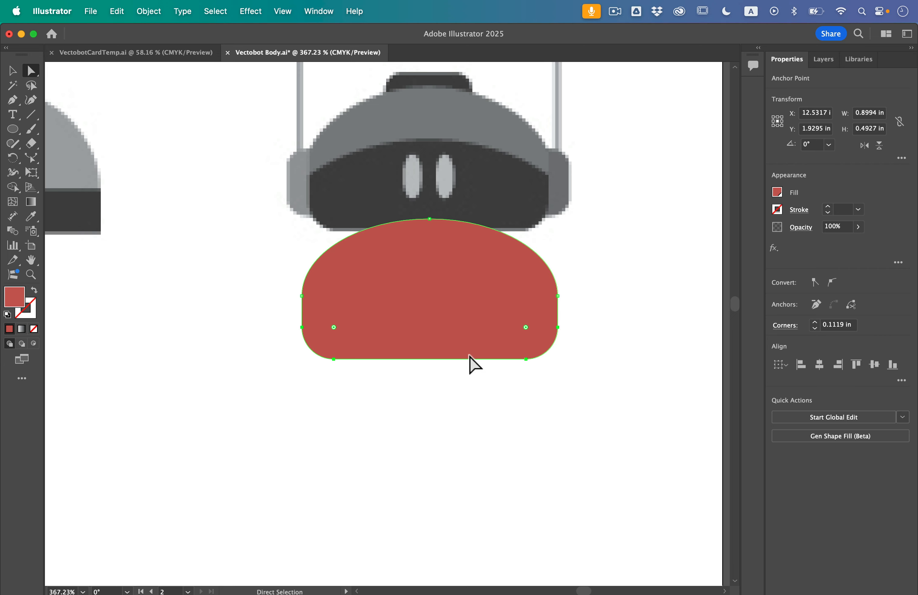
- Move both red domes and the shape under the coiled-antenna head straight down, roughly level with the bottoms of the other red shapes
key("super+0")
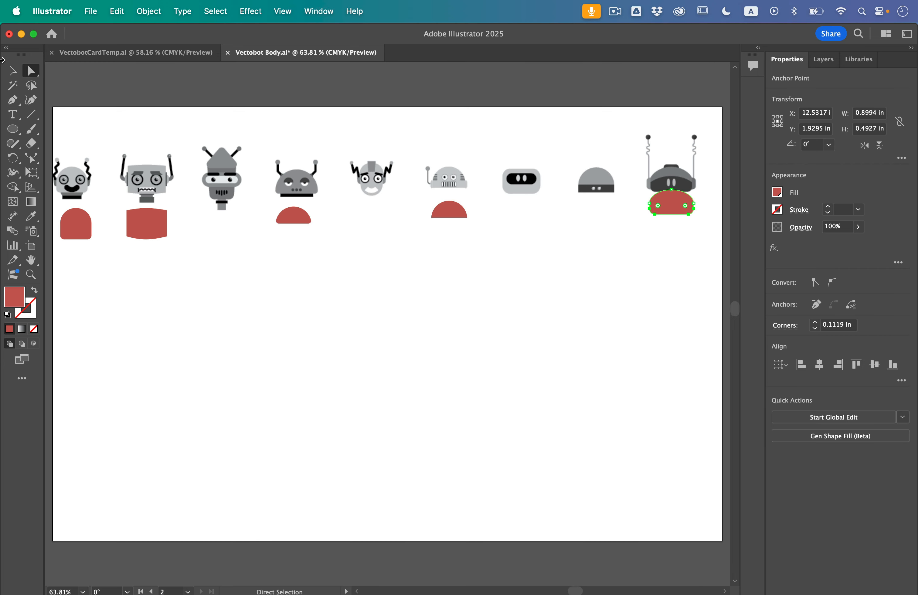
left_click(12, 70)
left_click(229, 252)
left_click_drag(288, 219, 289, 230)
left_click_drag(450, 214, 451, 230)
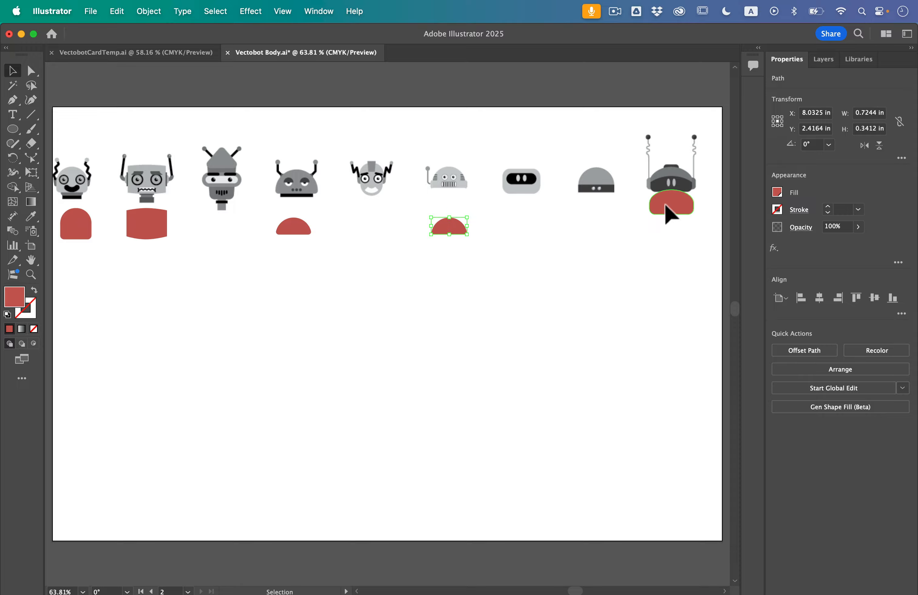
left_click_drag(668, 211, 668, 232)
left_click(612, 290)
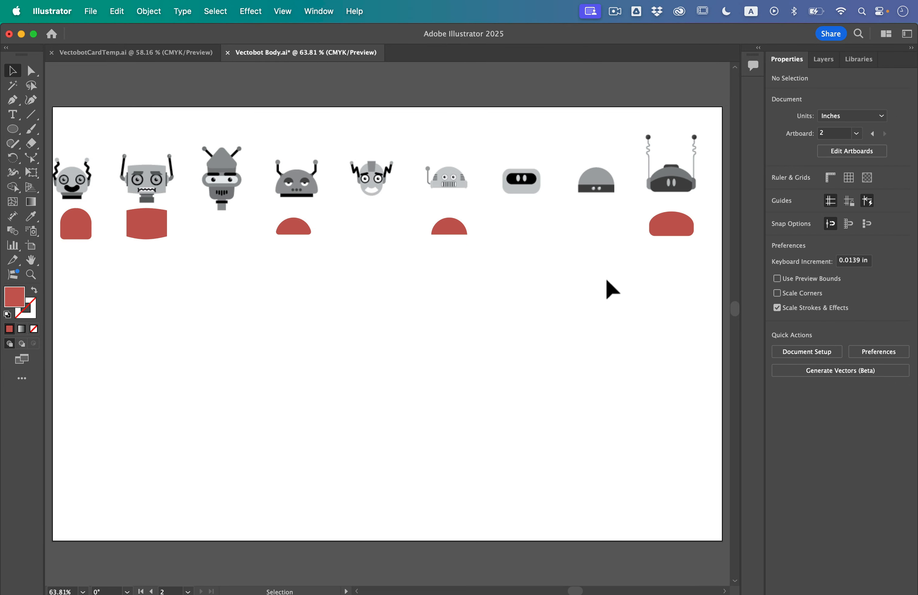
key("super+0")
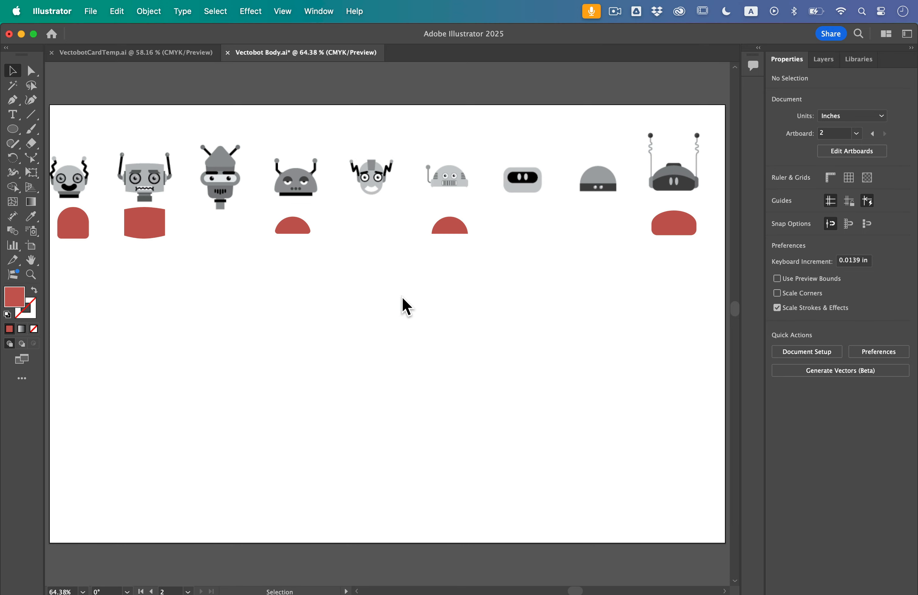
scroll(48, 177, "up", 5)
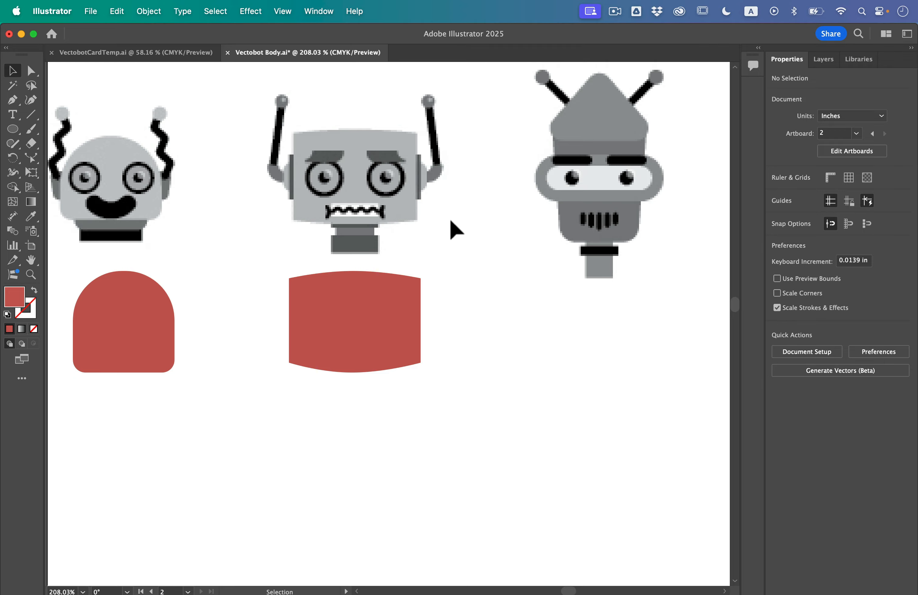
scroll(504, 256, "down", 6)
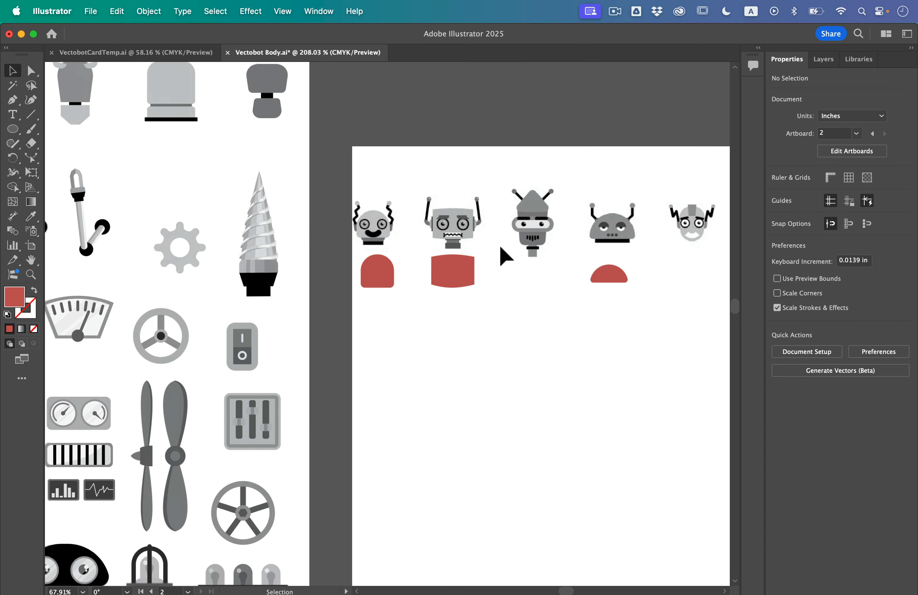
- Review the row of red head shapes against the reference robot heads above them
scroll(561, 202, "up", 5)
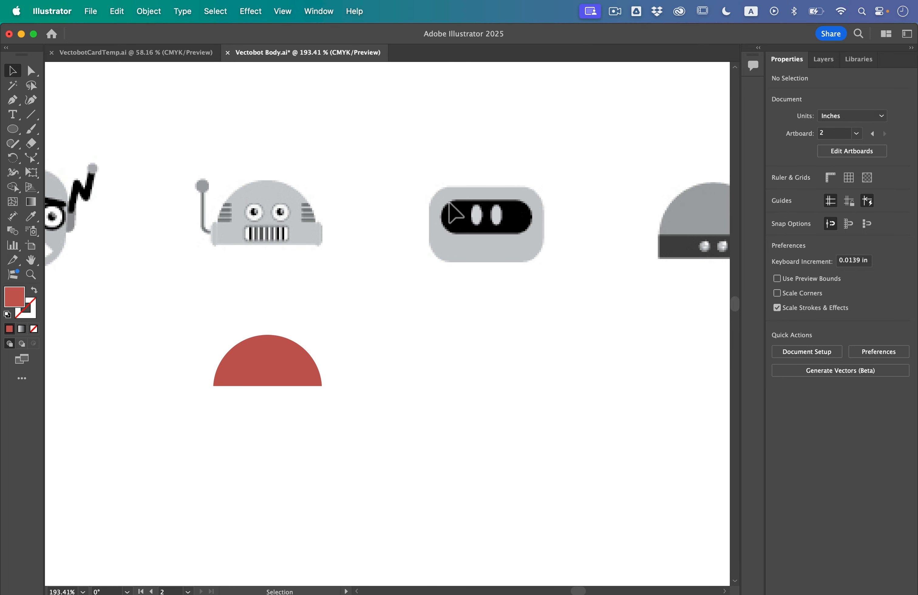
scroll(614, 245, "right", 10)
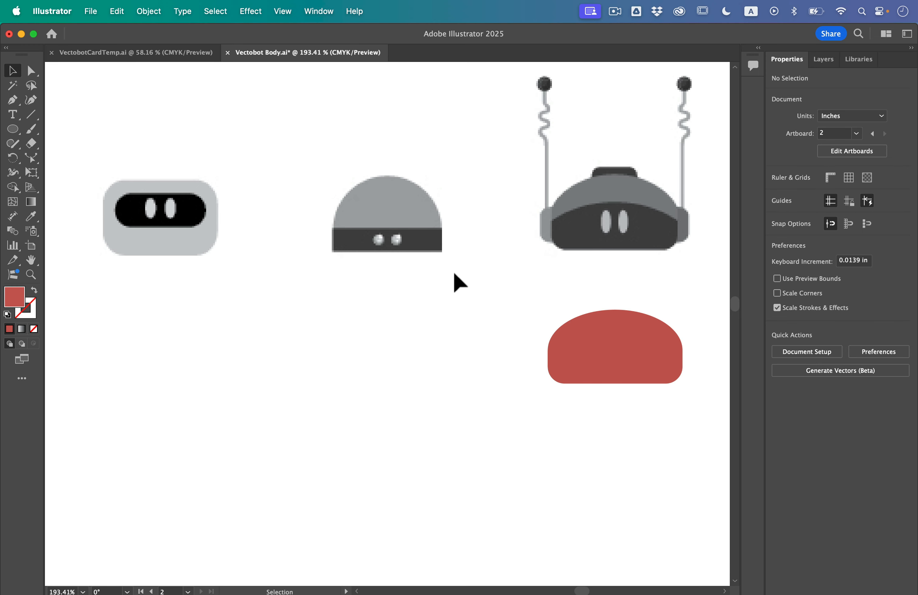
scroll(453, 273, "down", 3)
scroll(452, 268, "left", 10)
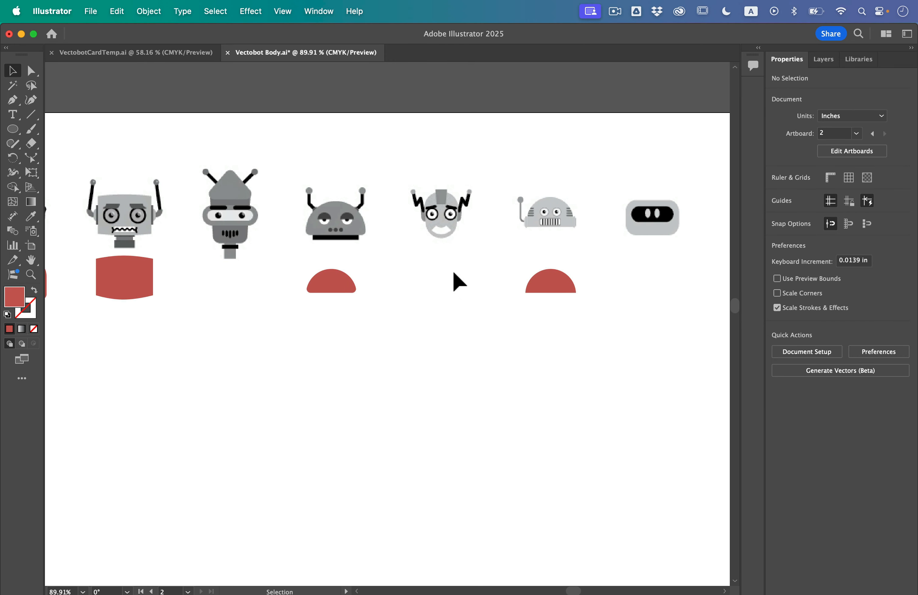
scroll(377, 230, "up", 5)
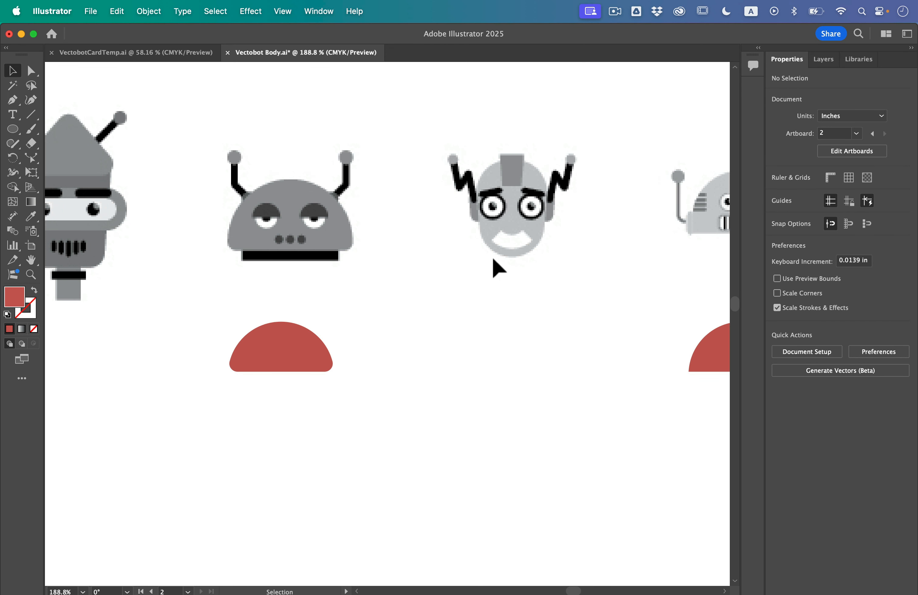
scroll(492, 255, "down", 3)
scroll(492, 261, "left", 8)
scroll(492, 261, "up", 3)
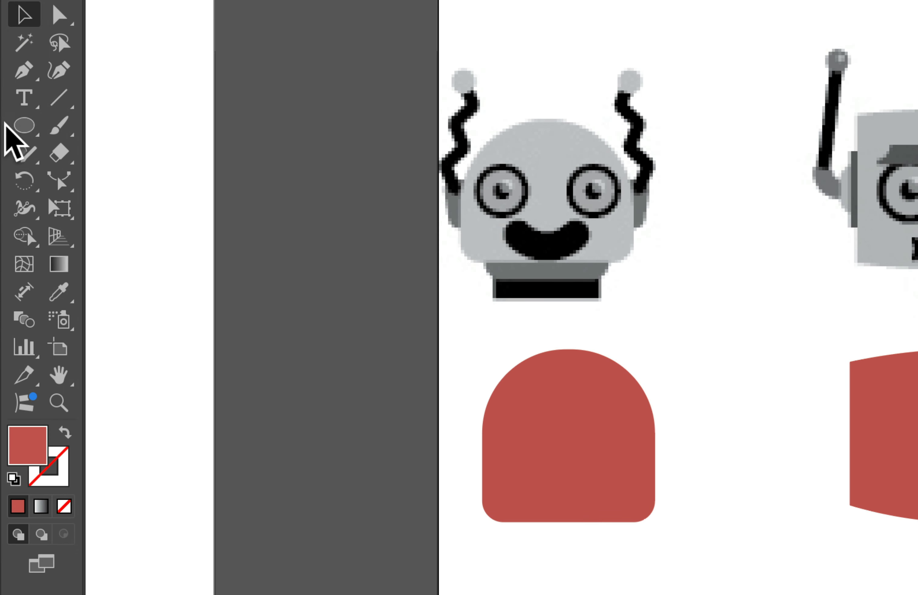
- Draw a default white circle with a black stroke, about 0.19 in across, place it as the first red head's left eye, and set its stroke to 2 pt
left_click(12, 130)
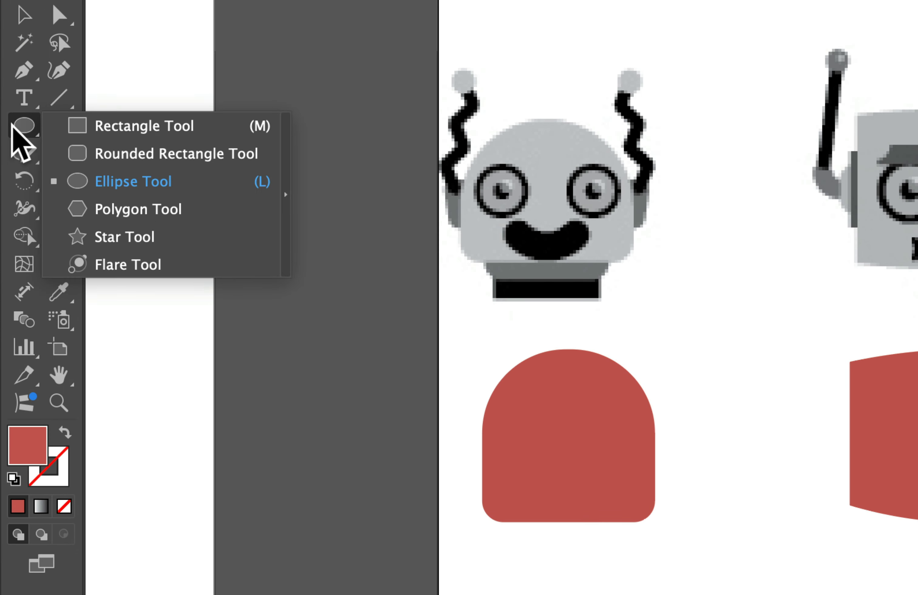
left_click(109, 184)
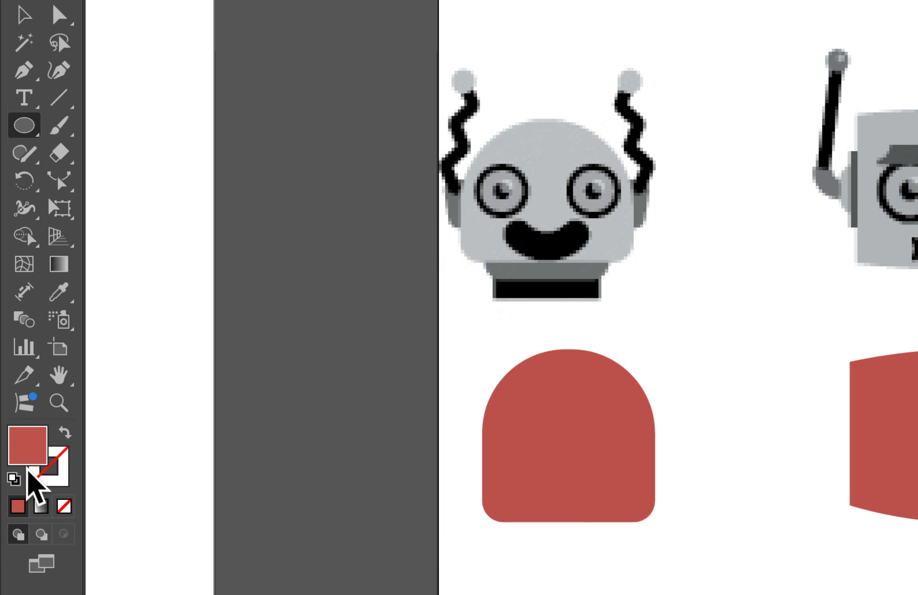
left_click(14, 479)
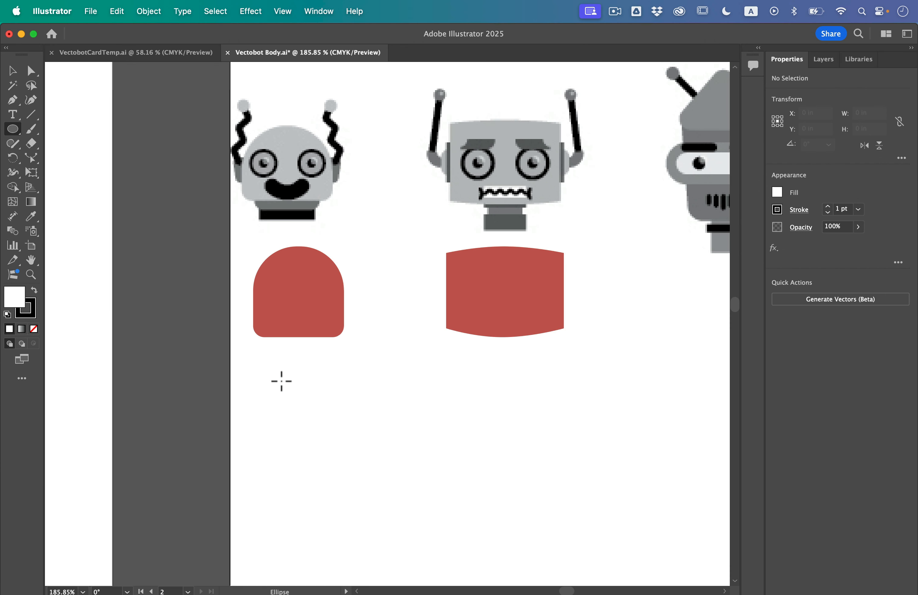
left_click_drag(275, 375, 303, 402)
left_click(12, 71)
left_click(296, 411)
left_click_drag(296, 398, 290, 294)
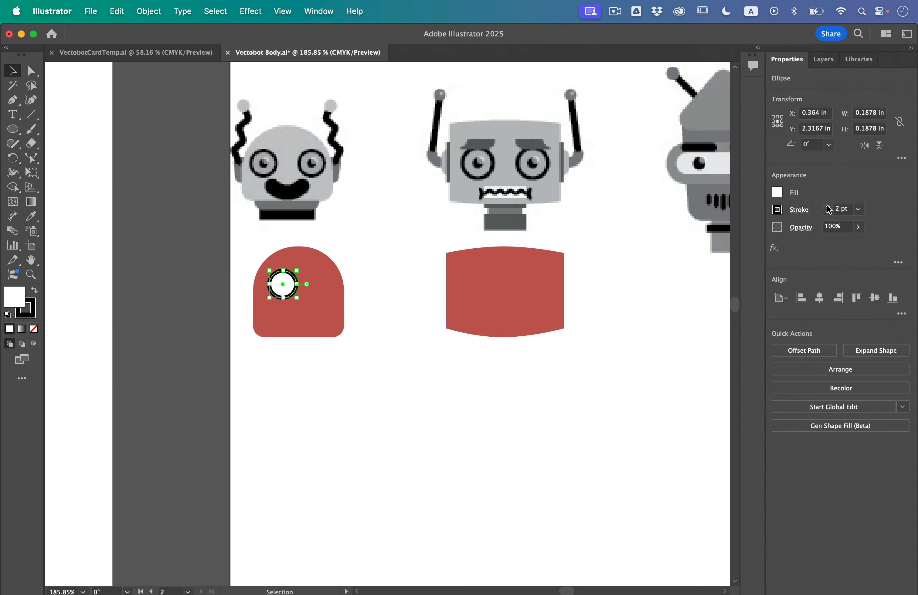
left_click(498, 393)
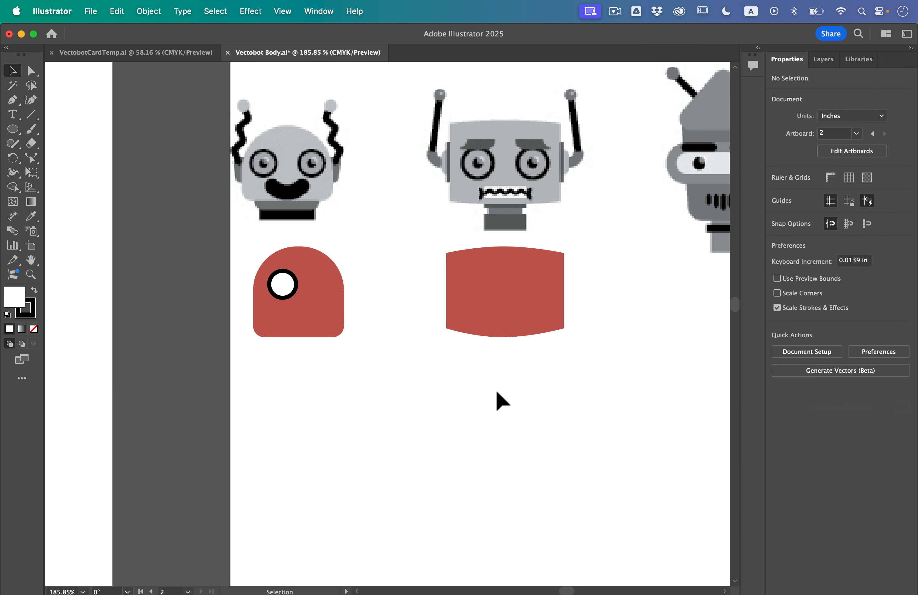
- Align the eye circle's stroke to the outside and set its weight to 1 pt
left_click(287, 298)
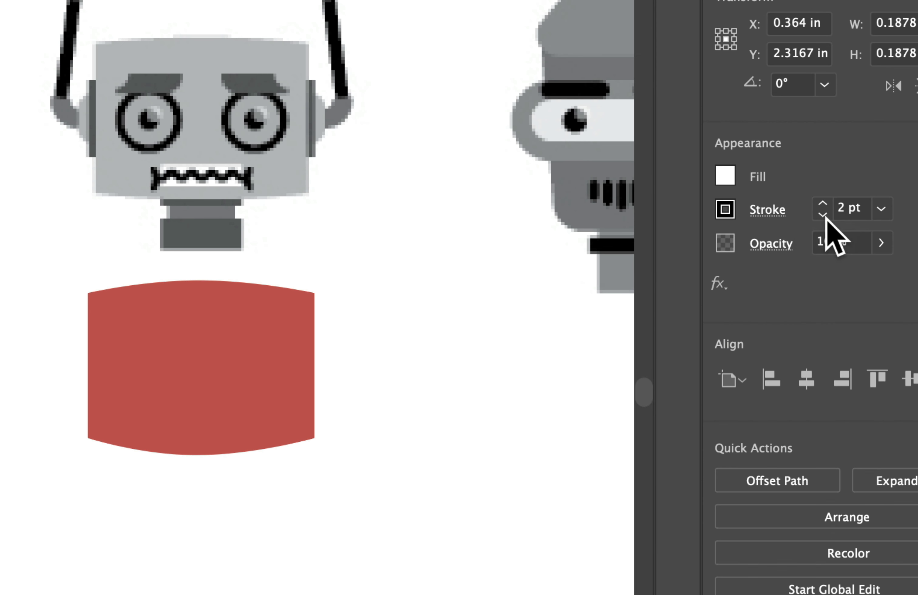
left_click(770, 211)
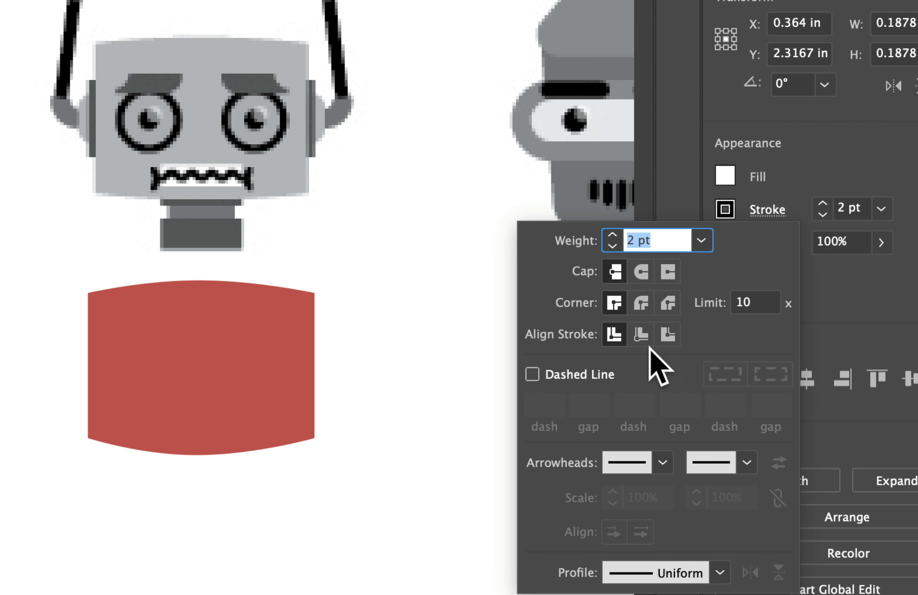
left_click(667, 334)
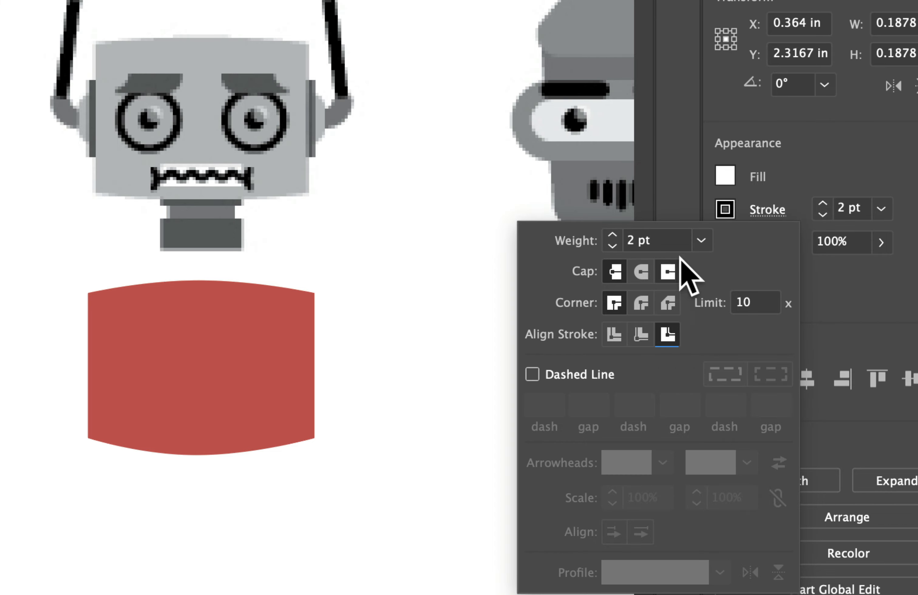
left_click(613, 246)
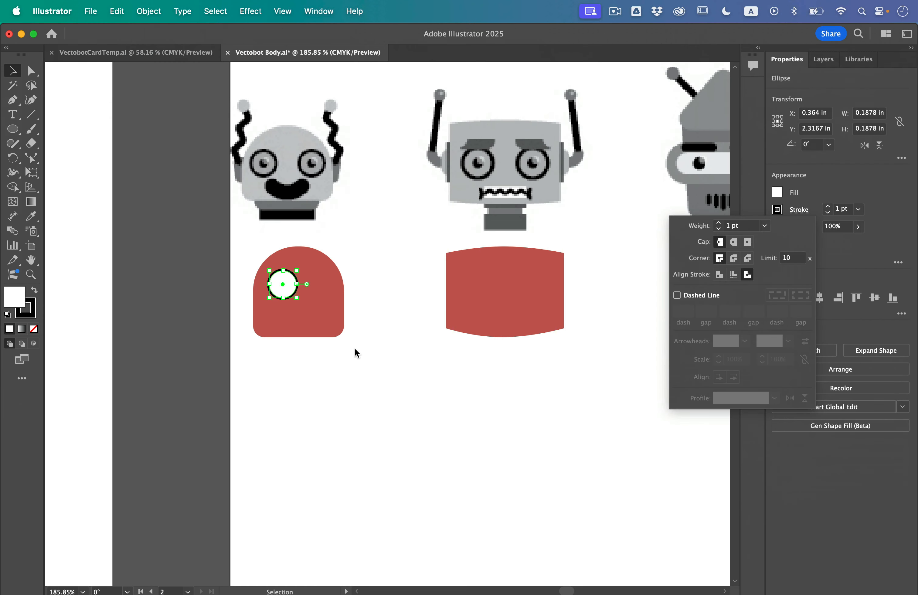
left_click(354, 352)
left_click(353, 352)
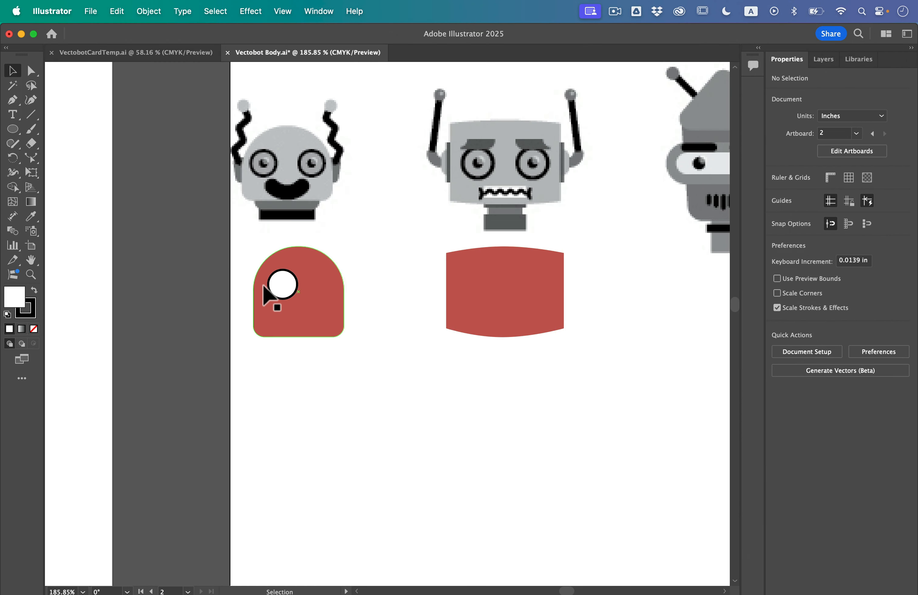
- Scale the eye circle down proportionally to about 0.15 in across, with its stroke scaling along
scroll(271, 281, "up", 5)
left_click(302, 296)
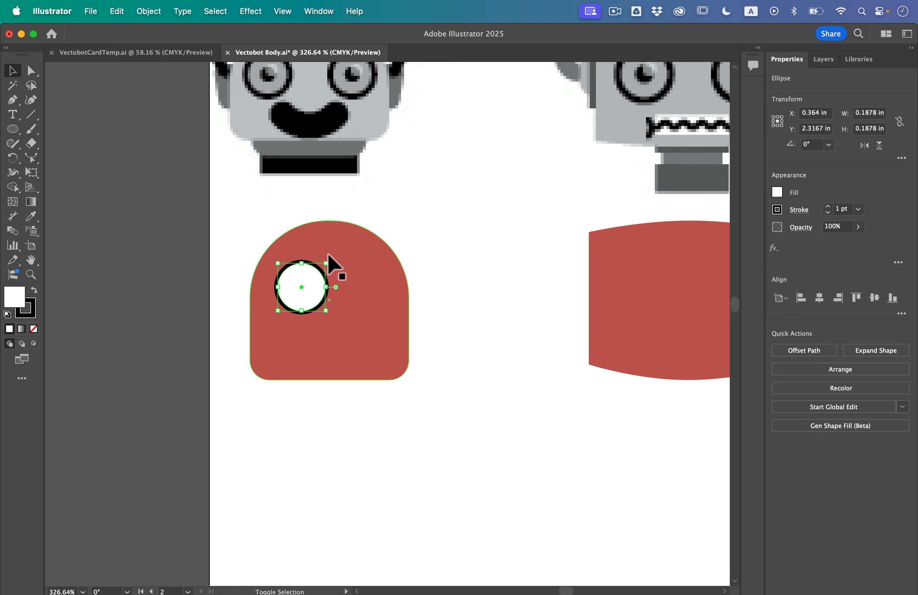
left_click_drag(330, 260, 316, 274)
left_click(249, 228)
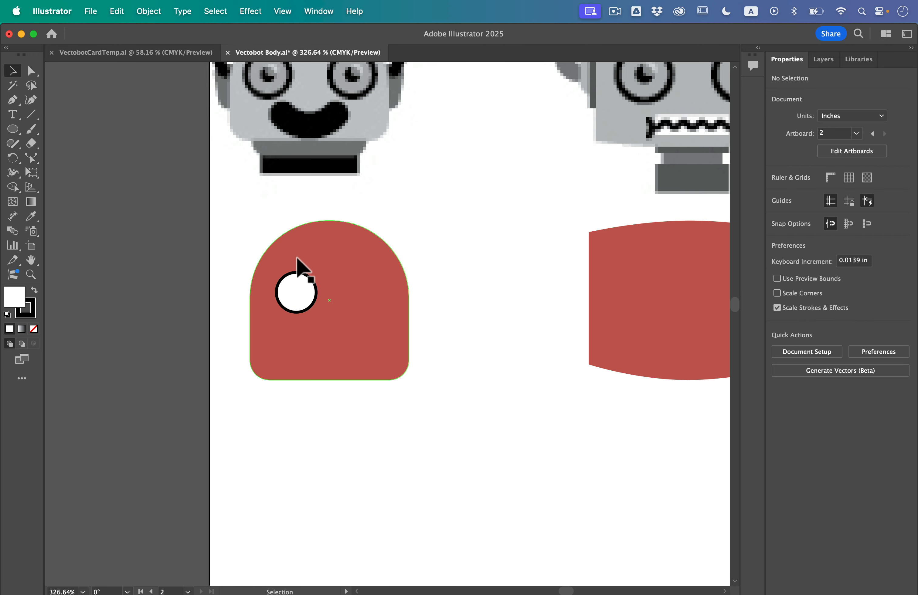
left_click(298, 291)
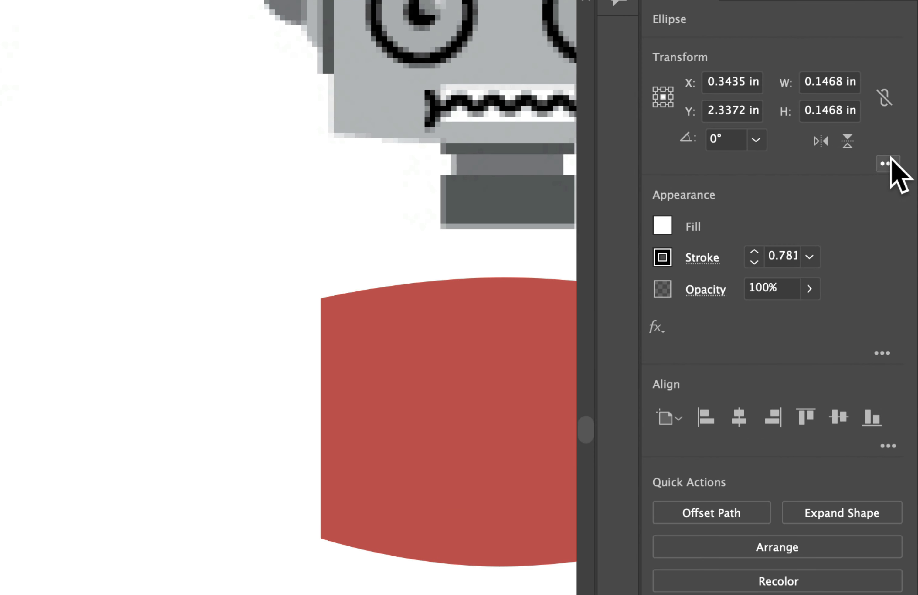
left_click(886, 164)
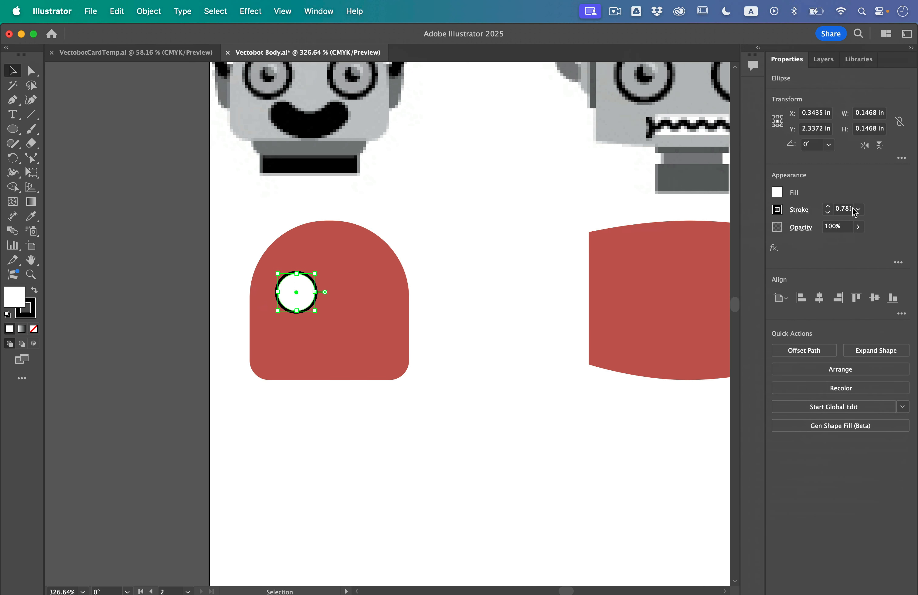
left_click(125, 302)
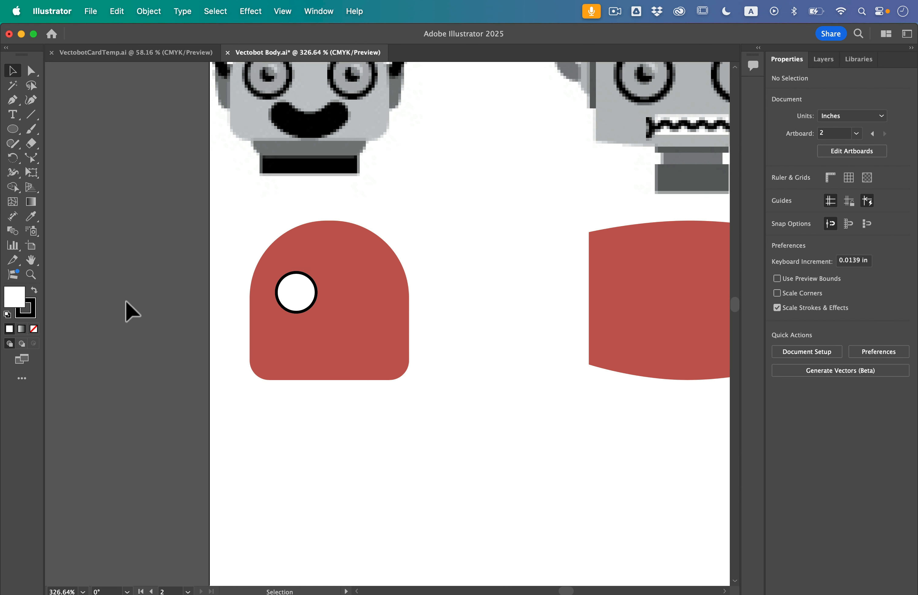
- Copy the eye circle and paste the copy in front at the same position, undoing a trial move of the copy
scroll(171, 278, "up", 3)
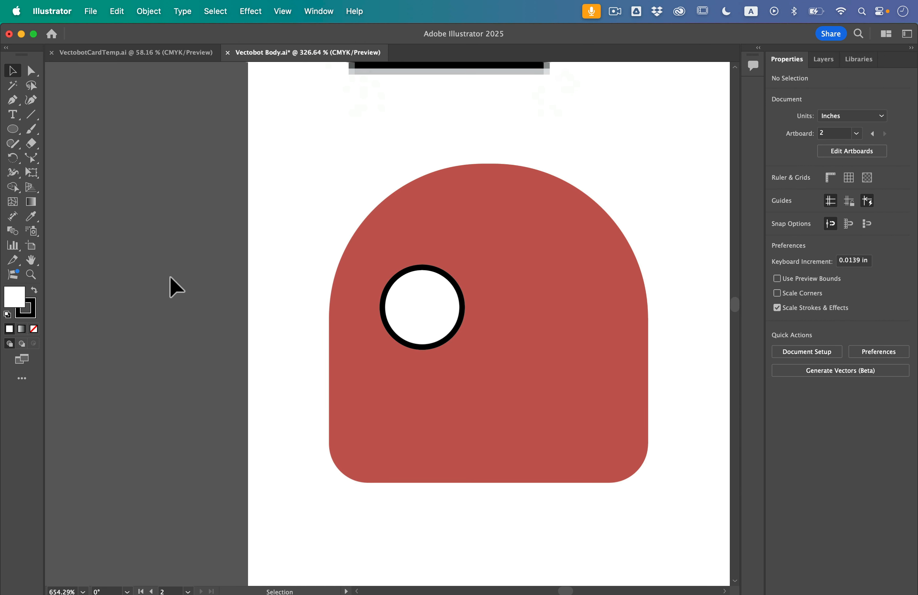
left_click(435, 296)
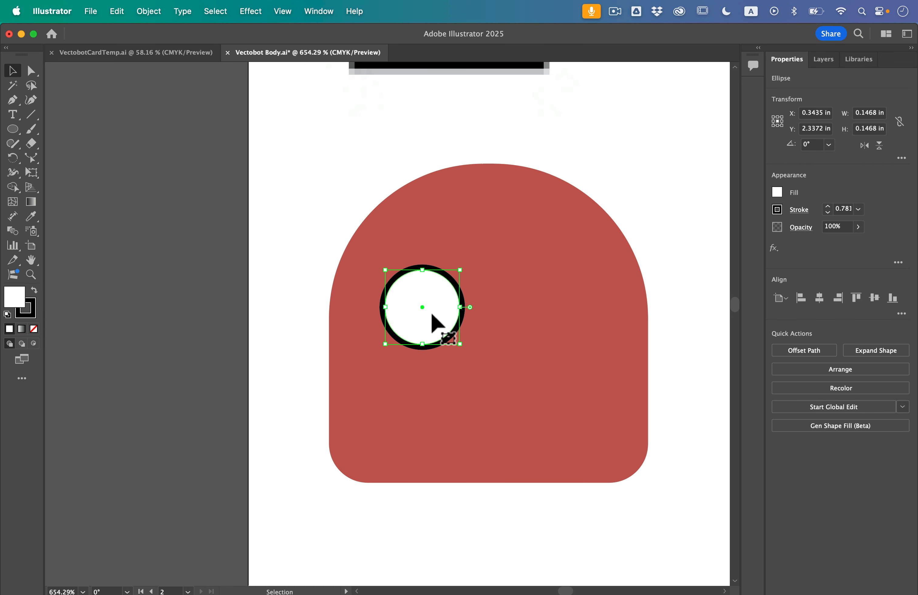
left_click(116, 12)
left_click(119, 81)
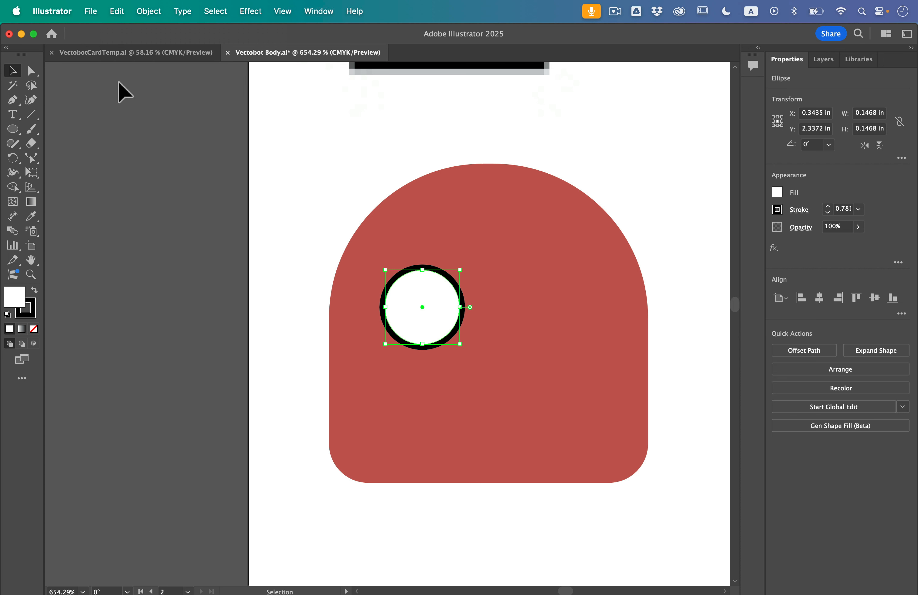
left_click(118, 12)
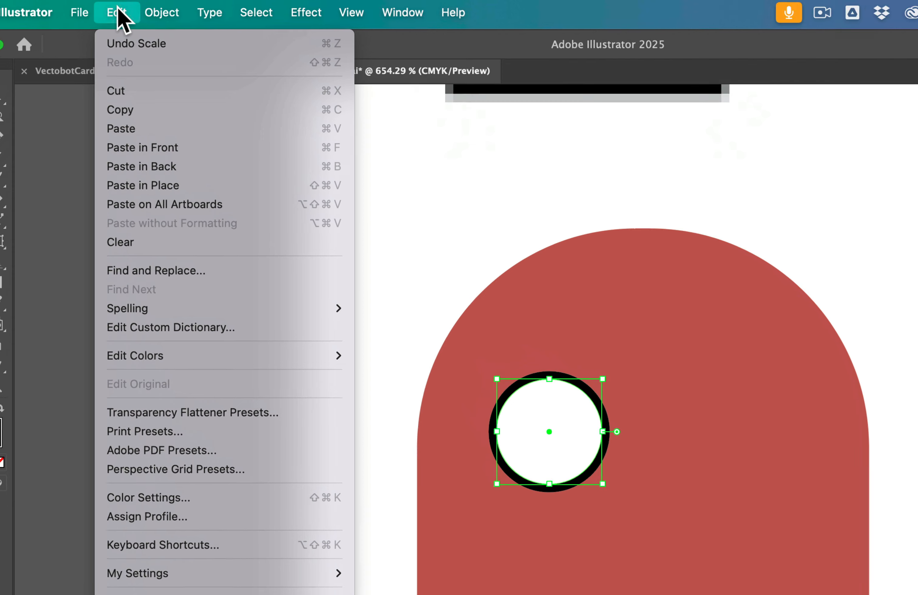
left_click(149, 161)
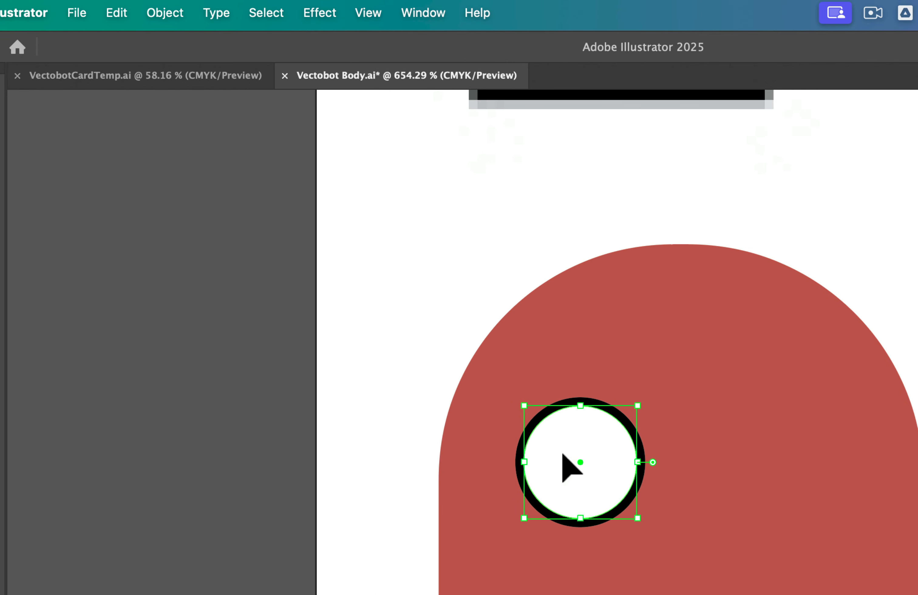
left_click_drag(562, 452, 599, 431)
key("super+z")
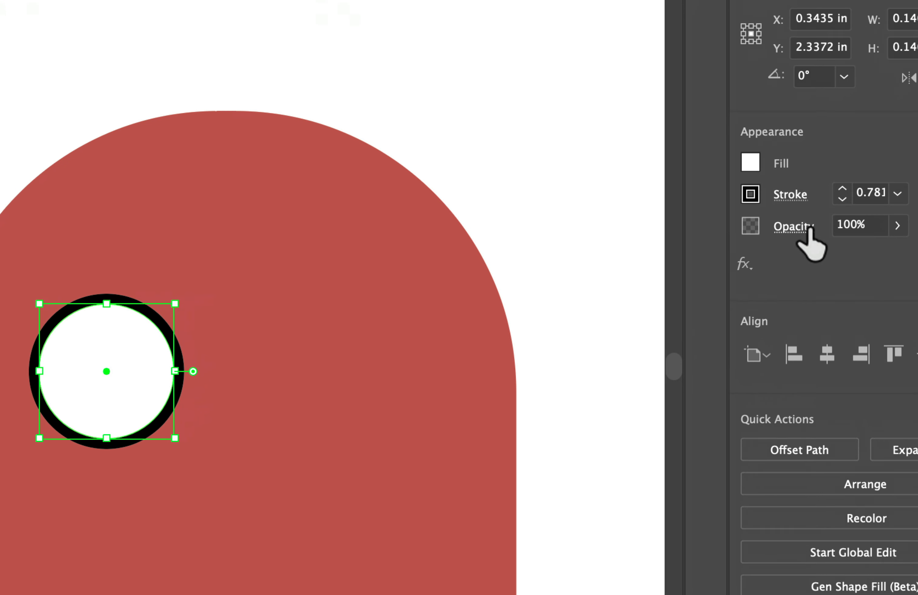
- Fill the pasted front circle with the dark teal swatch C=89 M=38 Y=61 K=21
left_click(774, 188)
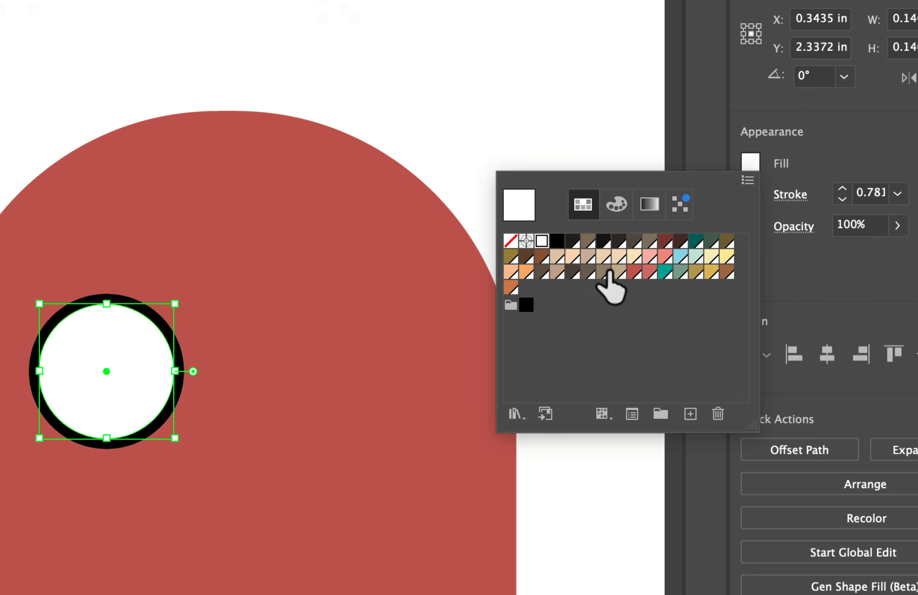
left_click(696, 241)
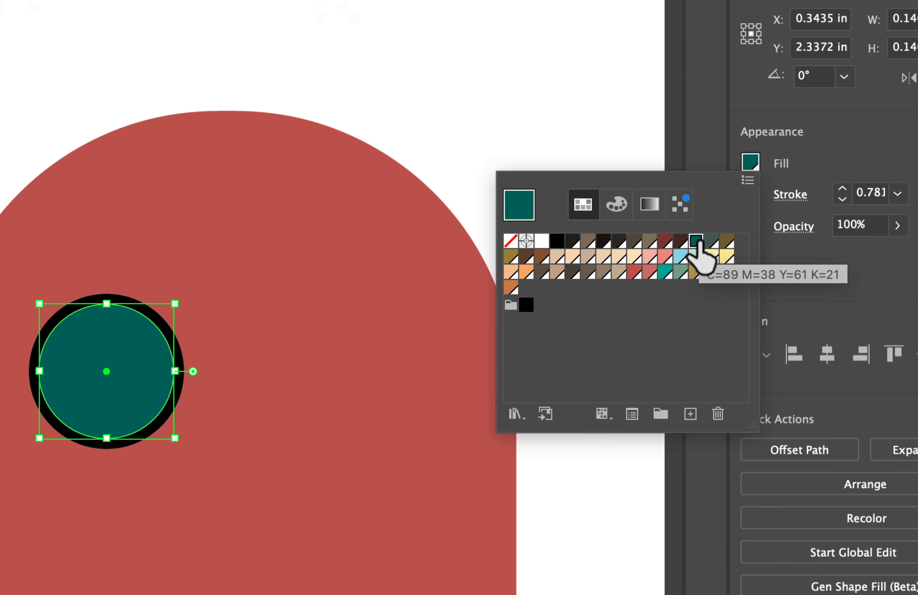
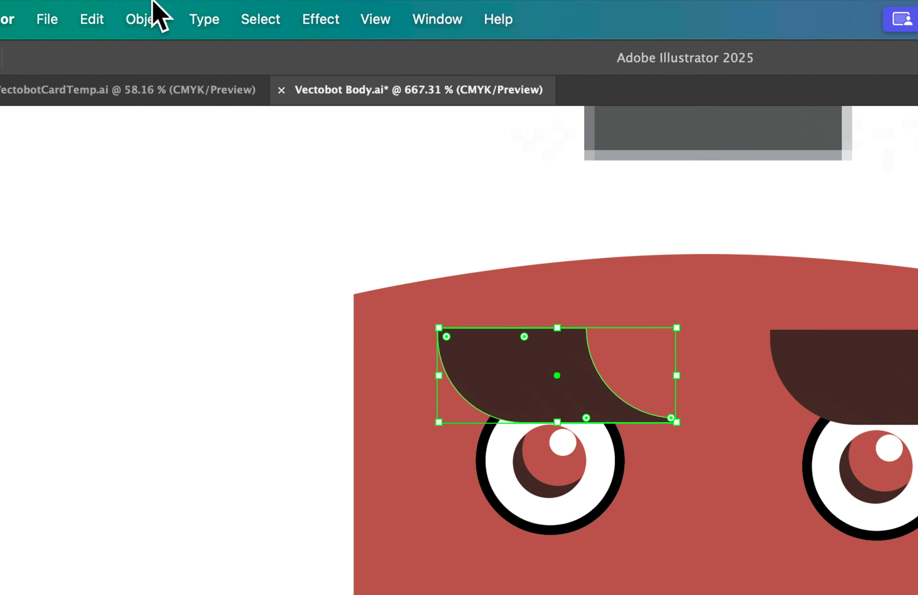
- Reflect the left eyebrow across the vertical axis and shift it slightly outward above the left eye
left_click(154, 12)
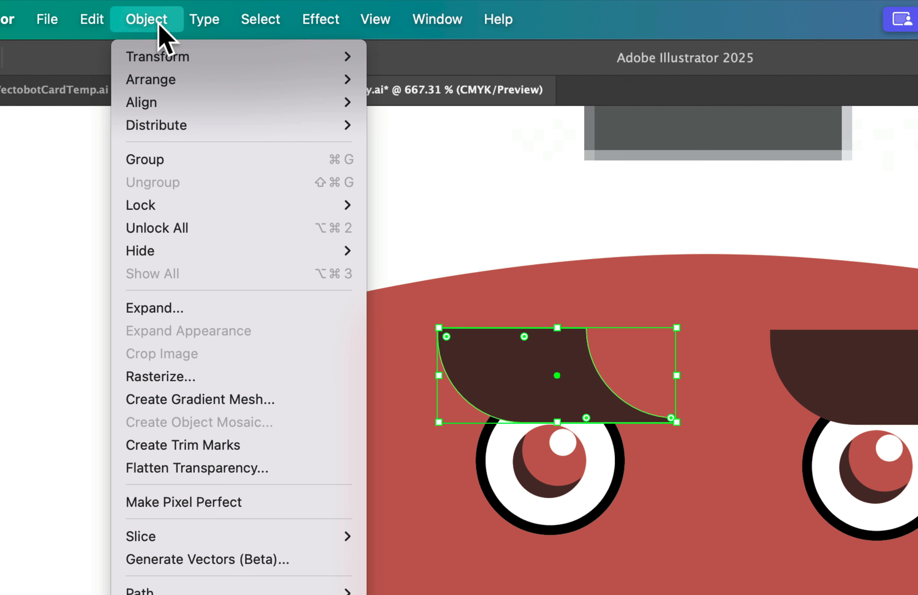
mouse_move(168, 69)
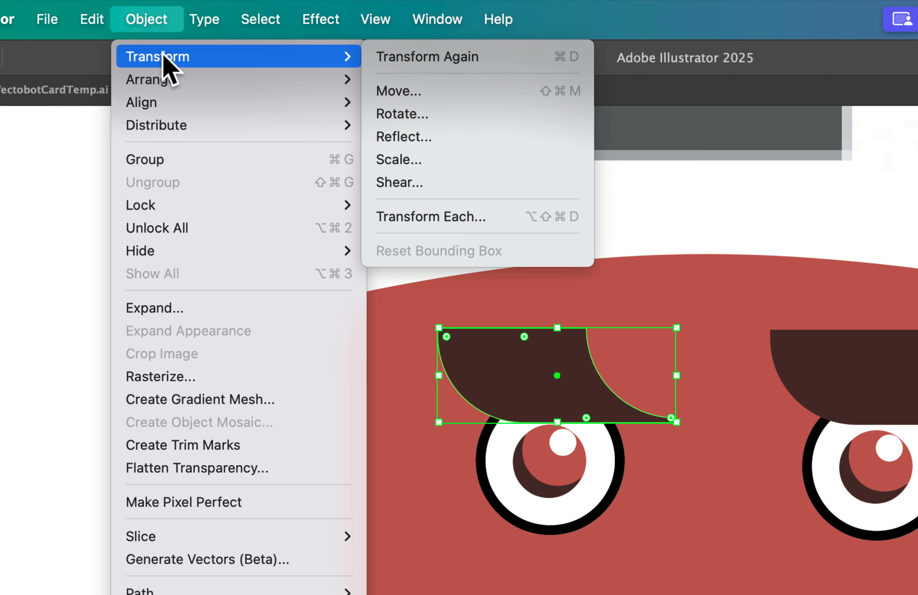
left_click(413, 139)
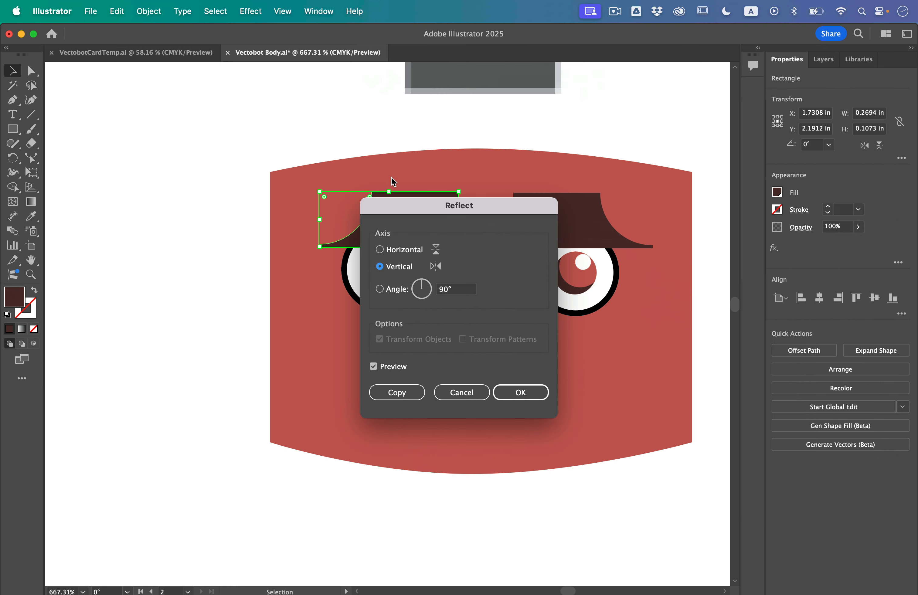
left_click_drag(561, 302, 717, 329)
left_click_drag(482, 191, 540, 169)
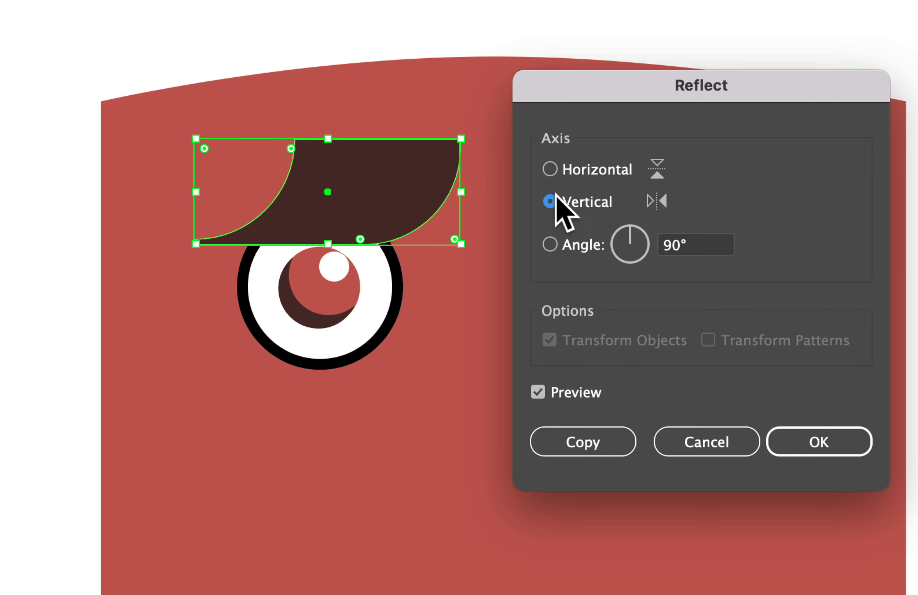
left_click(817, 456)
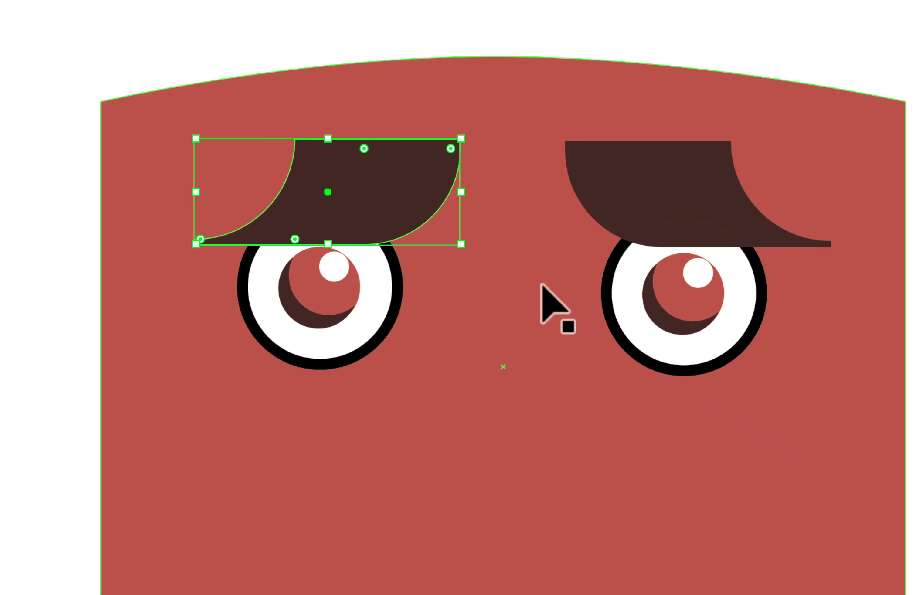
left_click_drag(377, 169, 360, 170)
left_click(70, 157)
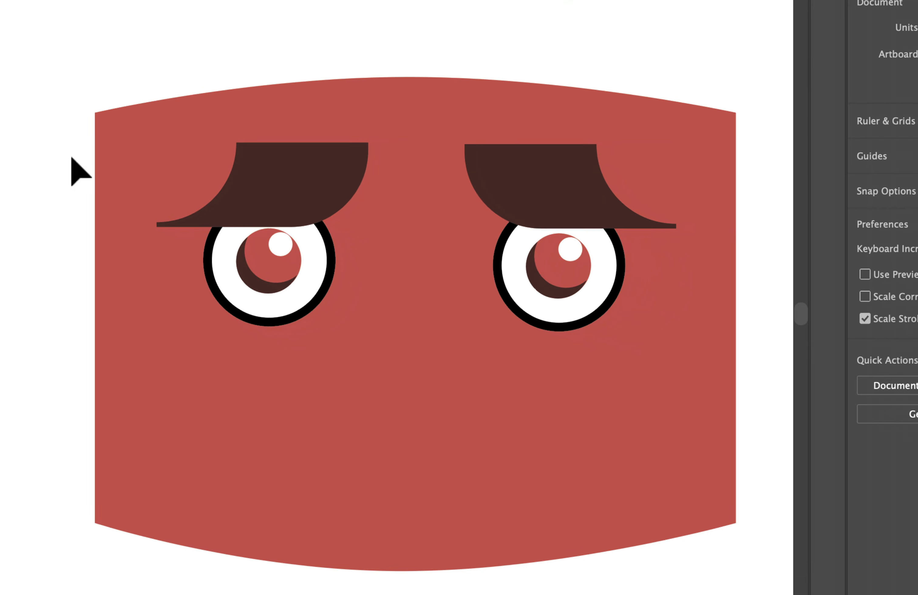
- Draw a dark brown circle about 0.48 in across beside the red dome-shaped head with rounded lower corners
scroll(89, 145, "down", 4)
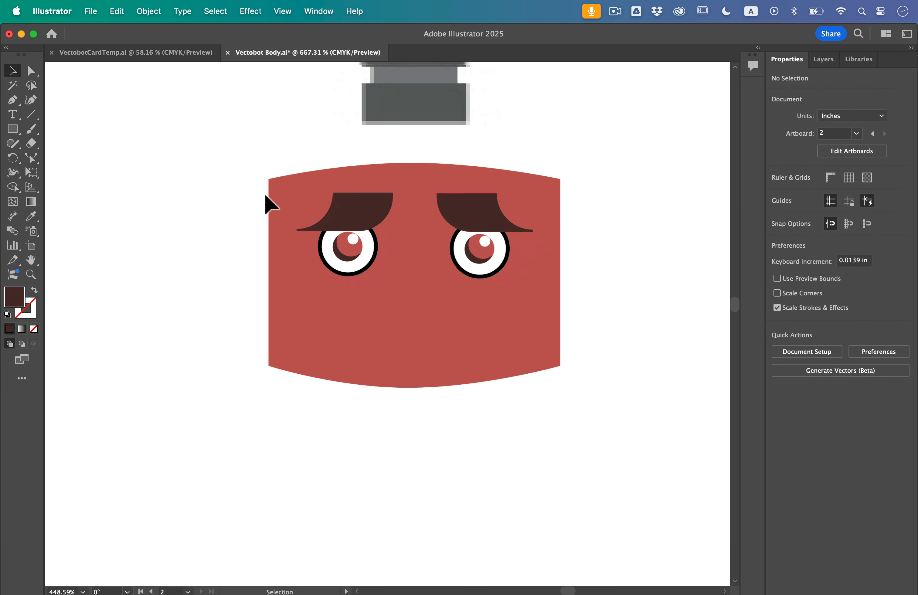
scroll(265, 194, "down", 5)
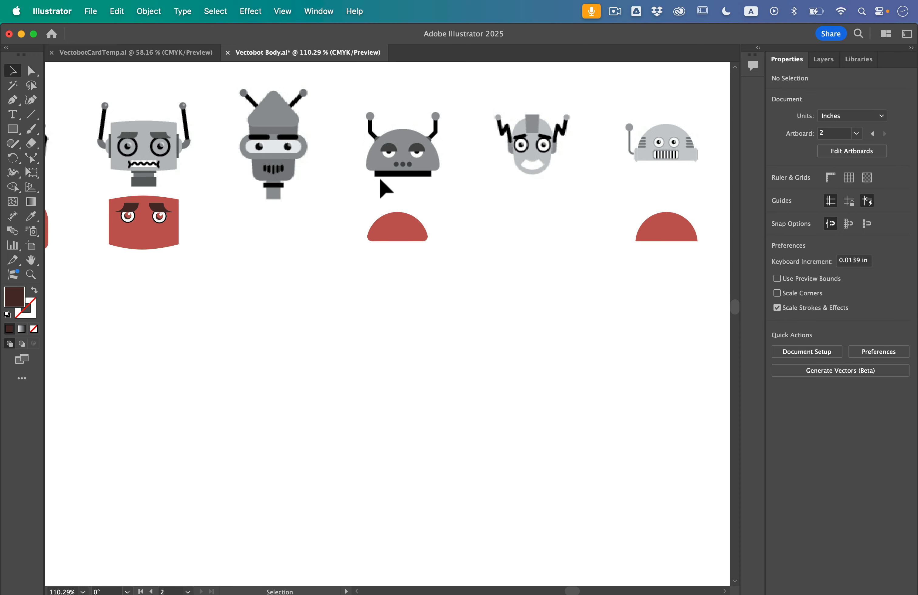
scroll(381, 180, "up", 5)
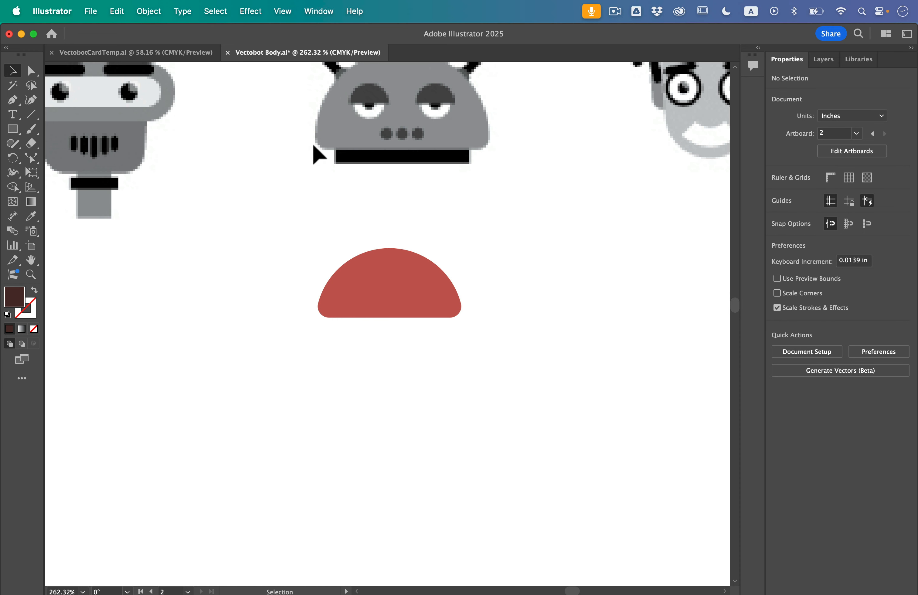
scroll(357, 182, "up", 2)
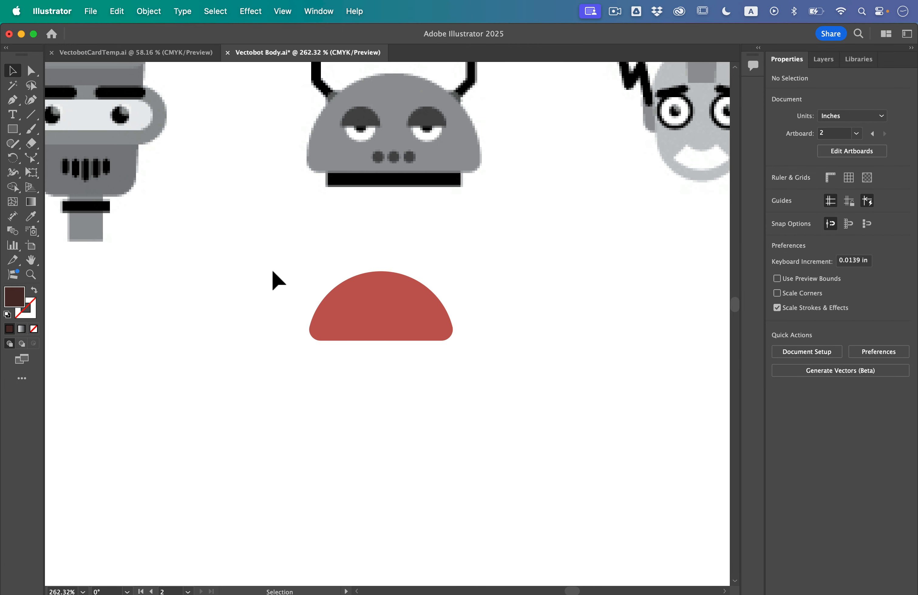
scroll(273, 272, "up", 2)
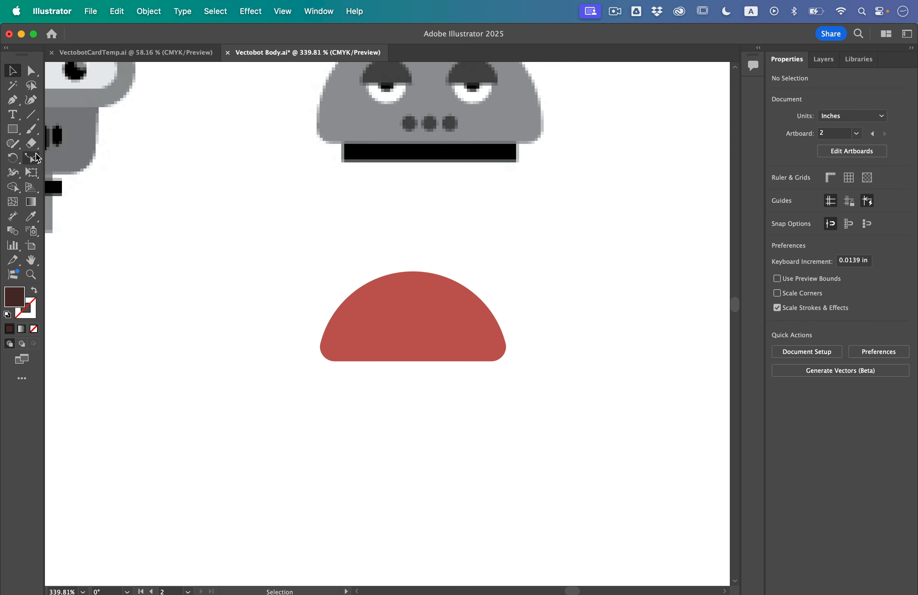
left_click_drag(13, 128, 58, 156)
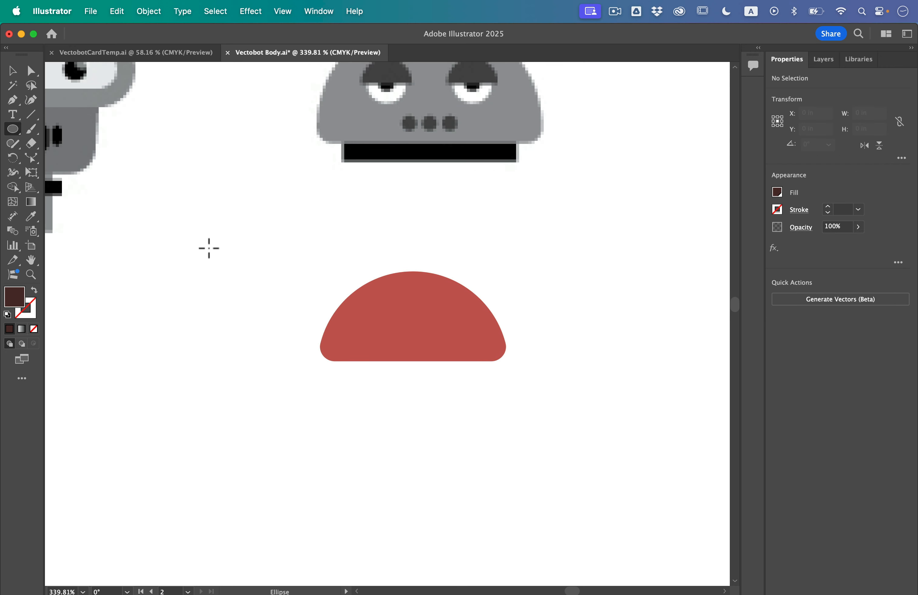
left_click_drag(193, 242, 302, 374)
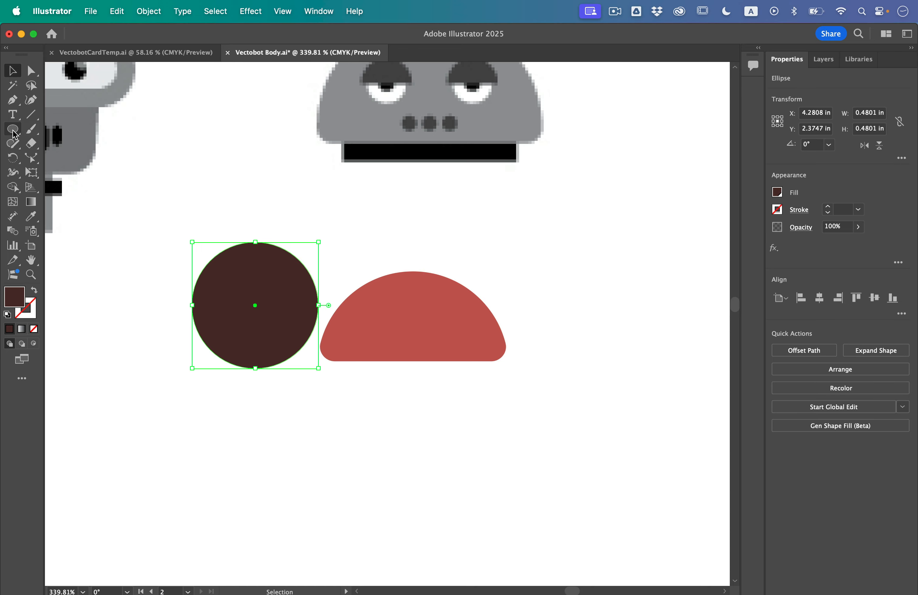
- Copy the dark brown circle and paste the copy in front at the same position
left_click(148, 11)
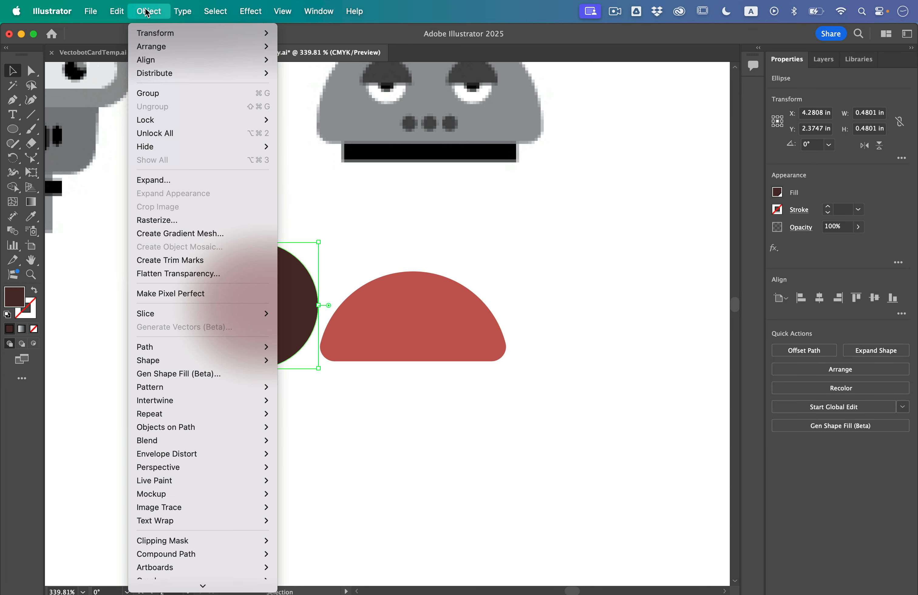
mouse_move(117, 11)
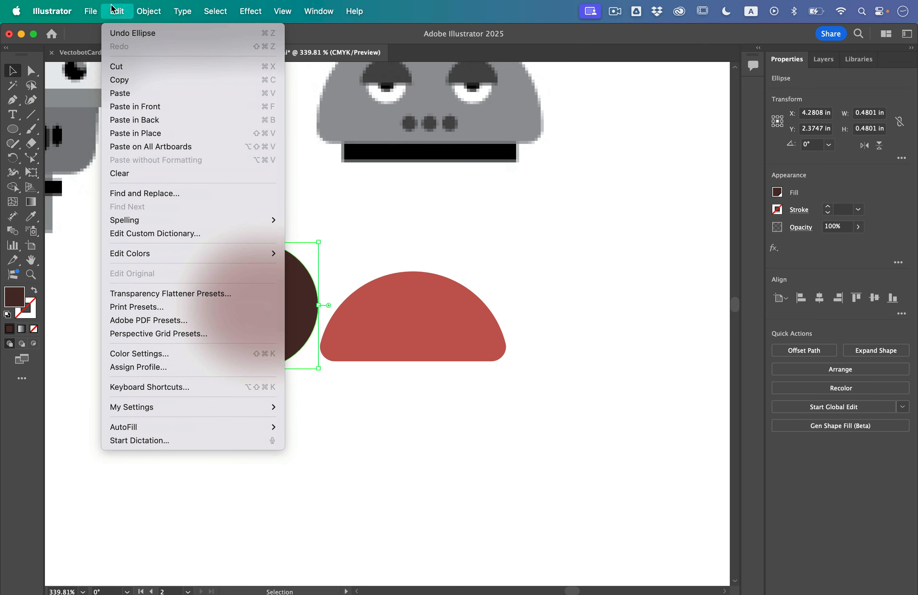
left_click(135, 106)
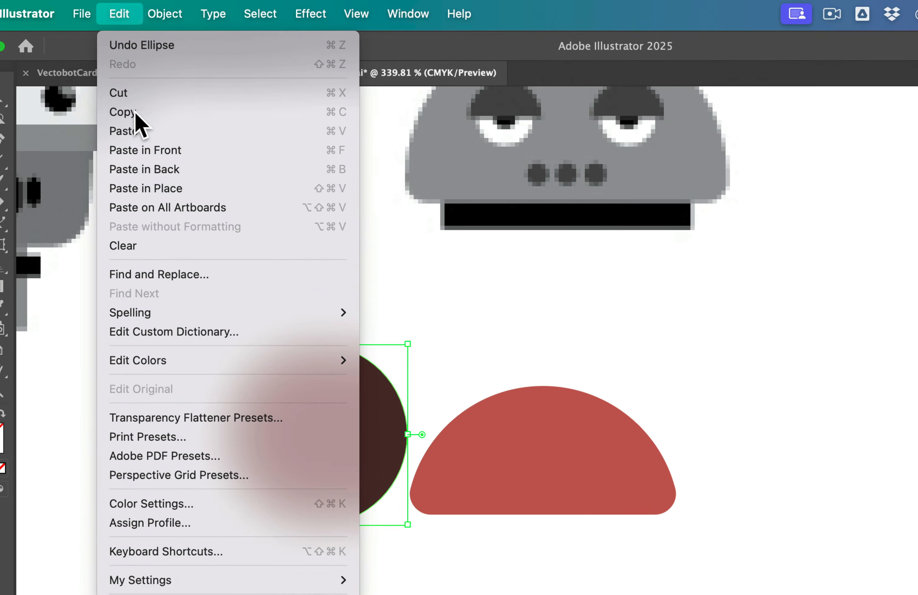
left_click(122, 15)
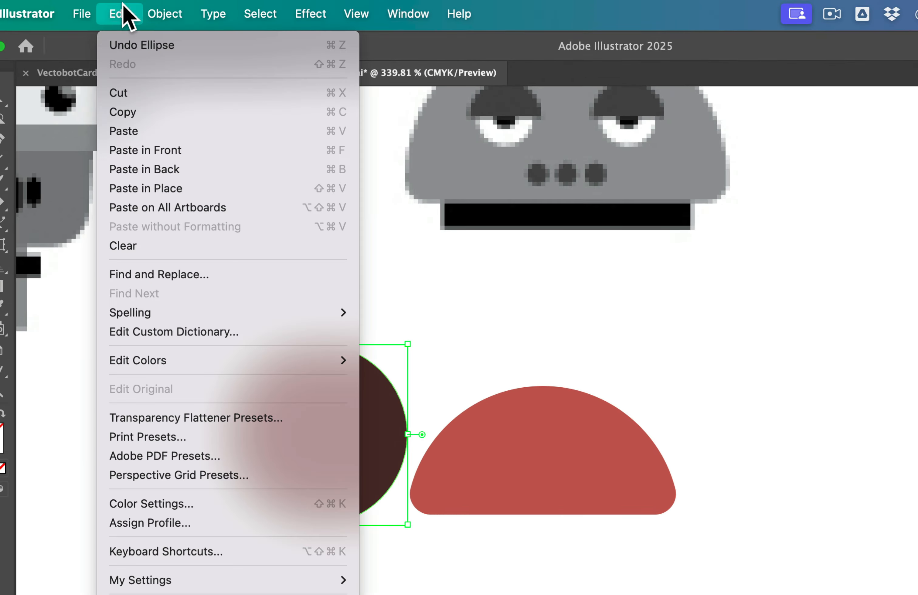
left_click(138, 150)
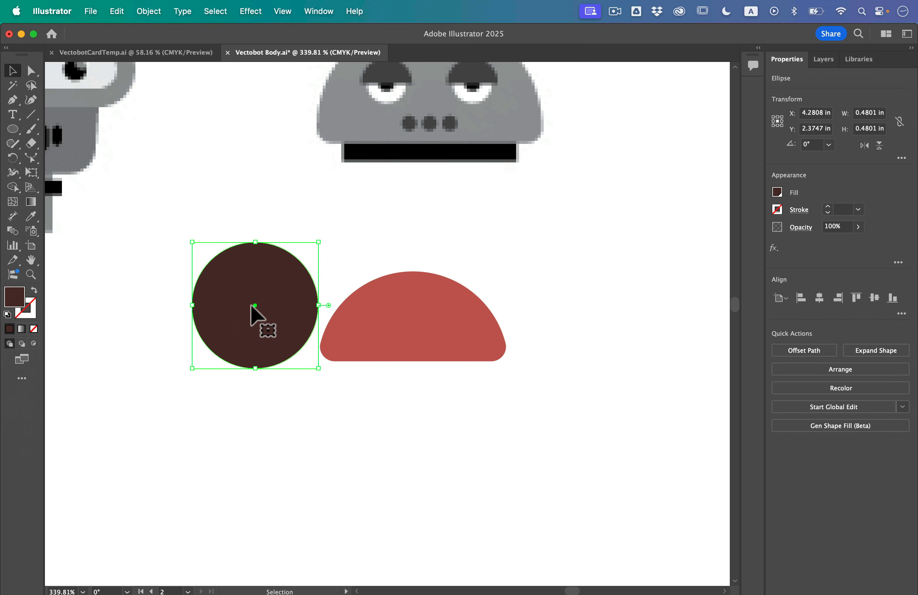
- Fill the front circle with the light cream swatch and scale it down around its centre to about 0.09 in
left_click(778, 192)
left_click(713, 245)
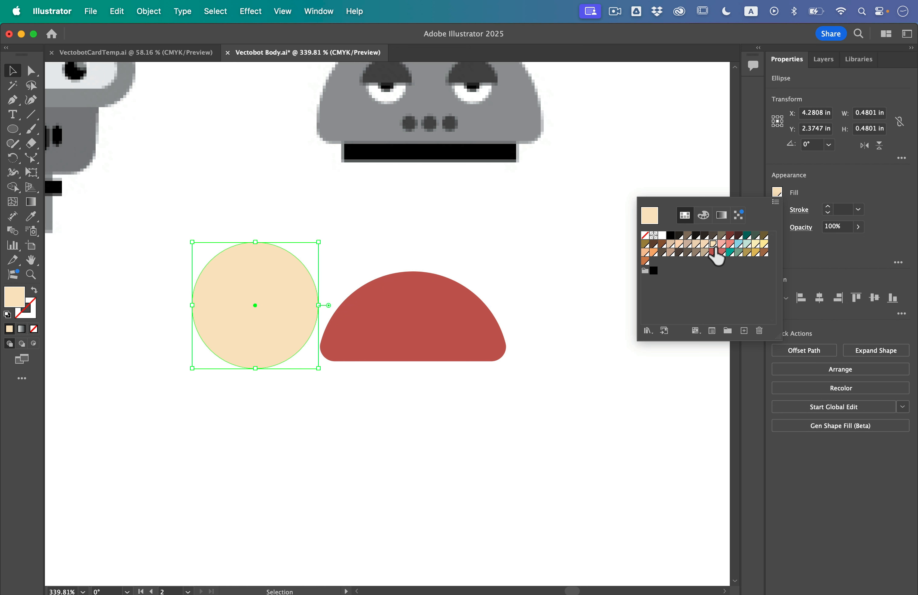
left_click(9, 72)
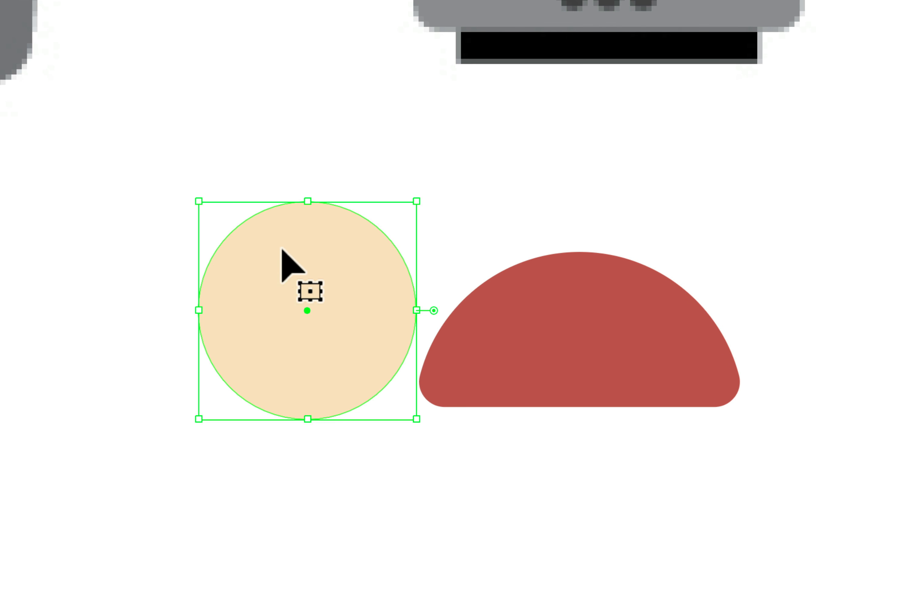
left_click_drag(307, 202, 304, 286)
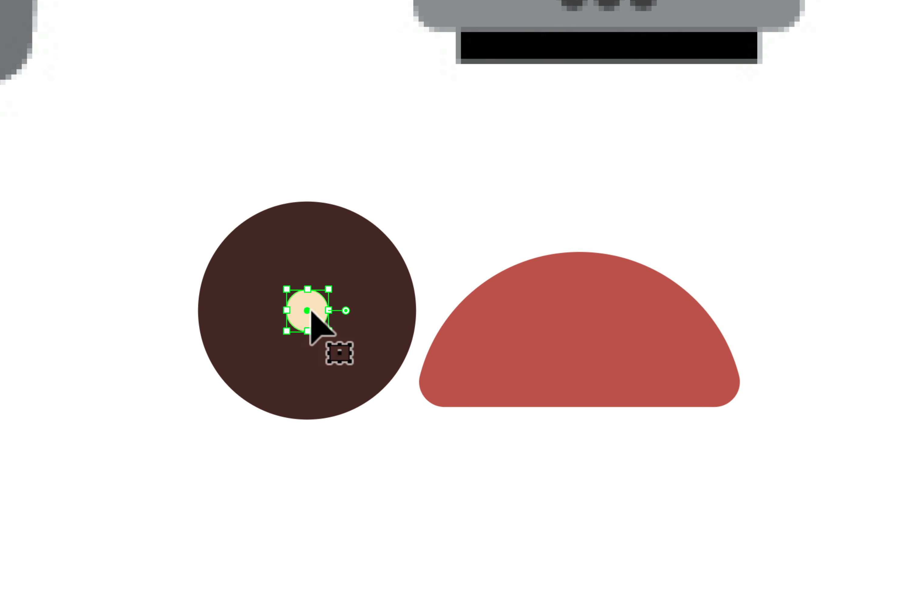
left_click(144, 283)
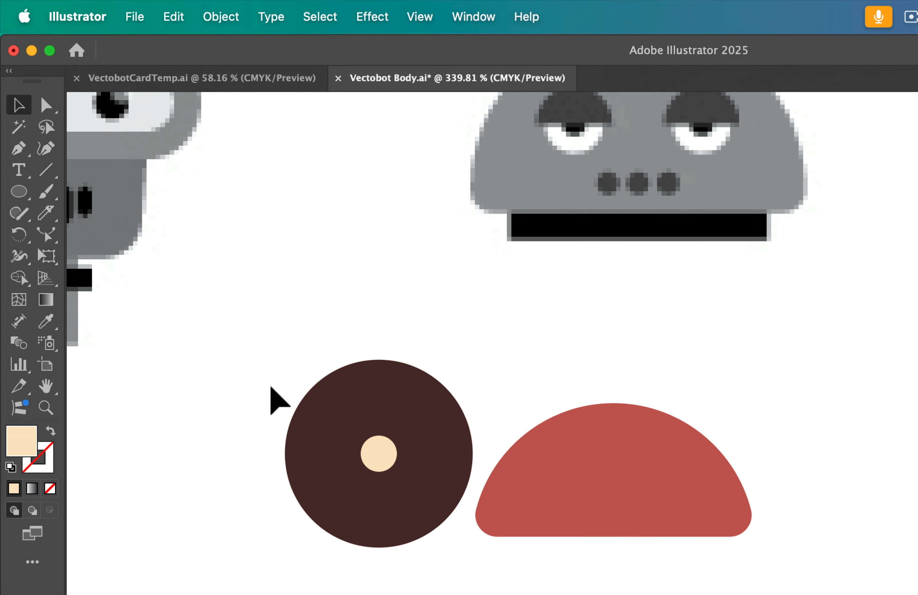
- Cut both concentric circles in half with a straight horizontal Knife cut through their centre
left_click_drag(298, 376, 477, 530)
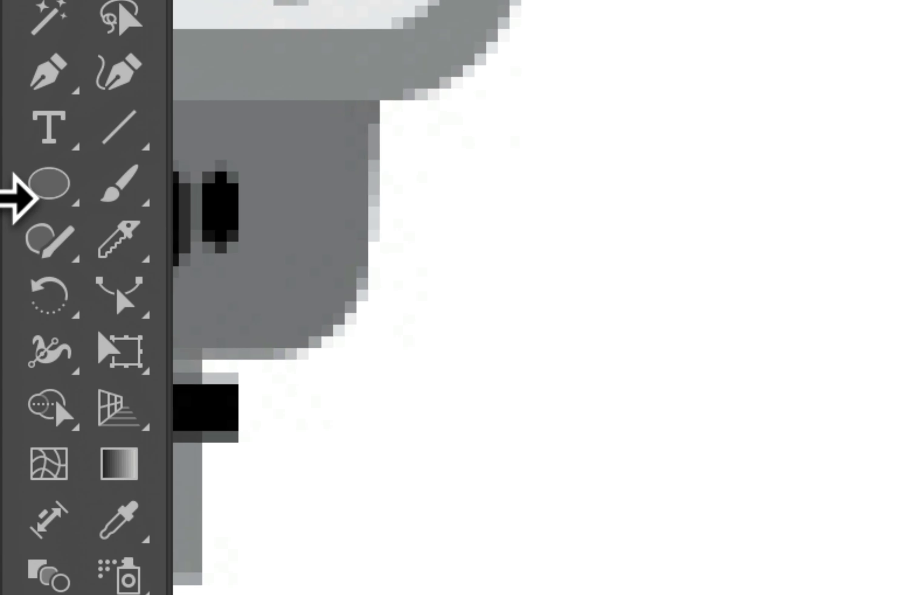
left_click(119, 239)
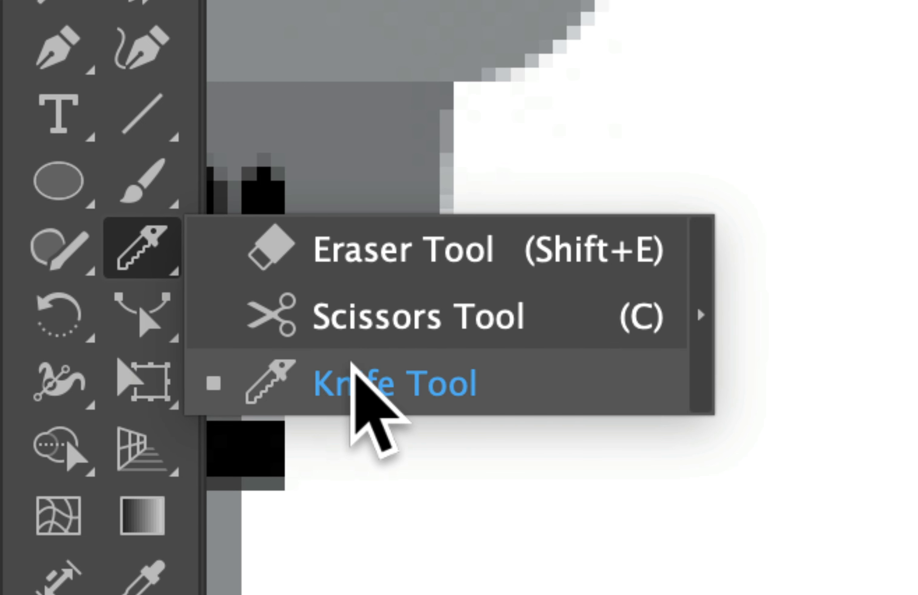
left_click(352, 381)
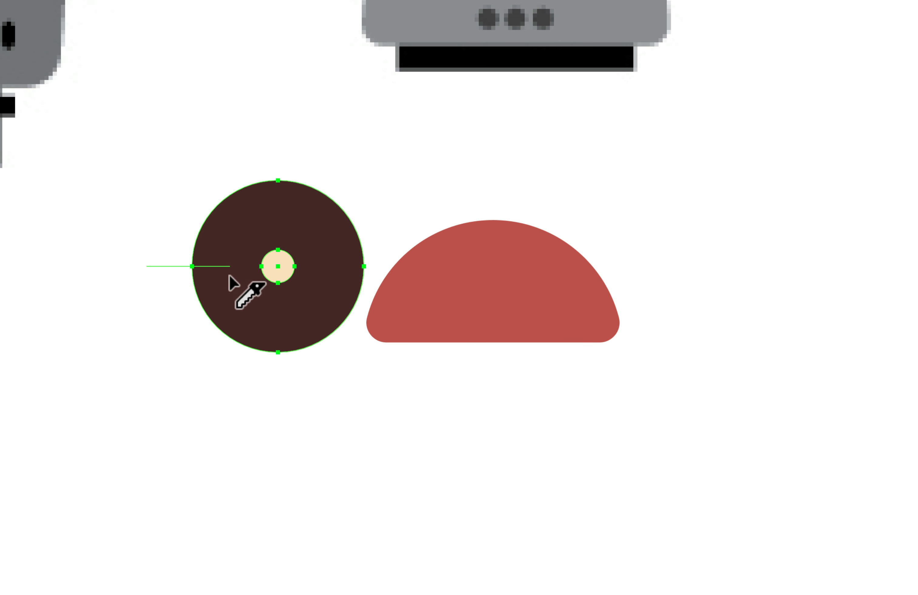
left_click_drag(277, 280, 378, 276)
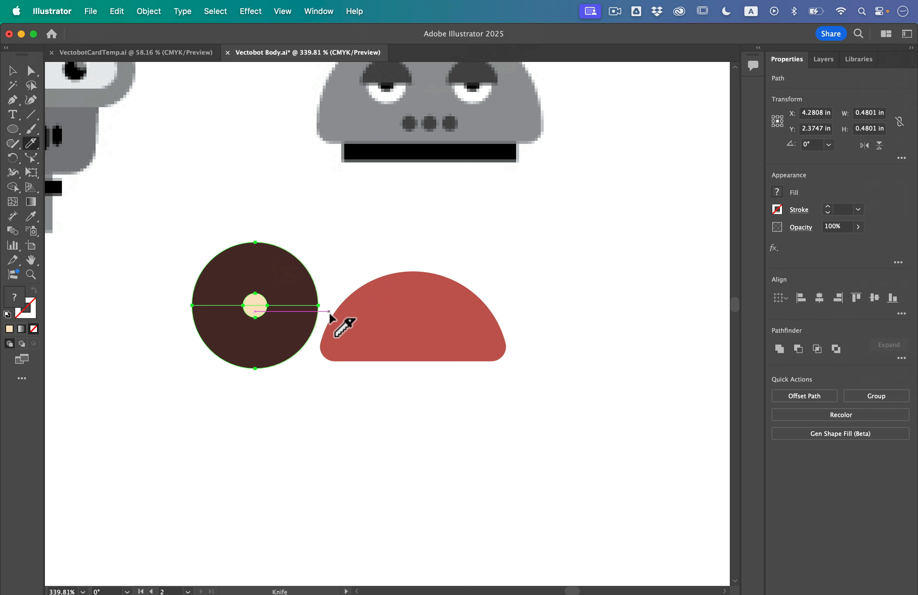
- Try moving the upper half of the large circle away to test the cut, and undo the move
left_click(13, 72)
left_click(174, 189)
left_click_drag(224, 262, 221, 226)
key("super+z")
left_click(256, 306)
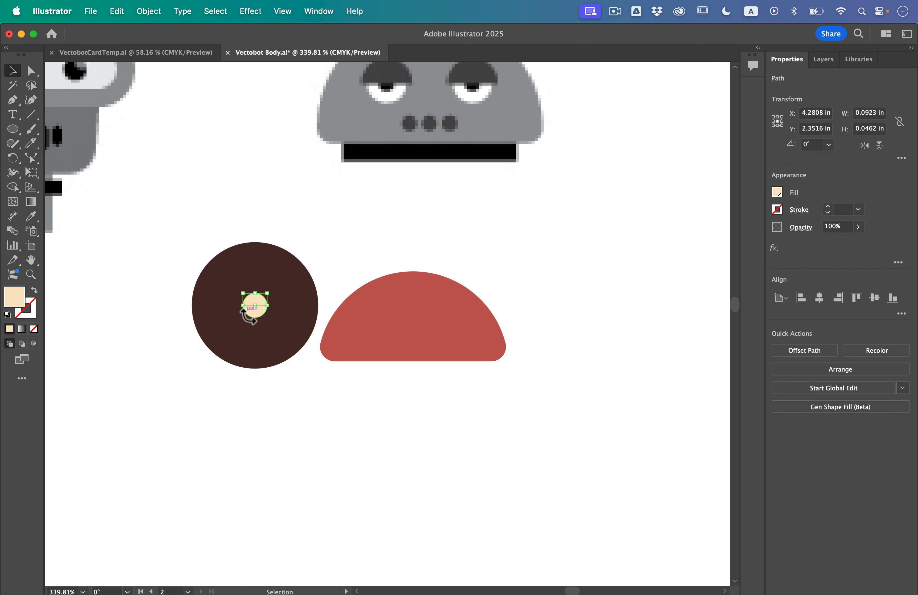
- Fill the lower half of the large circle with white, undoing a trial move of that half
left_click(193, 343)
left_click_drag(224, 356, 230, 399)
key("super+z")
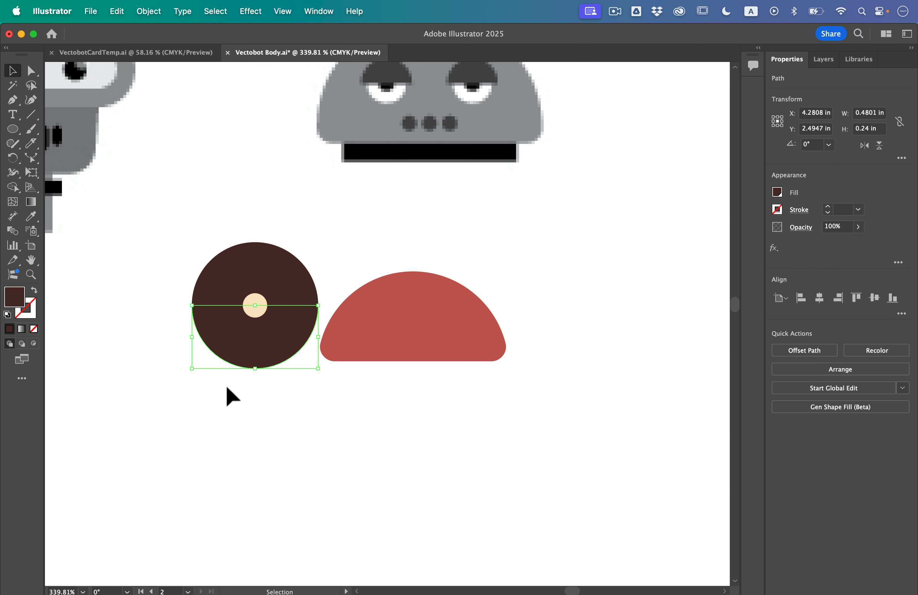
scroll(209, 357, "up", 5)
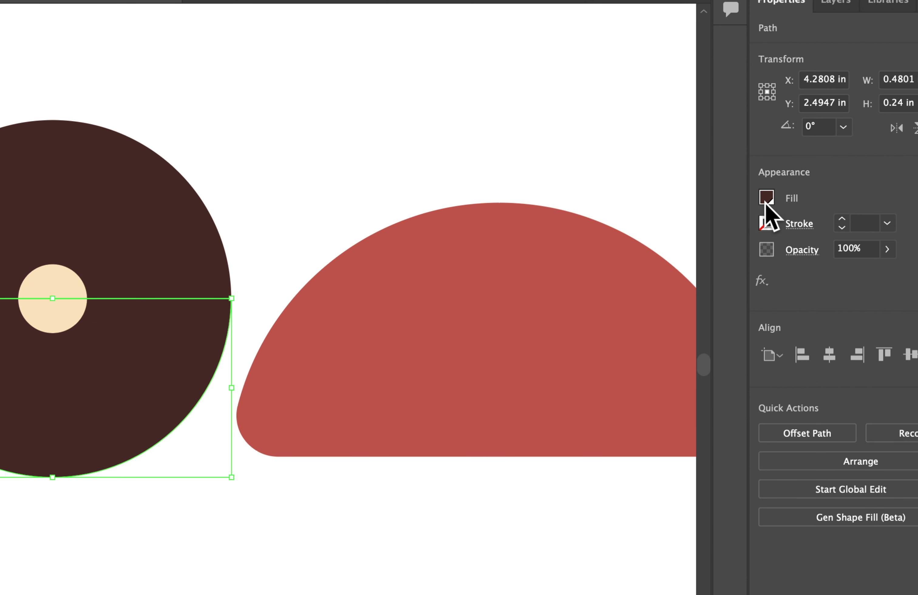
left_click(767, 198)
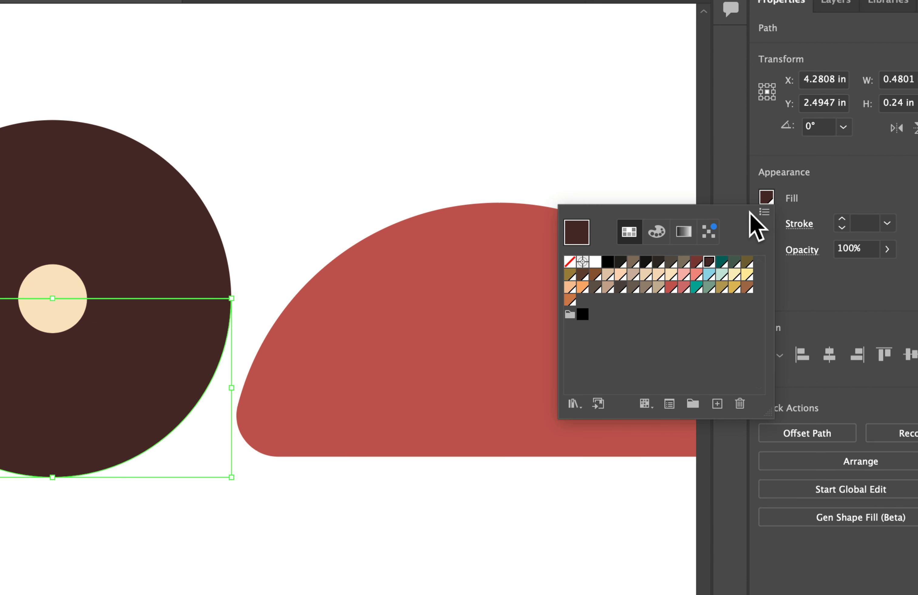
left_click(595, 262)
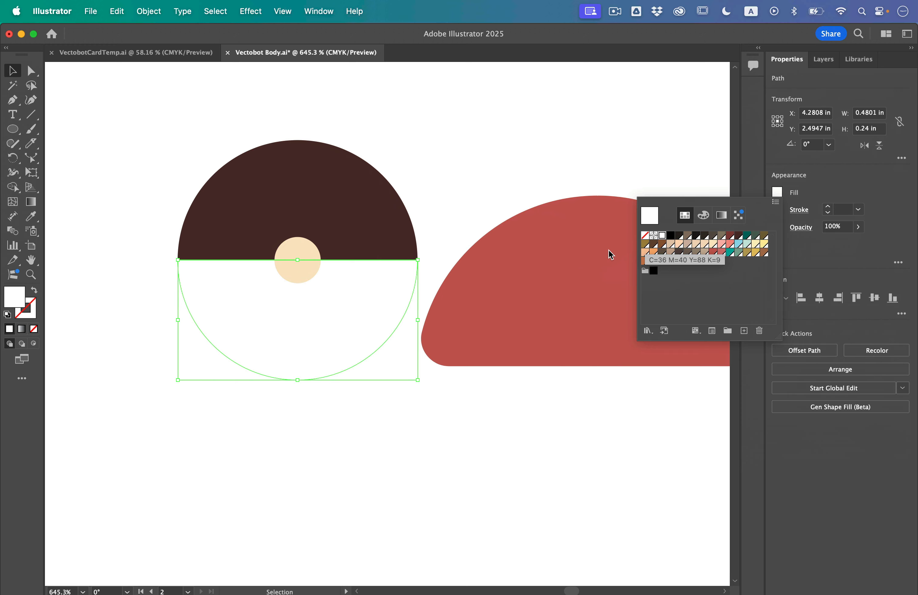
- Move the whole eye onto the dome-shaped red head and scale it proportionally to about 0.13 in across
left_click_drag(253, 272, 521, 298)
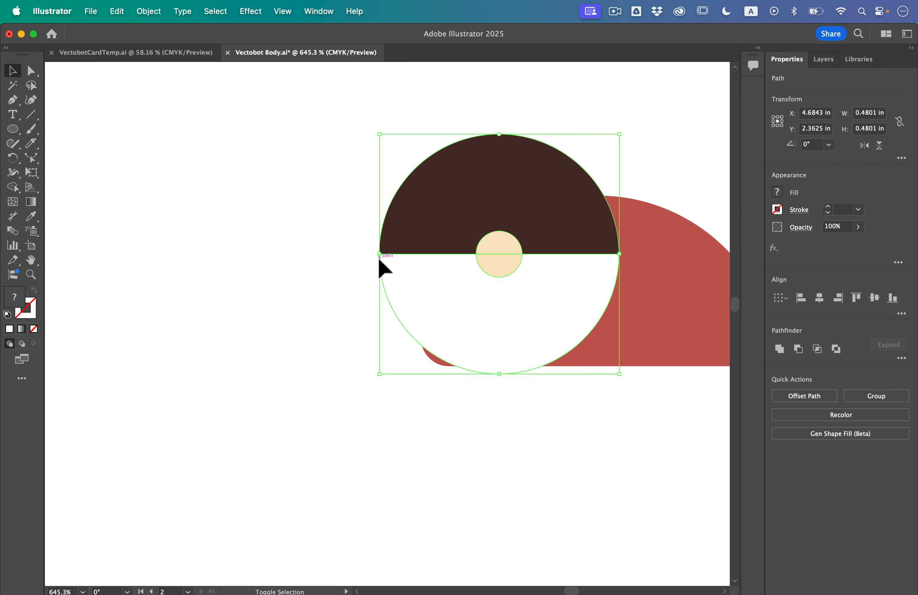
left_click_drag(379, 258, 530, 296)
scroll(621, 252, "up", 5)
scroll(621, 255, "up", 3)
scroll(621, 255, "right", 3)
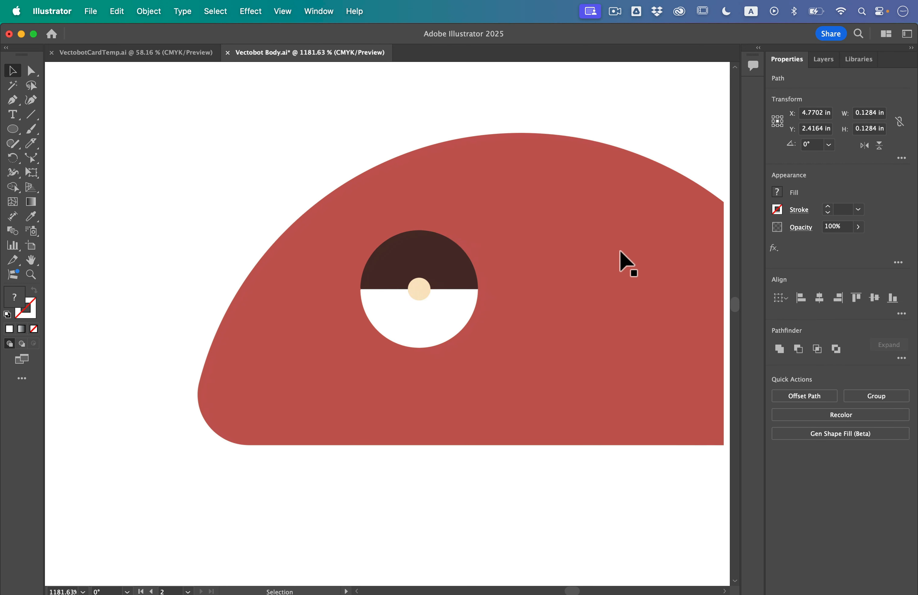
left_click(158, 165)
- Delete the upper half of the small cream pupil, over the dark brown eyelid
scroll(328, 315, "up", 5)
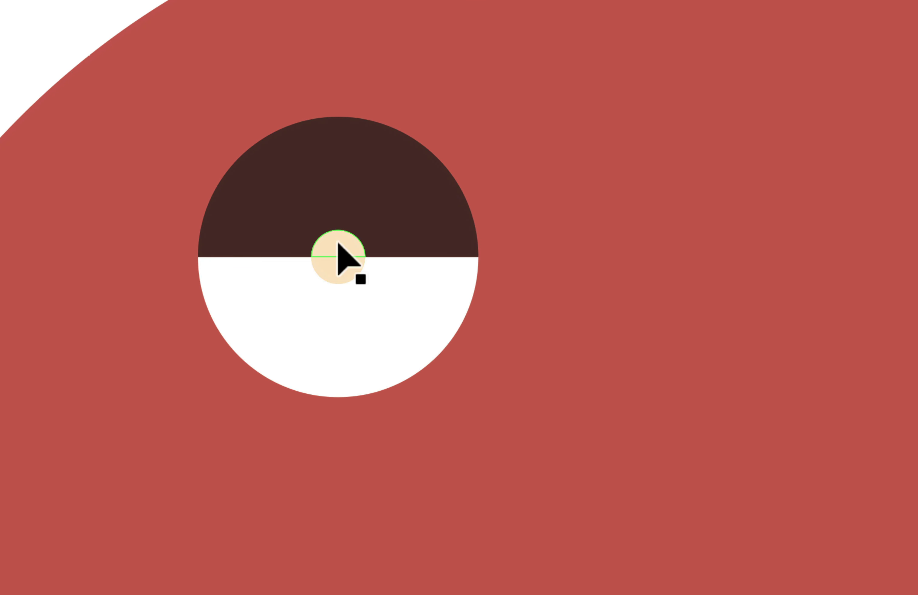
left_click(335, 246)
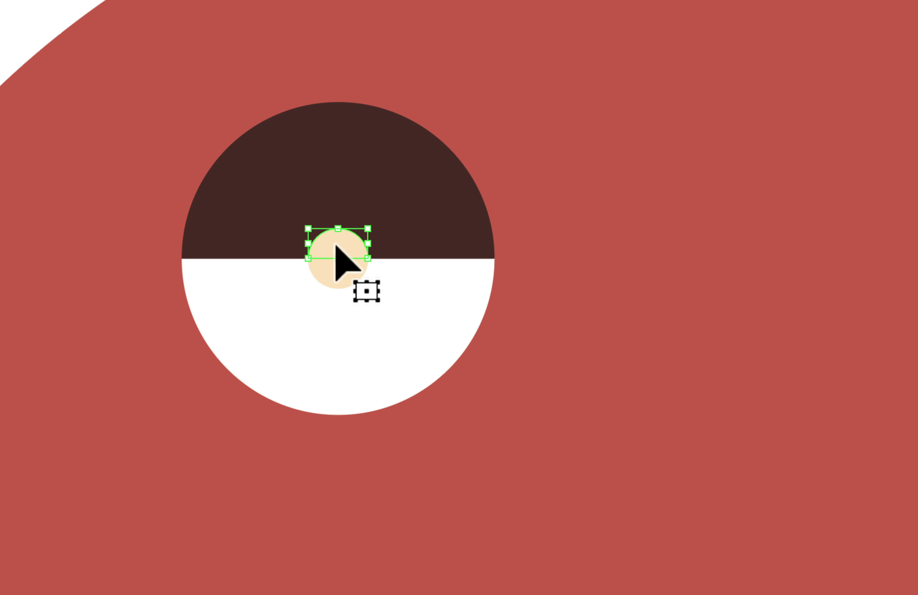
key("Delete")
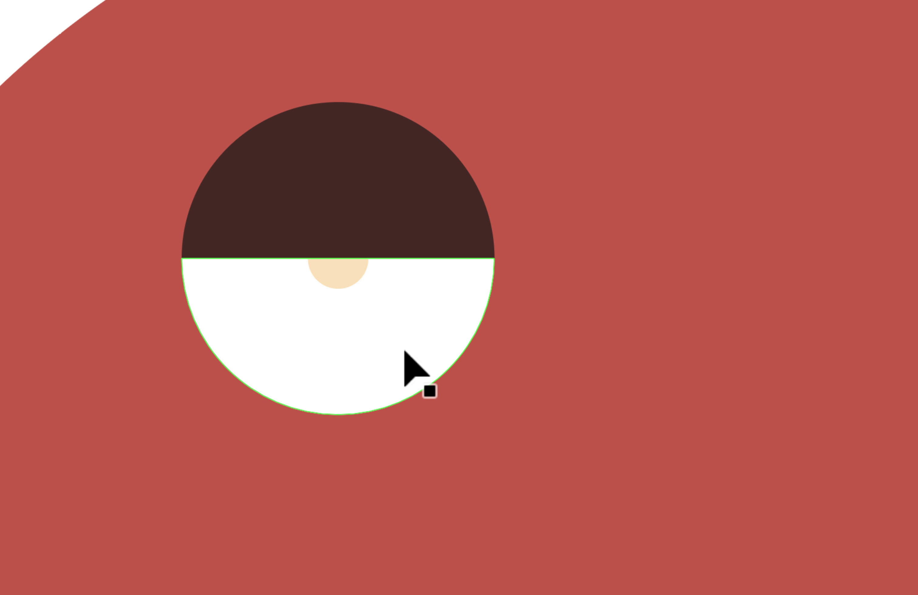
- Fill the remaining lower half of the small cream pupil with black
left_click(334, 278)
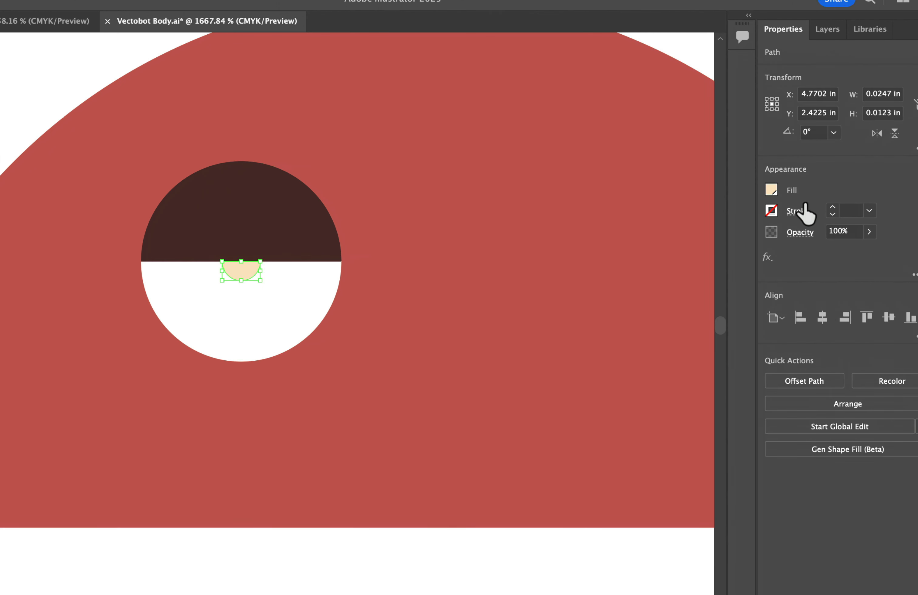
left_click(771, 190)
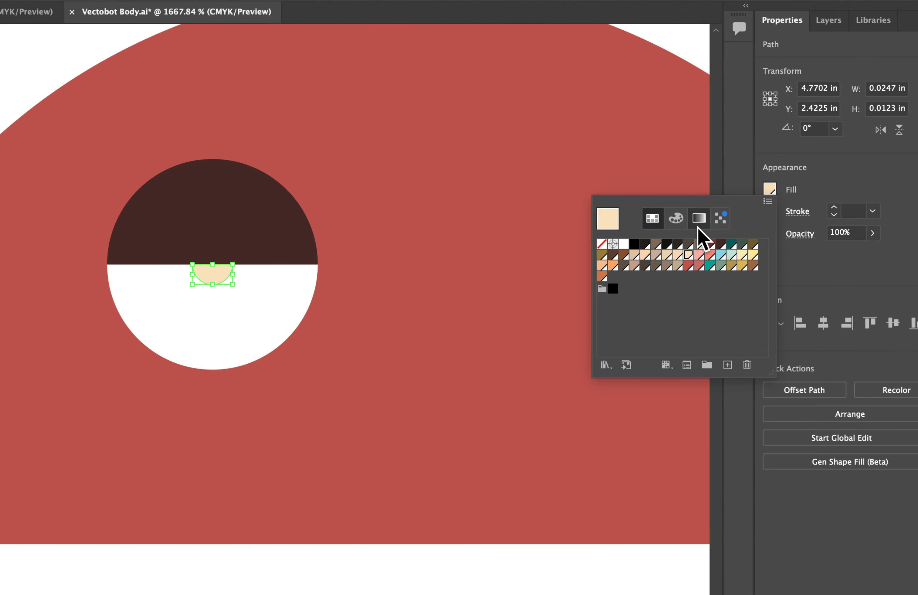
left_click(642, 241)
key("Escape")
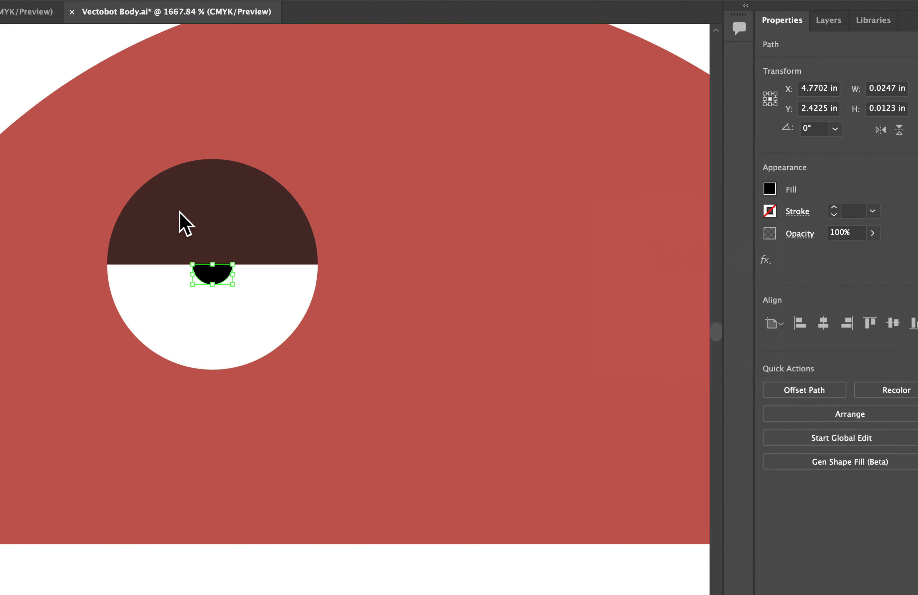
- Enlarge the dark brown eyelid proportionally to about 0.147 in wide, keeping its flat edge centred on the white half-circle
left_click(197, 249)
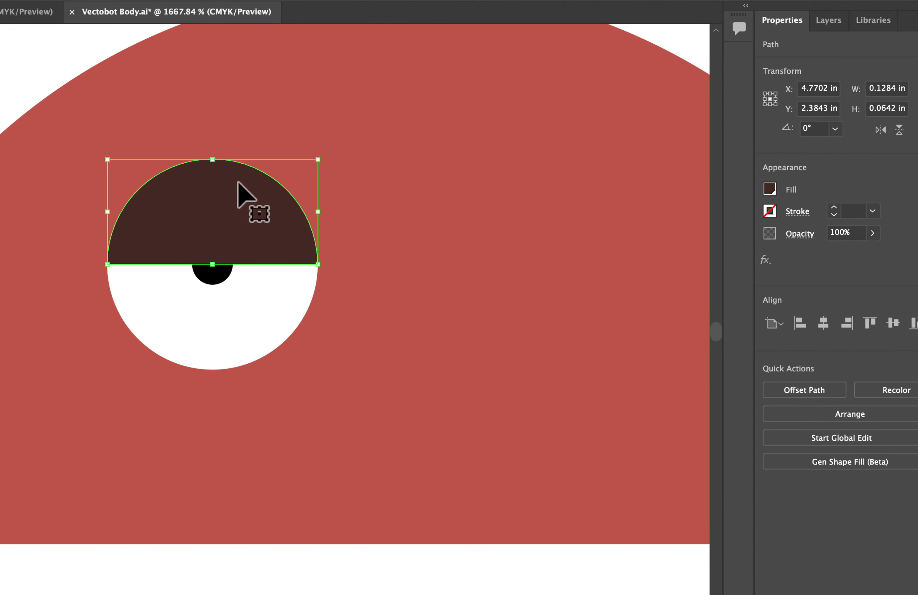
scroll(179, 200, "up", 2)
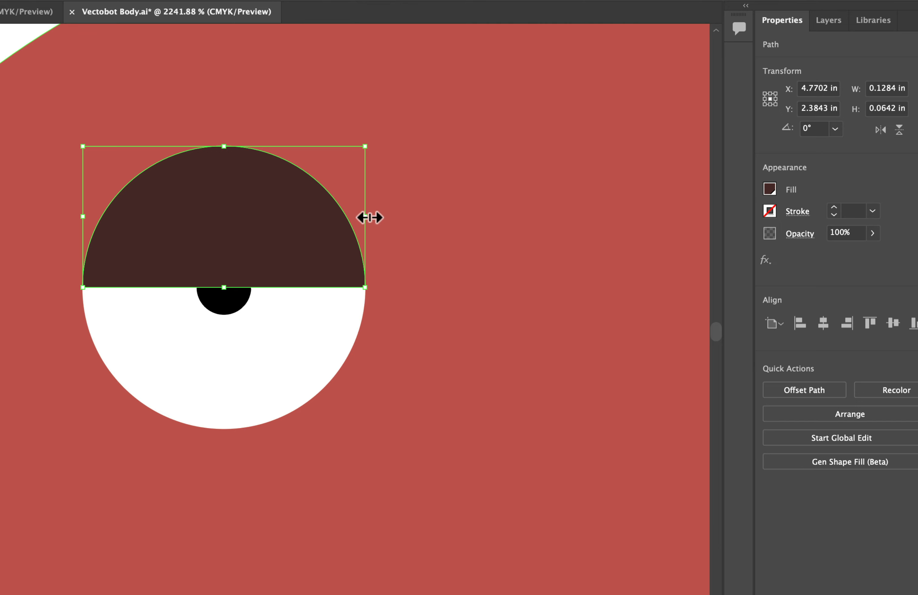
left_click_drag(369, 218, 370, 217)
left_click_drag(224, 146, 228, 128)
key("super+z")
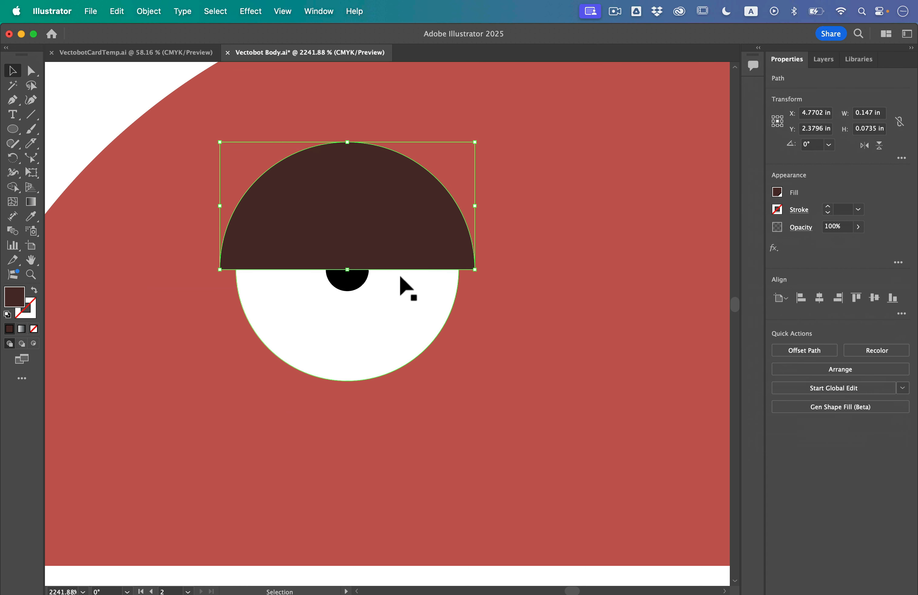
left_click(129, 106)
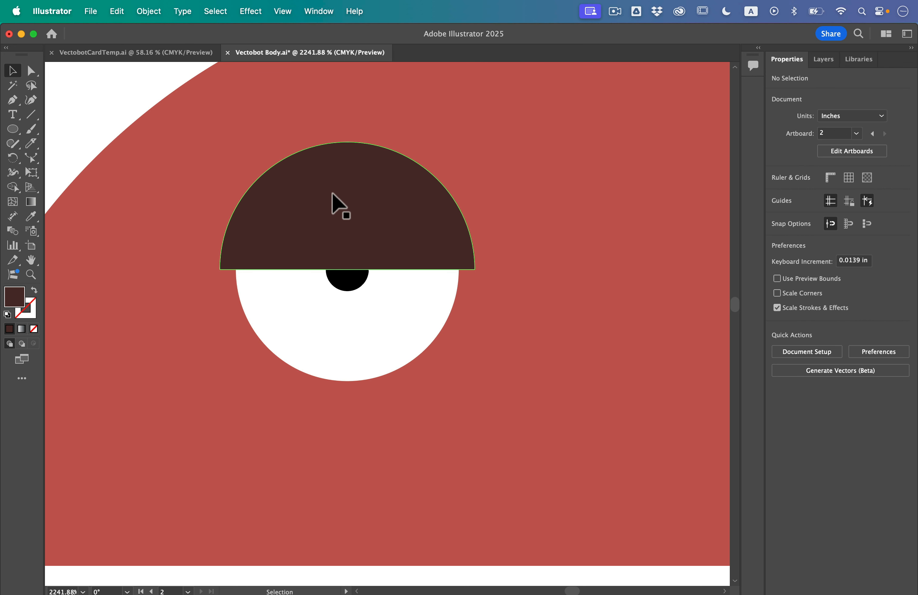
- Group the black pupil, the white lower half and the dark brown eyelid into one eye
left_click(347, 282)
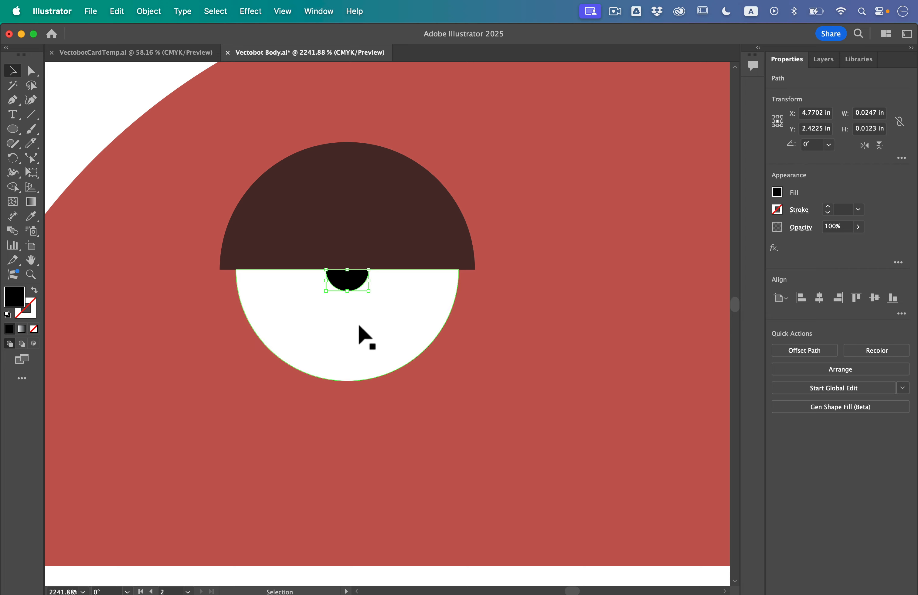
left_click(320, 337, "shift")
left_click(275, 215, "shift")
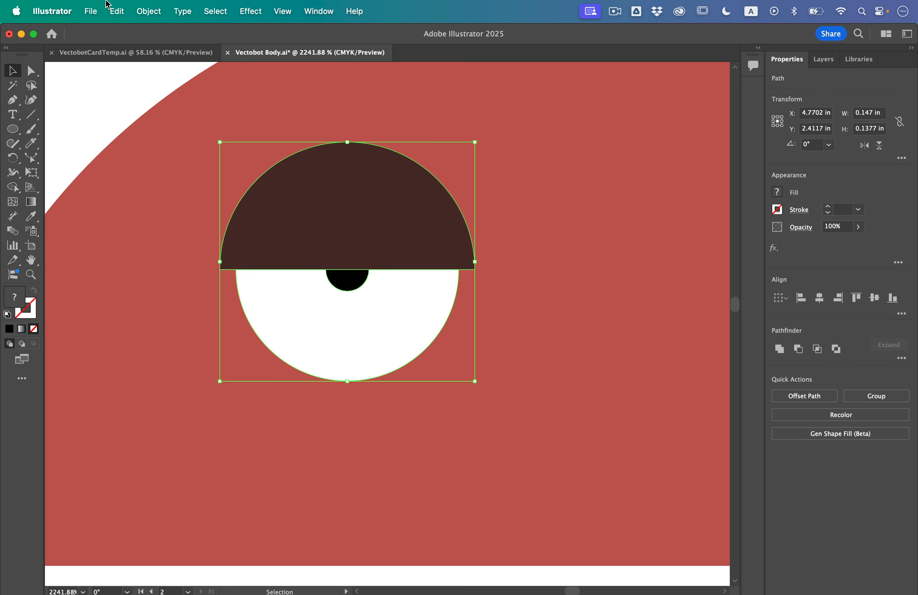
left_click(117, 7)
mouse_move(142, 4)
left_click(160, 92)
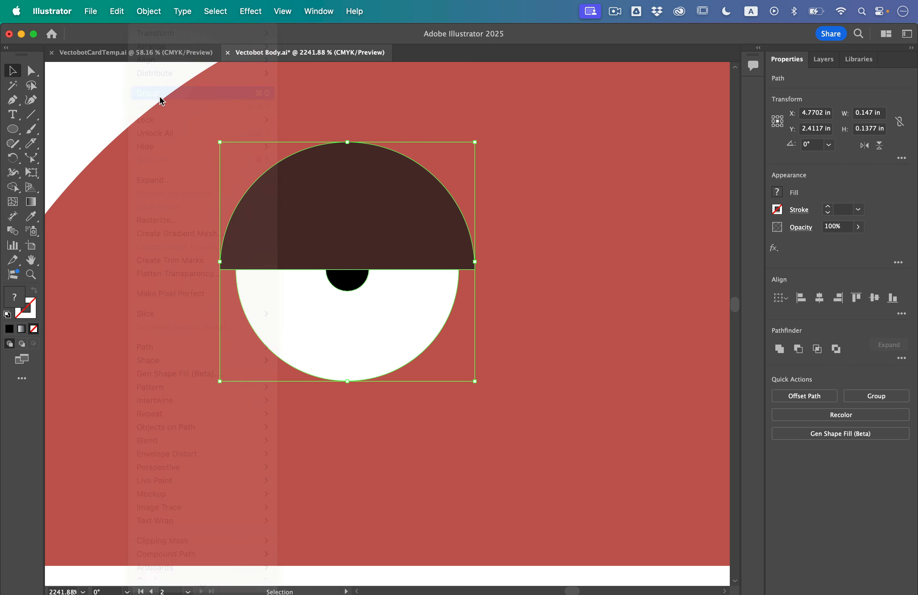
- Duplicate the grouped eye horizontally to the right half of the red head as its second eye
scroll(235, 248, "down", 3)
left_click_drag(289, 220, 530, 223)
left_click(464, 470)
scroll(463, 470, "down", 3)
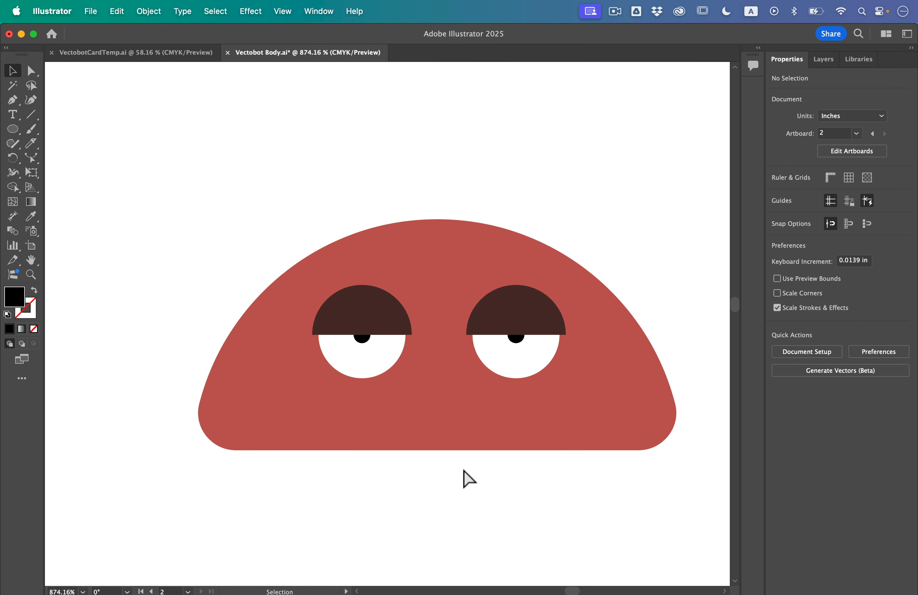
- Draw a black circle about 0.1 in across on the left half of the other red dome, and nudge it slightly upward
scroll(464, 470, "down", 8)
scroll(450, 175, "up", 5)
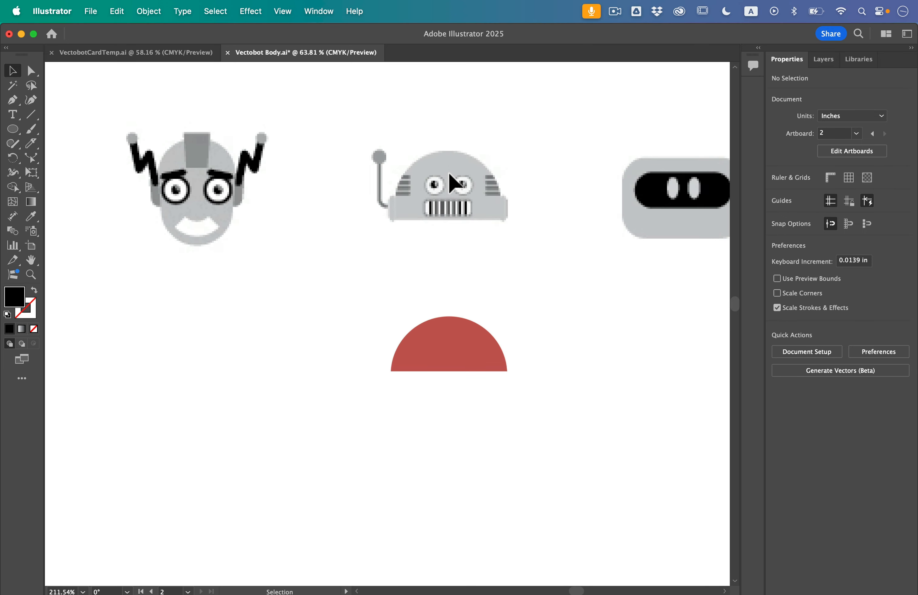
scroll(448, 173, "down", 1)
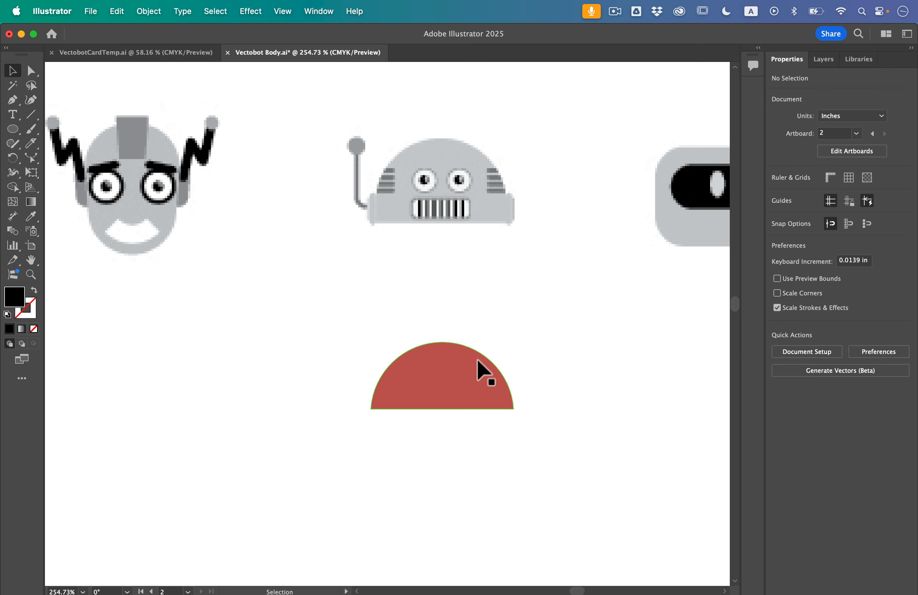
scroll(469, 381, "up", 5)
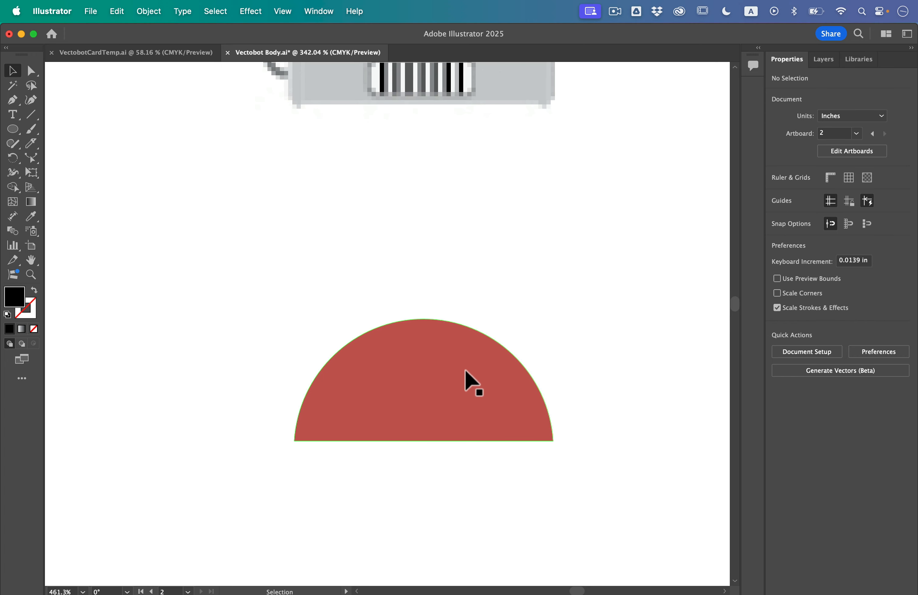
left_click(19, 129)
left_click_drag(19, 129, 61, 162)
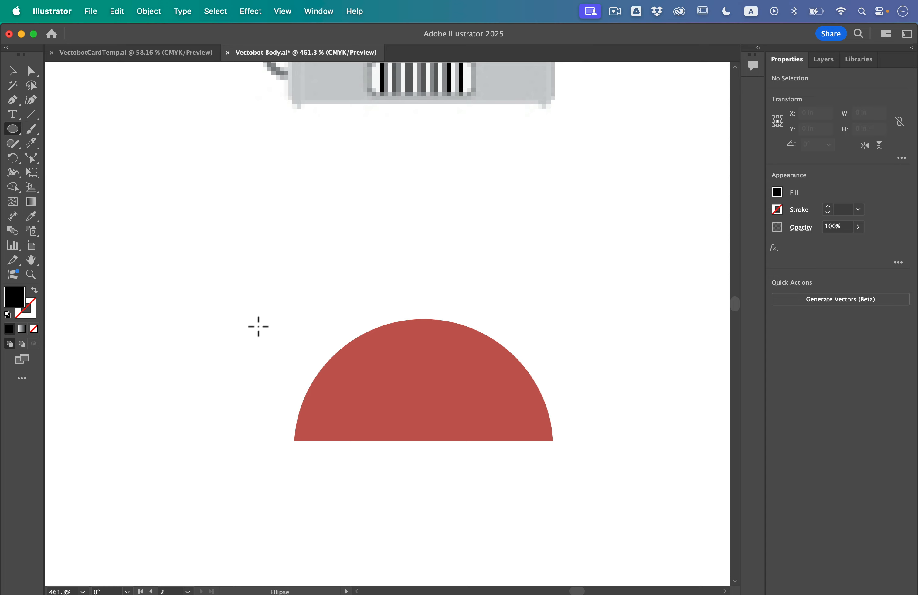
left_click_drag(388, 380, 409, 403)
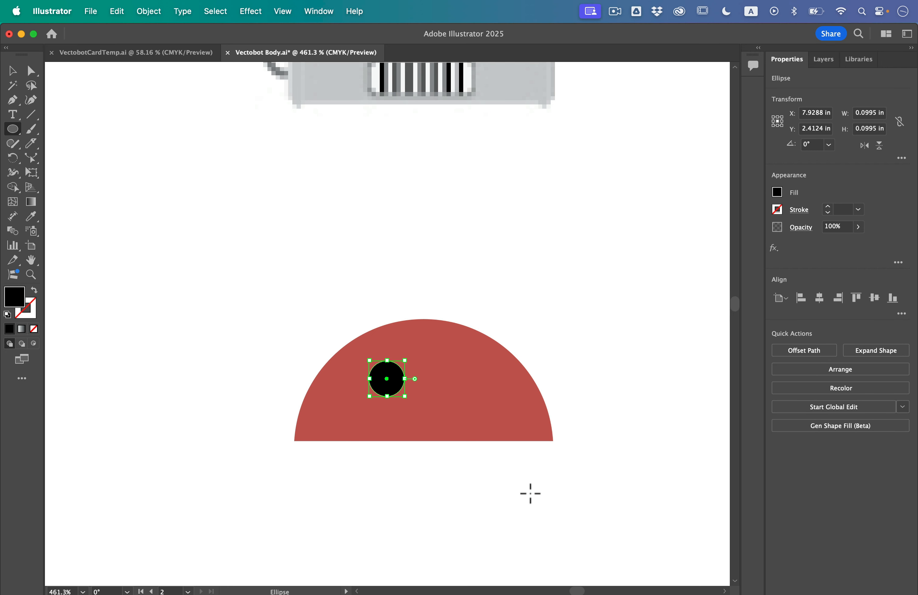
key("Up")
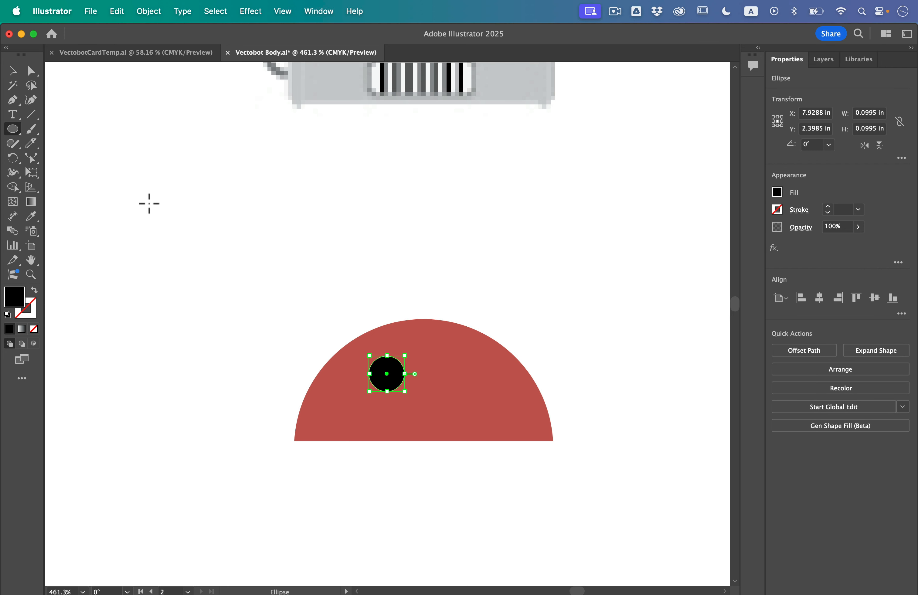
- Start a Gen Shape Fill on the black circle with the prompt "Robot Eye" and Detail at Minimum
left_click(139, 7)
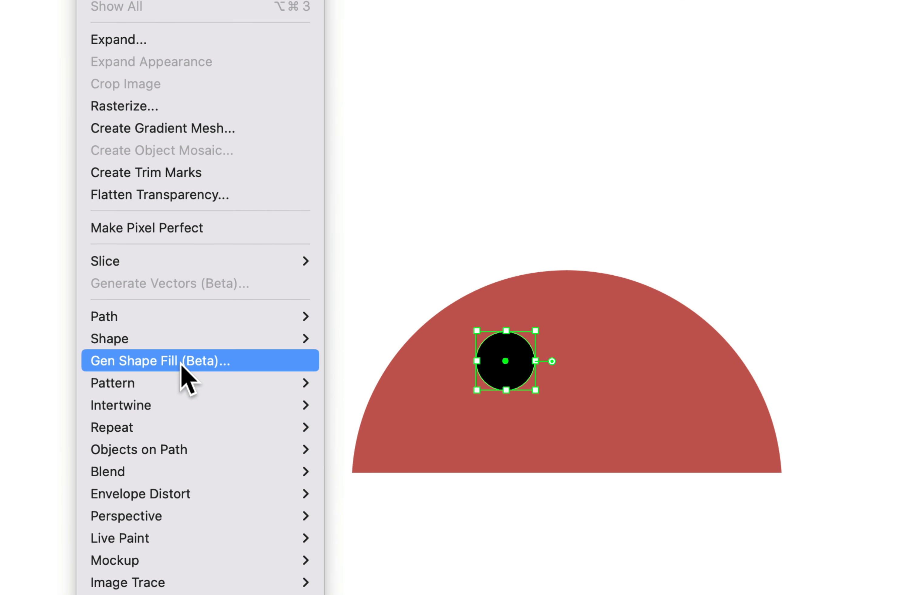
left_click(194, 362)
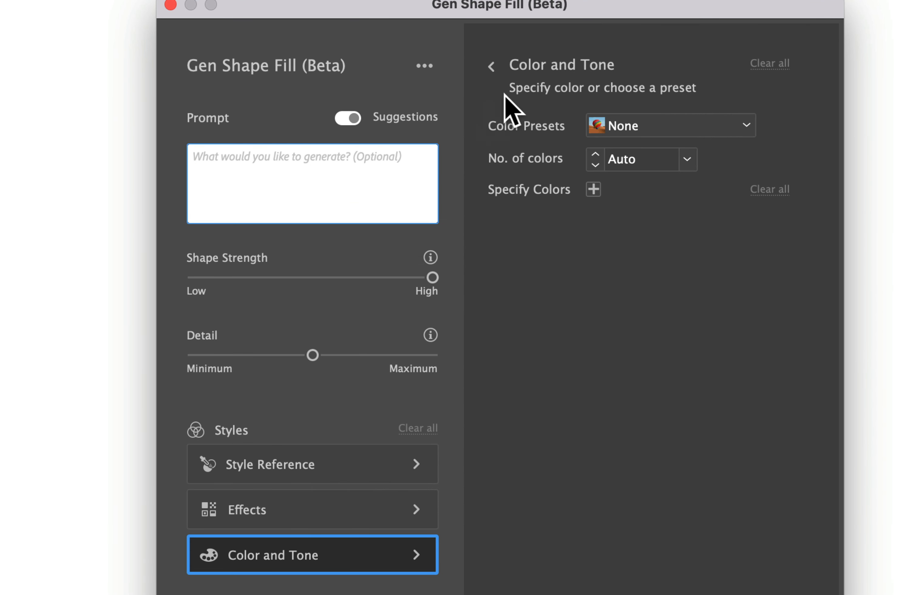
type("Robot Eye")
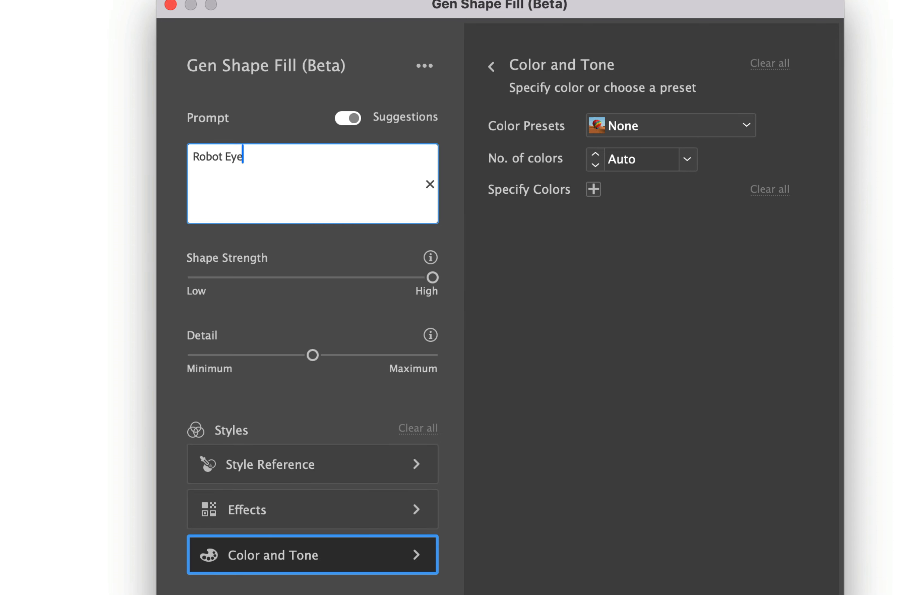
left_click(651, 287)
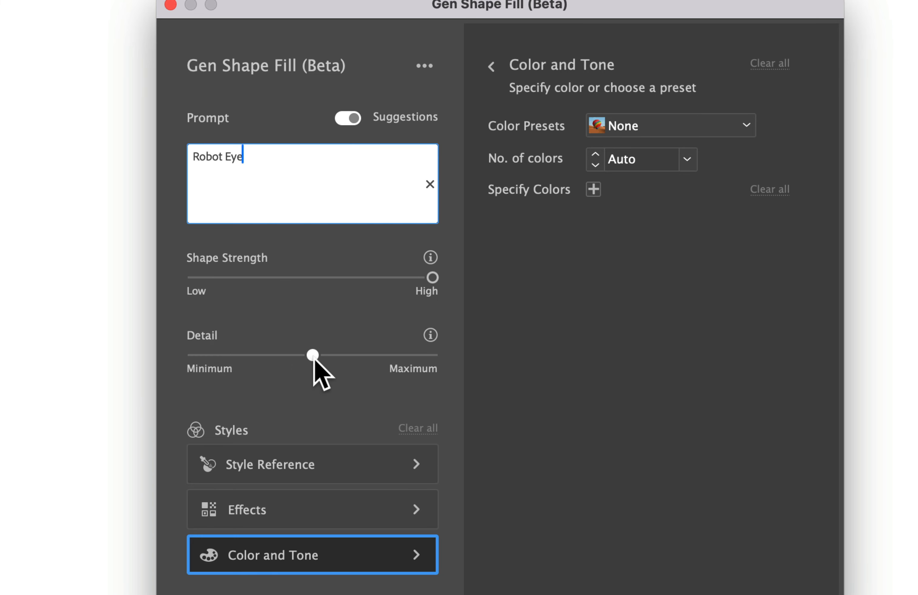
left_click_drag(313, 358, 220, 363)
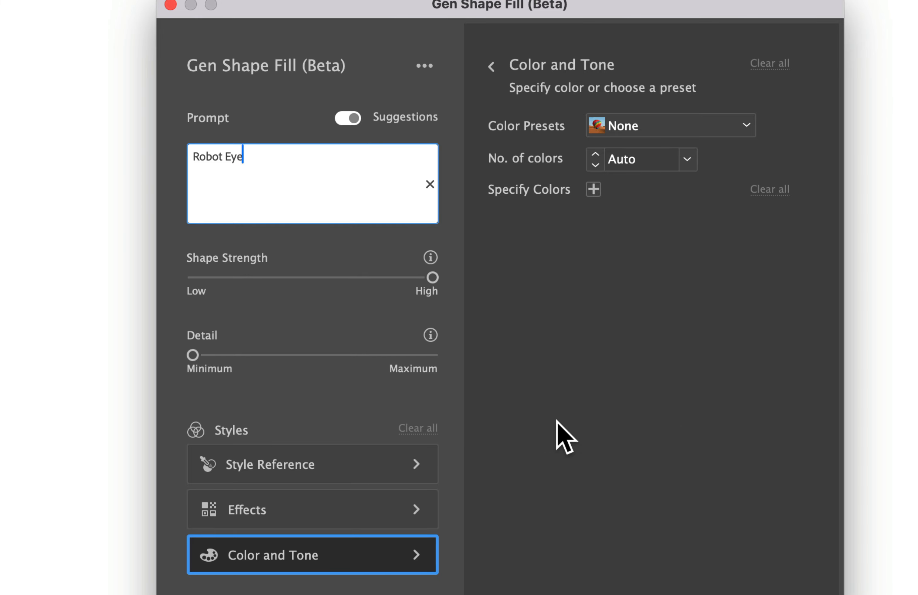
- Apply the Flat Design effect, leave Color and Tone at its defaults, and generate the robot eye artwork
left_click(286, 469)
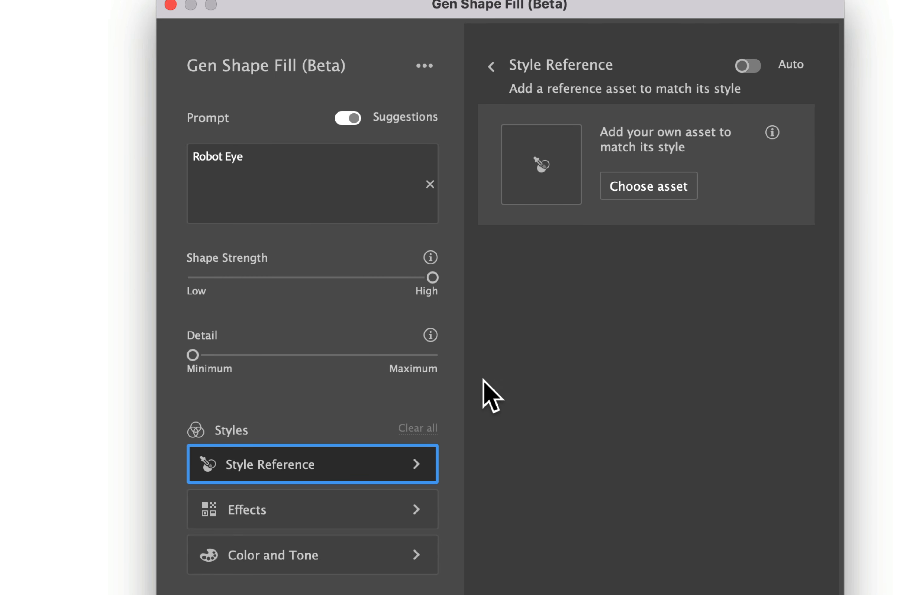
left_click(231, 514)
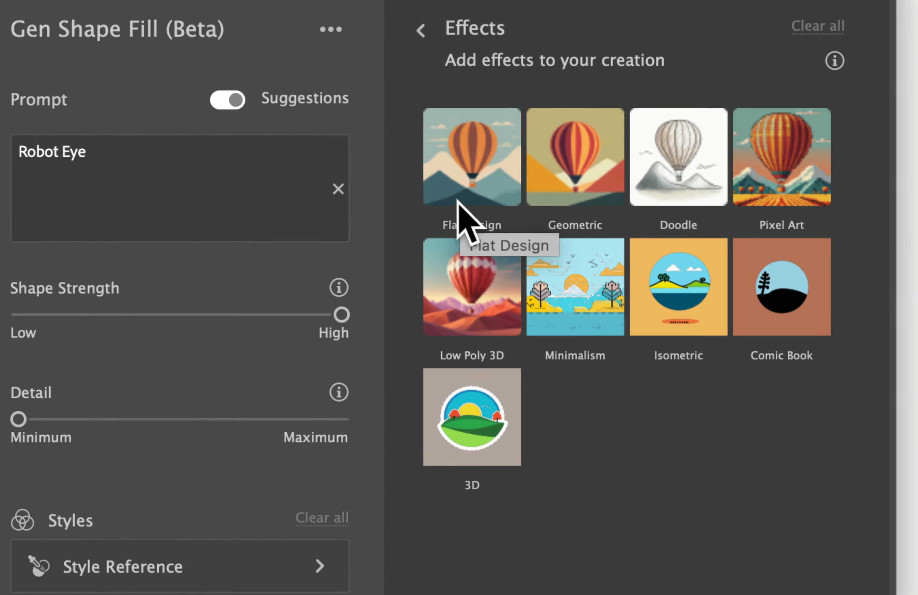
left_click(499, 172)
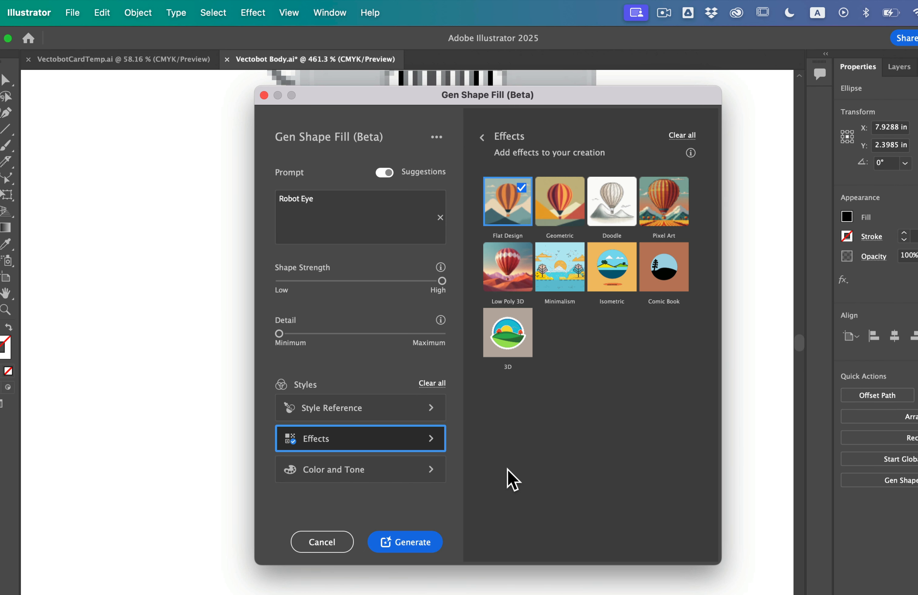
left_click(372, 471)
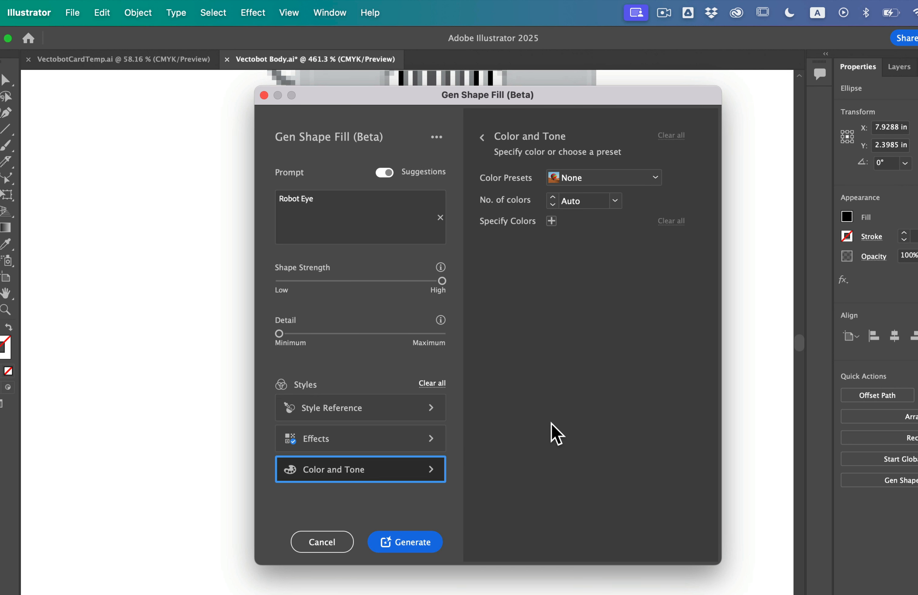
left_click(411, 543)
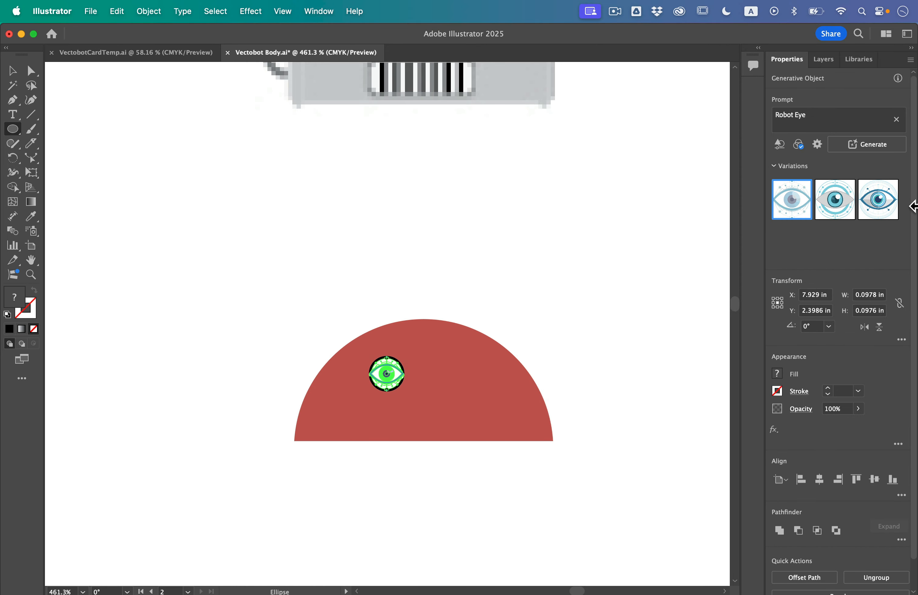
- Compare the generated robot eye variations on the dome and keep the second one
left_click(834, 210)
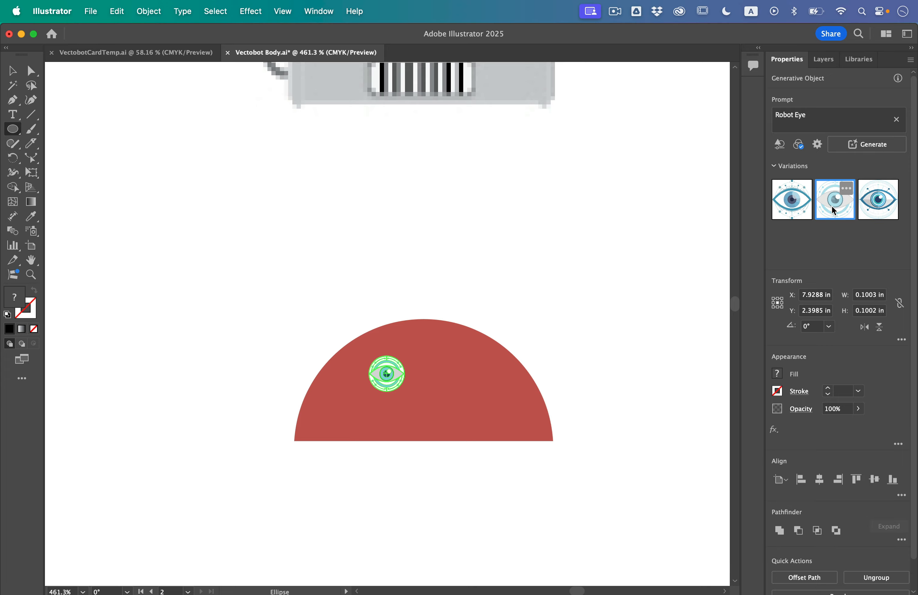
left_click(875, 210)
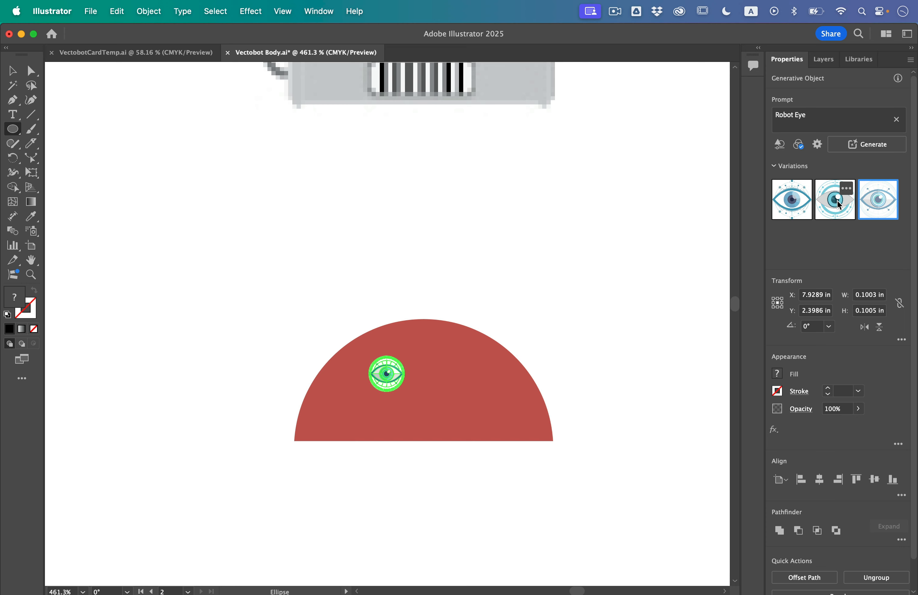
left_click(837, 204)
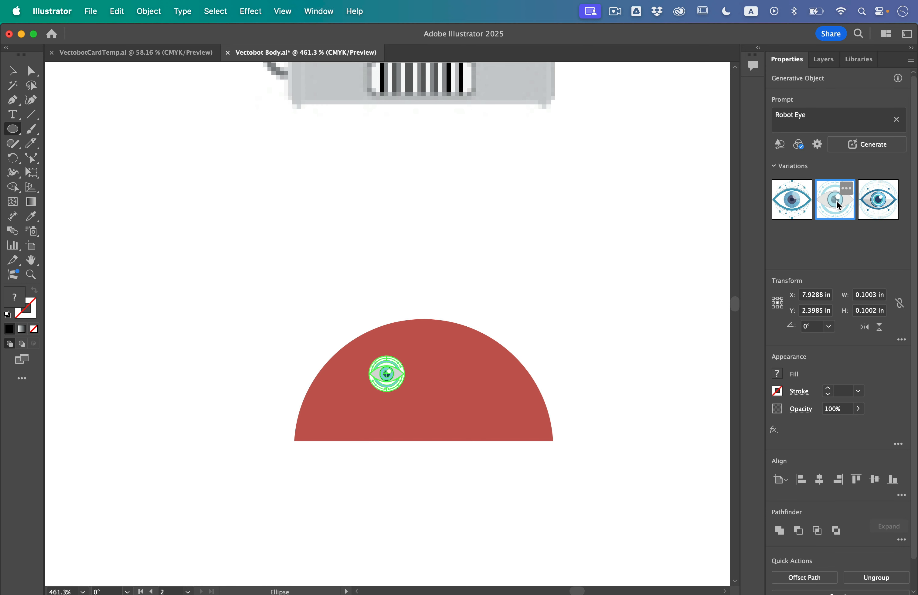
left_click(791, 201)
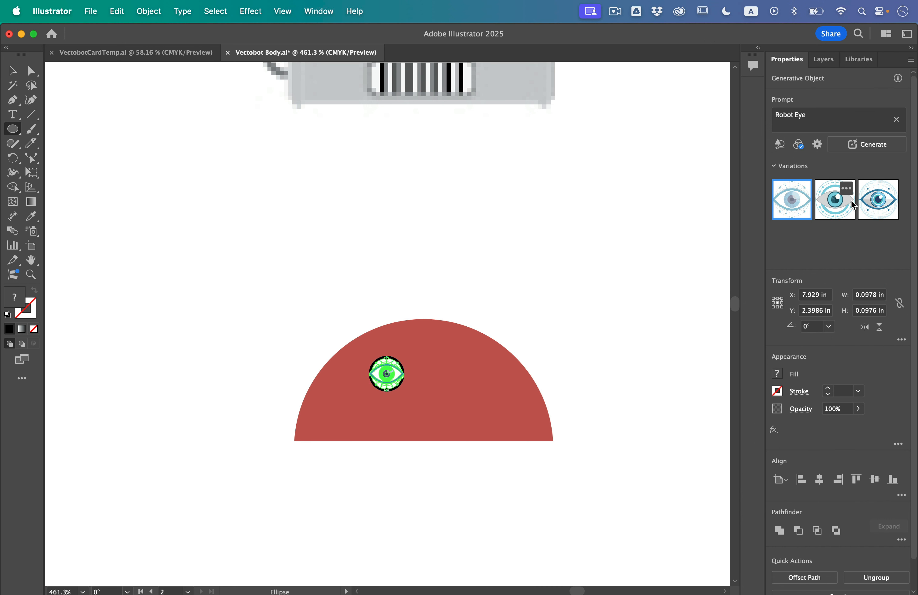
left_click(831, 206)
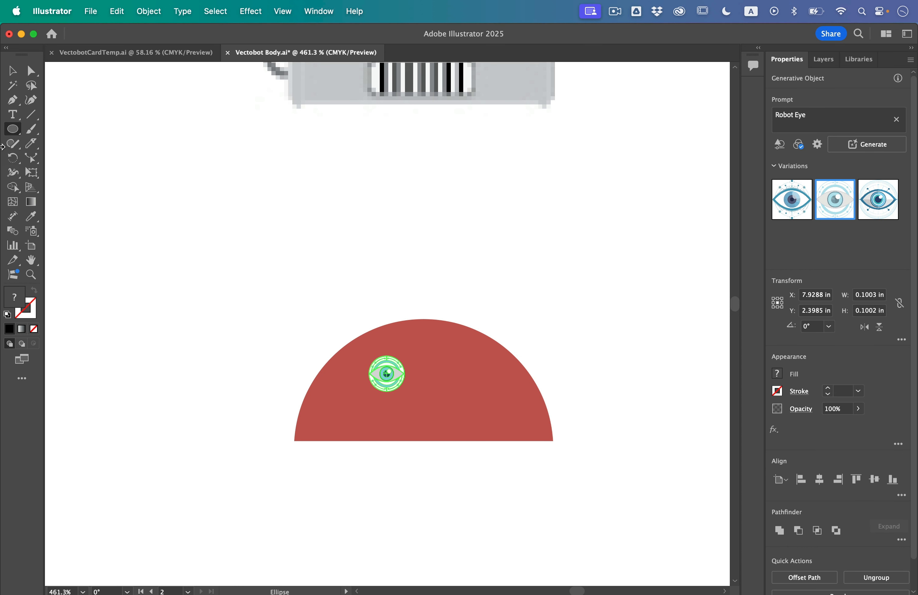
- Ungroup the generated robot eye on the red dome
left_click(13, 71)
left_click(291, 390)
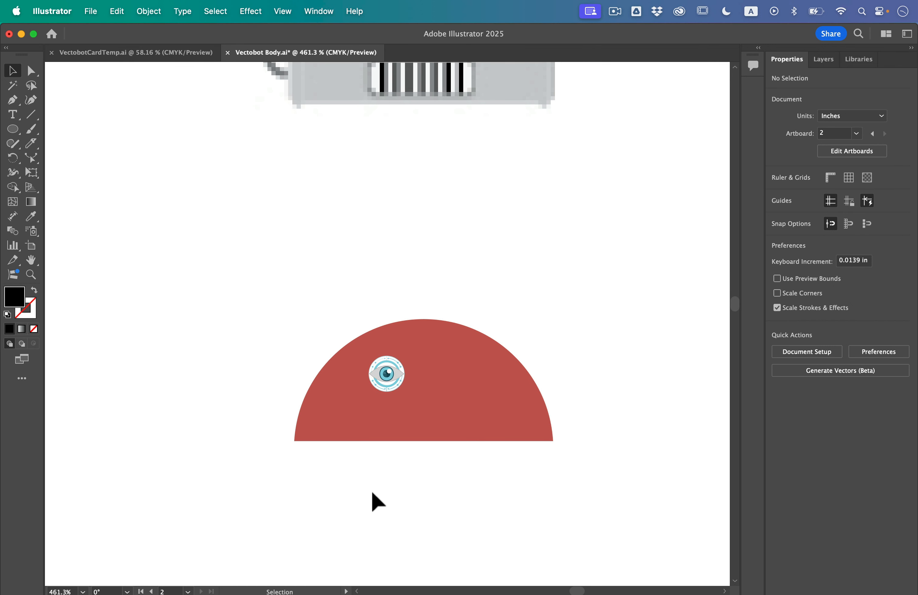
scroll(408, 425, "up", 5)
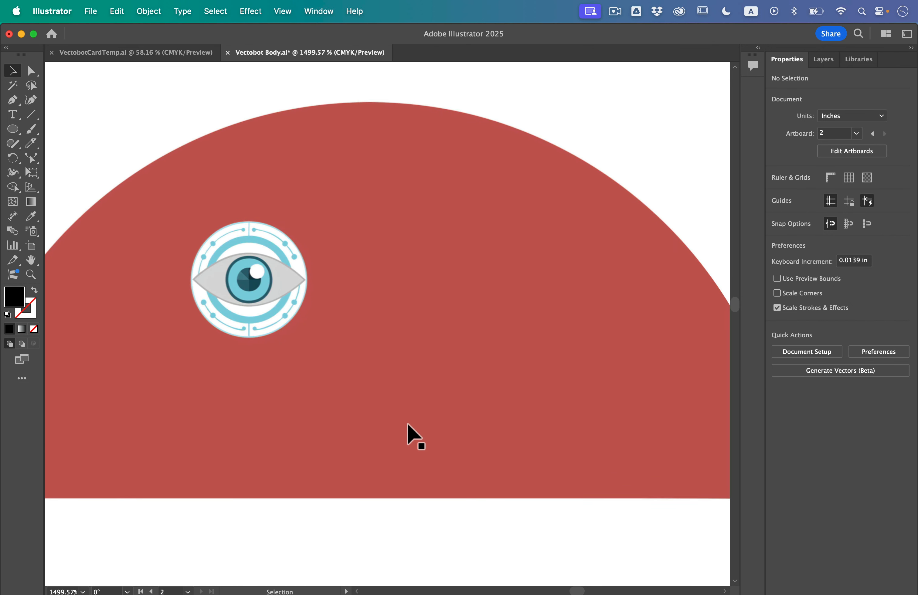
left_click(268, 270)
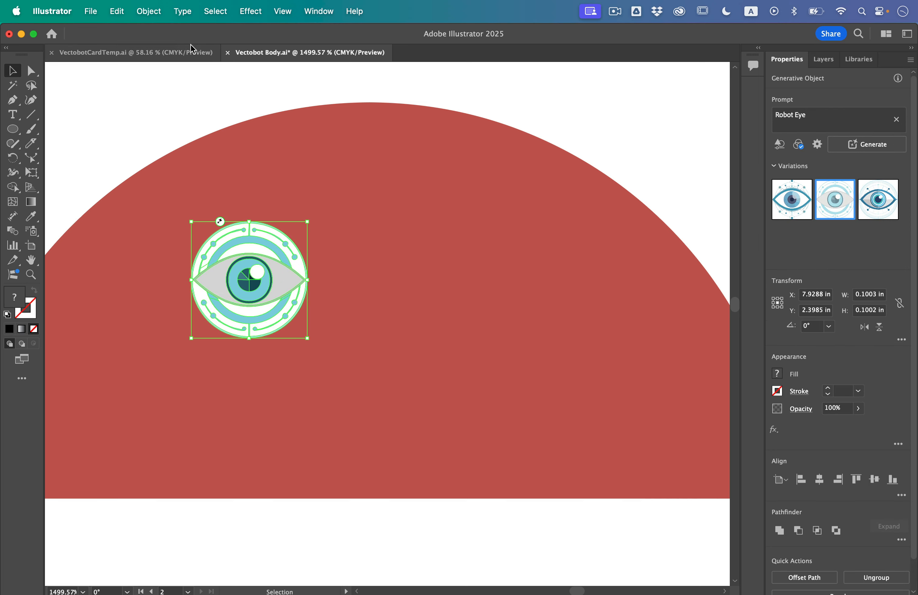
left_click(154, 15)
left_click(163, 107)
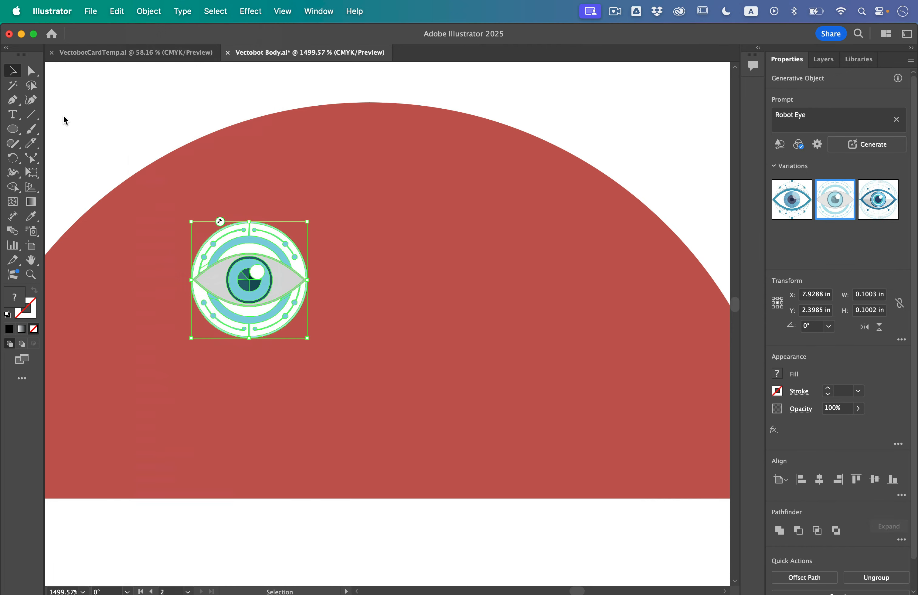
- Ungroup the generated robot eye artwork once more so its parts can be selected separately
left_click(97, 122)
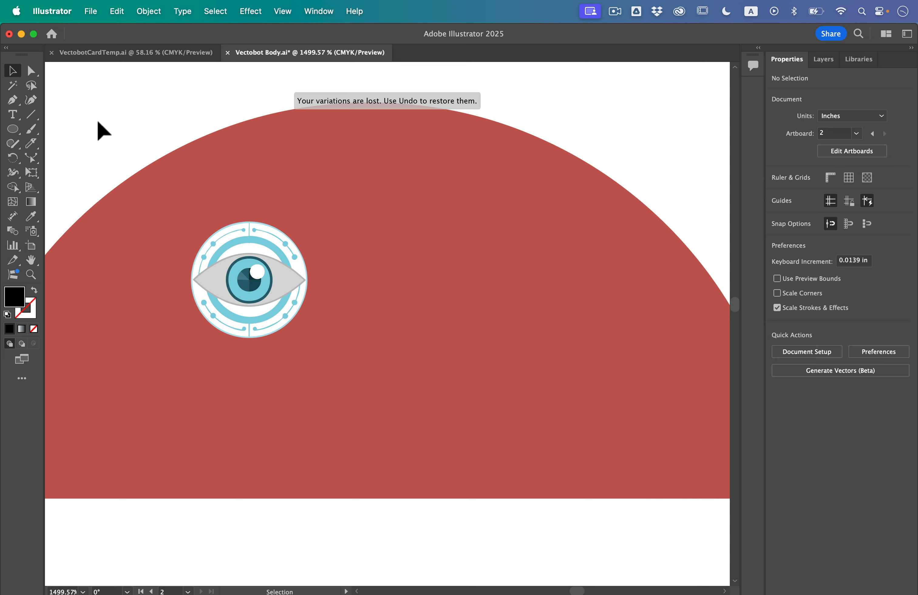
left_click(272, 247)
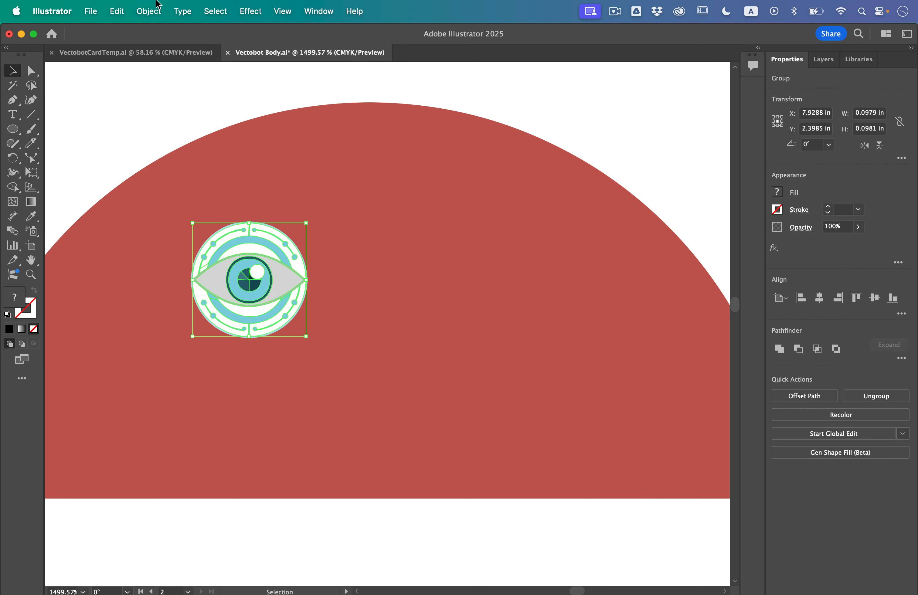
left_click(155, 10)
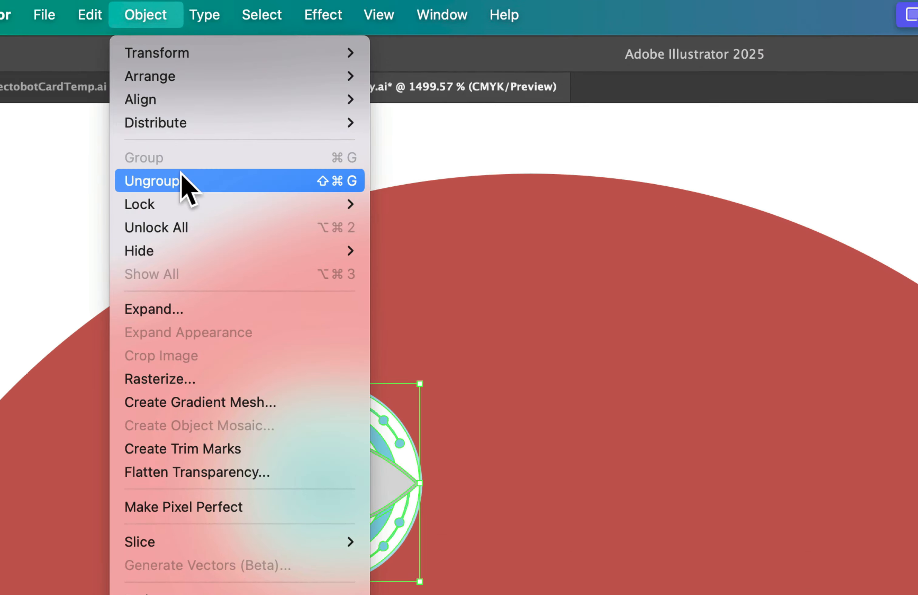
left_click(182, 180)
left_click(149, 180)
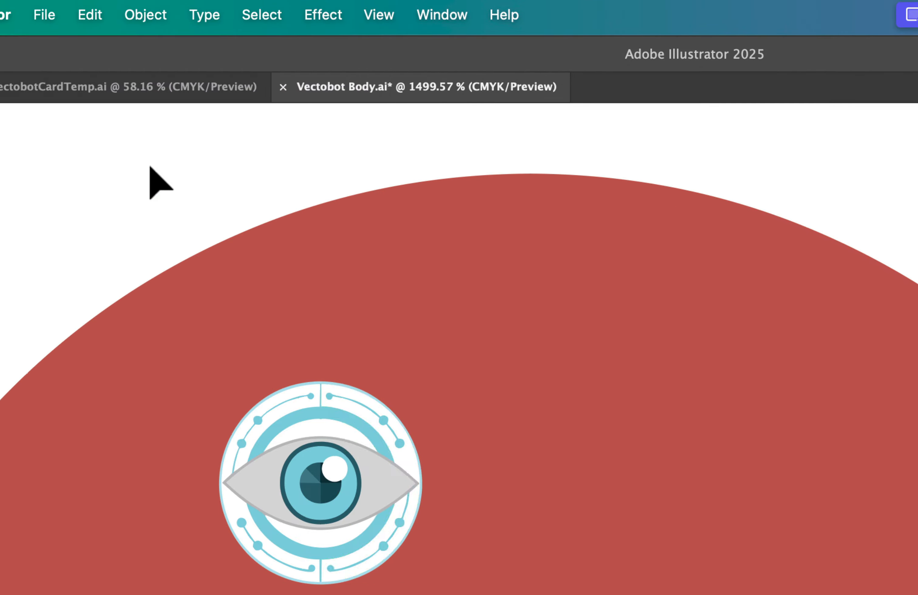
left_click(384, 486)
left_click_drag(380, 480, 442, 514)
key("super+z")
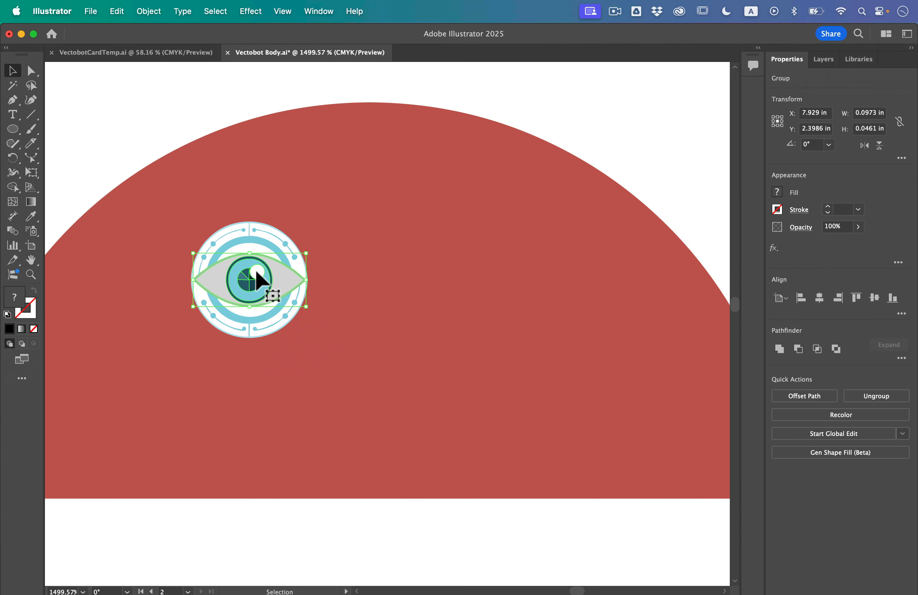
left_click(88, 149)
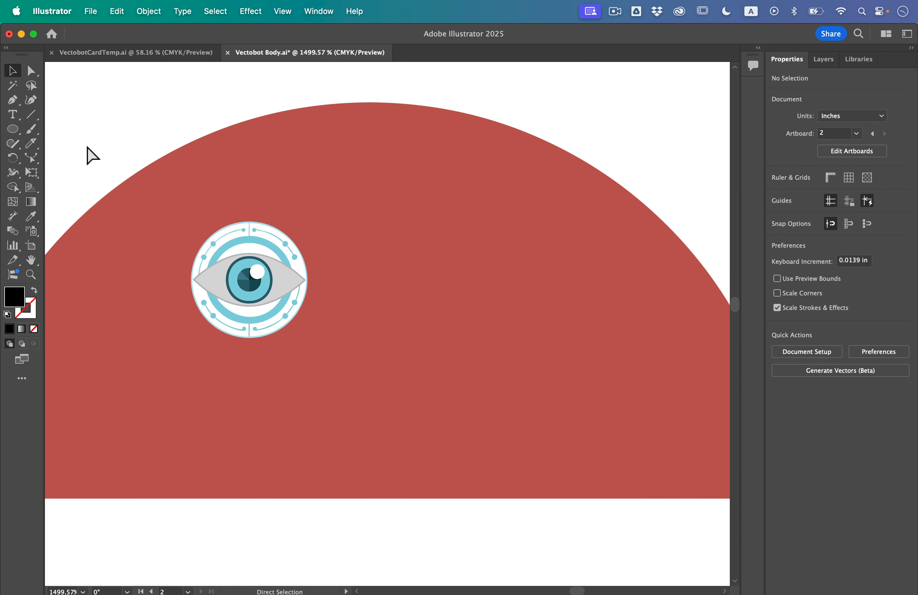
scroll(148, 234, "up", 3)
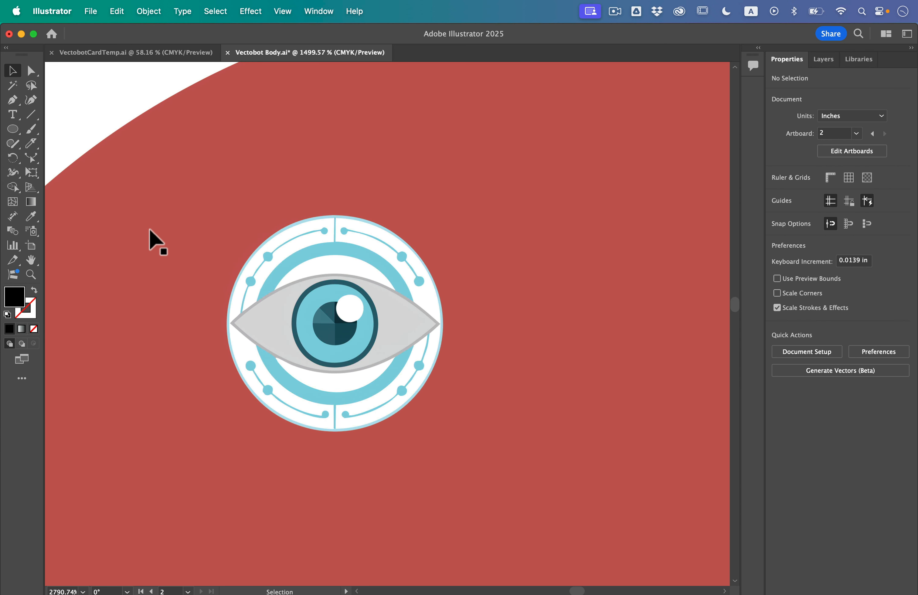
left_click(296, 234)
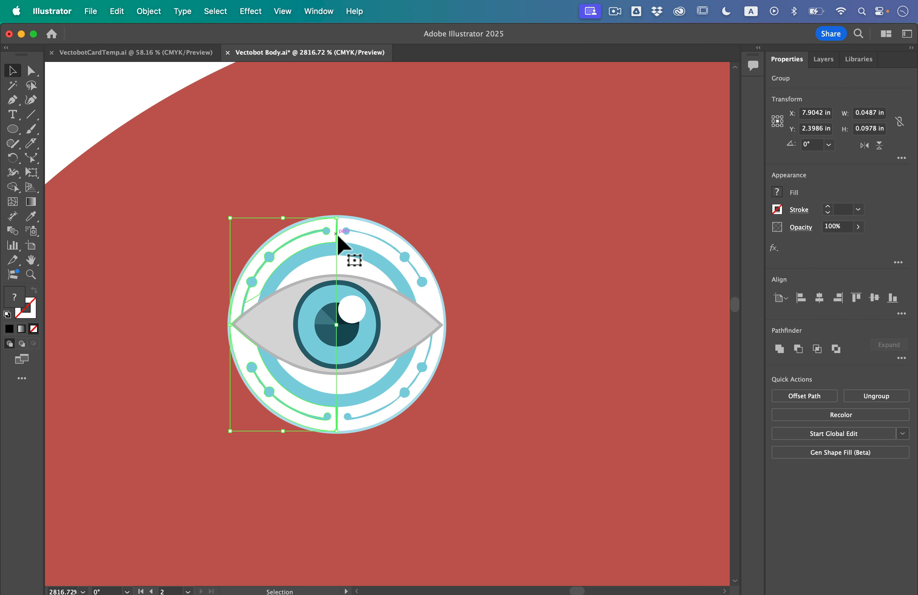
left_click_drag(334, 236, 277, 211)
double_click(357, 218)
scroll(358, 218, "up", 4)
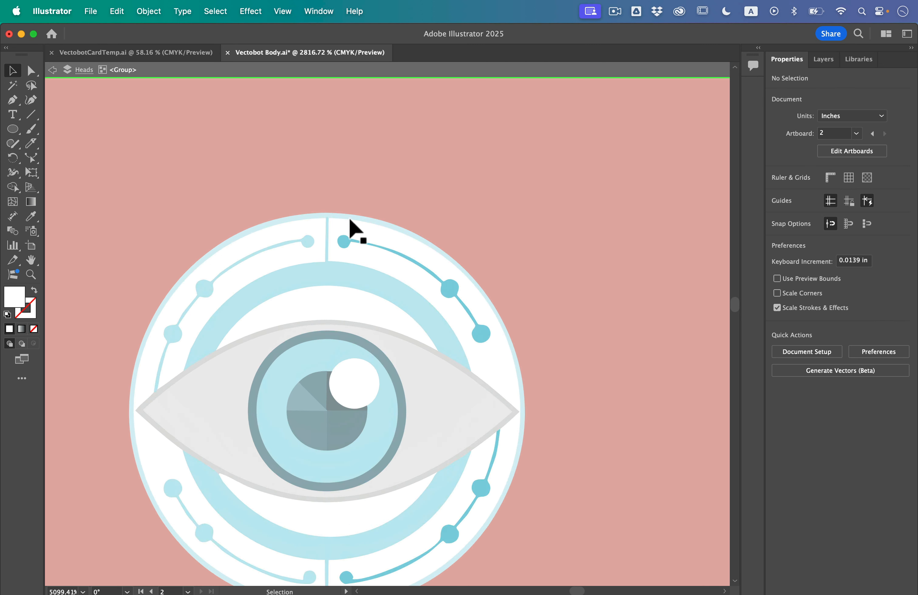
key("Escape")
- Fill the outermost circle of the robot eye with the dark brown swatch
left_click(334, 215)
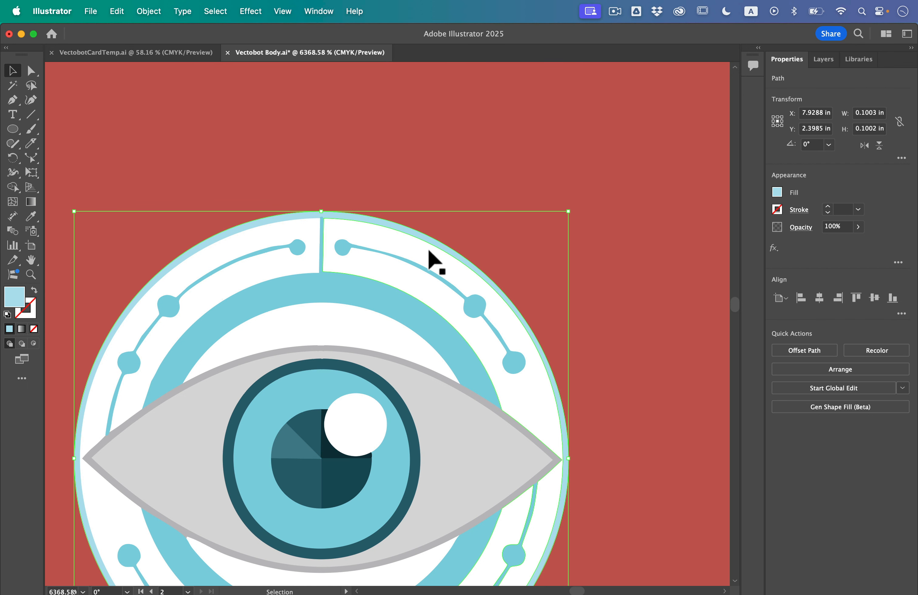
left_click(776, 192)
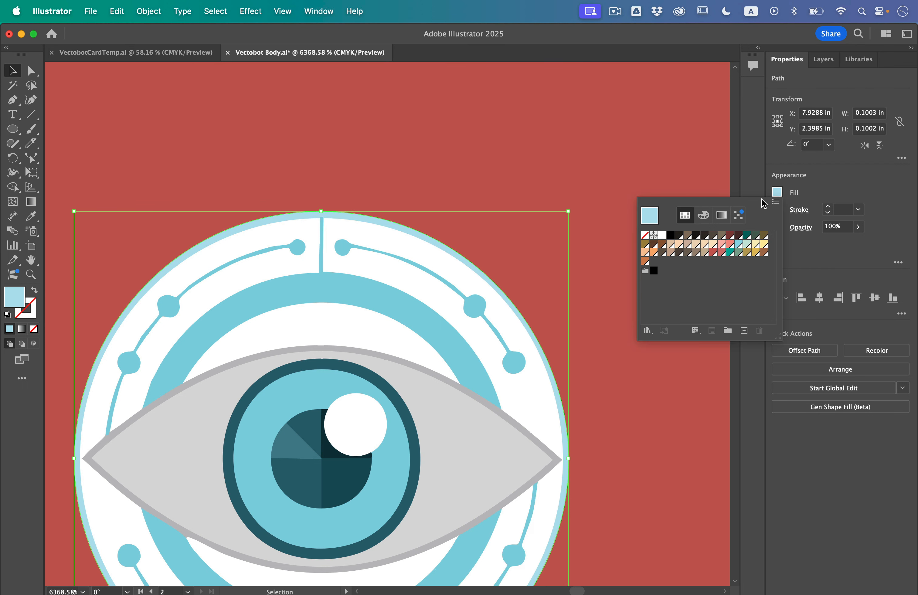
left_click(738, 235)
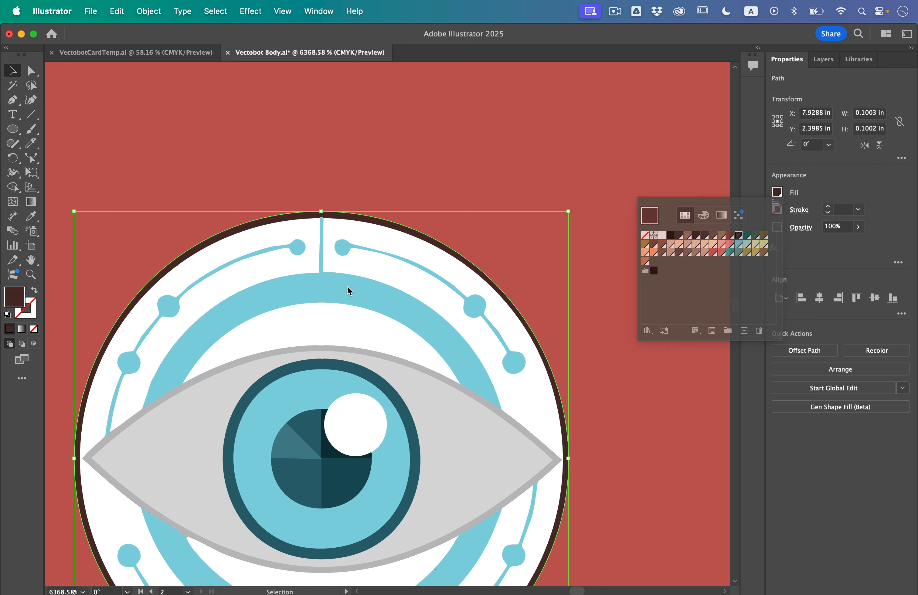
- Recolor the upper and lower arcs of the thick blue ring behind the eye with the same dark brown swatch
left_click(320, 293)
left_click(320, 296)
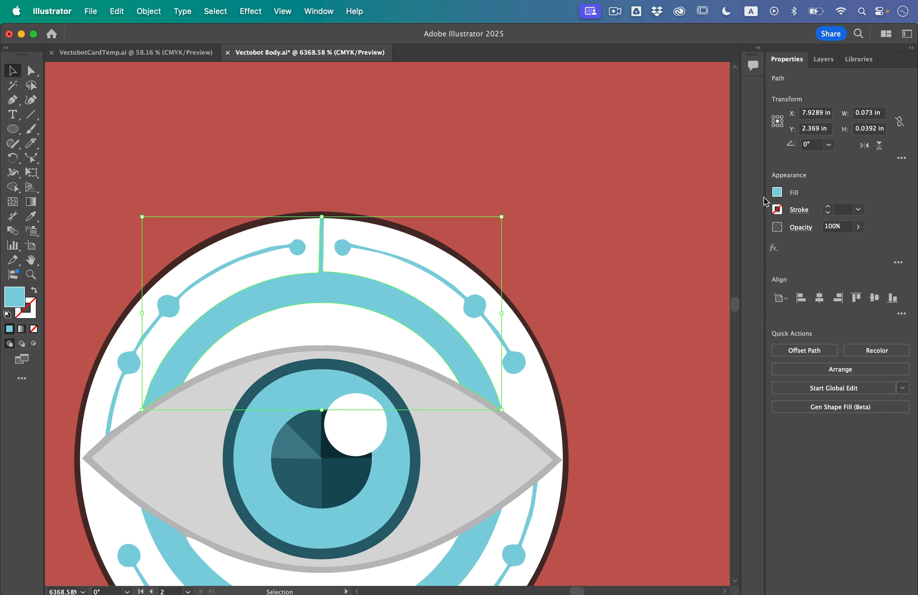
left_click(779, 193)
left_click(747, 236)
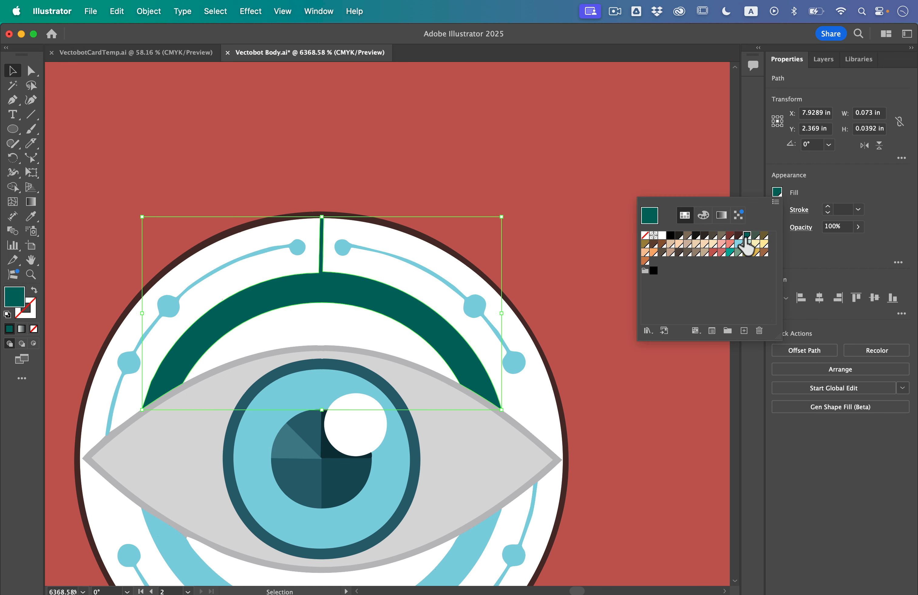
left_click(738, 235)
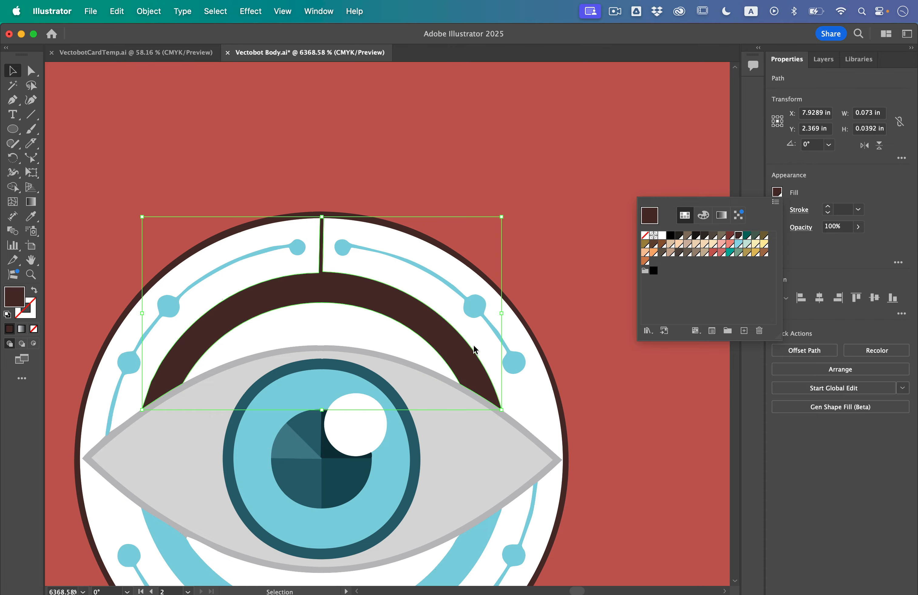
left_click(478, 354)
scroll(476, 354, "down", 5)
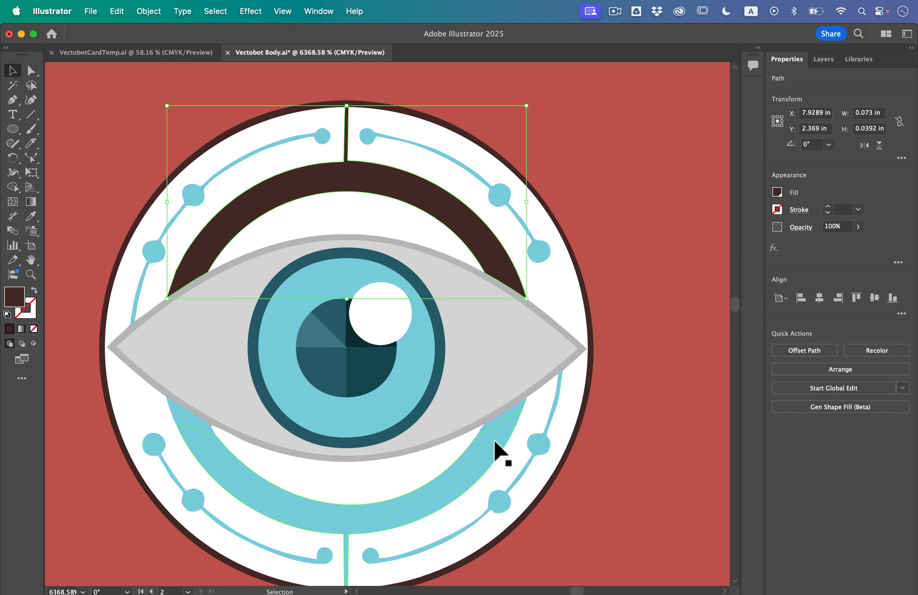
left_click(495, 445)
left_click(777, 192)
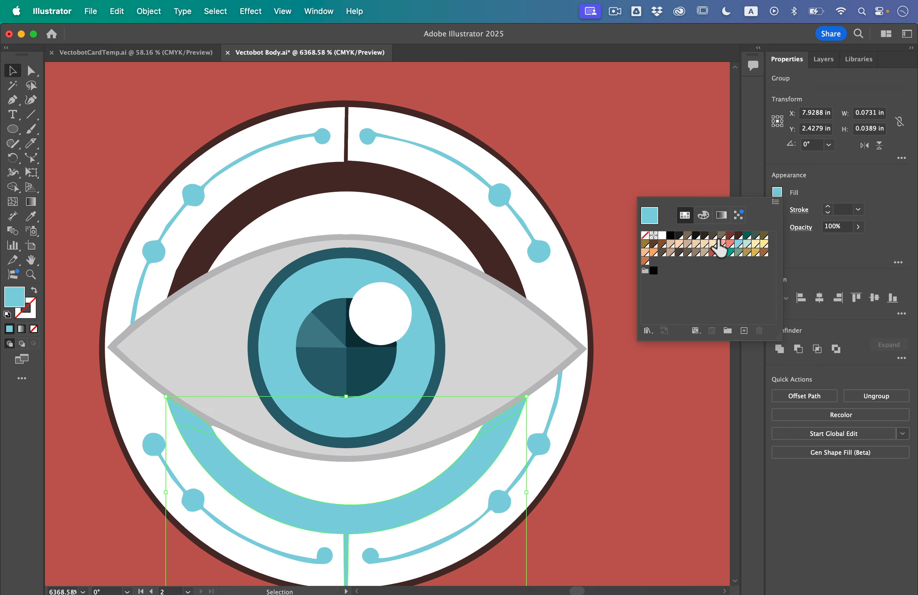
left_click(739, 235)
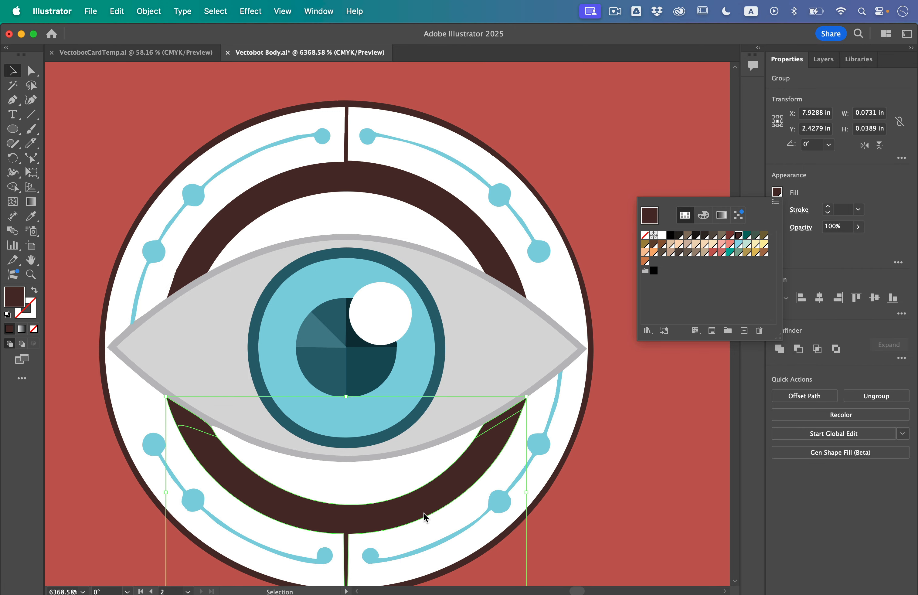
- Isolate the group with the right-hand circuit lines and fill both dotted lines with the dark brown swatch
left_click(498, 507)
left_click(500, 507)
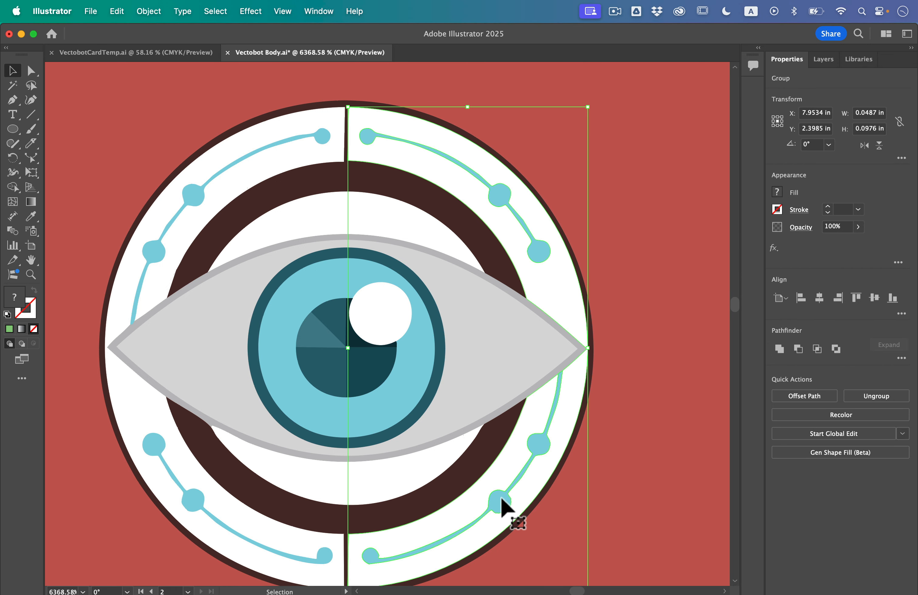
left_click(779, 190)
left_click(778, 190)
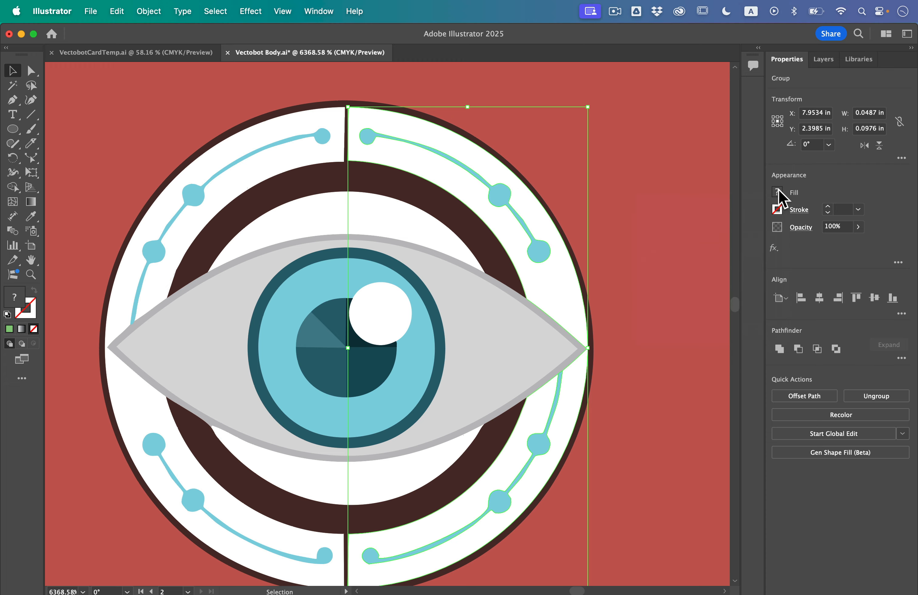
double_click(506, 197)
left_click(507, 197)
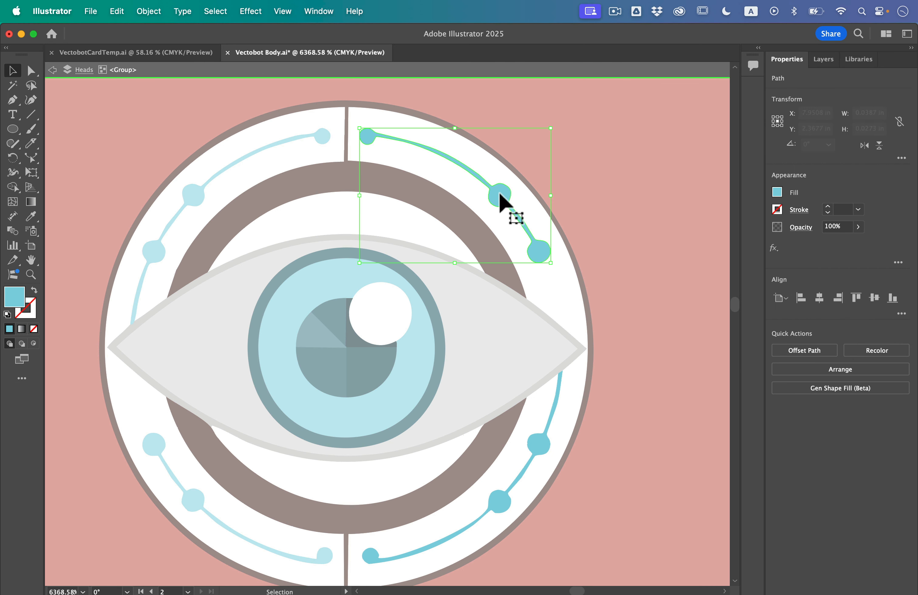
left_click(539, 444, "shift")
left_click(779, 195)
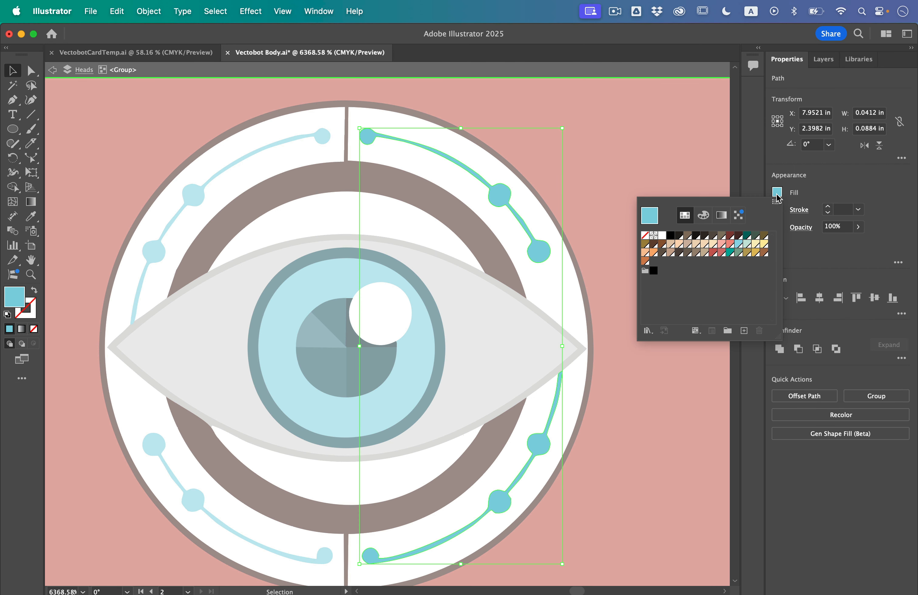
left_click(738, 235)
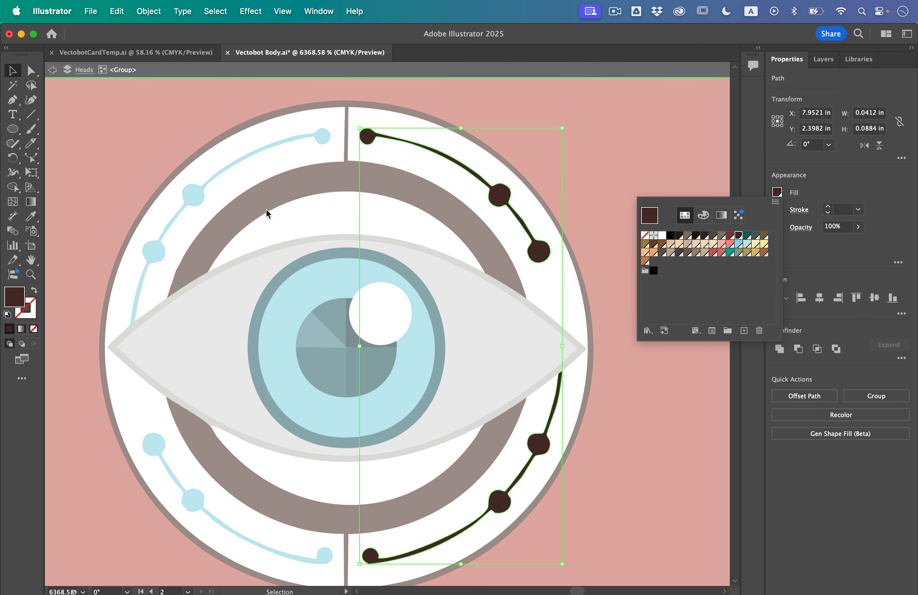
- Leave the isolated group and fill the upper-left dotted circuit line with dark brown
left_click(206, 198)
double_click(193, 198)
left_click(192, 194)
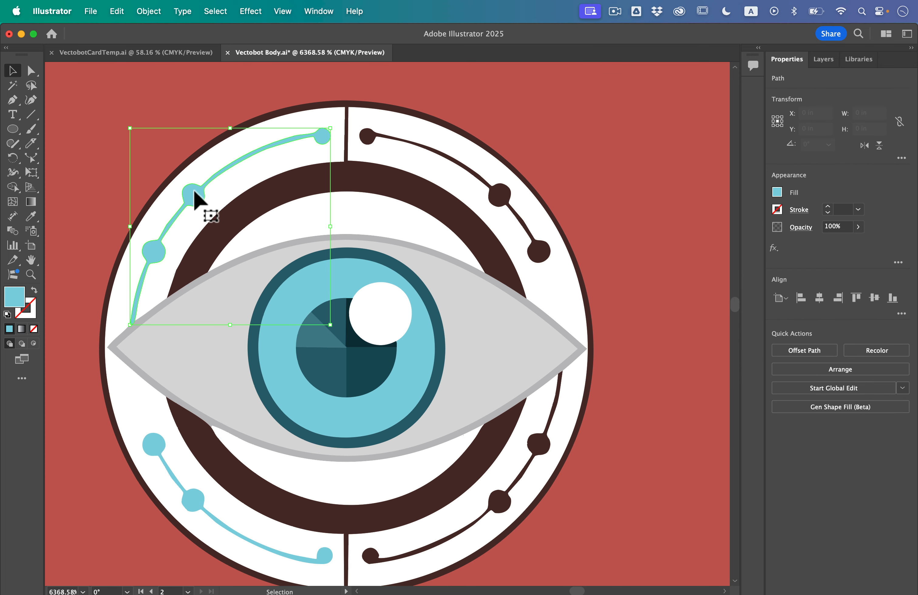
left_click(150, 427, "shift")
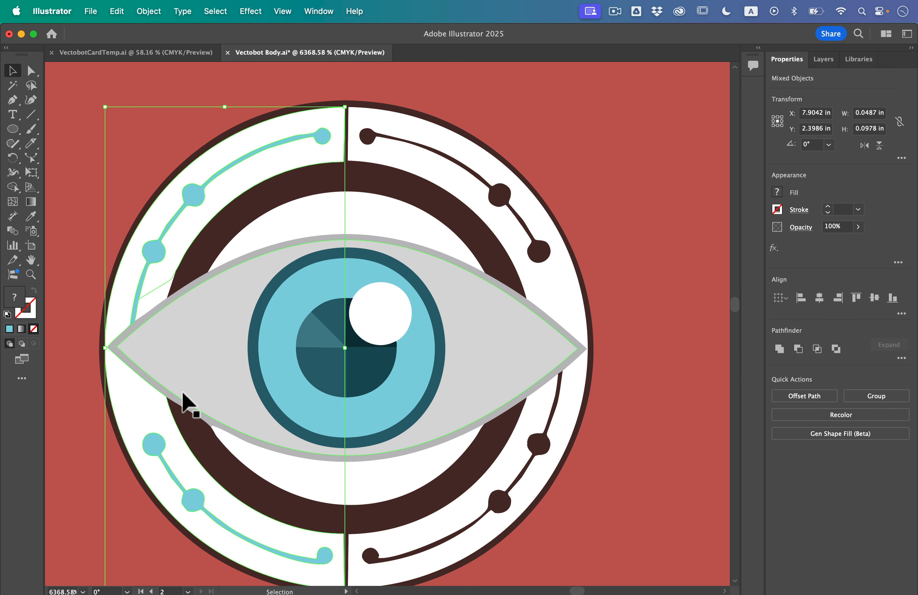
left_click(61, 280)
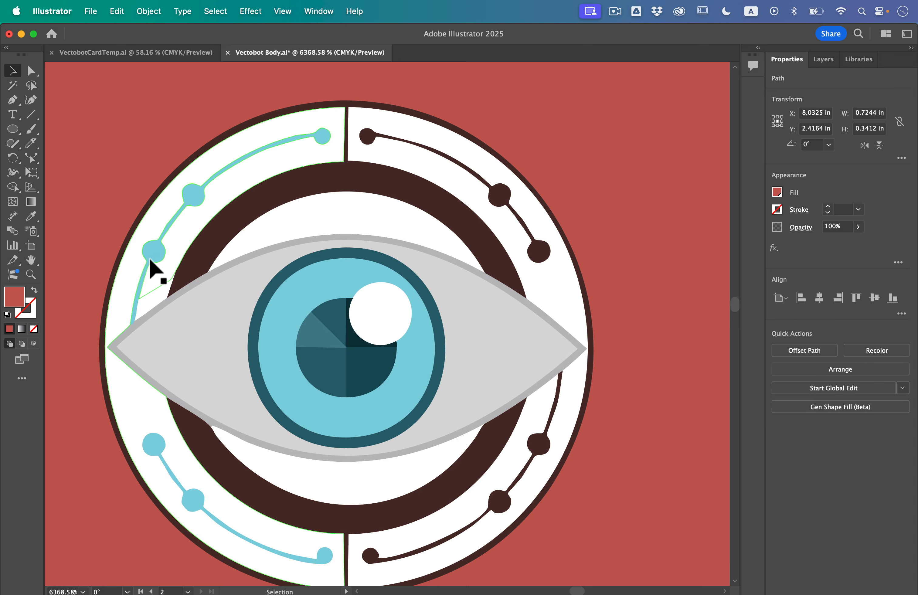
left_click(151, 259)
left_click(777, 193)
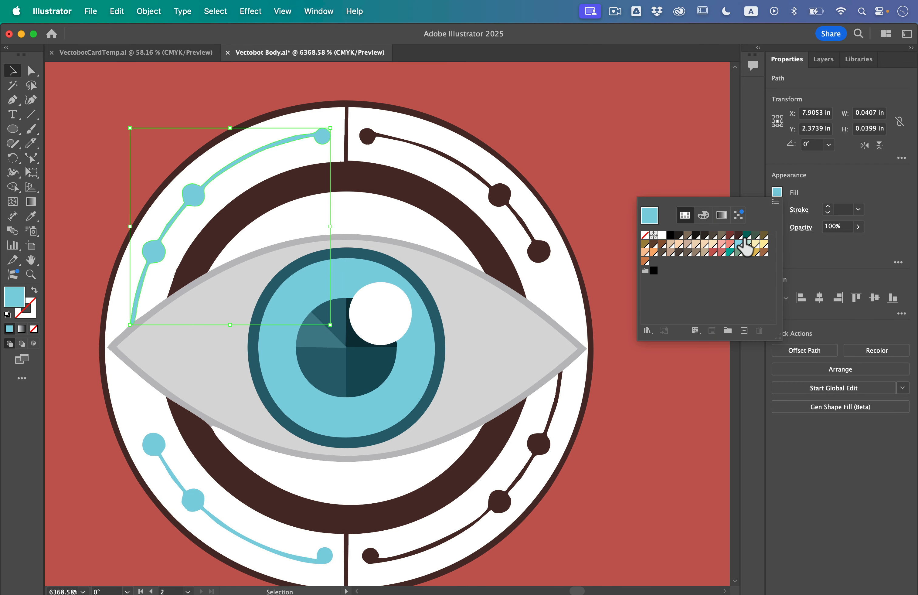
left_click(739, 235)
- Isolate the group holding the lower-left dotted circuit line, fill the line with dark brown, and exit isolation
left_click(189, 502)
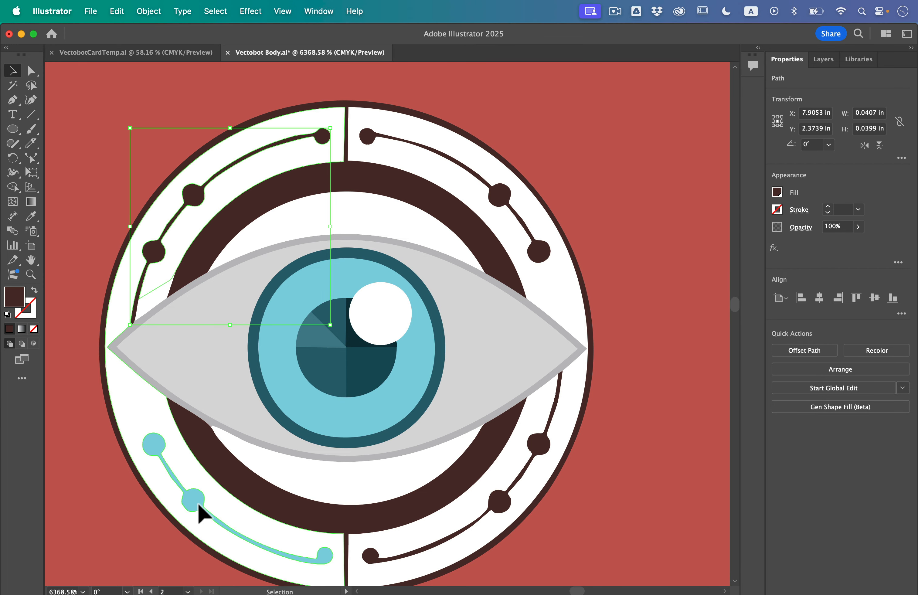
double_click(196, 504)
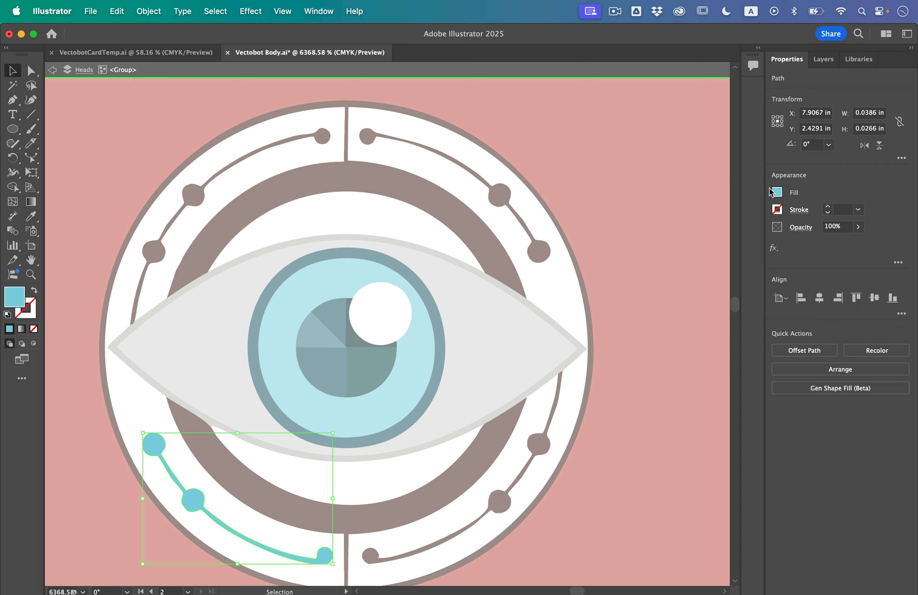
left_click(776, 193)
left_click(742, 236)
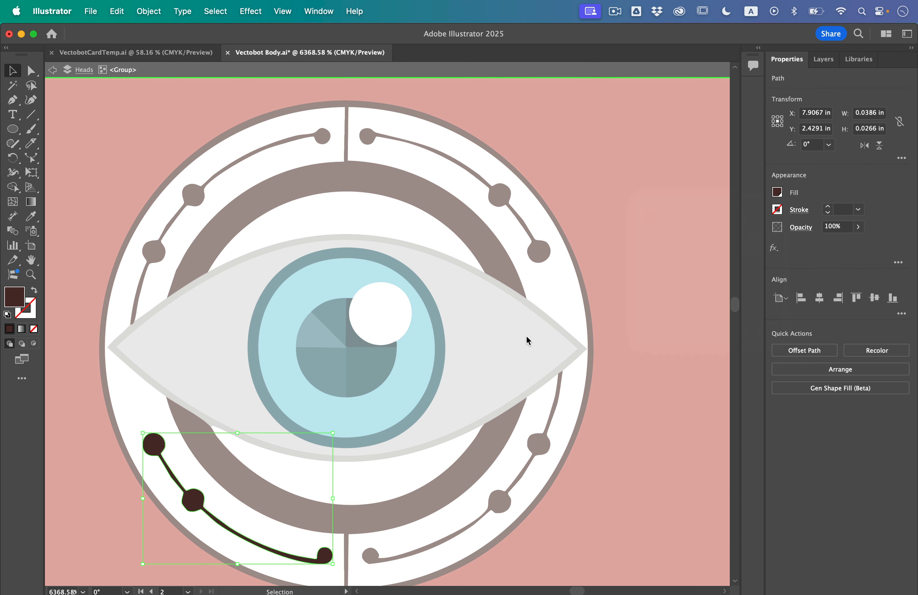
double_click(611, 278)
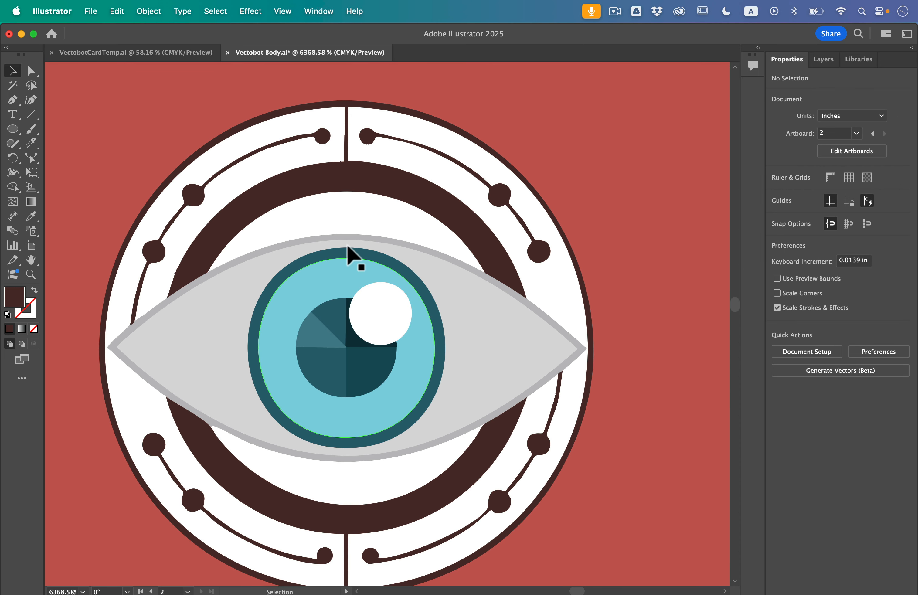
- Lock the red dome shape behind the robot eye
scroll(362, 236, "down", 5)
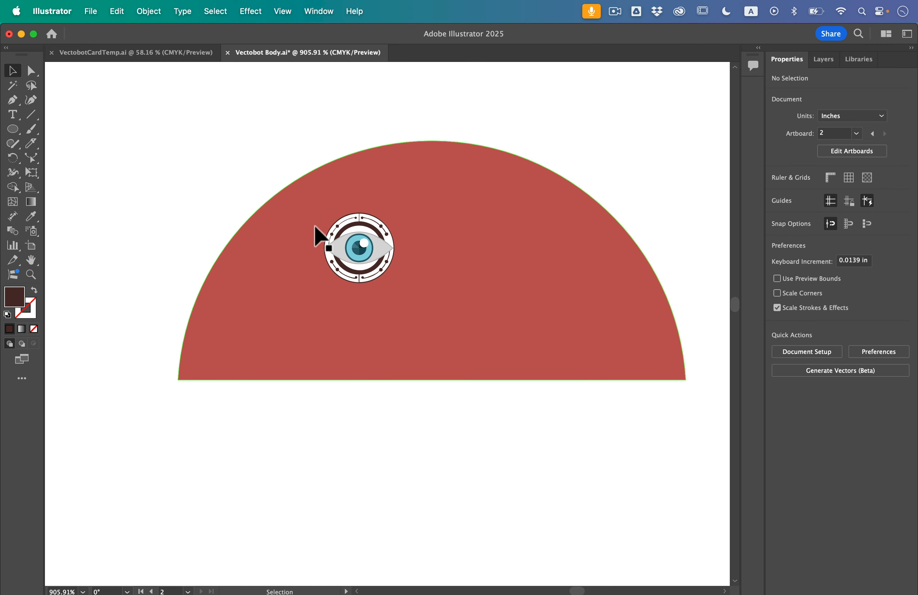
left_click(303, 217)
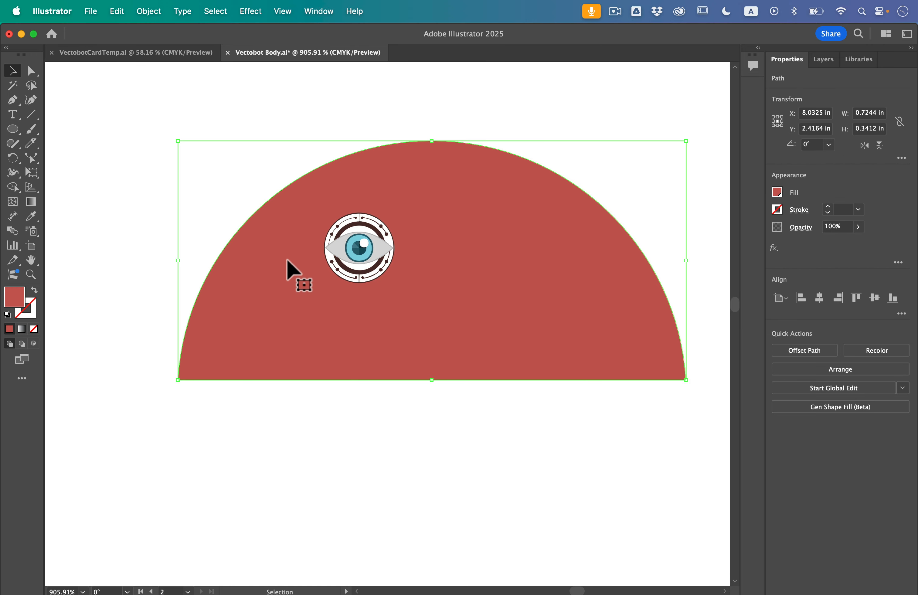
left_click(142, 6)
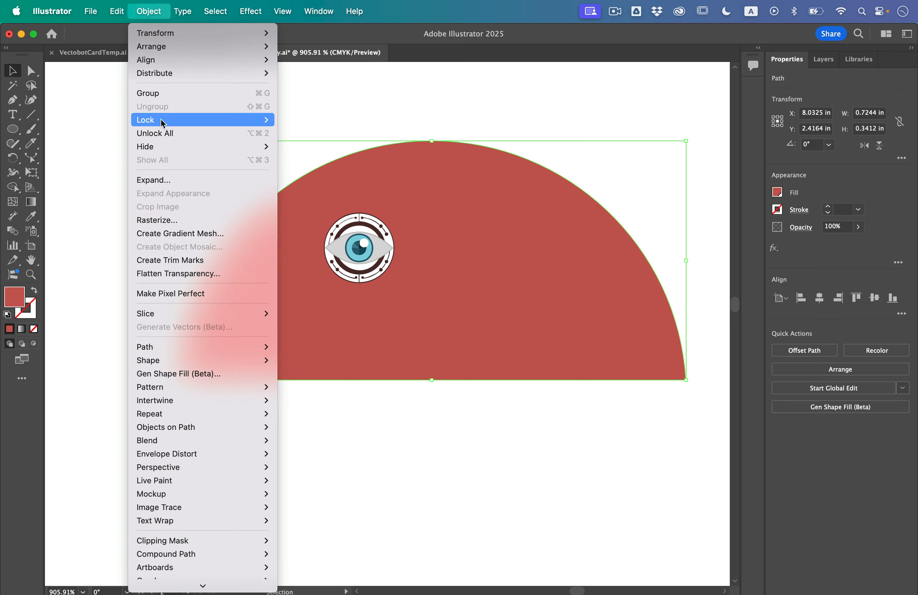
mouse_move(160, 120)
left_click(299, 120)
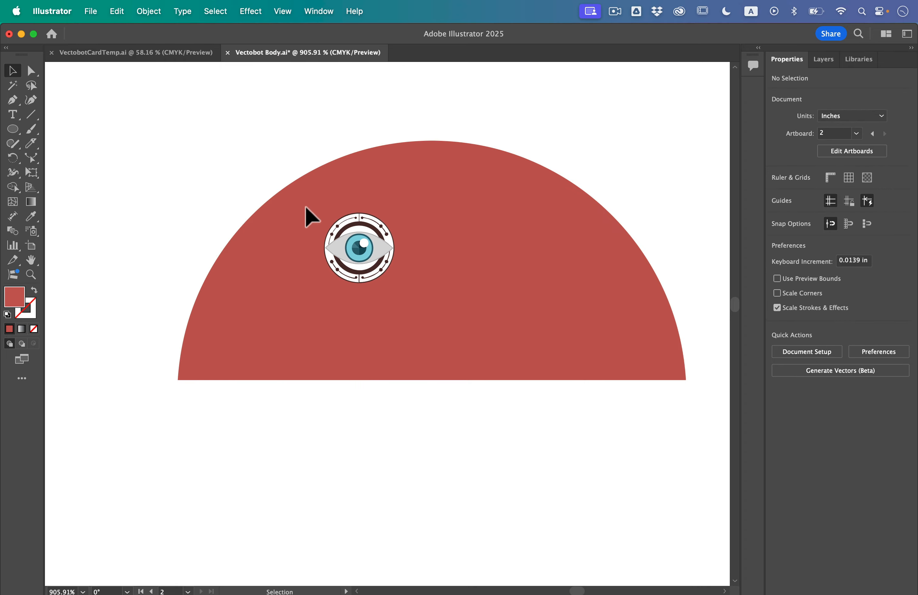
- Group all the robot eye artwork and place a duplicate level with it on the other side of the red dome
key("super+a")
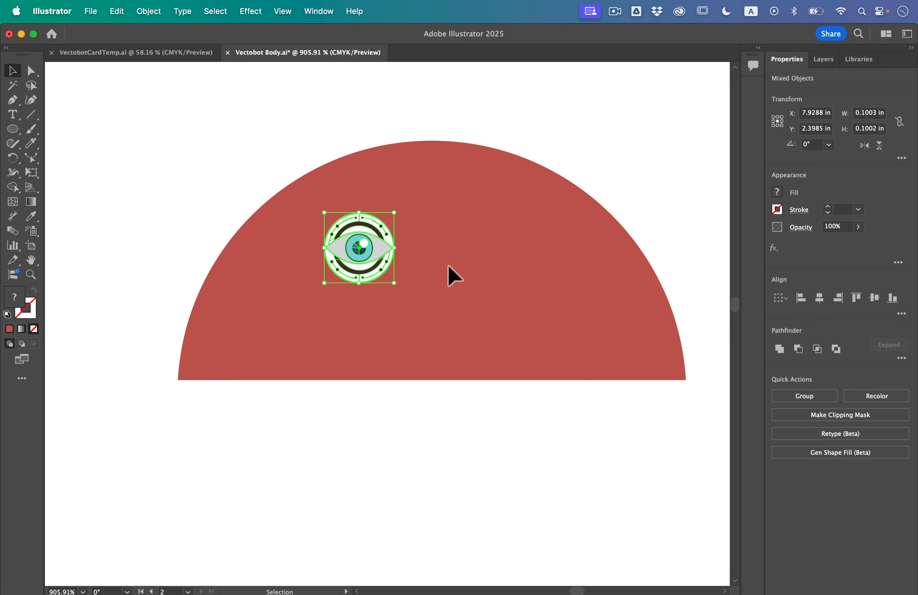
left_click(150, 8)
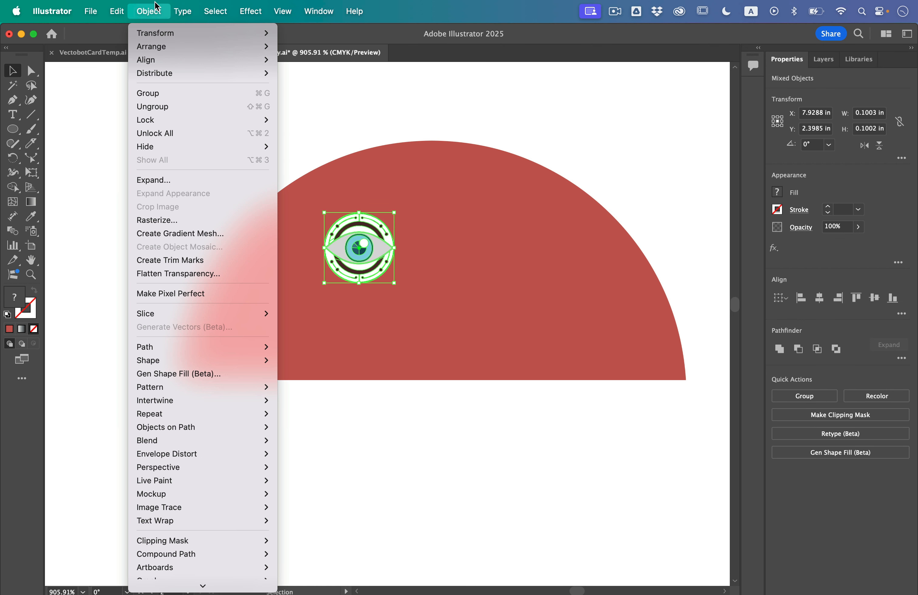
left_click(169, 94)
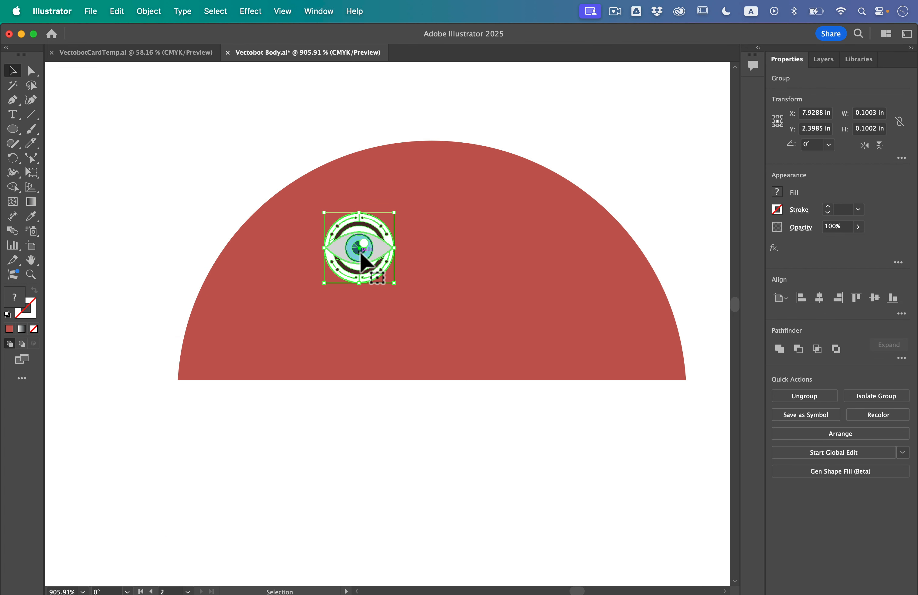
left_click_drag(361, 254, 482, 254)
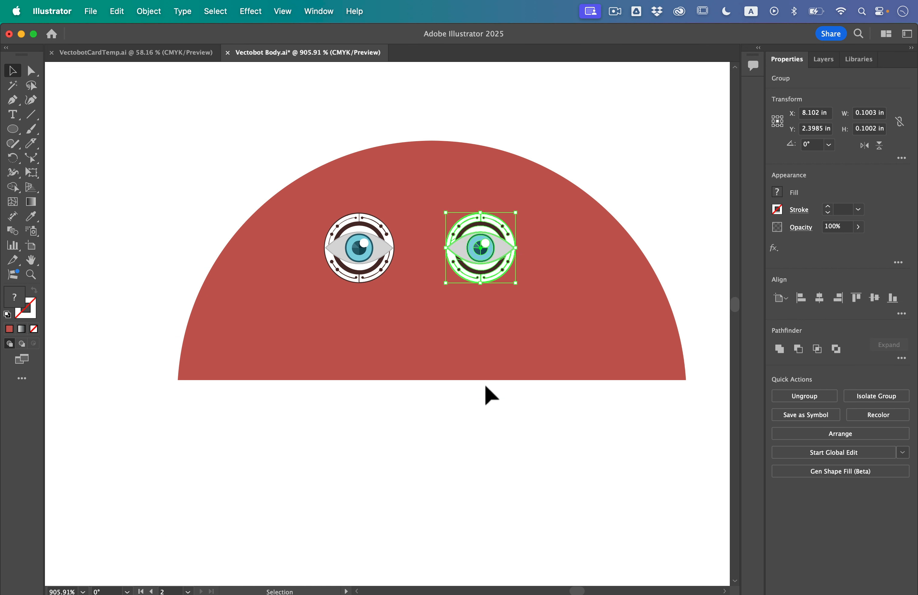
left_click(492, 431)
- Duplicate the rounded red head shape beneath the twin-antenna robot and place the copy level beside it on its left
scroll(273, 175, "down", 5)
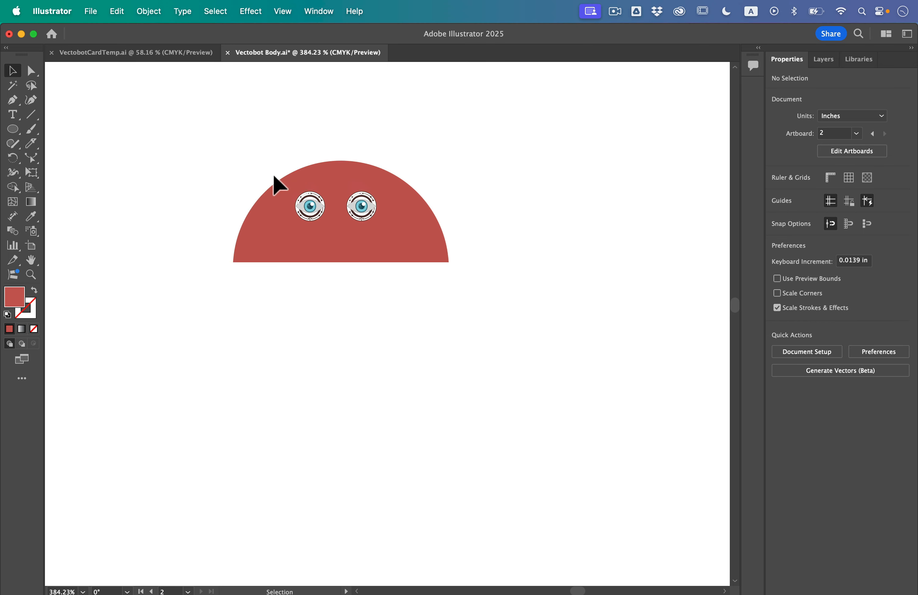
scroll(272, 172, "up", 3)
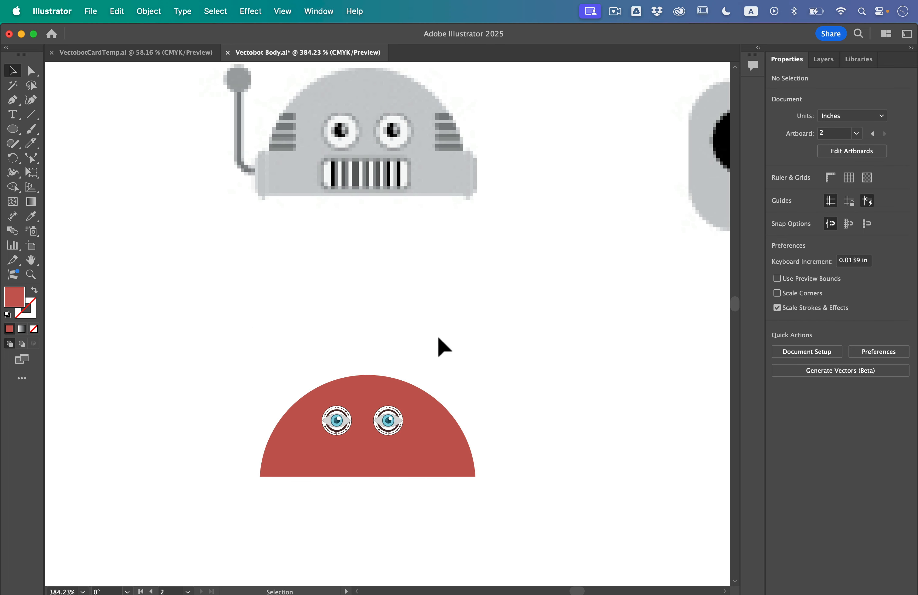
scroll(353, 319, "down", 5)
scroll(352, 319, "right", 5)
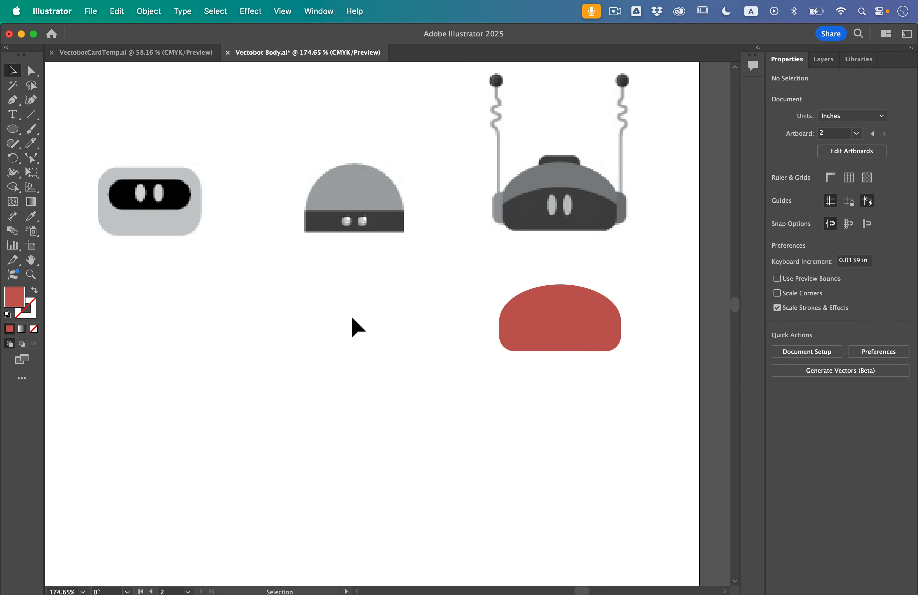
scroll(353, 318, "right", 5)
scroll(457, 222, "up", 3)
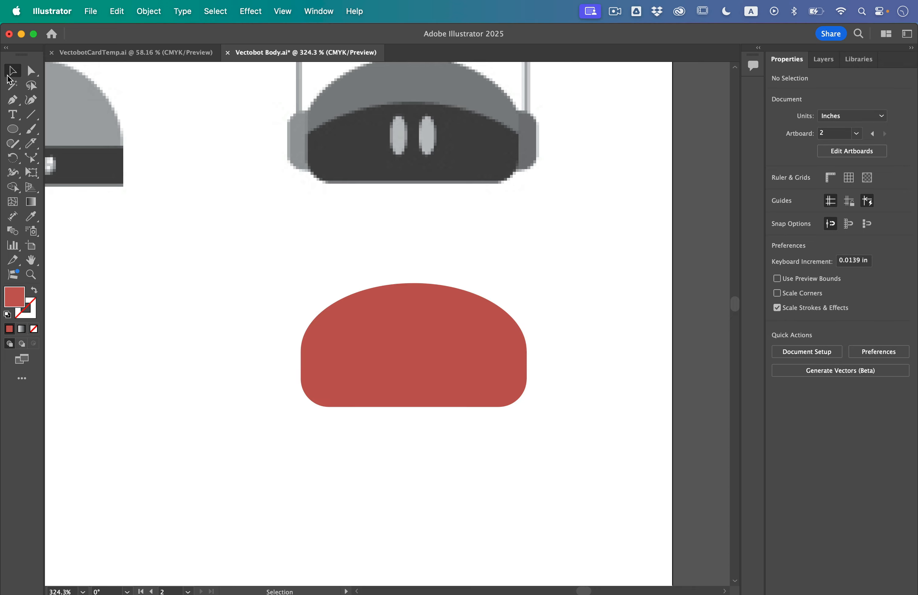
left_click(427, 324)
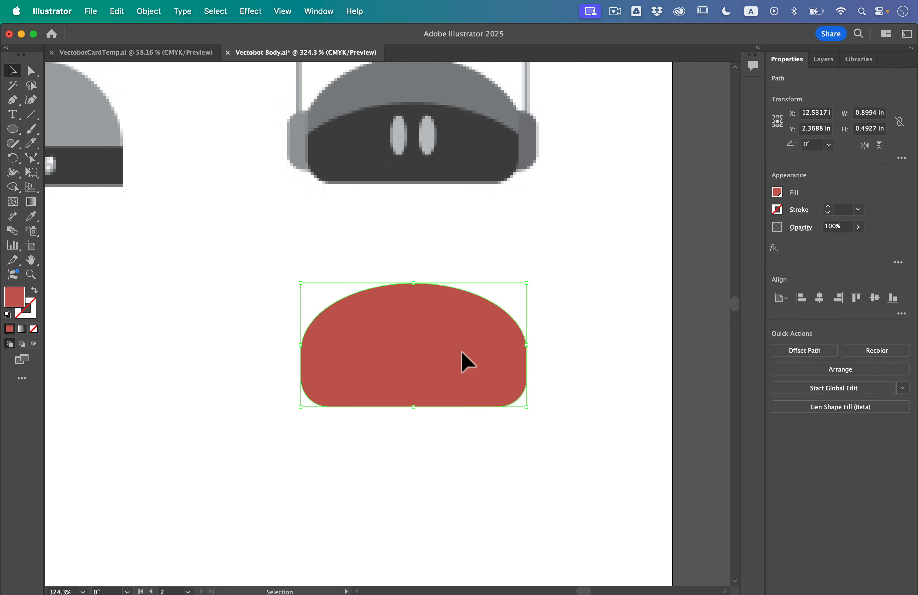
left_click_drag(459, 355, 229, 365)
scroll(229, 365, "left", 3)
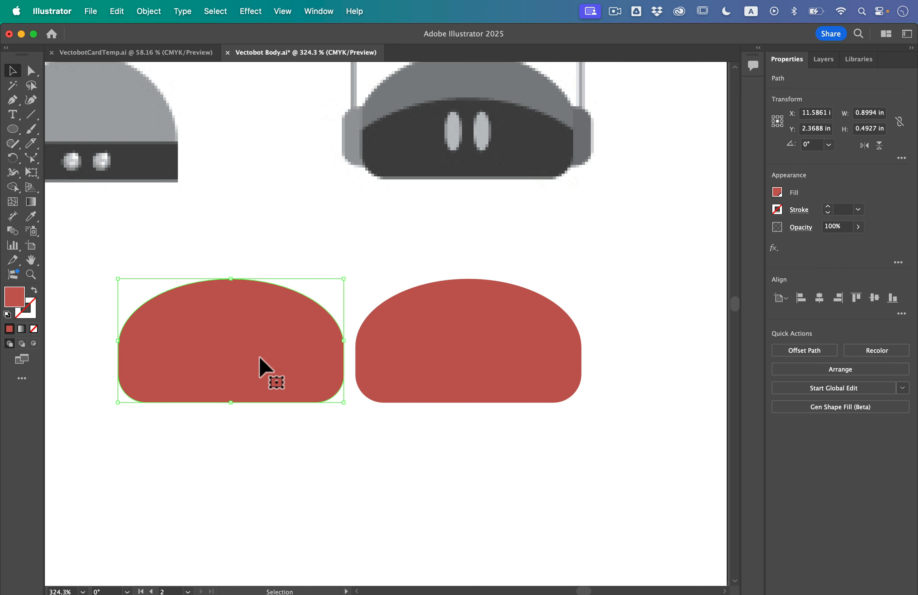
scroll(355, 438, "left", 2)
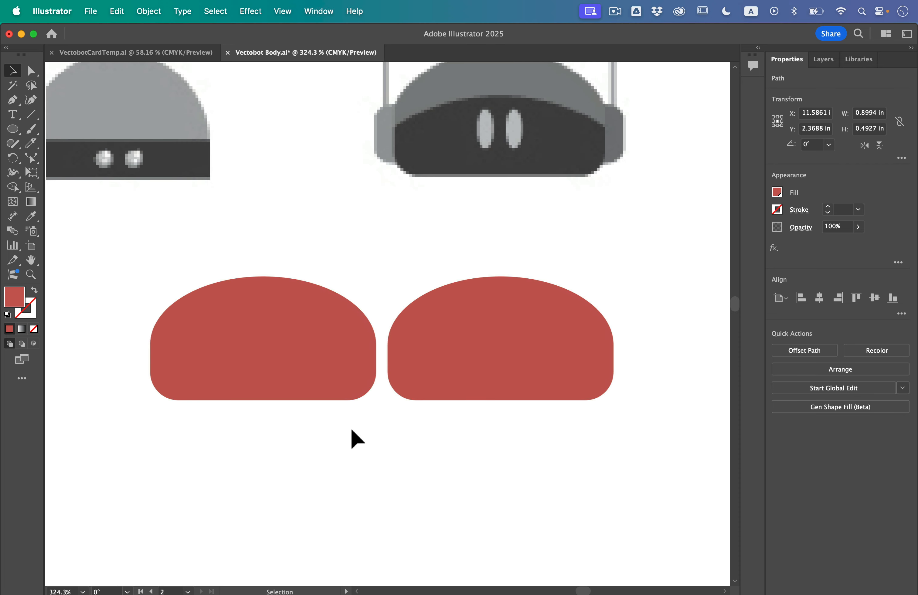
left_click(353, 437)
- Draw a near-black ellipse about 1.32 in wide and 0.72 in high over the lower part of the copied red head
left_click_drag(20, 132, 47, 161)
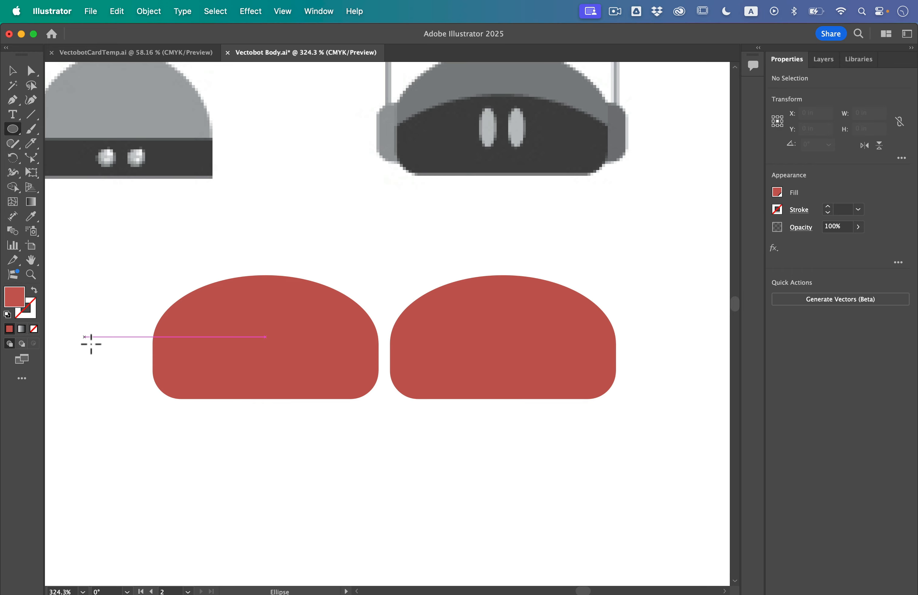
left_click(778, 193)
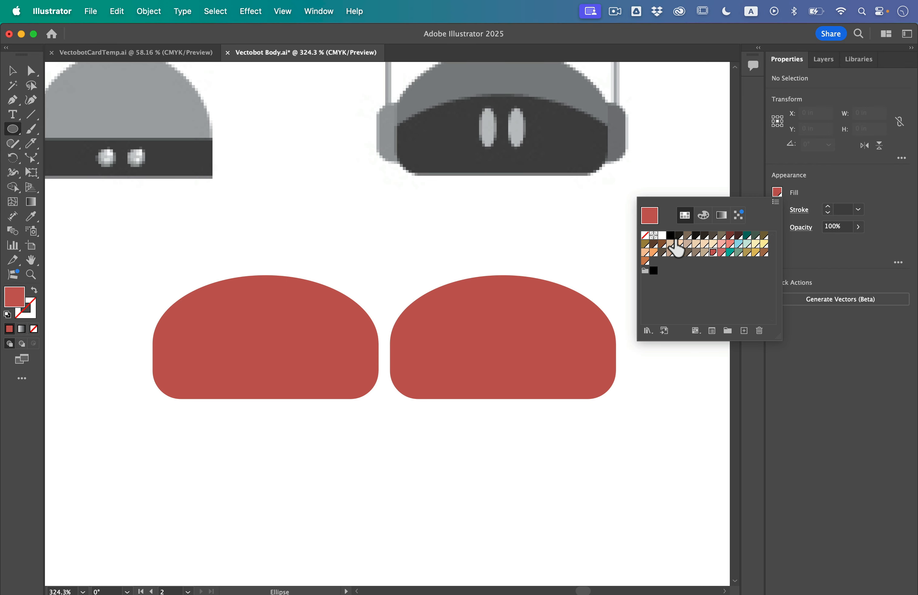
left_click(682, 237)
left_click(115, 343)
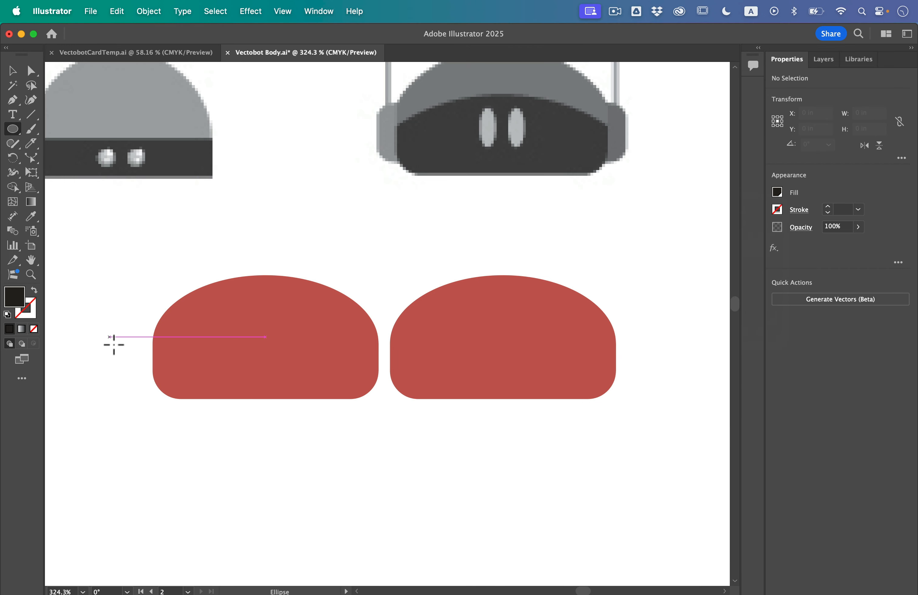
left_click_drag(109, 342, 436, 506)
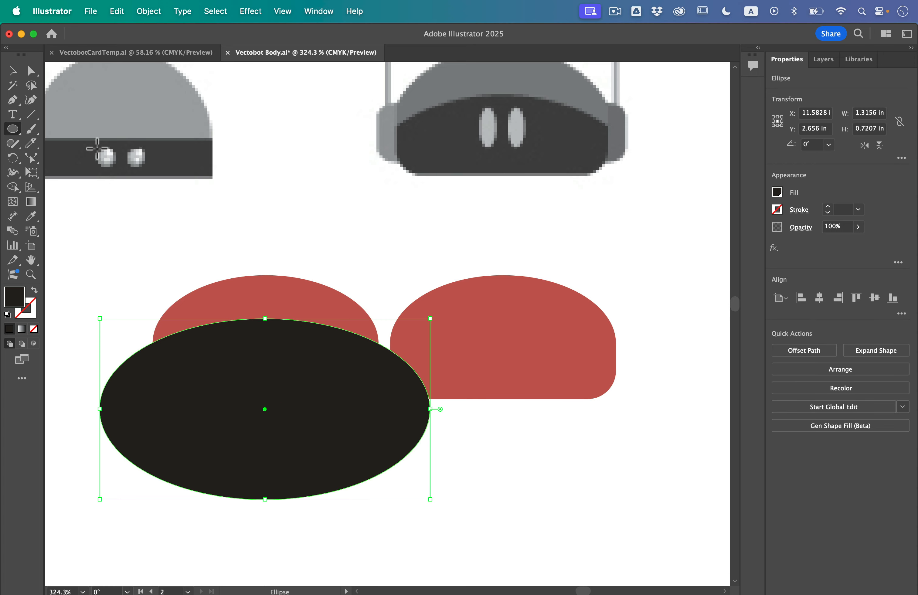
- Swap the ellipse's fill to its stroke and center the ellipse horizontally with the copied red head
left_click(13, 71)
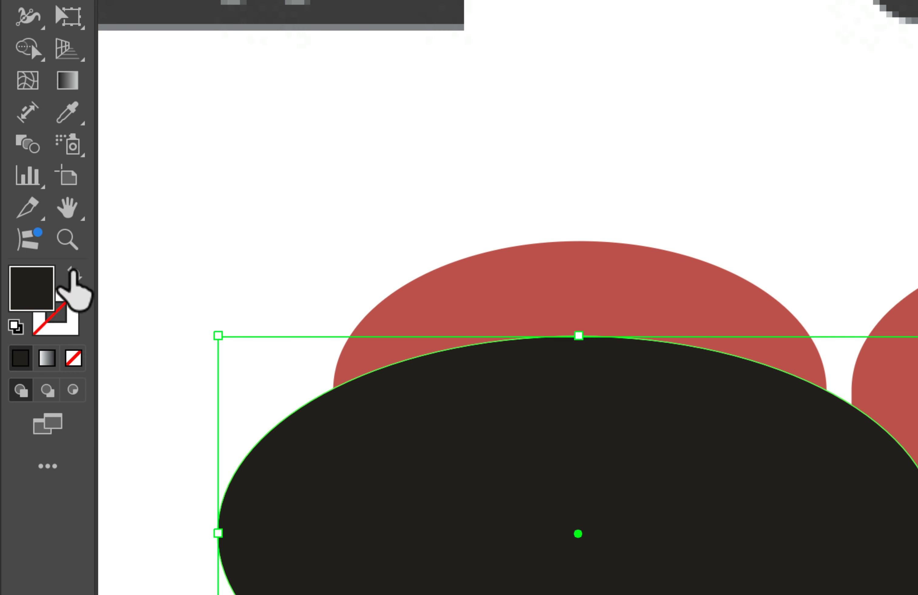
left_click(34, 290)
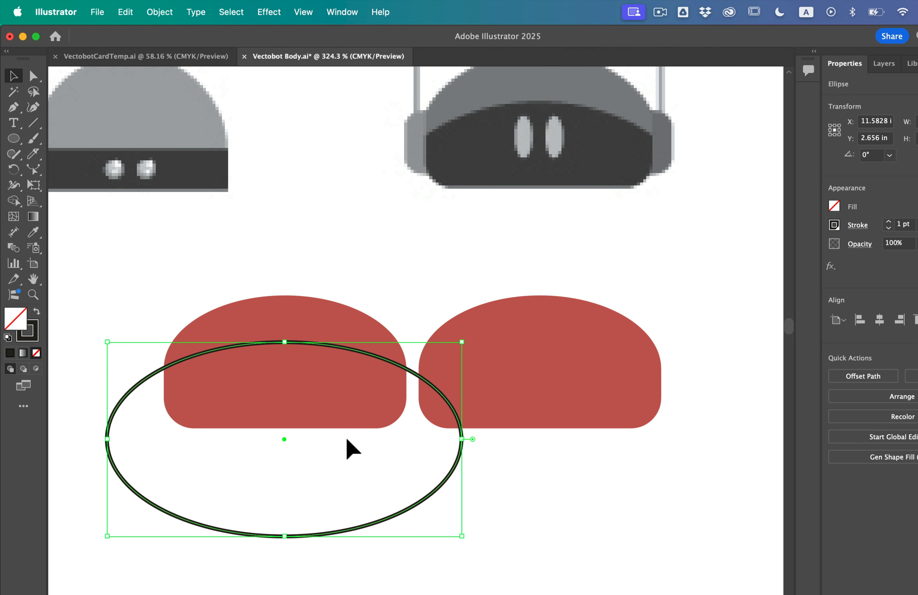
mouse_move(417, 504)
left_mouse_down()
mouse_move(395, 517)
mouse_move(437, 516)
mouse_move(395, 516)
mouse_move(424, 505)
left_mouse_up()
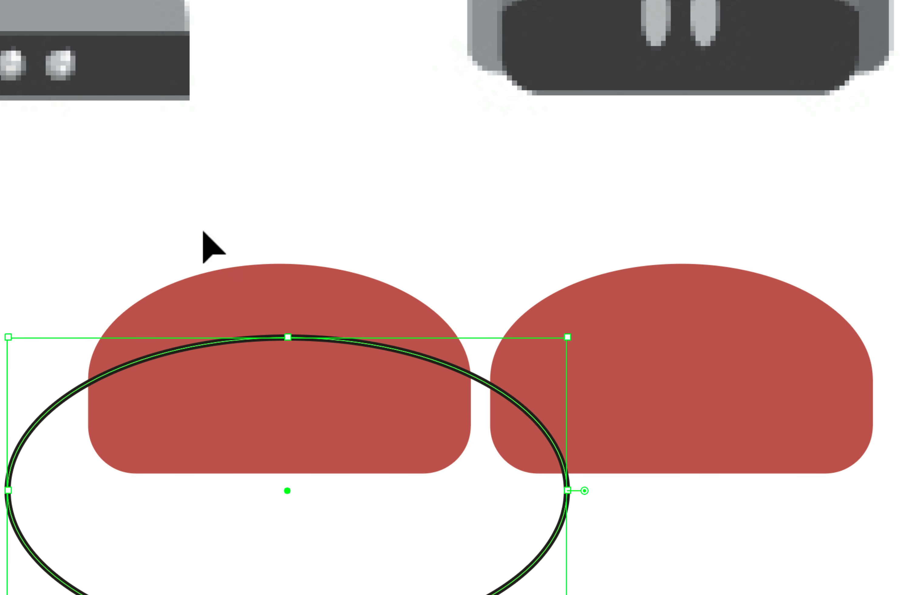
left_click(288, 390, "shift")
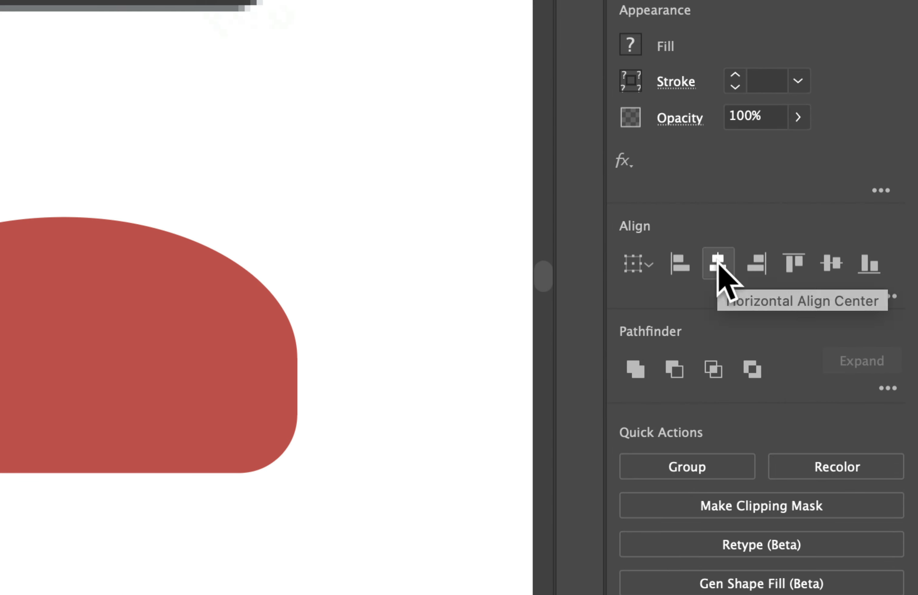
left_click(718, 273)
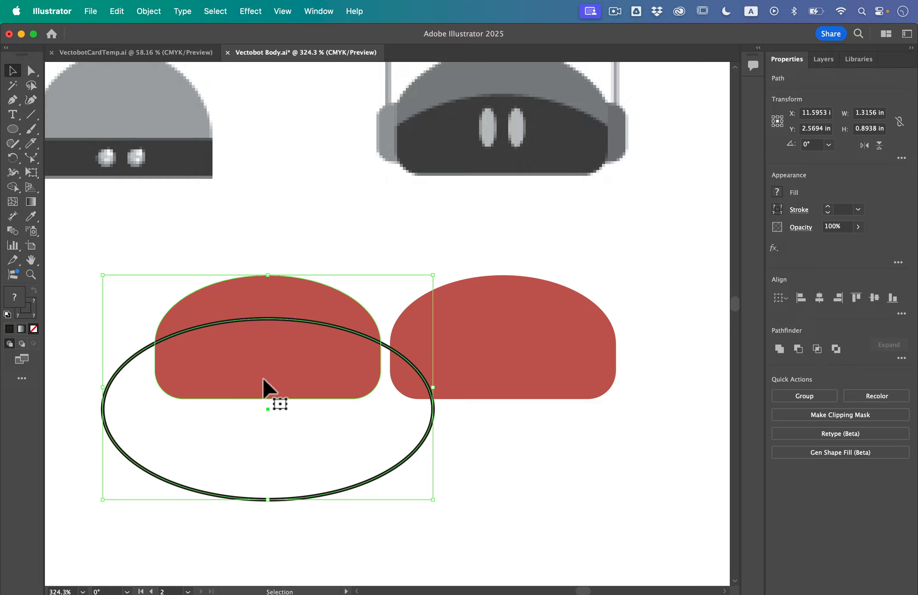
left_click(107, 240)
- Swap the ellipse back to a dark fill and use Shape Builder to remove the red cap and the ellipse area outside the head
left_click(135, 354)
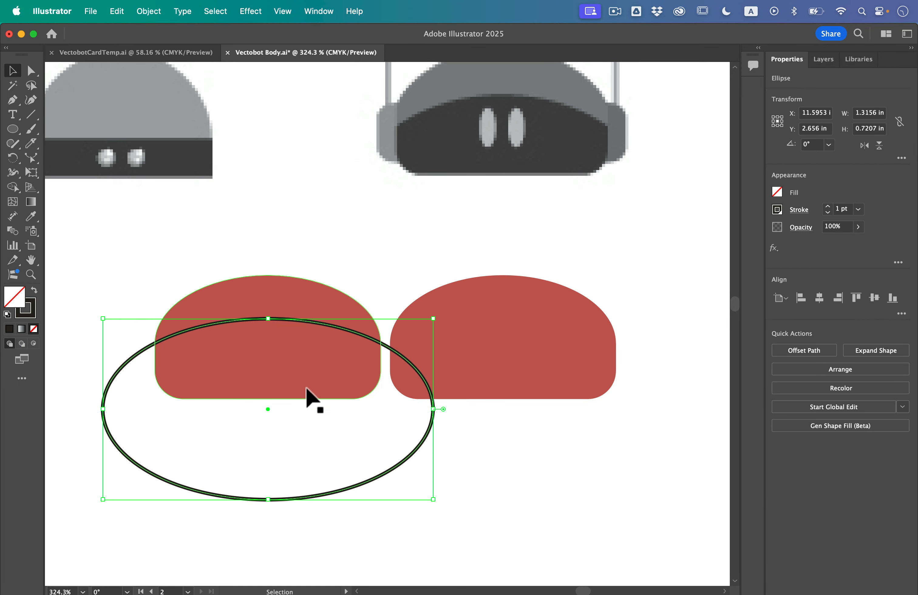
key("shift+x")
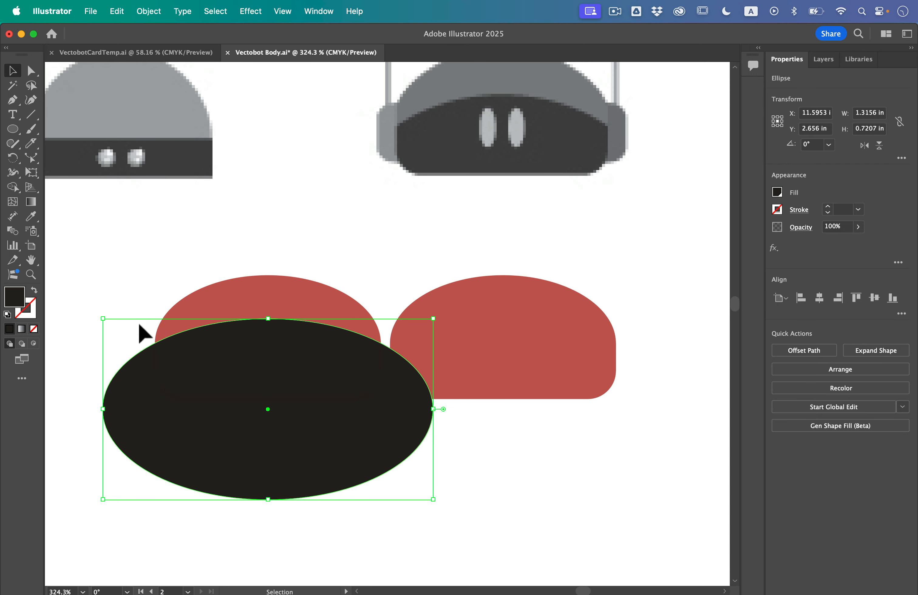
left_click_drag(128, 281, 232, 392)
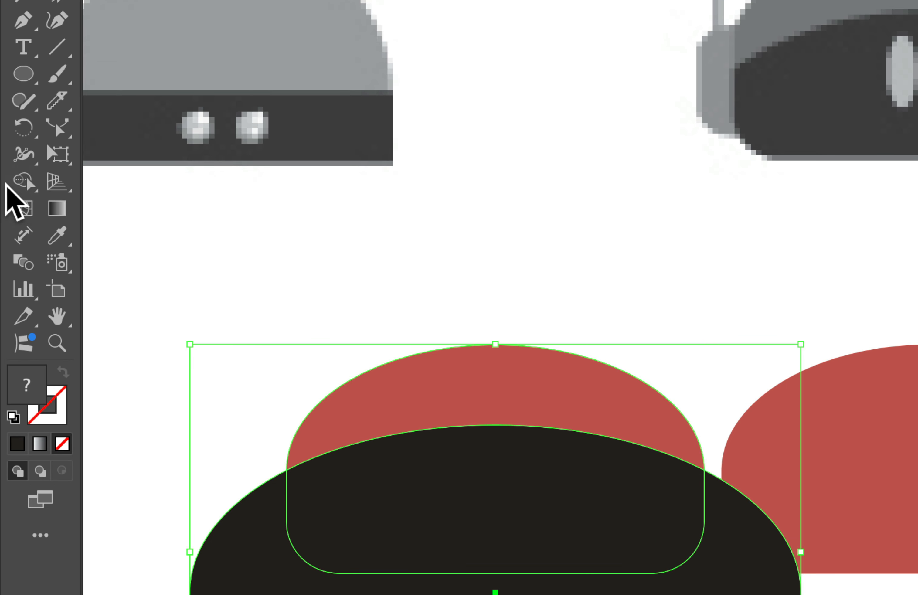
left_click(13, 187)
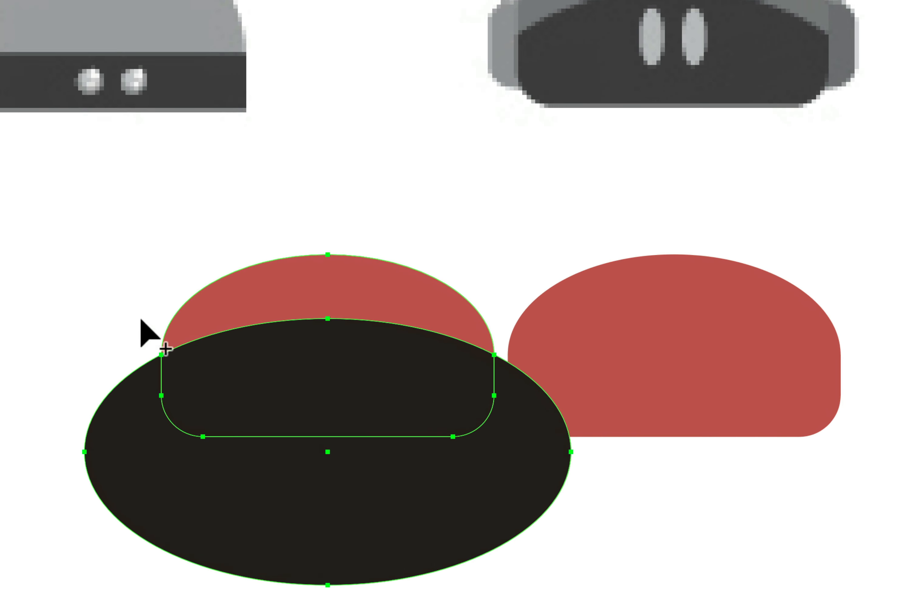
left_click(234, 300, "alt")
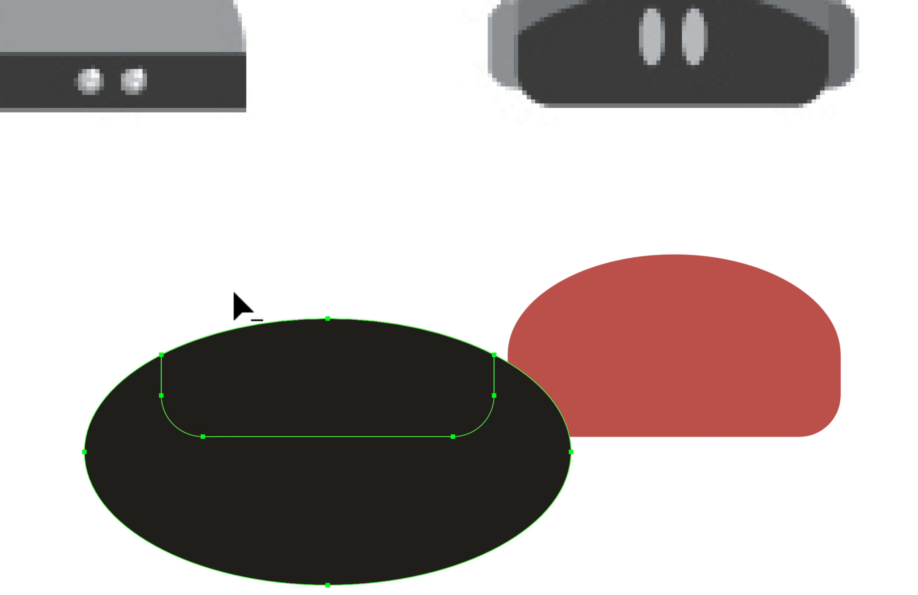
left_click(121, 418, "alt")
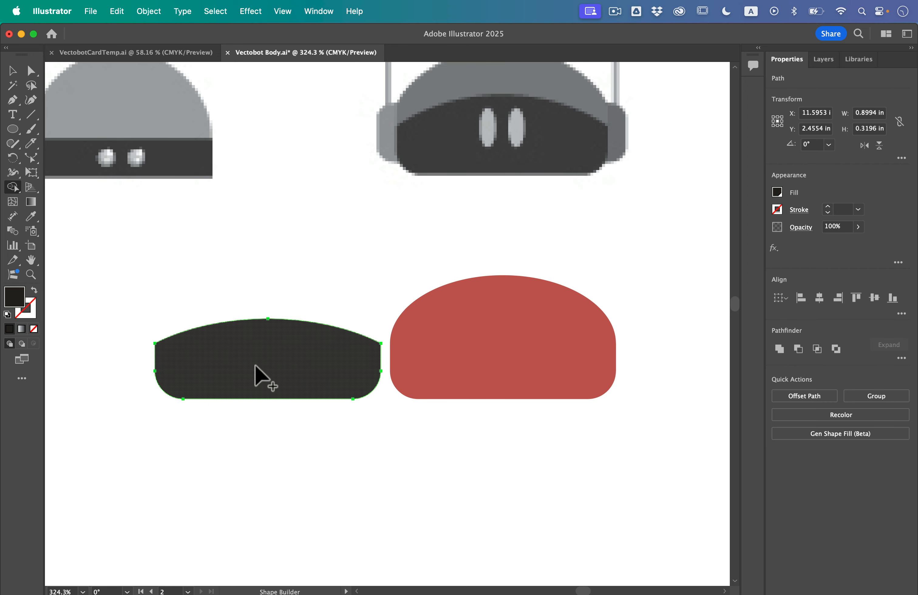
- Move the dark visor shape onto the original red head, center the two horizontally, and raise the visor until their bottom edges match
key("v")
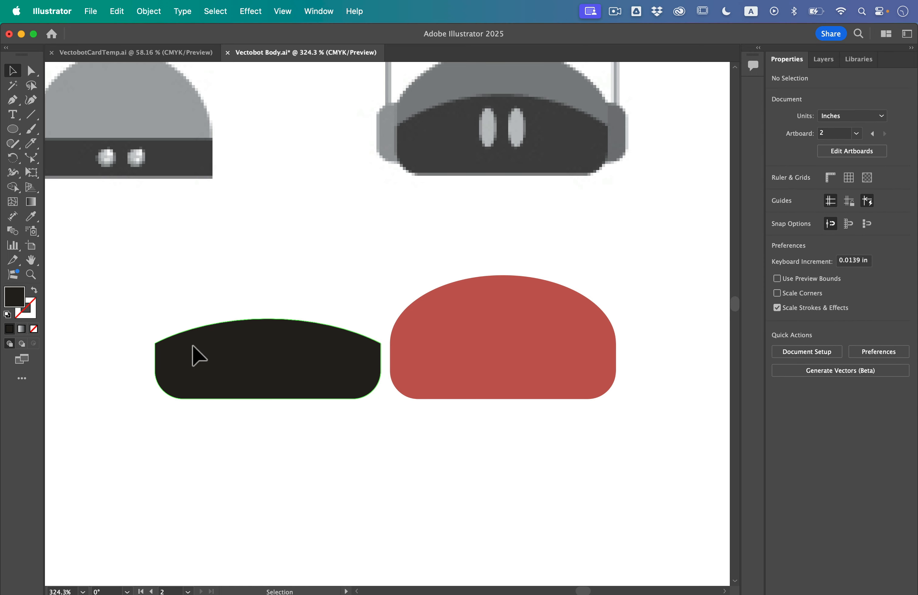
left_click_drag(191, 357, 442, 363)
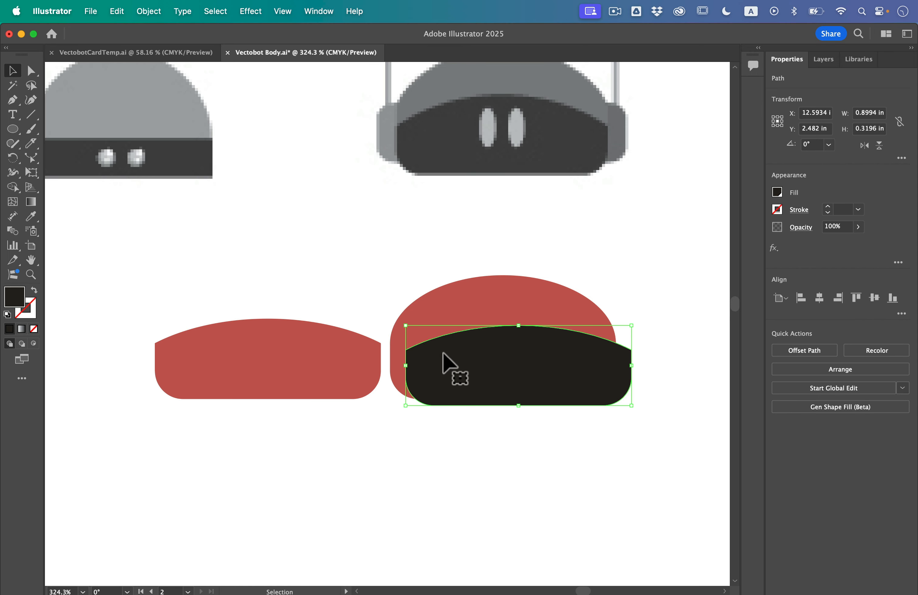
scroll(547, 313, "up", 3)
left_click_drag(444, 231, 531, 387)
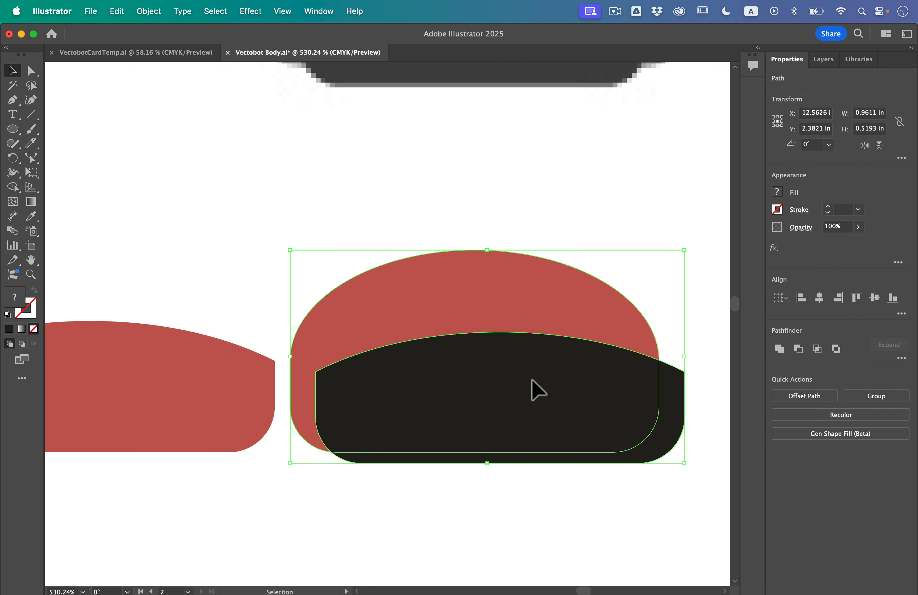
left_click(819, 298)
left_click(511, 212)
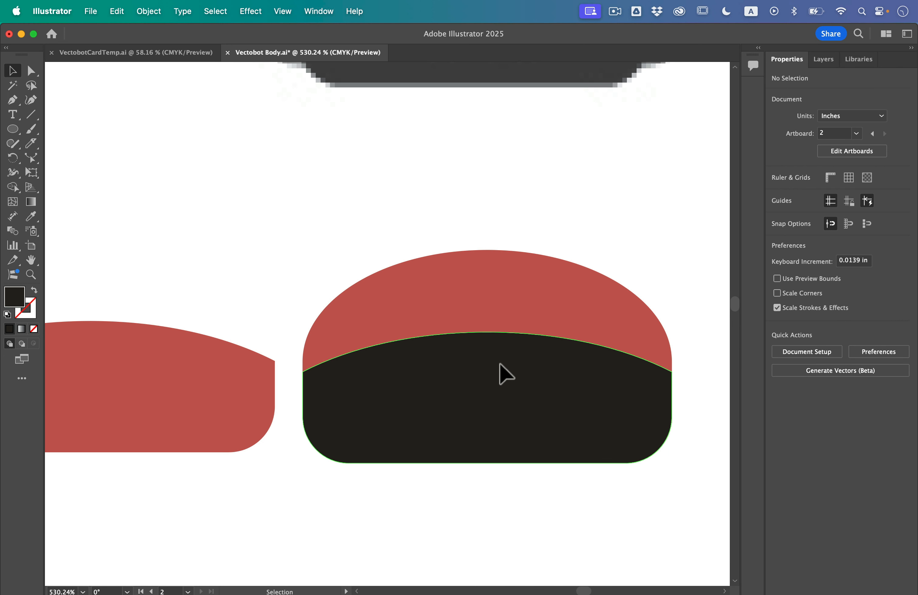
left_click_drag(499, 365, 500, 355)
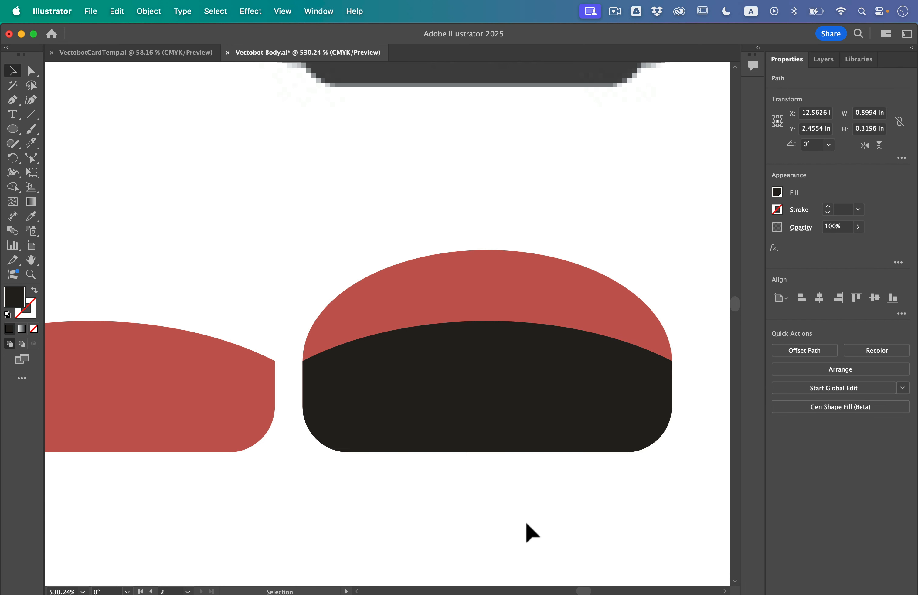
left_click(527, 530)
- Delete the leftover red visor-shaped piece beside the head
left_click(181, 386)
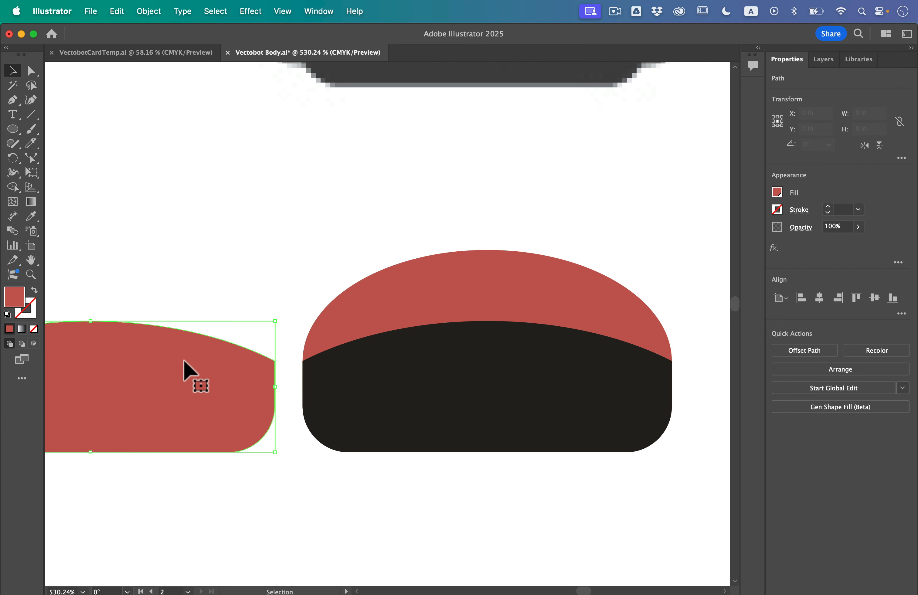
key("Delete")
scroll(522, 288, "right", 5)
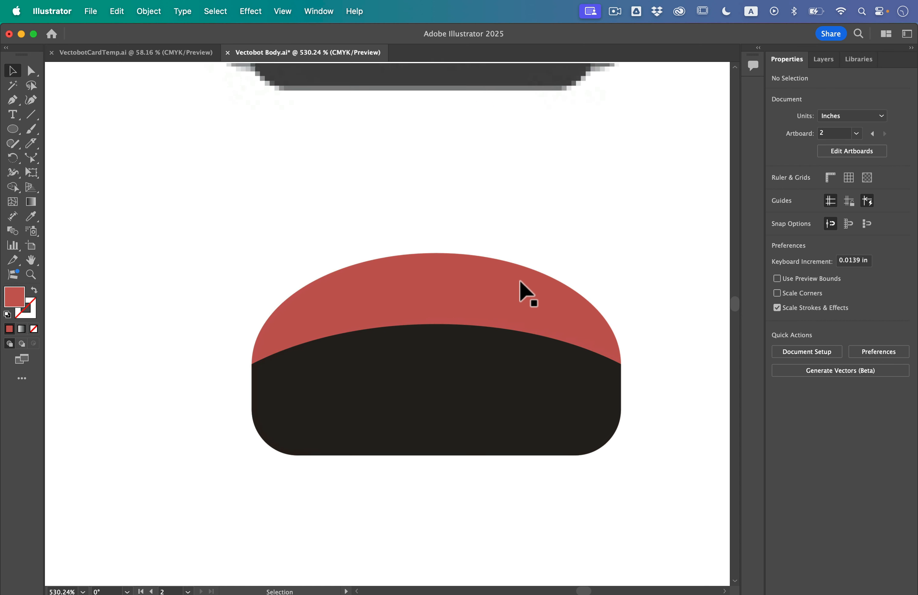
- Recolor the dark visor on the twin-antenna robot's red head with a dark brown fill
left_click(513, 355)
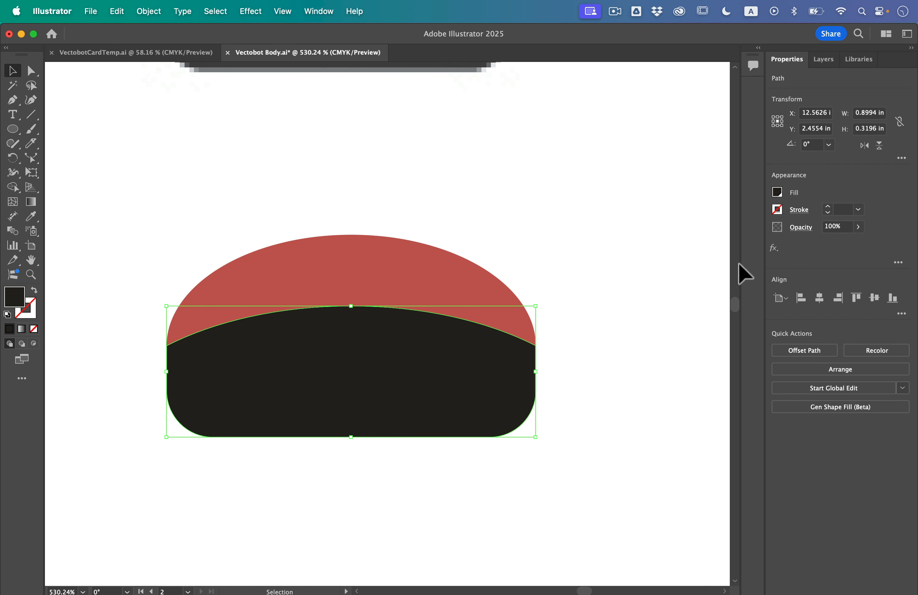
left_click(778, 192)
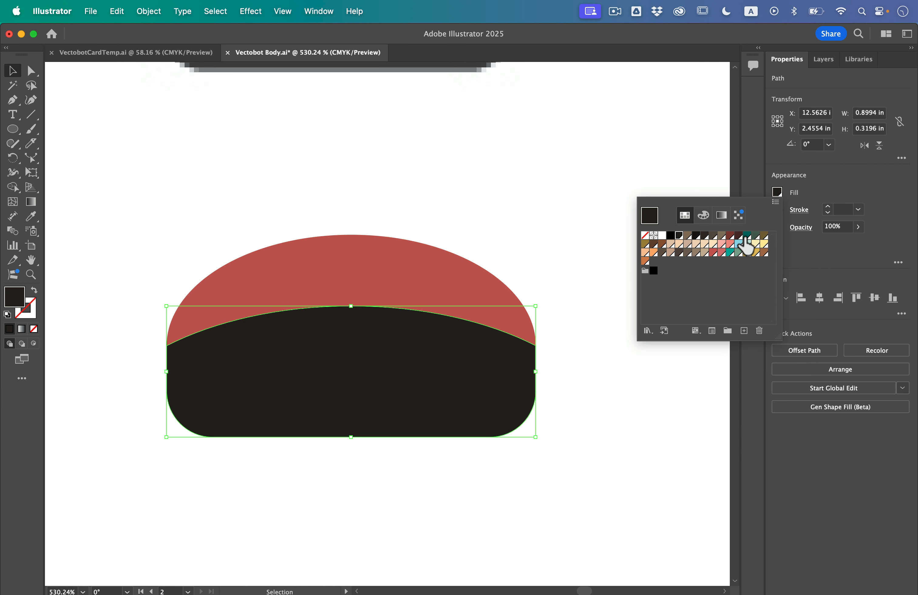
left_click(738, 236)
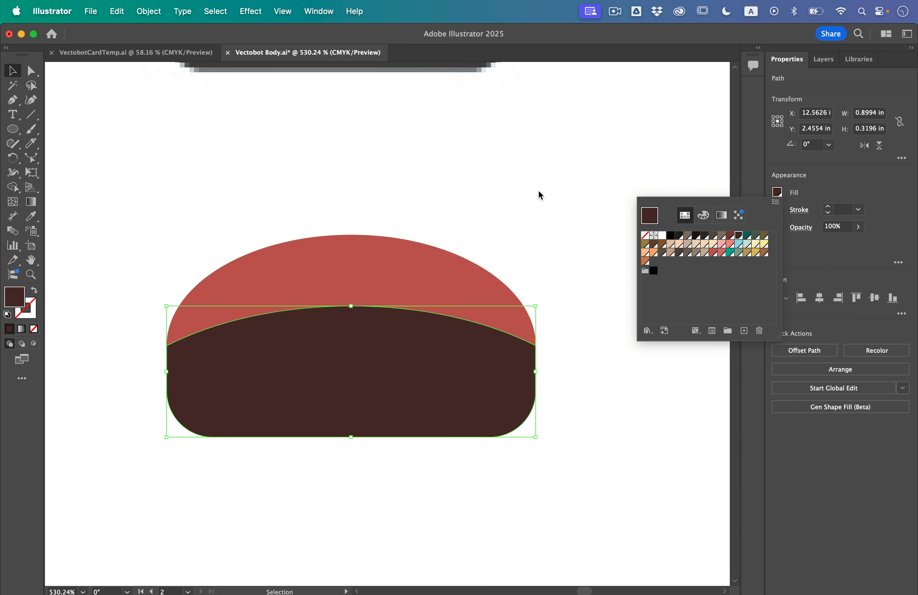
left_click(139, 164)
- Draw two tall light pink oval eyes without stroke side by side on the brown visor
left_click_drag(13, 129, 46, 158)
left_click(778, 192)
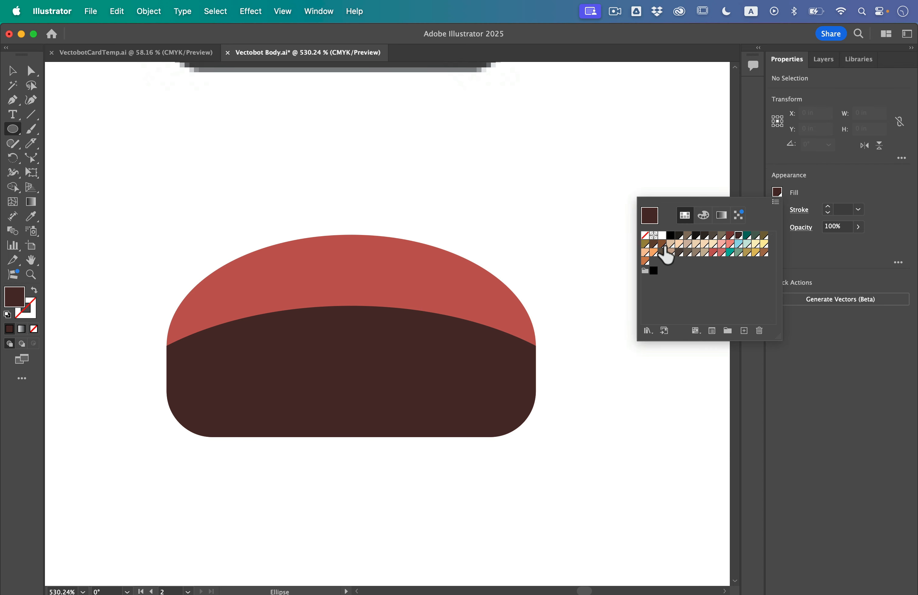
left_click(662, 235)
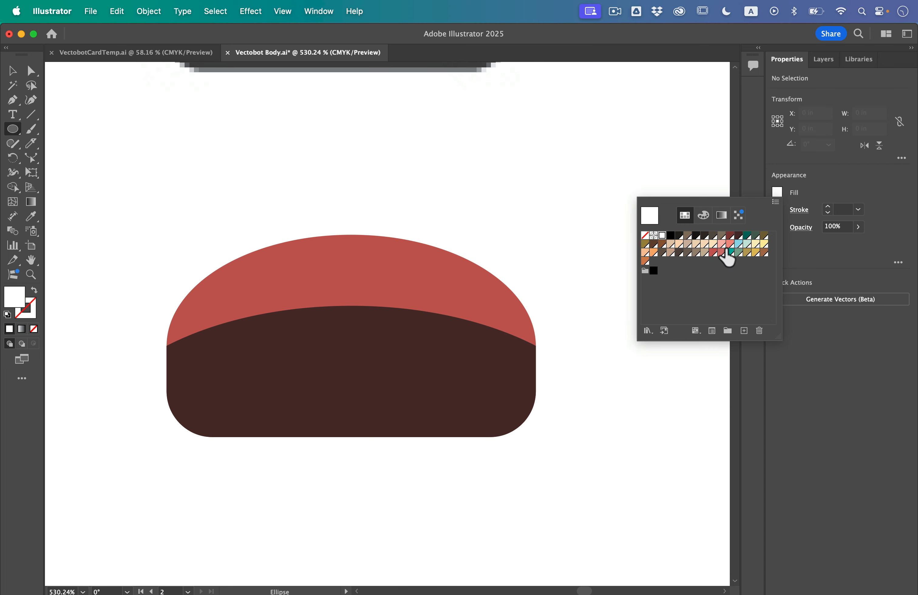
left_click(724, 250)
left_click(292, 356)
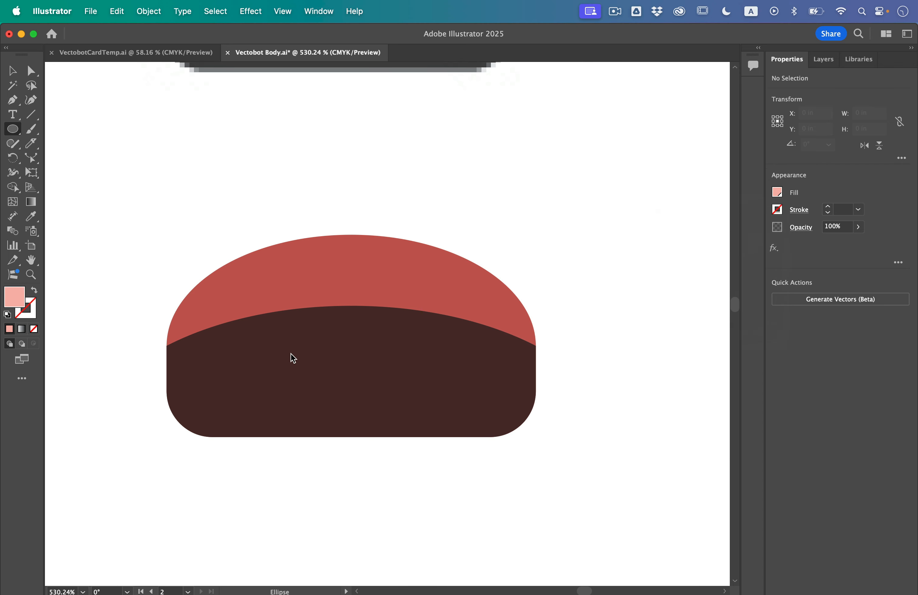
mouse_move(269, 328)
left_mouse_down()
mouse_move(299, 380)
mouse_move(328, 379)
mouse_move(339, 336)
mouse_move(394, 344)
left_mouse_up()
key("v")
left_click(150, 152)
left_click(403, 214)
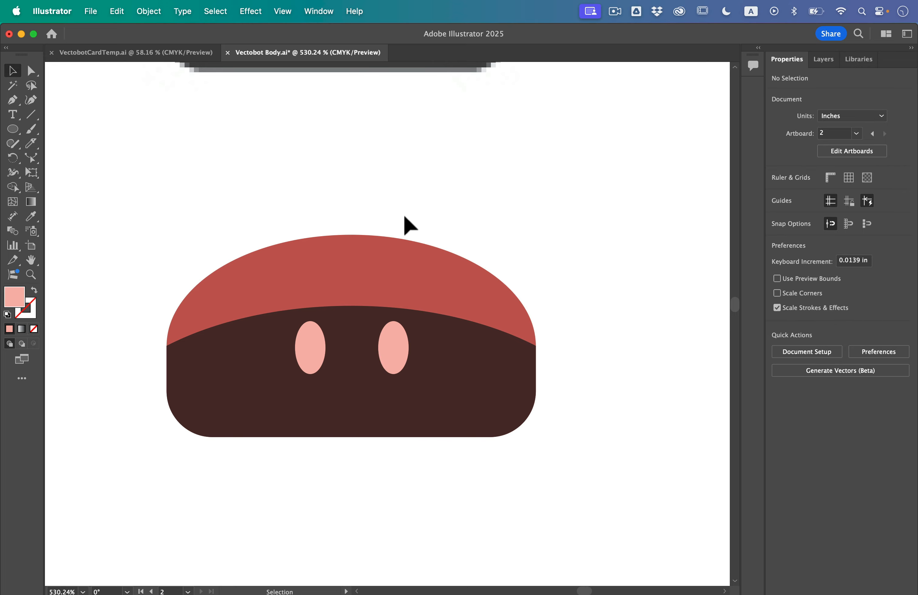
- Draw a slanted line about 0.07 in wide and 0.36 in high beside the first gray robot's head, with a 2 pt black stroke and no fill
key("super+0")
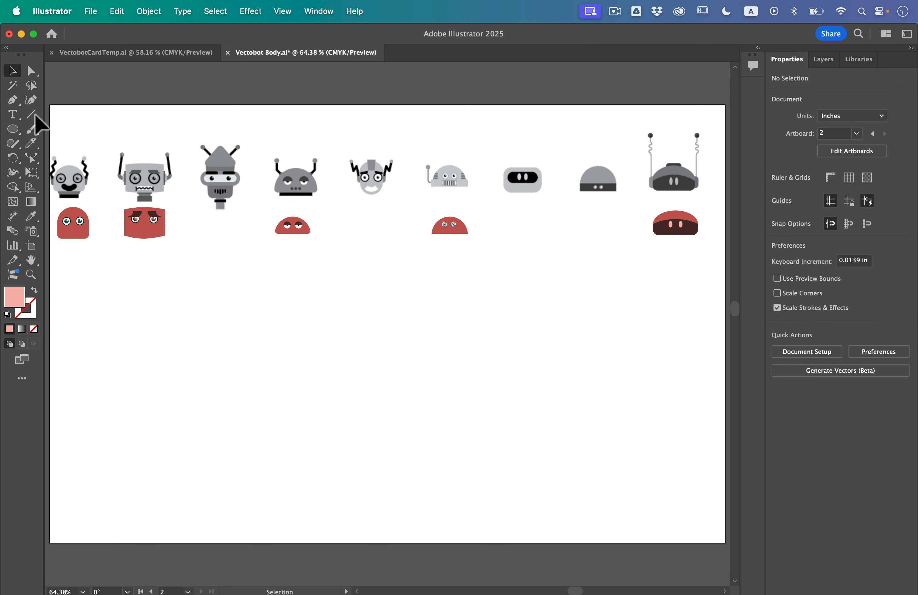
scroll(57, 148, "up", 3)
scroll(54, 130, "up", 4)
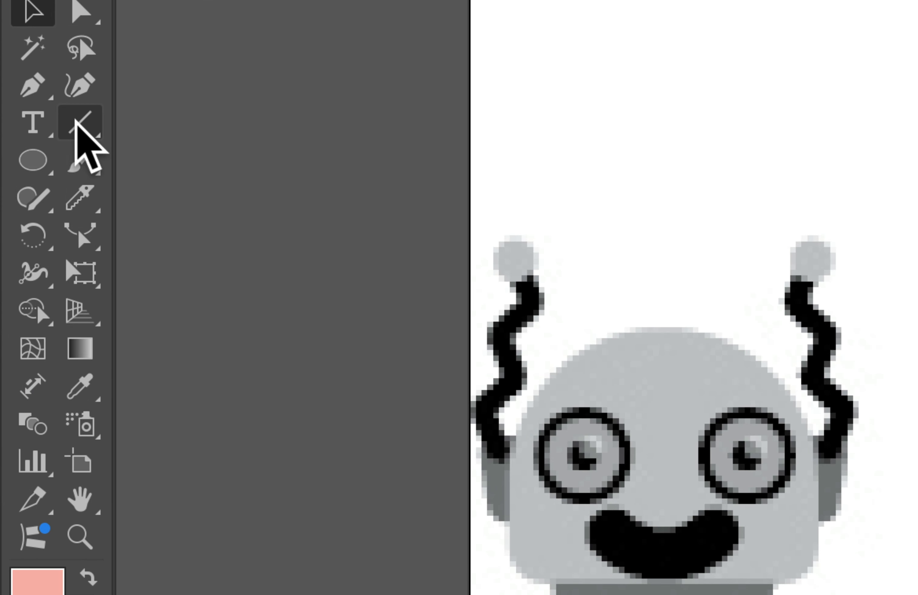
left_click(30, 113)
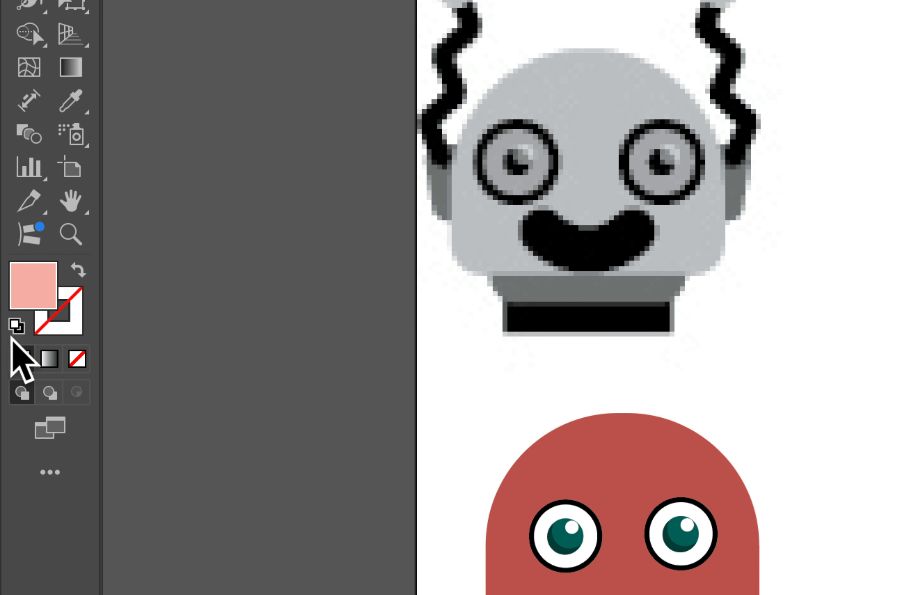
left_click(16, 328)
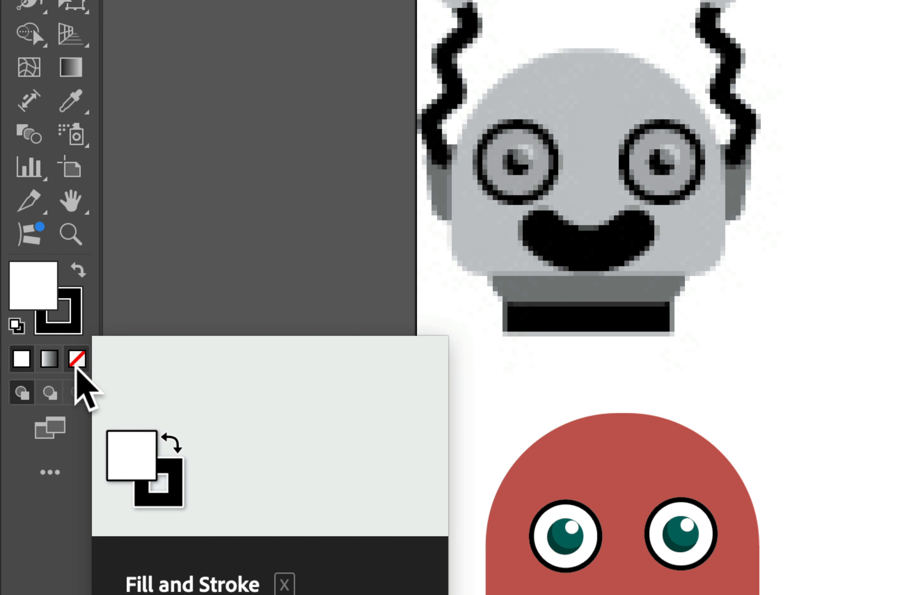
left_click(77, 358)
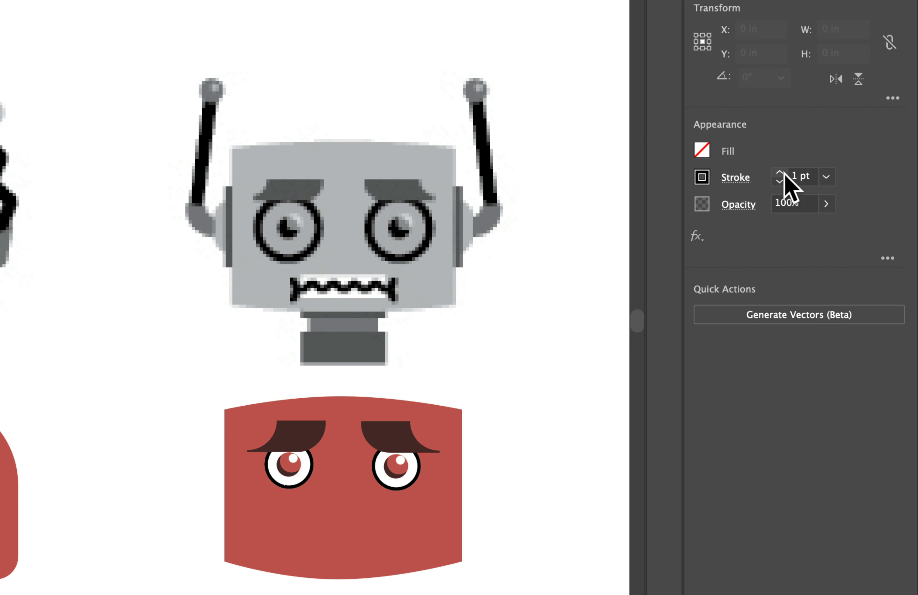
left_click(780, 173)
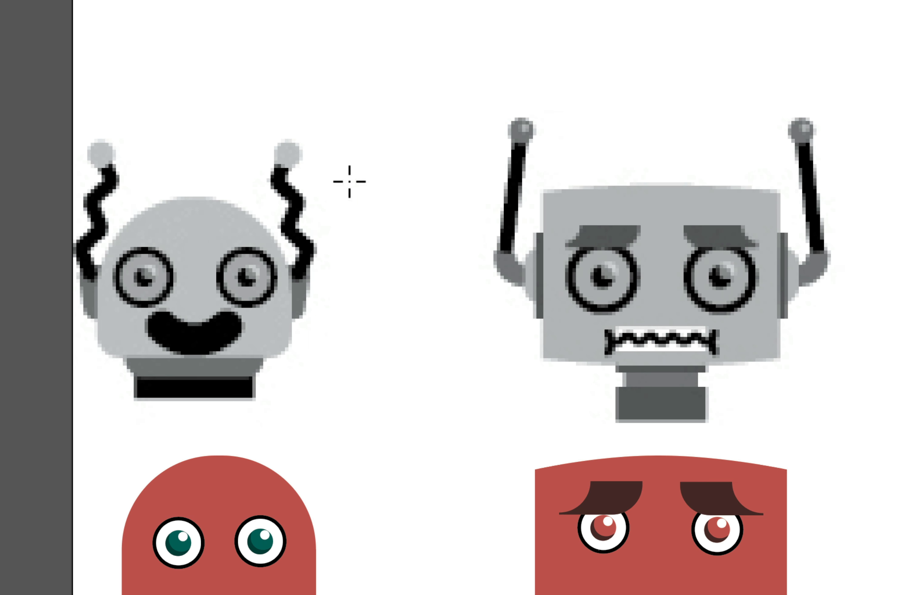
left_click_drag(353, 165, 375, 277)
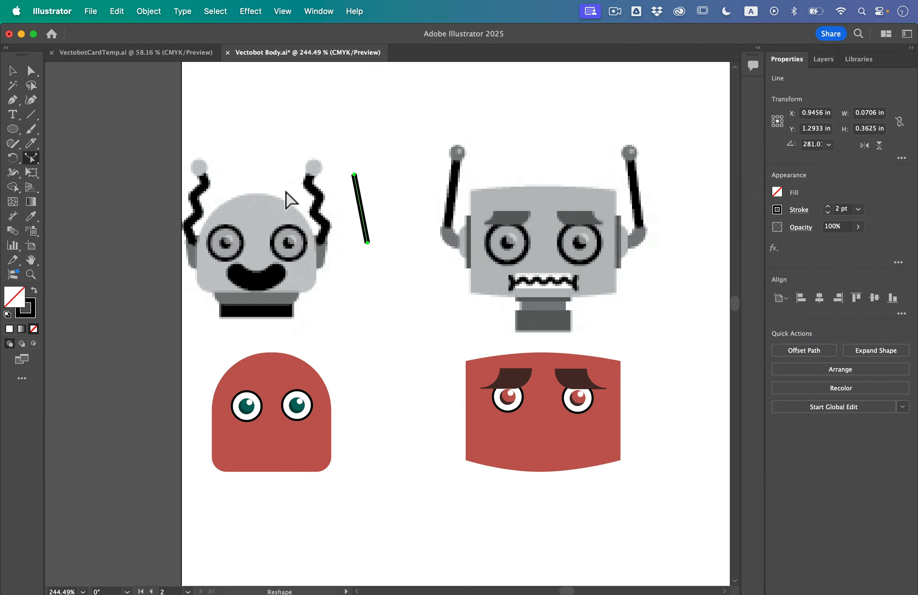
- Add four anchor points spaced along the slanted line with the Reshape tool
scroll(328, 190, "up", 5)
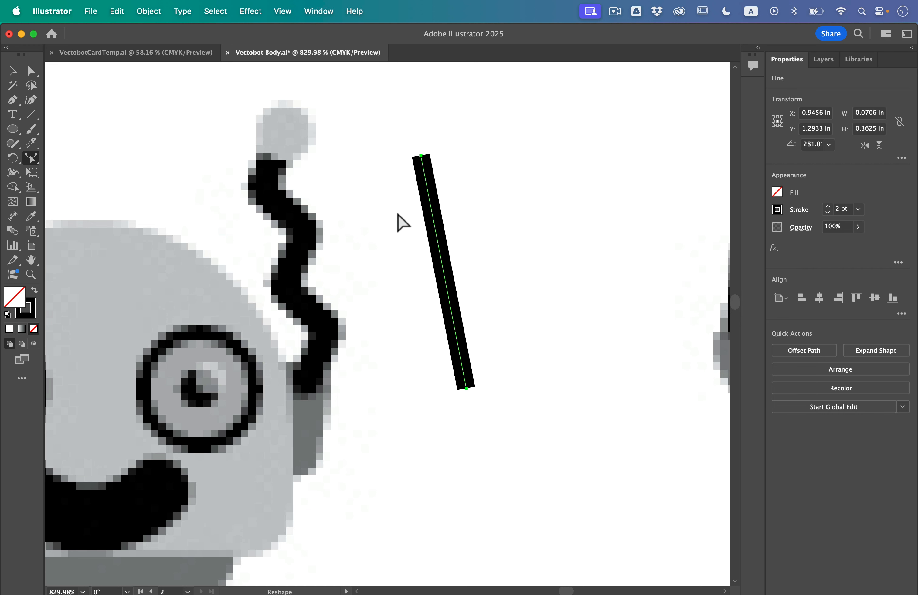
left_click(426, 186)
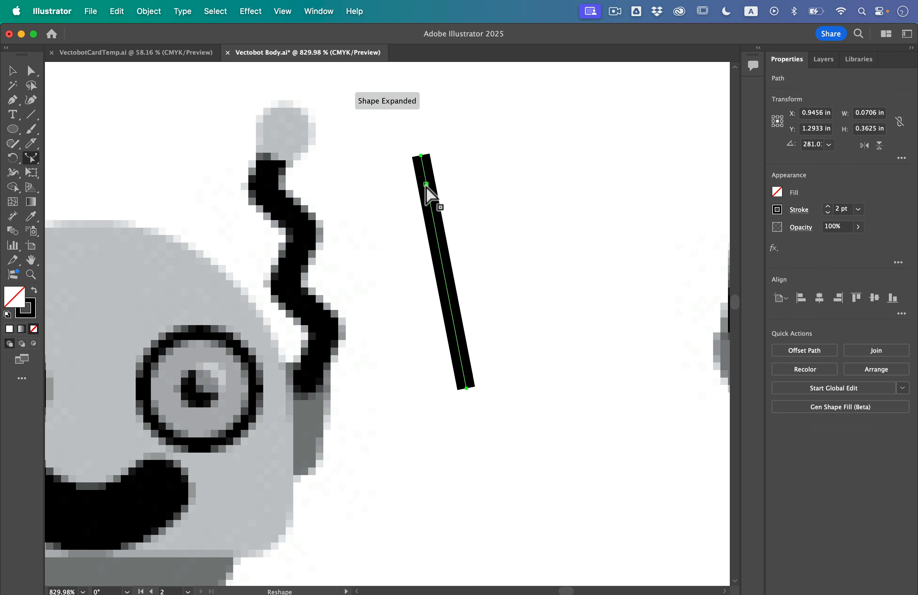
left_click(435, 227)
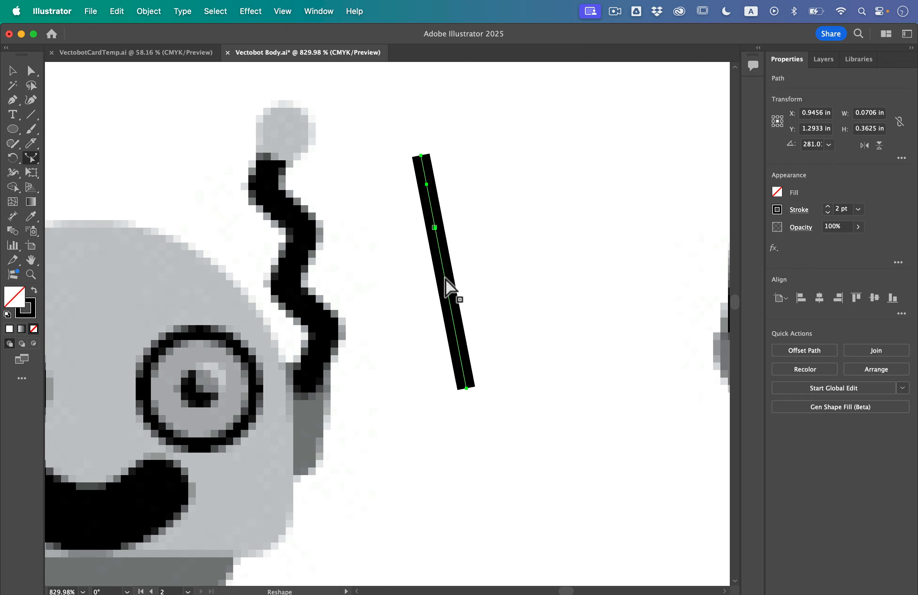
left_click(454, 331)
- Offset the line's anchor points alternately to either side so that it forms a wavy antenna like the gray robot's
left_click(28, 71)
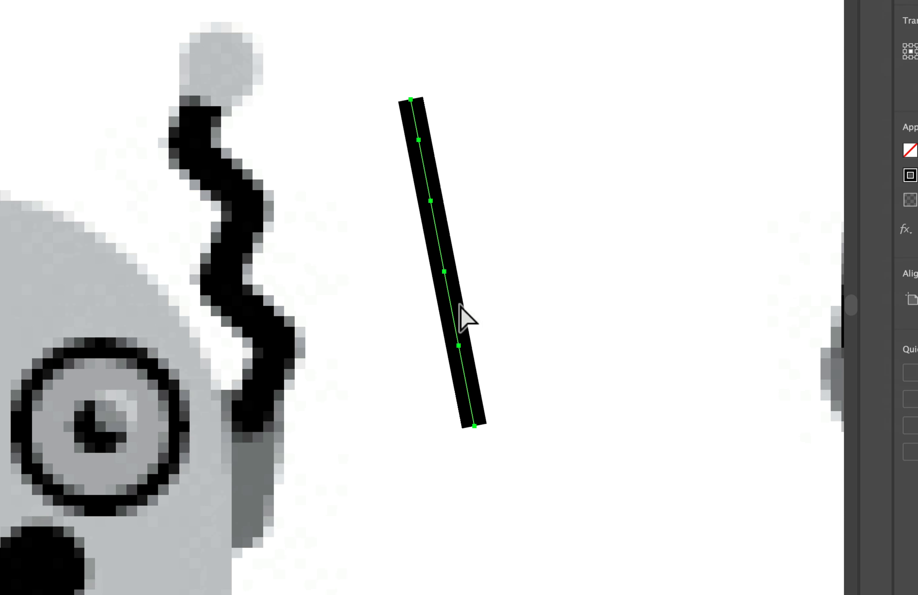
left_click(455, 331)
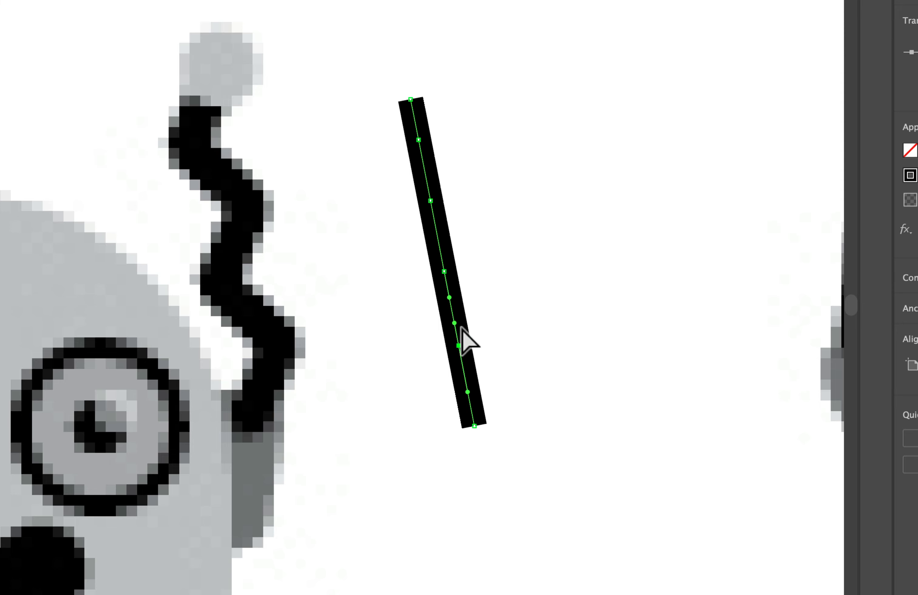
mouse_move(458, 346)
left_mouse_down()
mouse_move(487, 348)
mouse_move(494, 337)
left_mouse_up()
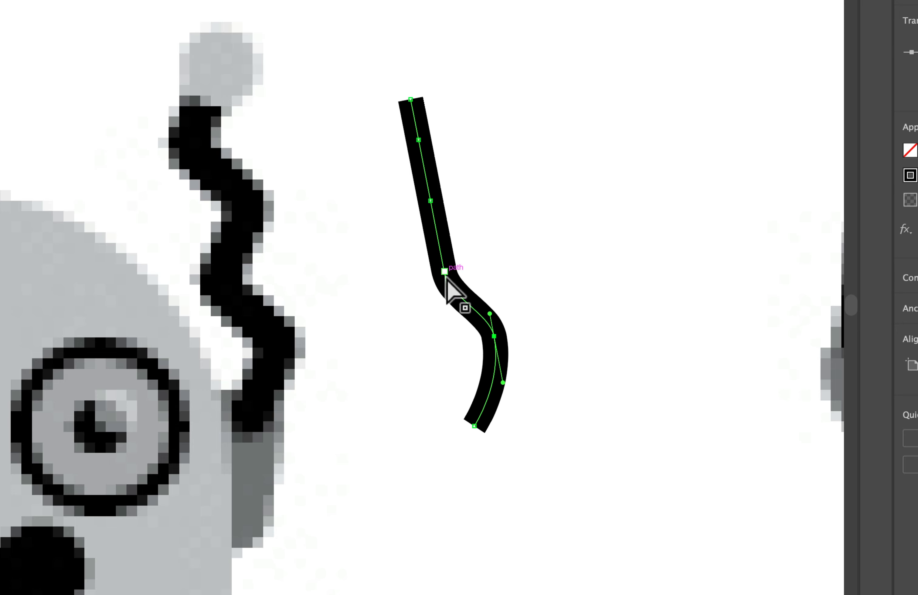
mouse_move(444, 271)
left_mouse_down()
mouse_move(445, 287)
mouse_move(431, 269)
left_mouse_up()
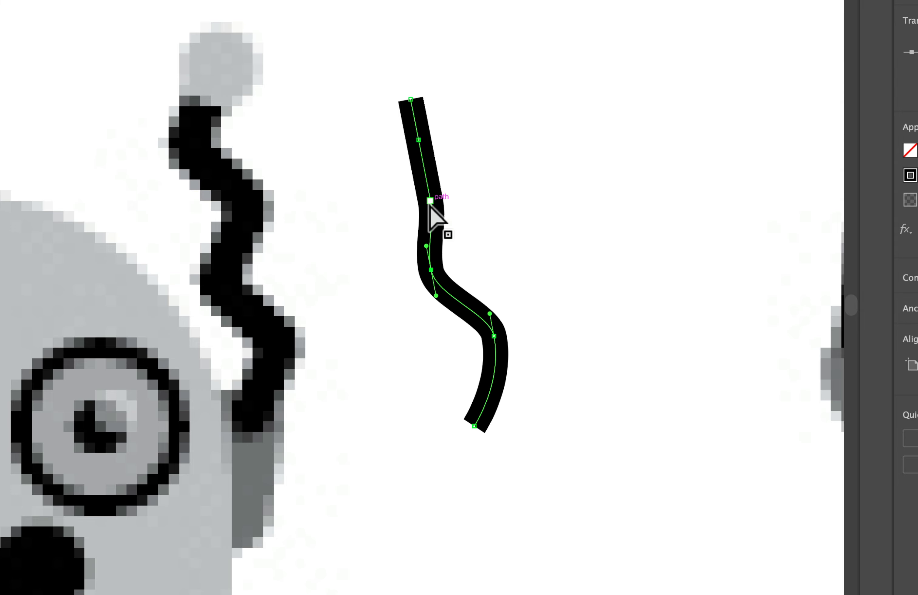
left_click_drag(431, 202, 461, 197)
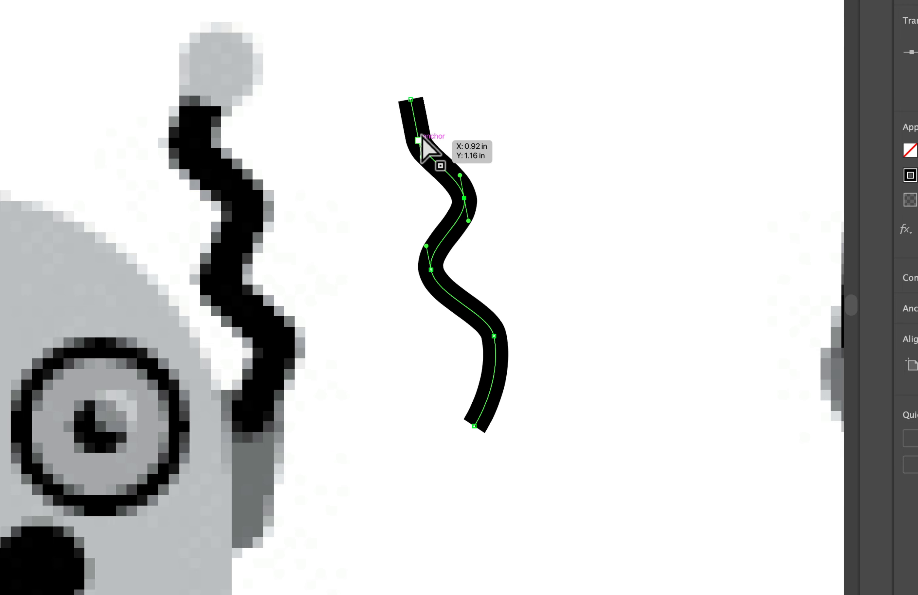
left_click_drag(410, 99, 435, 99)
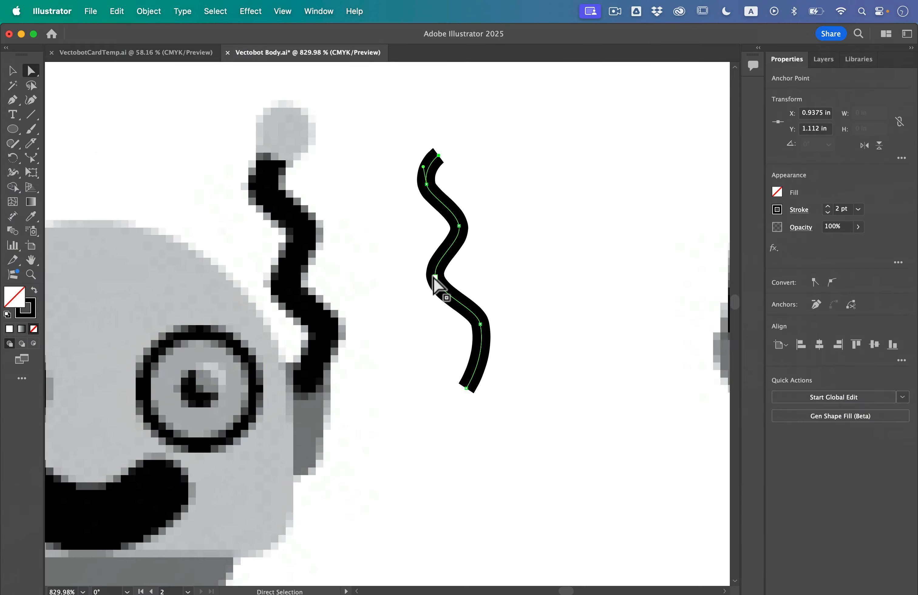
- Set the wavy antenna's stroke weight to 3 pt and give it round caps
left_click(828, 207)
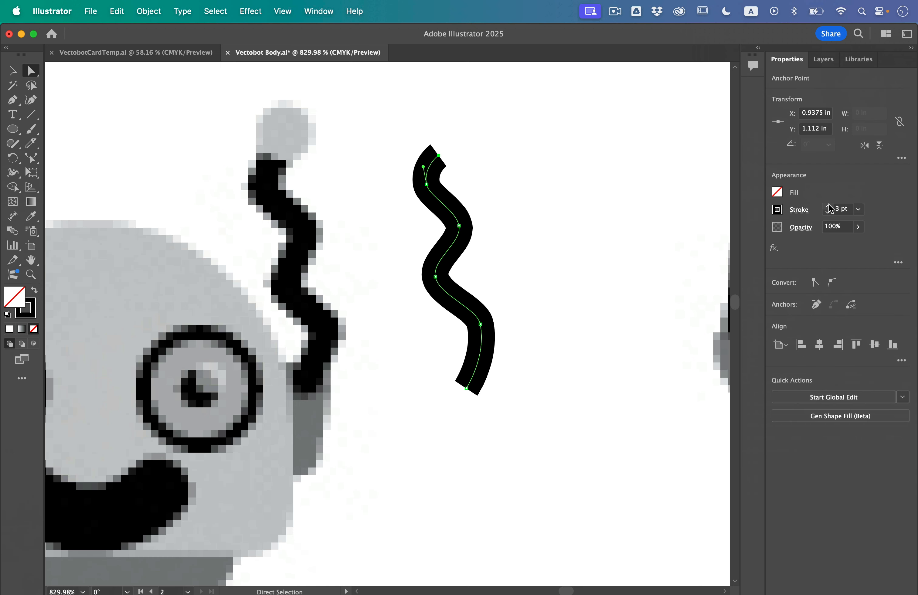
left_click(799, 209)
left_click(734, 242)
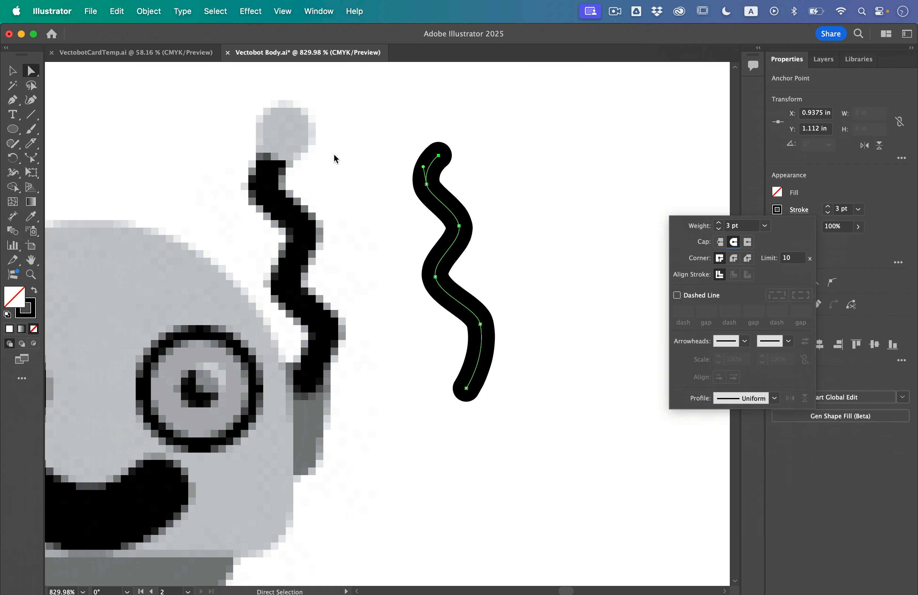
left_click(335, 156)
- Draw a dark red circle about 0.09 in across with no stroke on the upper end of the wavy antenna
left_click_drag(12, 129, 50, 156)
key("shift+x")
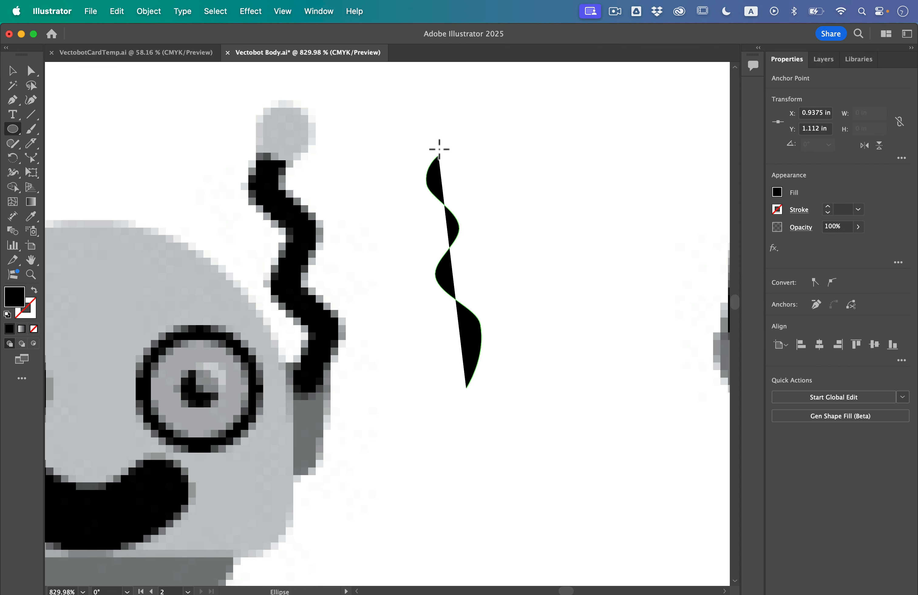
key("super+z")
left_click(516, 205, "super")
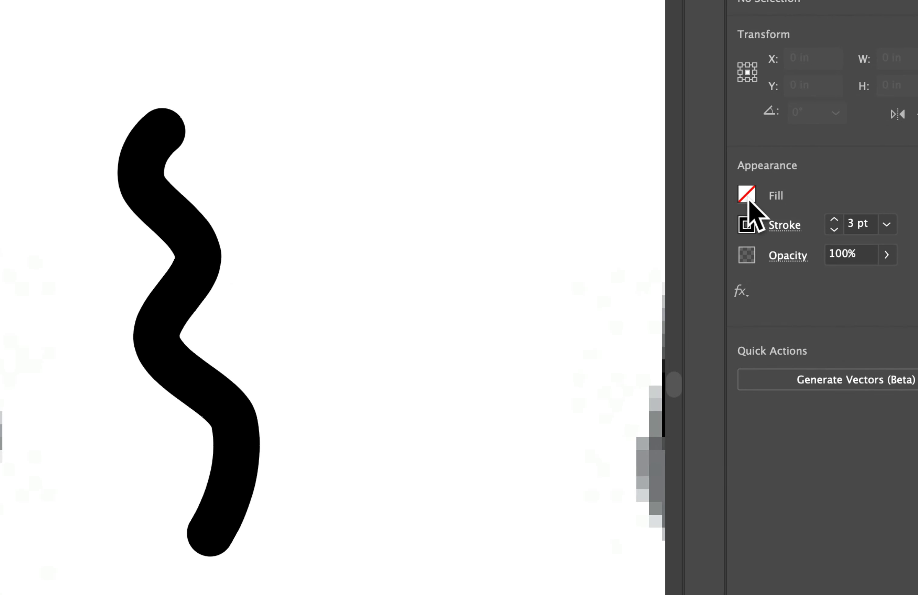
left_click(777, 192)
left_click(665, 270)
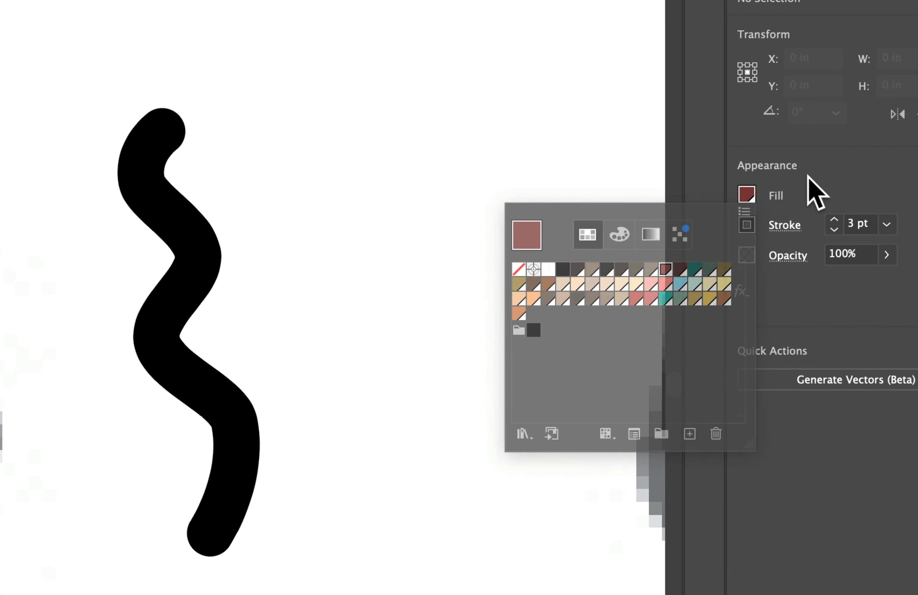
left_click(747, 225)
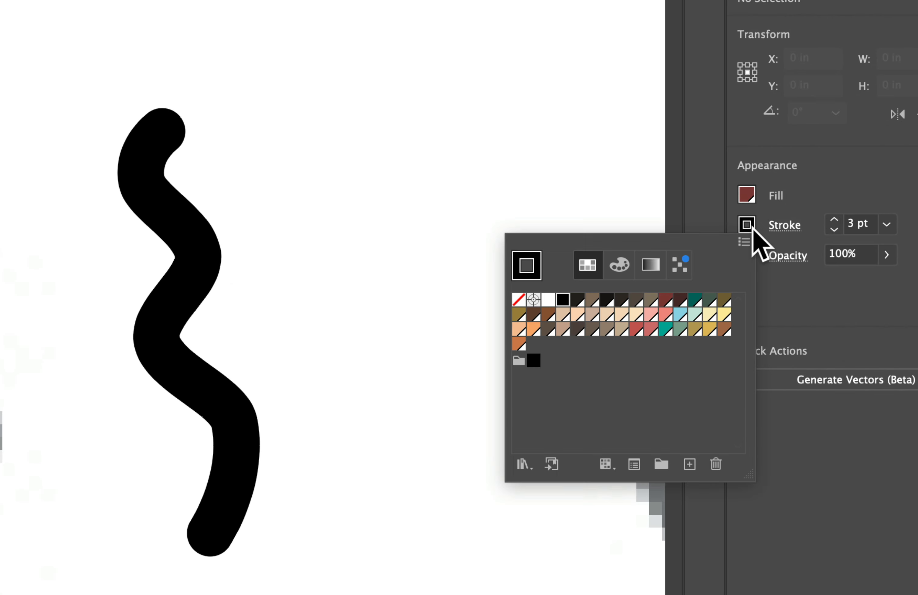
left_click(518, 300)
mouse_move(154, 72)
left_mouse_down()
mouse_move(261, 164)
mouse_move(235, 137)
left_mouse_up()
- Draw a dark red rounded rectangle about 0.09 by 0.22 in at the antenna's lower end and send it to the back
scroll(299, 235, "down", 5)
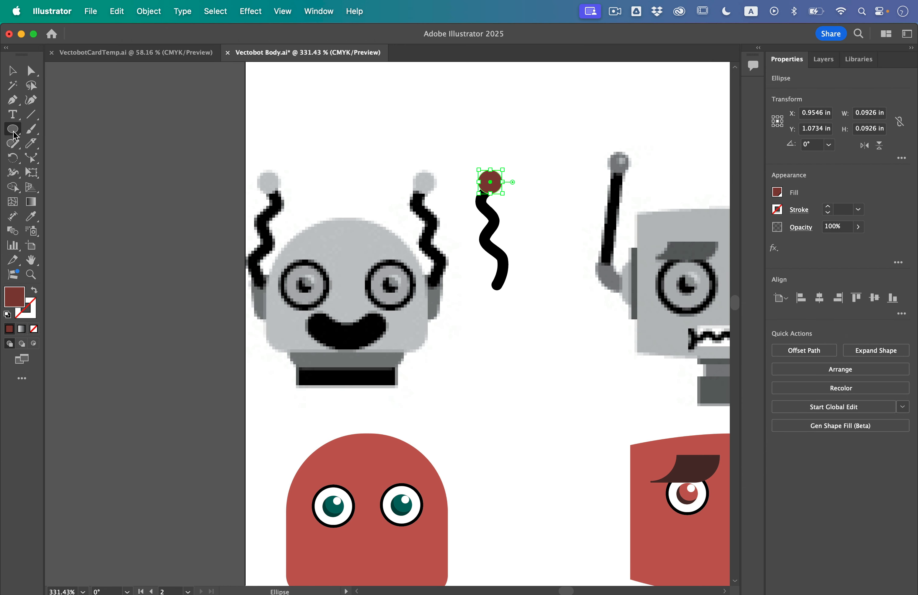
left_click_drag(14, 132, 48, 146)
left_click_drag(476, 285, 508, 323)
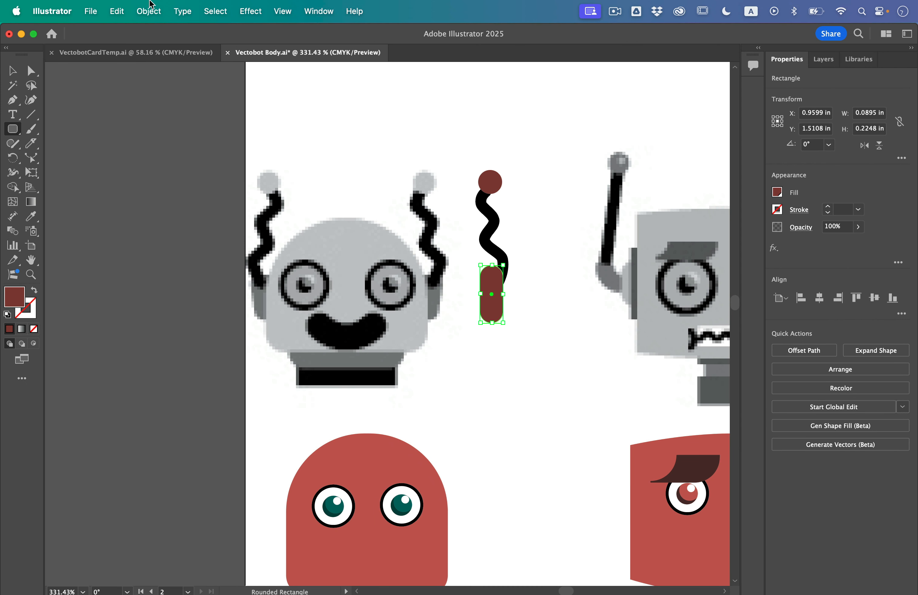
left_click(150, 6)
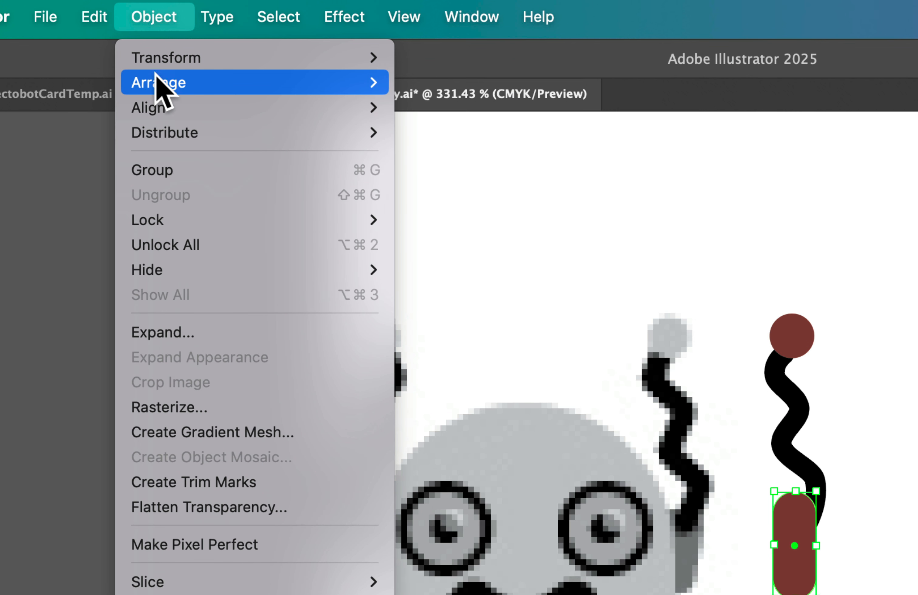
mouse_move(150, 45)
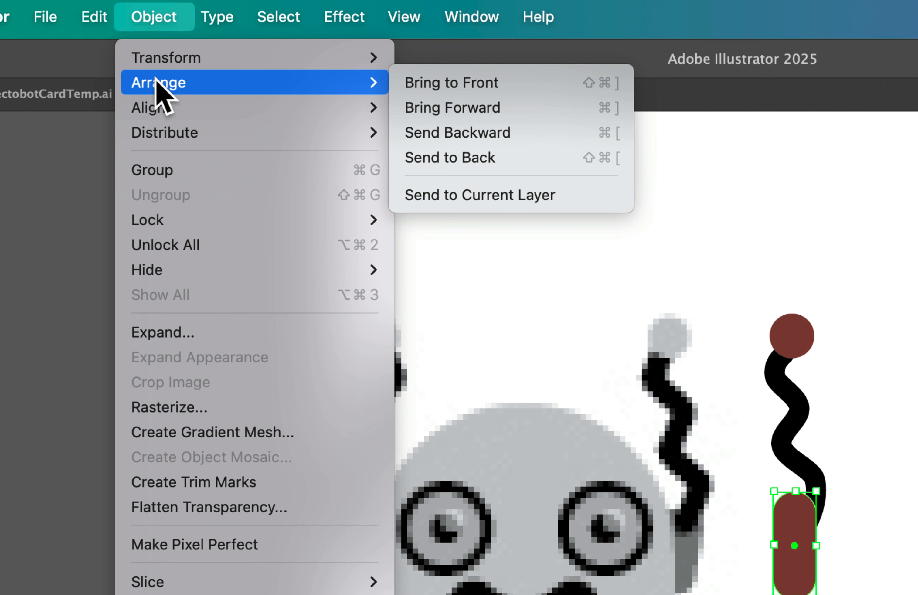
left_click(448, 162)
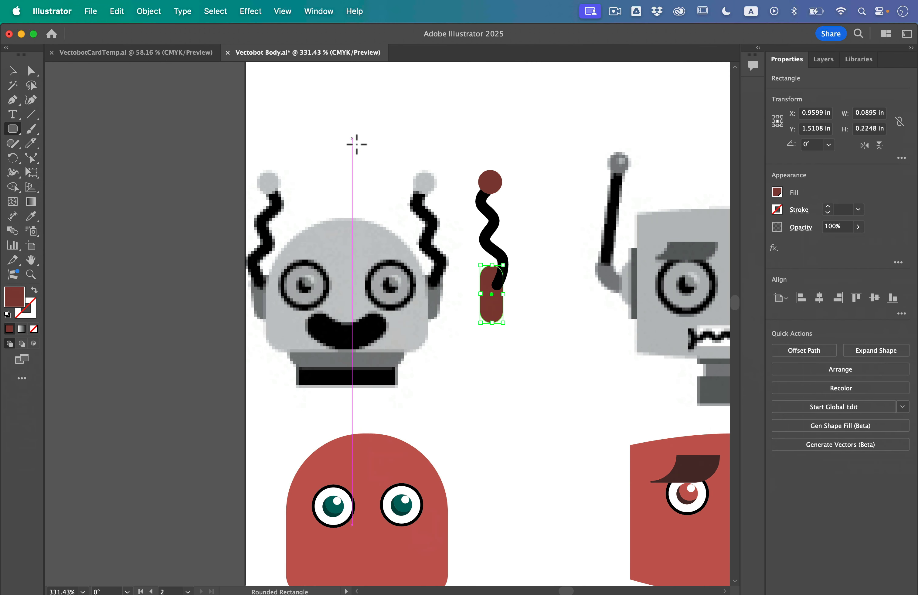
- Move the complete antenna, with its circle and rounded base, onto the right side of the red domed head
left_click(10, 78)
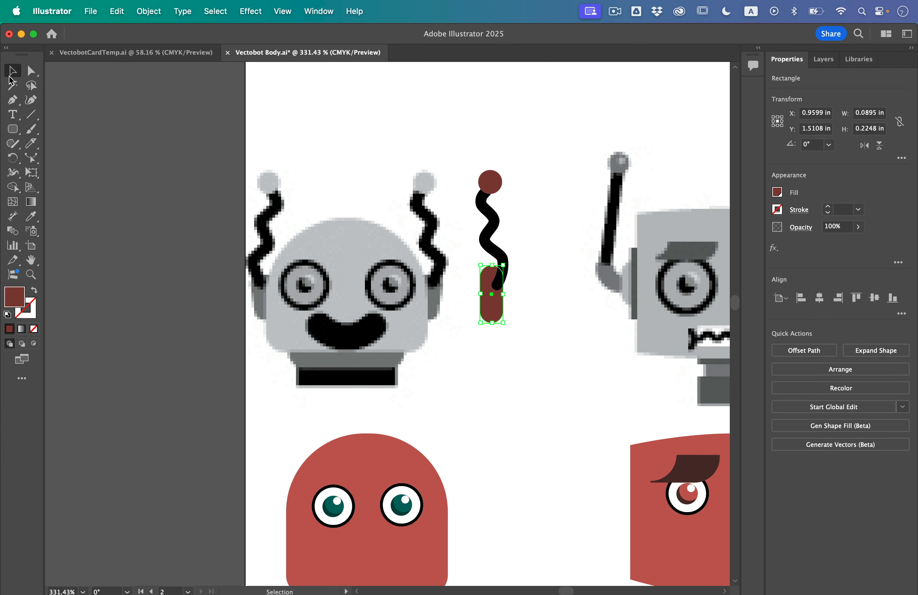
left_click_drag(465, 155, 527, 348)
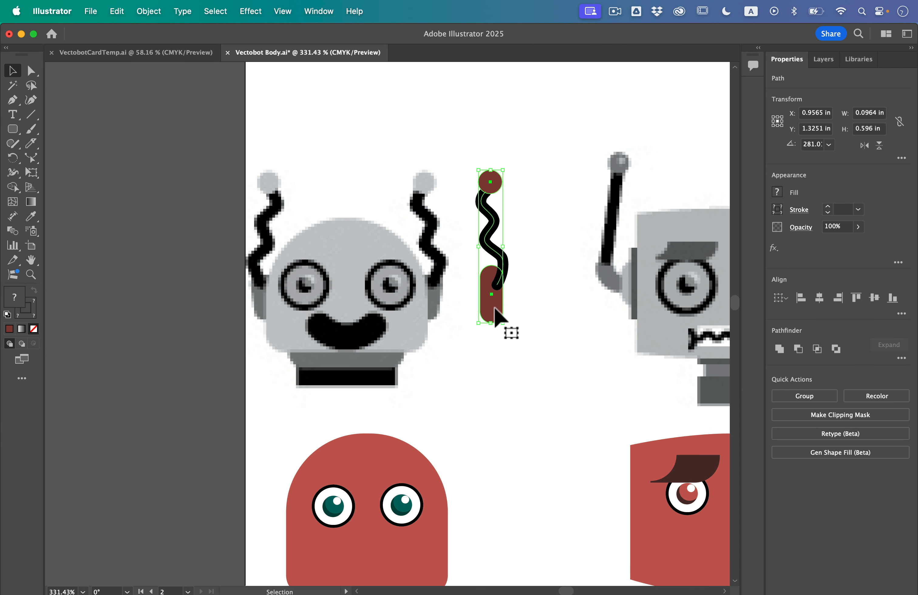
mouse_move(498, 311)
left_mouse_down()
mouse_move(502, 456)
mouse_move(473, 545)
mouse_move(458, 543)
left_mouse_up()
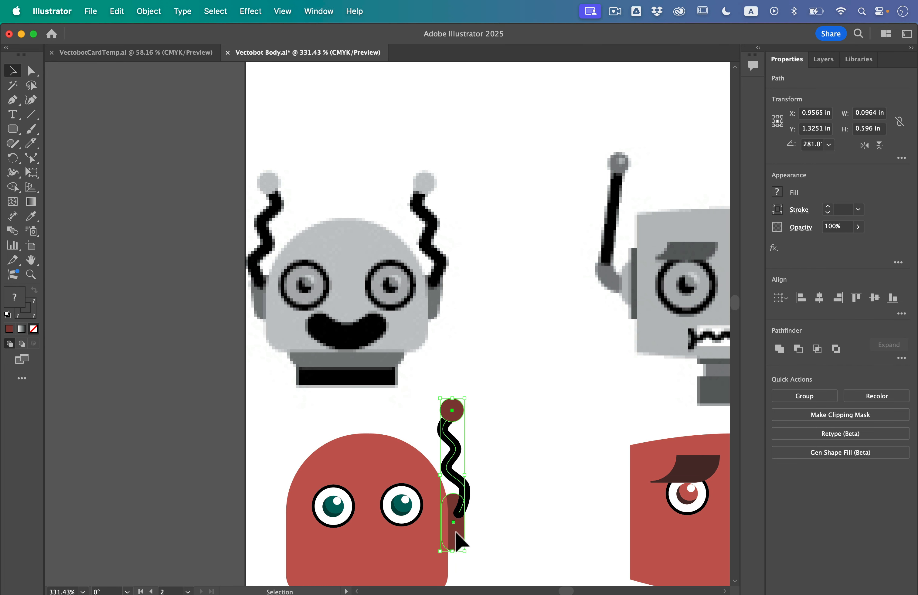
left_click(512, 491)
- Rotate the wavy line and its circle slightly clockwise and nudge them right so the antenna leans outward from its base
left_click(447, 448)
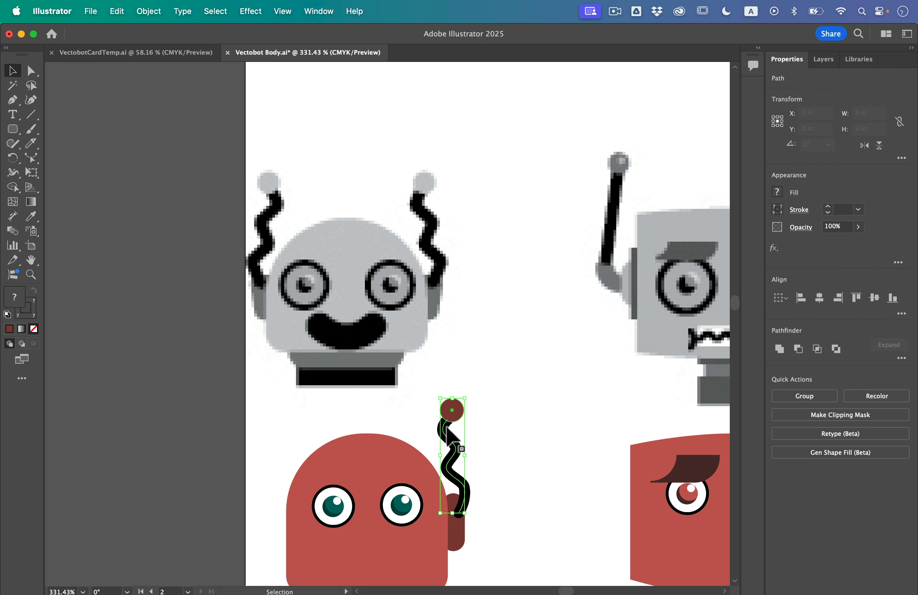
left_click(471, 393)
mouse_move(459, 424)
left_mouse_down()
mouse_move(459, 408)
mouse_move(484, 398)
left_mouse_up()
key("Right")
key("Right")
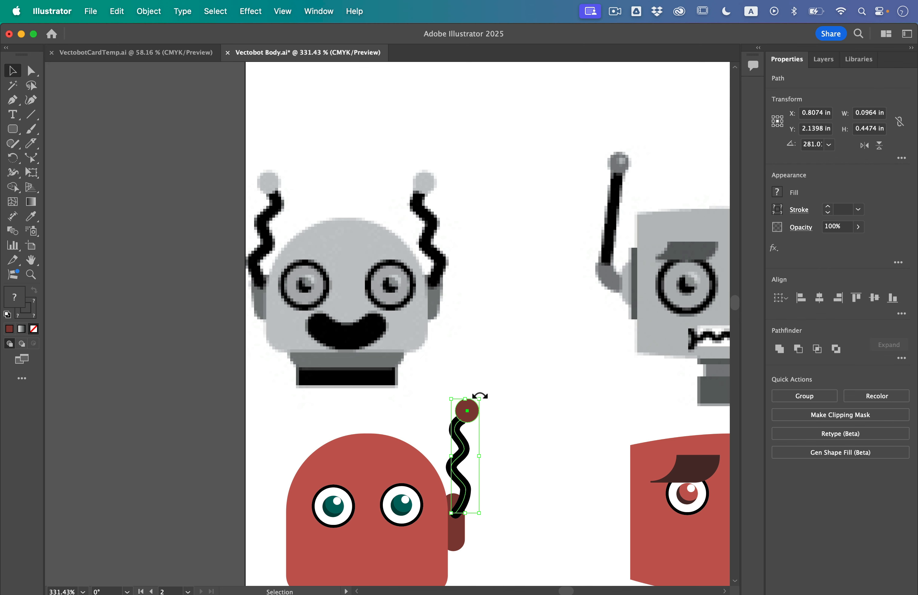
left_click(477, 378)
- Duplicate the whole antenna, including its rounded base, to the left side of the red domed head
scroll(479, 373, "down", 5)
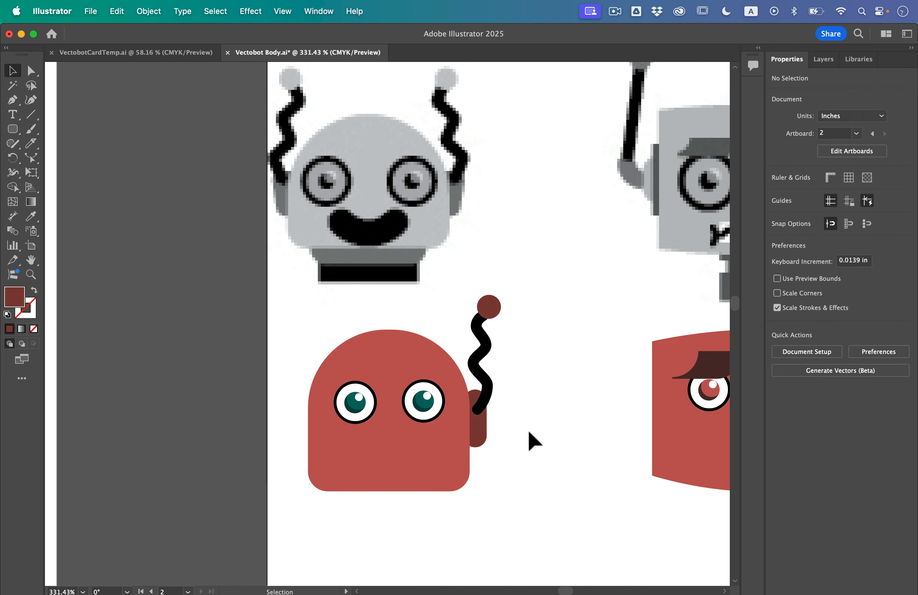
left_click_drag(528, 432, 467, 293)
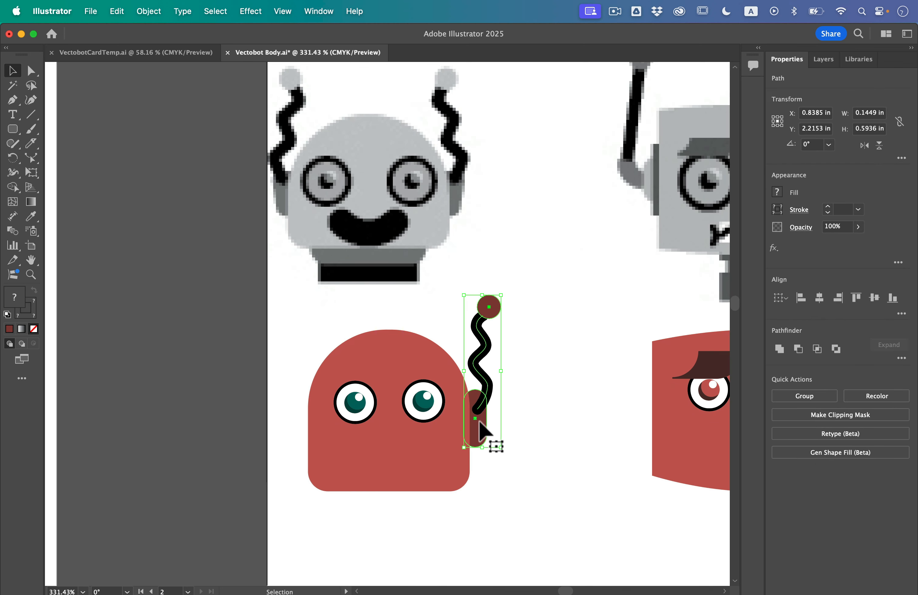
right_click(481, 432)
left_click(429, 437)
left_click_drag(483, 434, 291, 432)
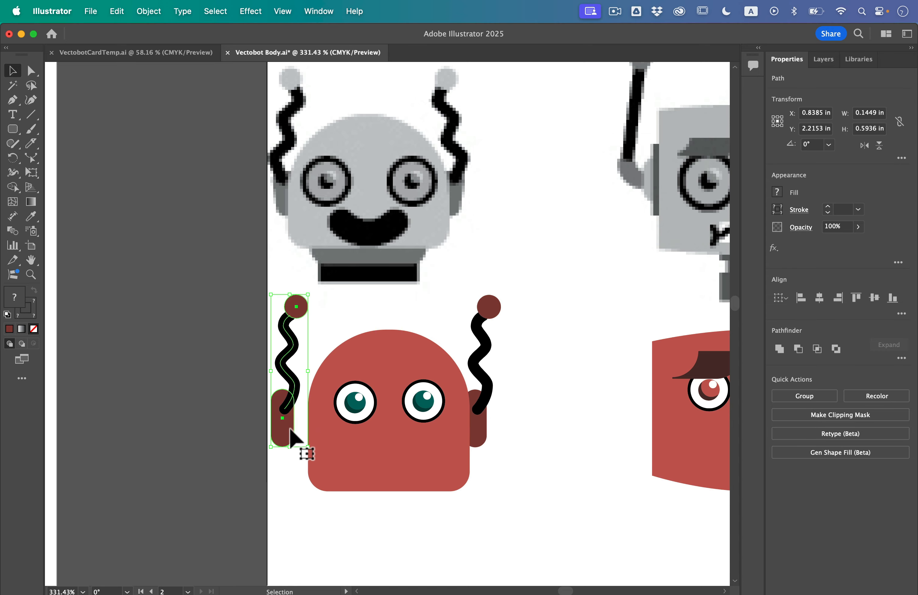
- Reflect the duplicated antenna across the vertical axis and nudge it right until its base overlaps the head's left edge
scroll(290, 432, "up", 5)
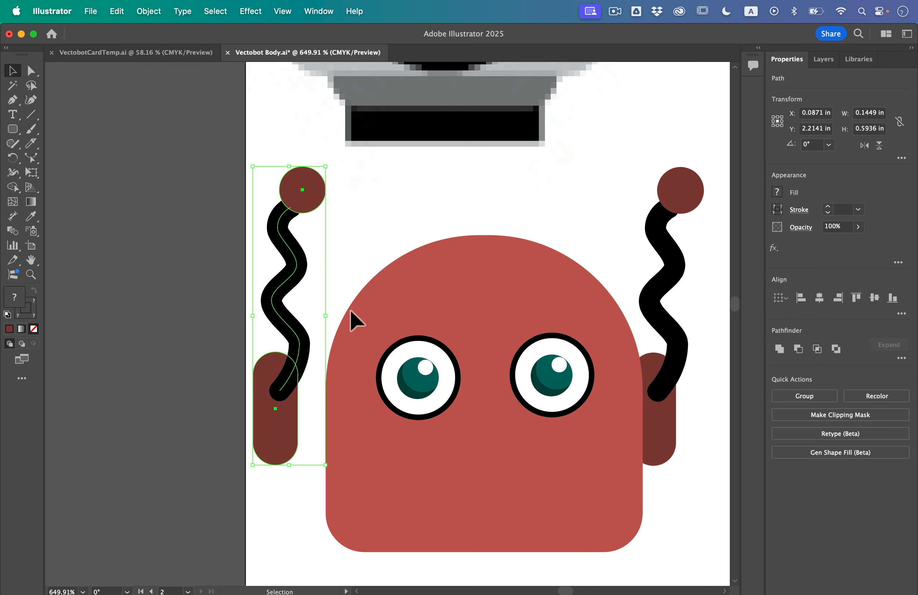
left_click(155, 5)
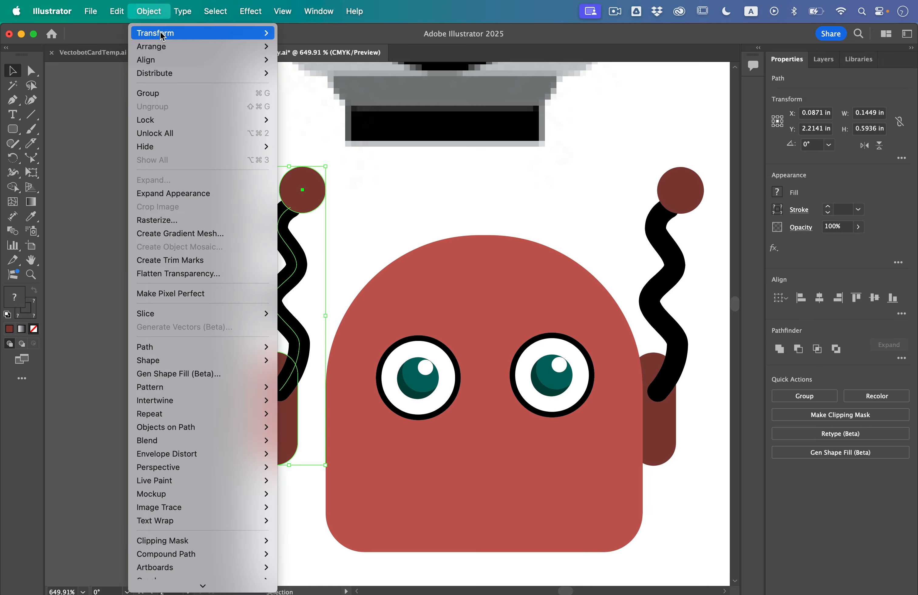
mouse_move(160, 32)
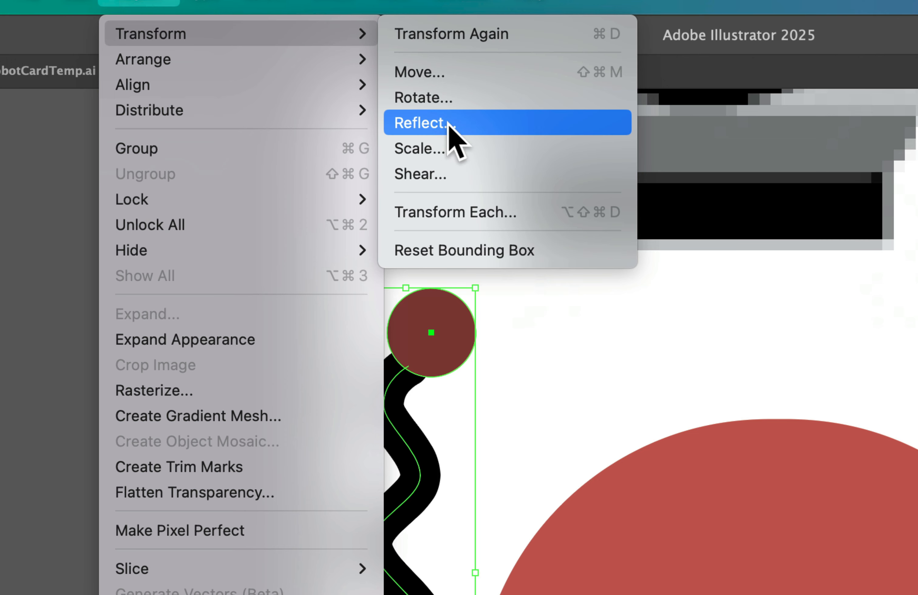
left_click(430, 129)
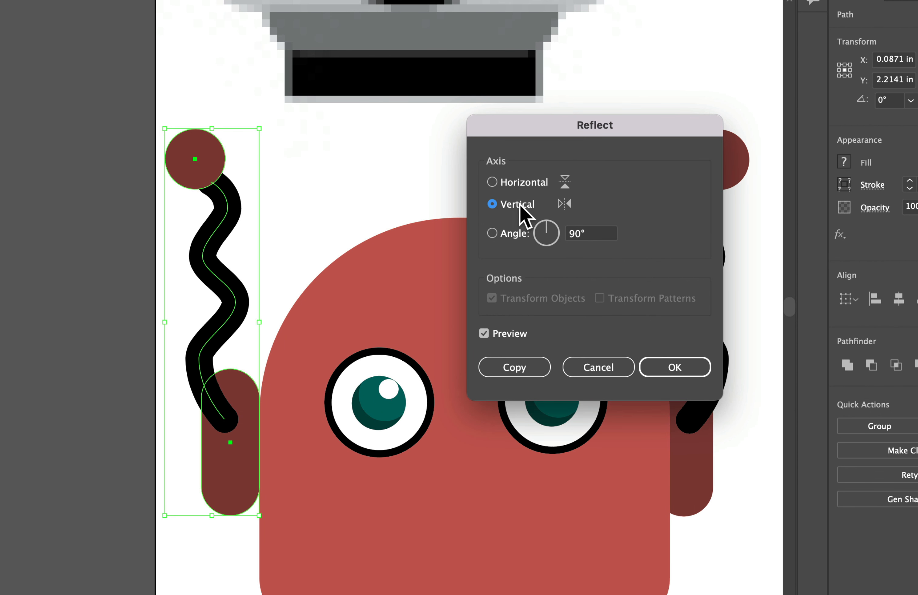
left_click(675, 372)
key("Right")
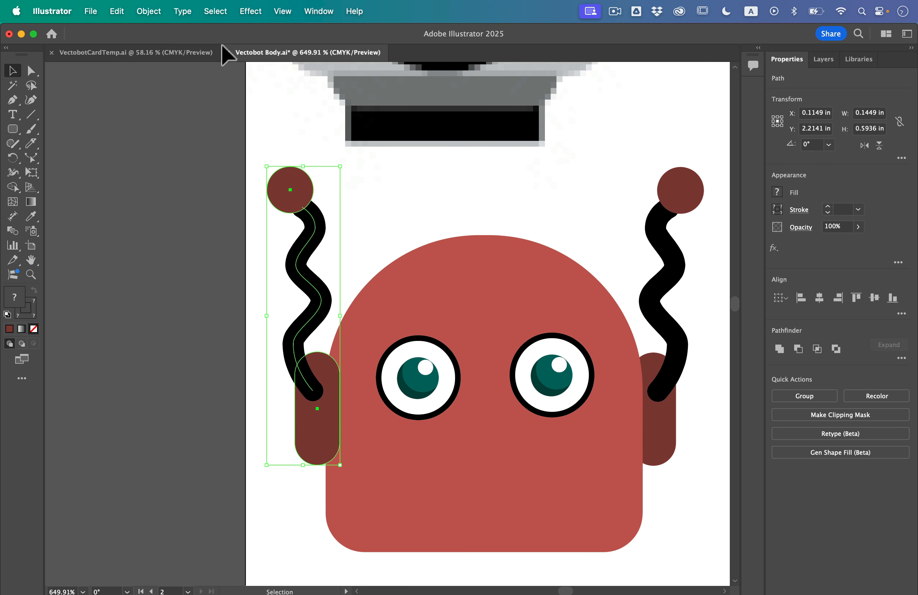
- Send the left antenna to the back so that its base sits behind the head
left_click(183, 4)
mouse_move(155, 4)
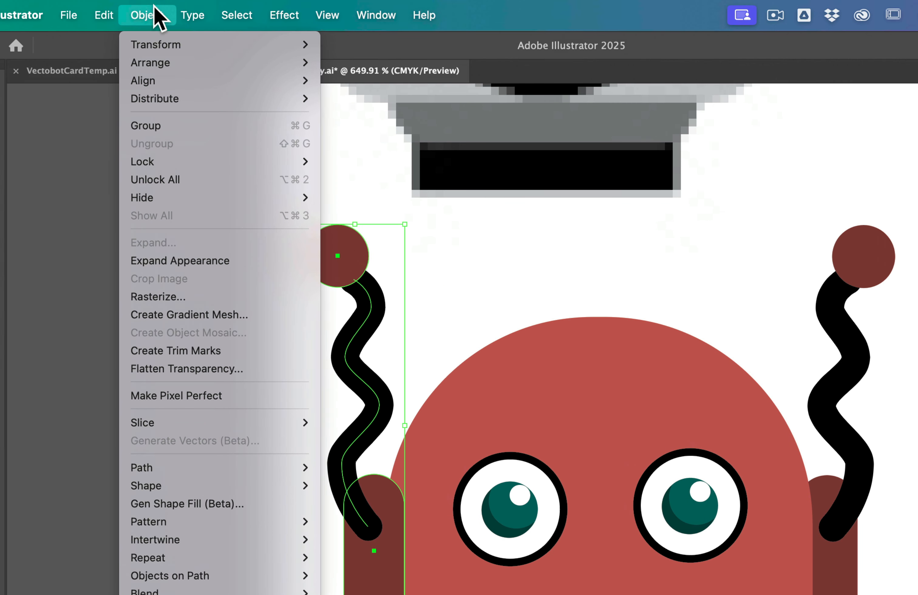
mouse_move(156, 33)
mouse_move(158, 61)
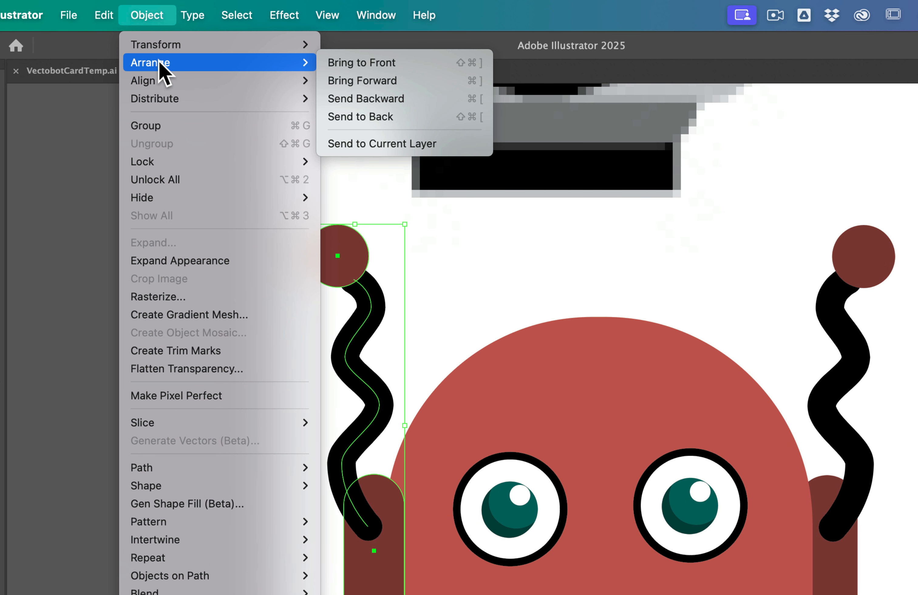
left_click(412, 120)
left_click(680, 496)
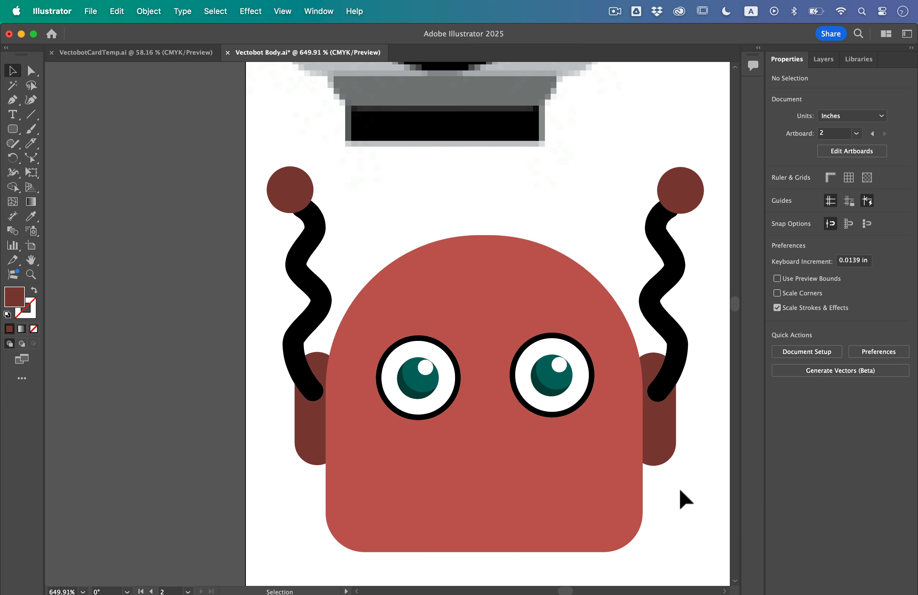
- Draw a circle about 0.38 in across with no fill and a 1 pt black stroke, centered on the red head's face
scroll(677, 506, "down", 3)
scroll(676, 524, "down", 3)
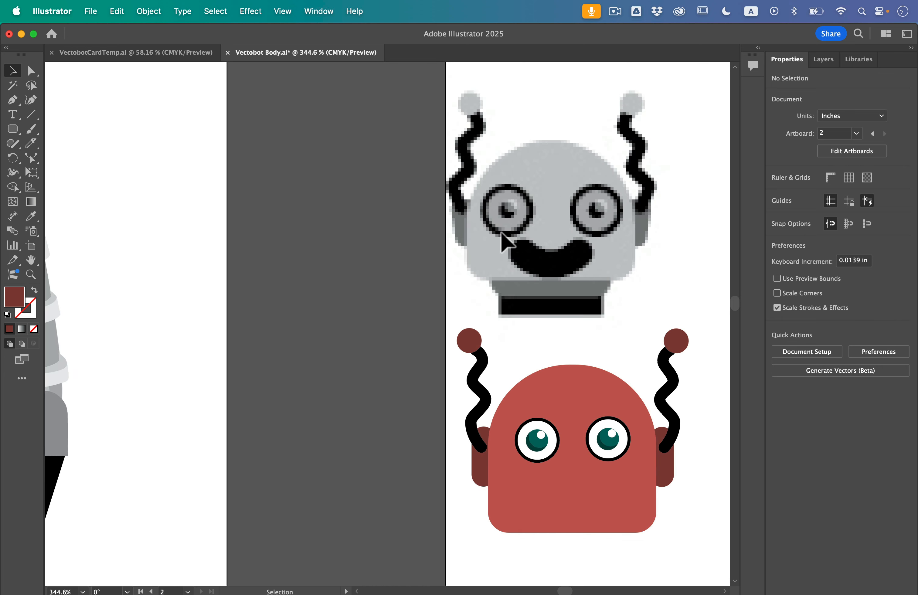
scroll(498, 295, "down", 5)
scroll(498, 295, "right", 4)
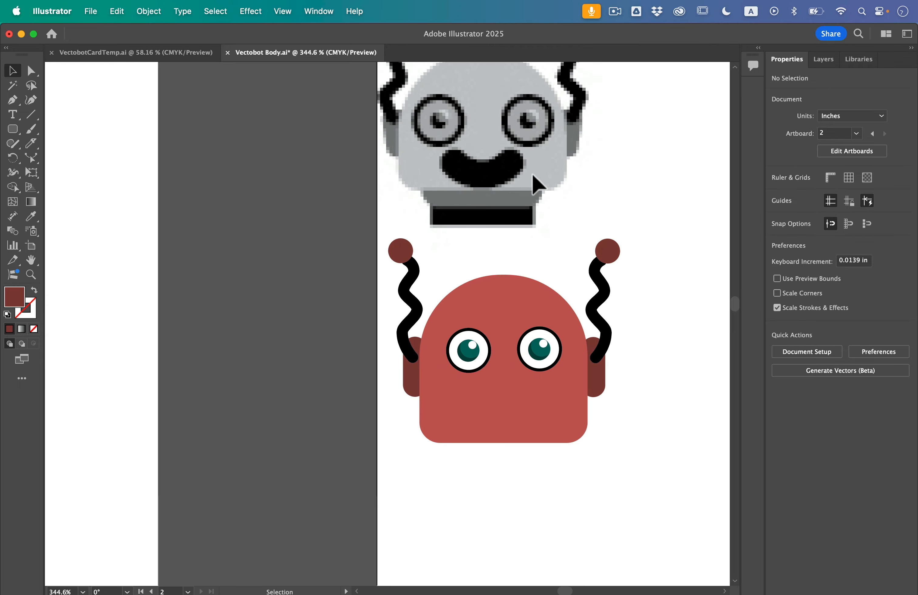
scroll(549, 263, "down", 3)
scroll(550, 263, "right", 4)
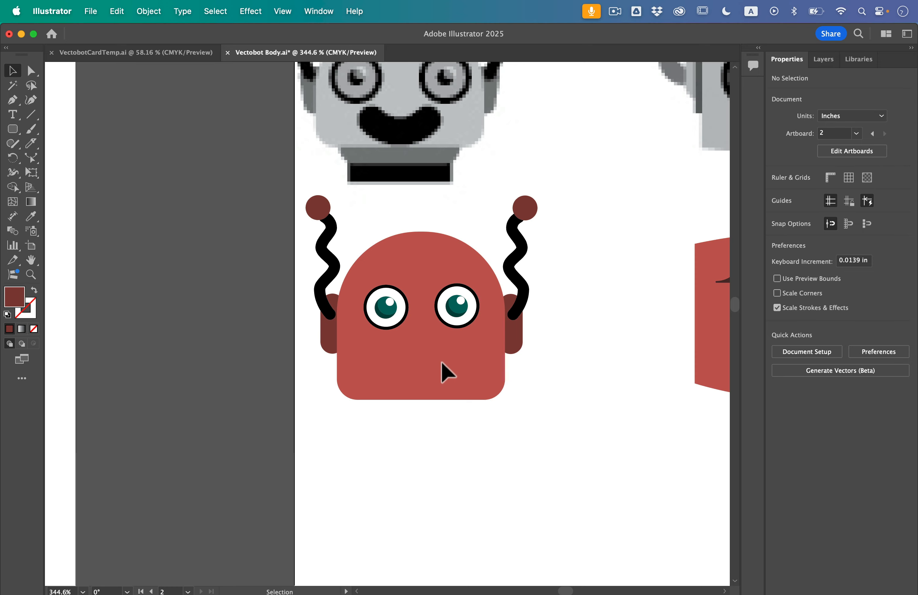
scroll(421, 372, "up", 2)
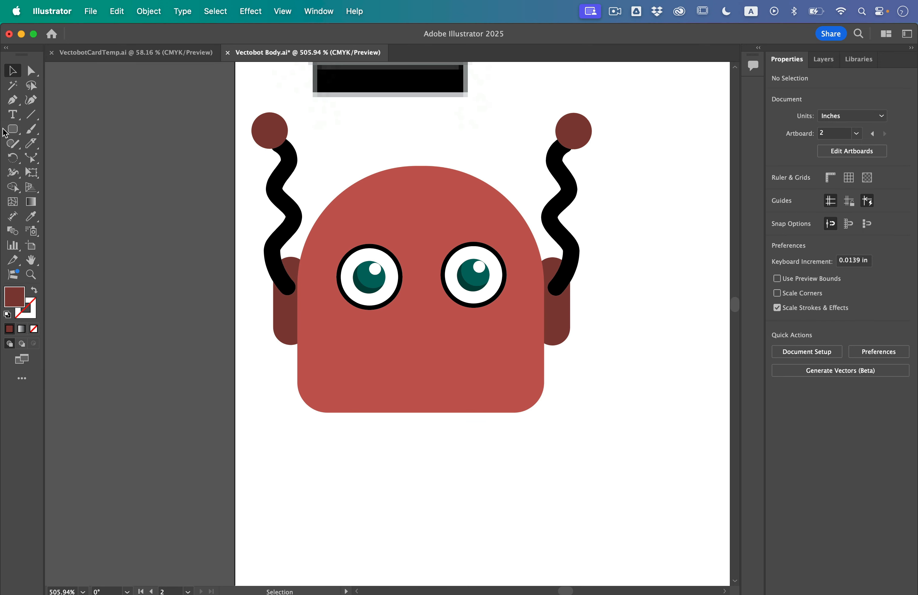
left_click_drag(5, 130, 60, 161)
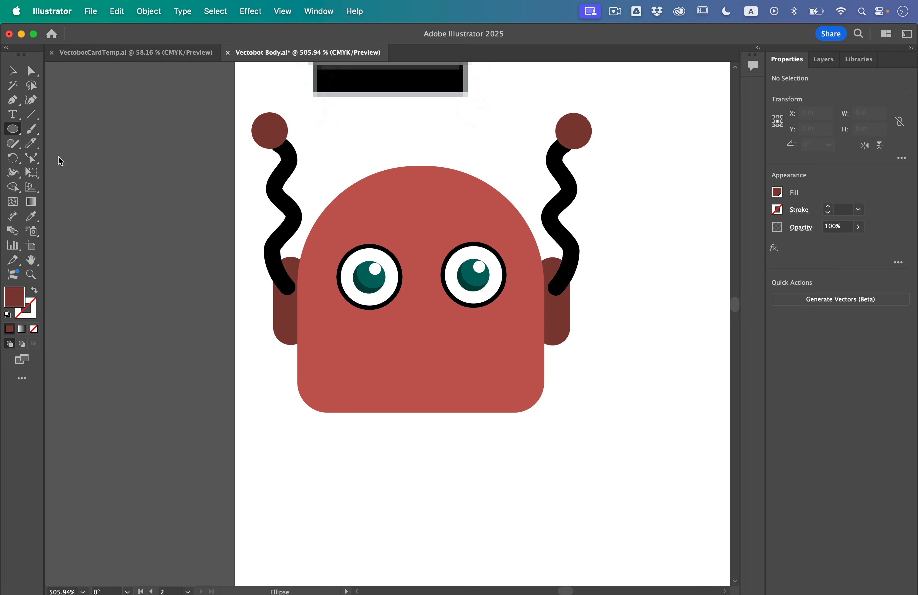
left_click(7, 316)
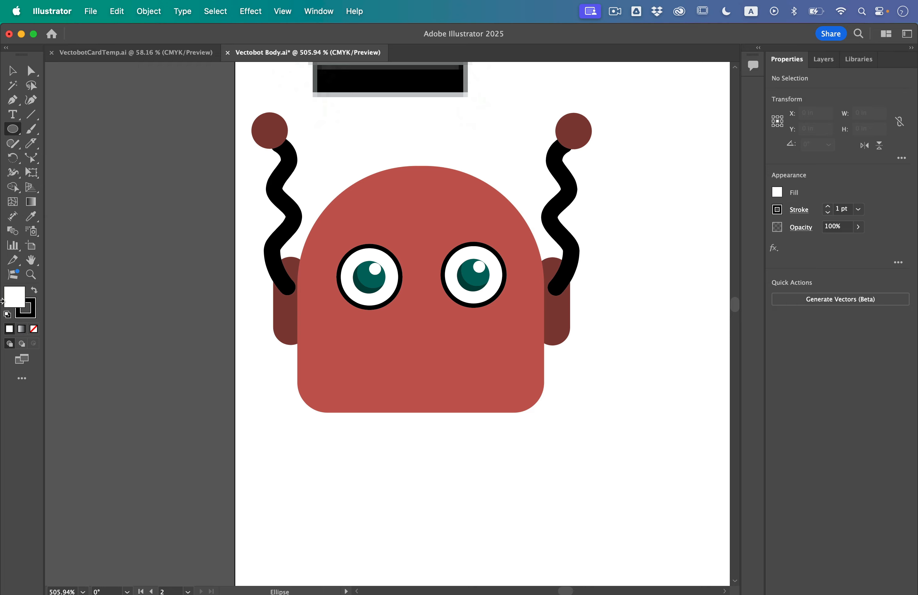
left_click(34, 328)
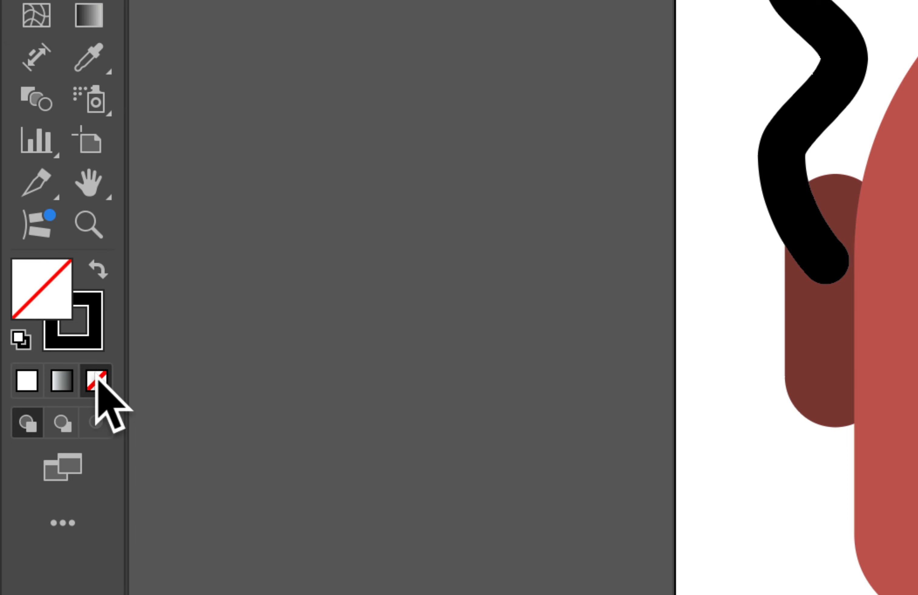
left_click(89, 346)
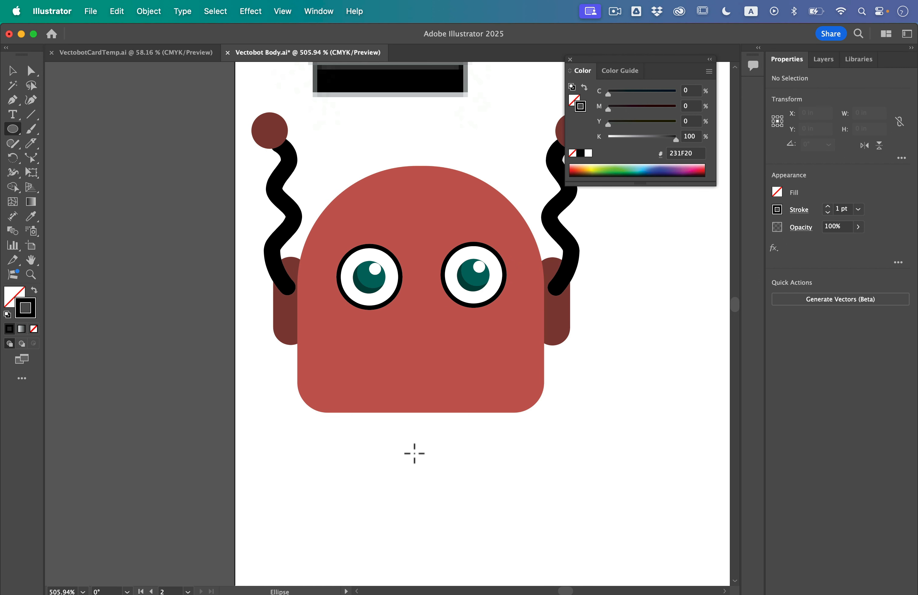
left_click_drag(327, 242, 469, 387)
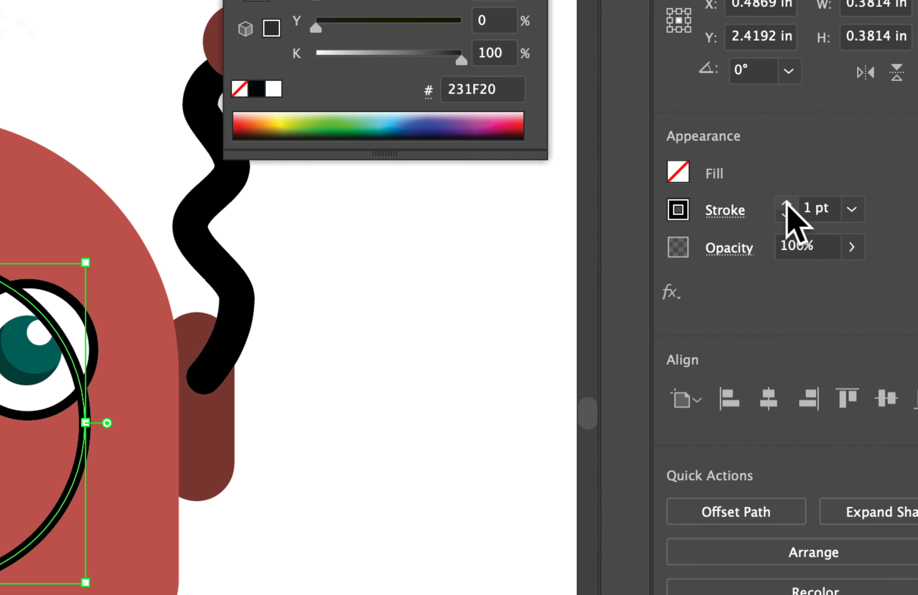
- Set the stroke weight of the face circle to 5 pt
left_click(827, 206)
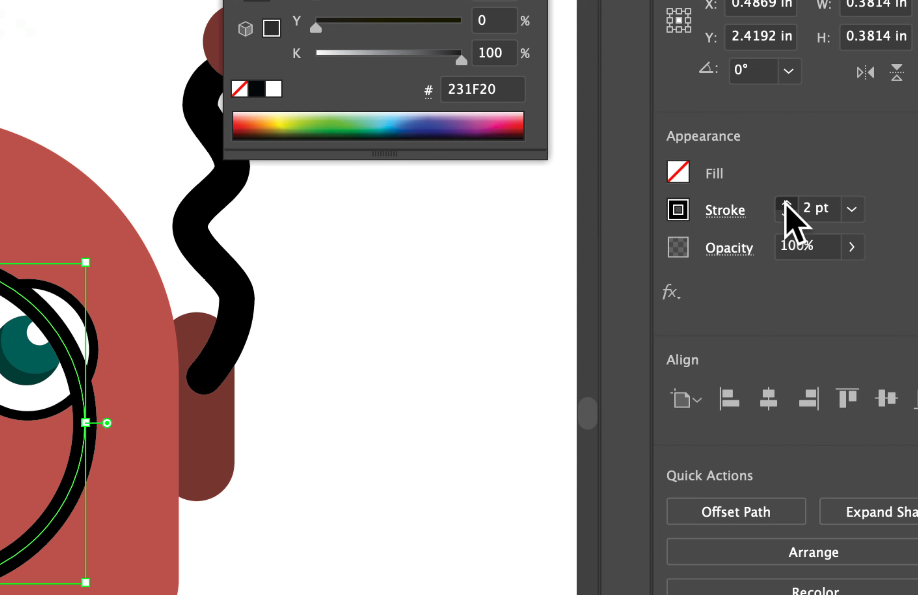
left_click(827, 207)
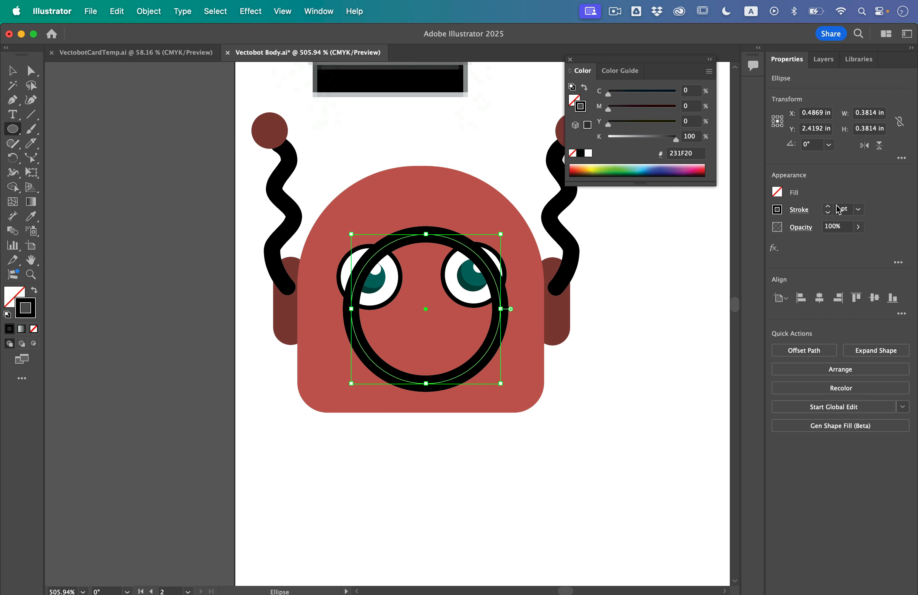
left_click(827, 206)
left_click(827, 206)
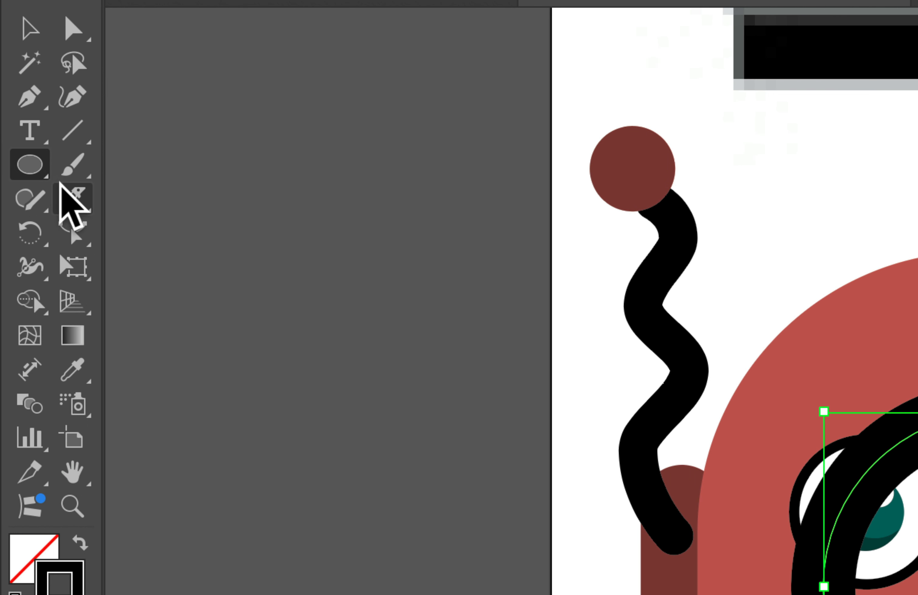
- Cut the face circle at two points along its lower curve with the Scissors tool and delete the upper part, keeping a smile-shaped arc
left_click(31, 143)
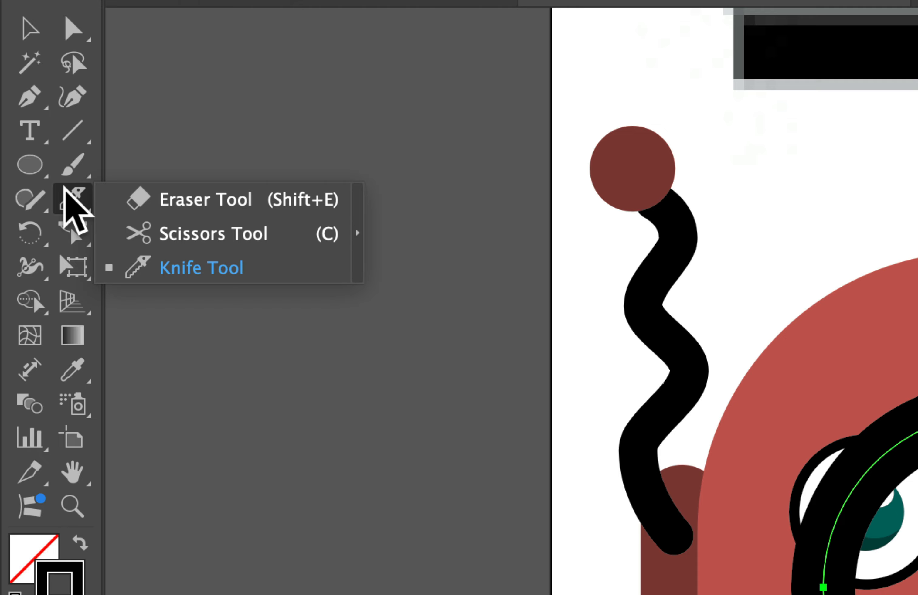
left_click(190, 235)
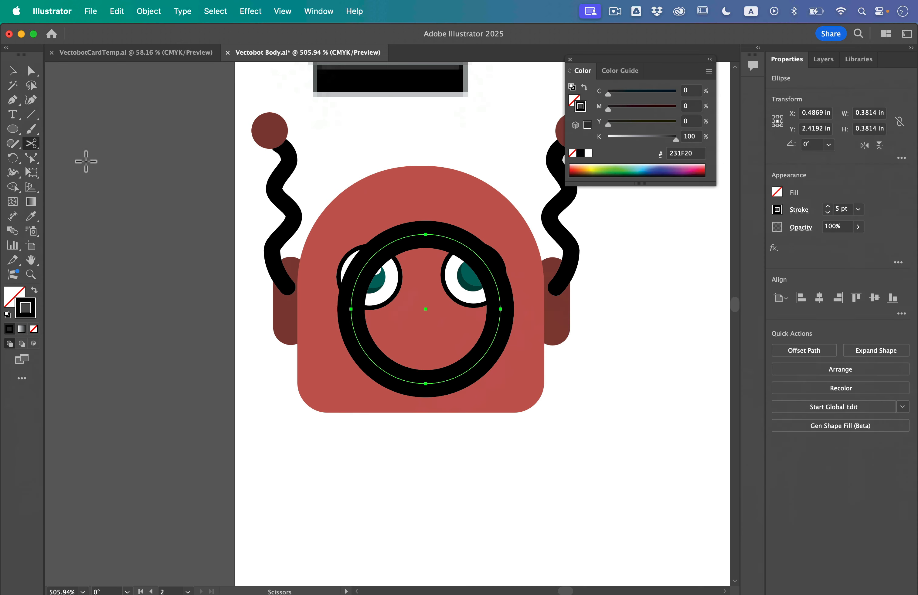
scroll(441, 417, "up", 5)
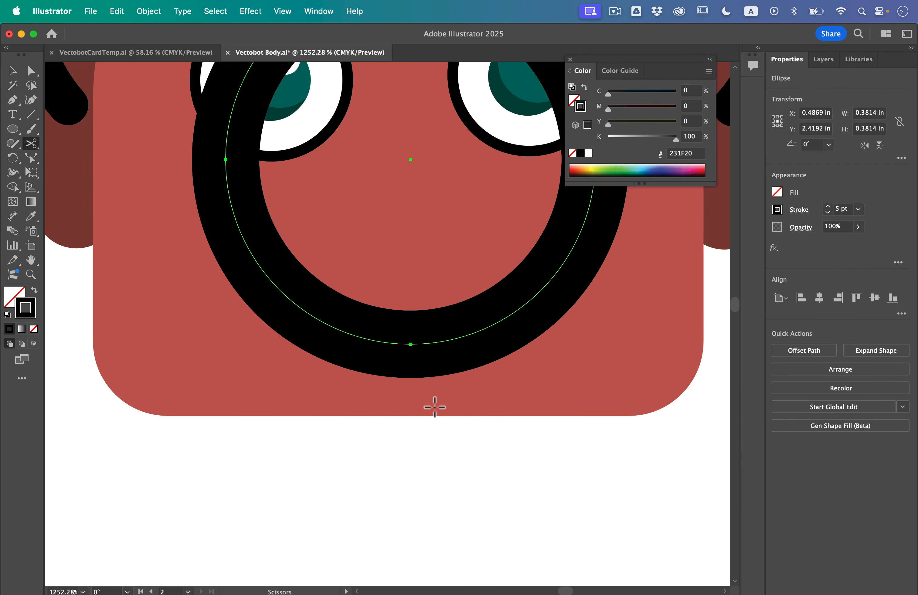
scroll(418, 365, "up", 2)
scroll(418, 365, "right", 2)
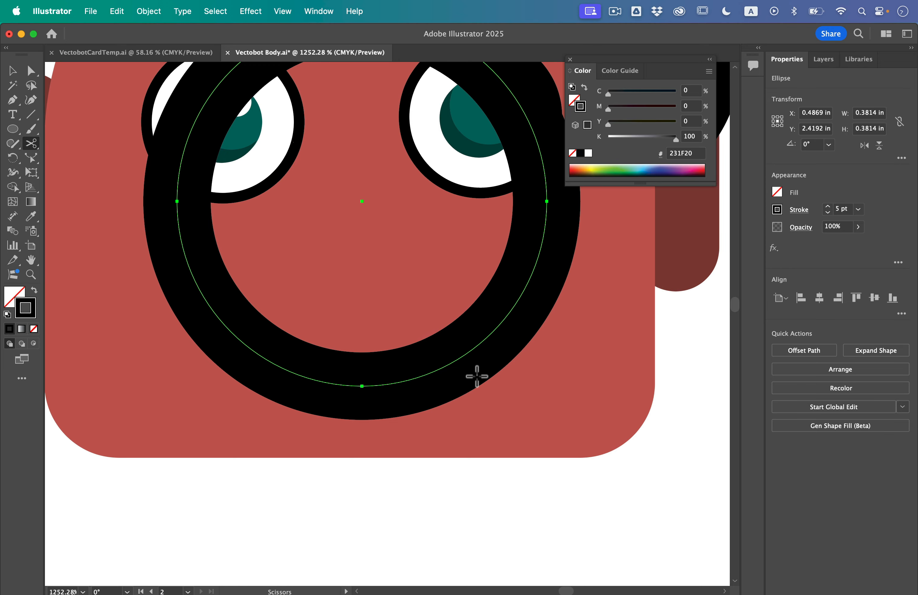
left_click(466, 353)
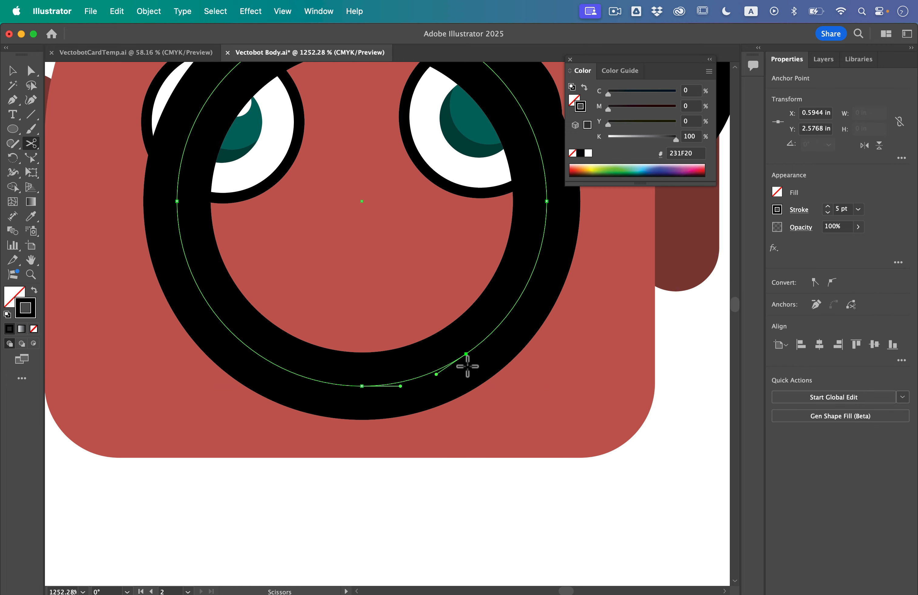
left_click(268, 360)
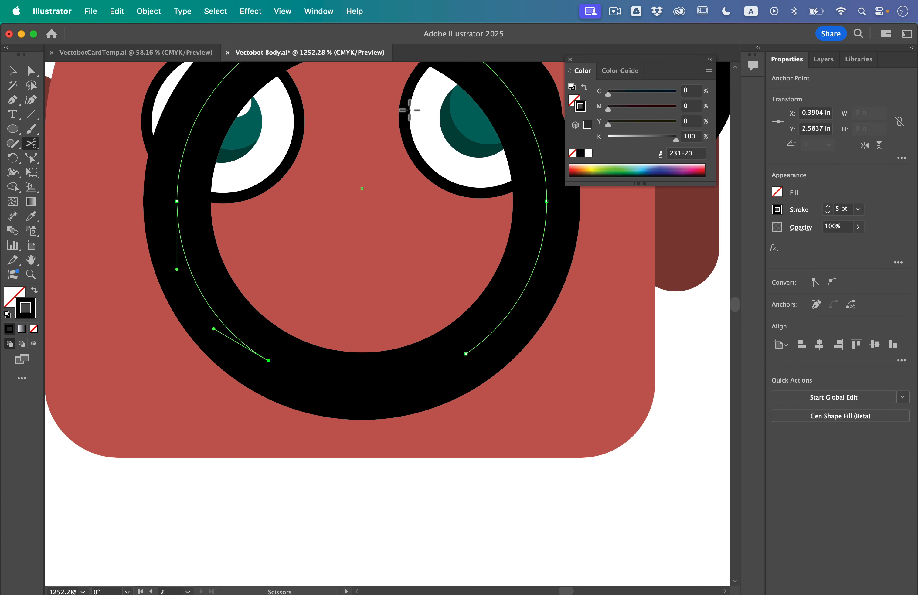
key("Delete")
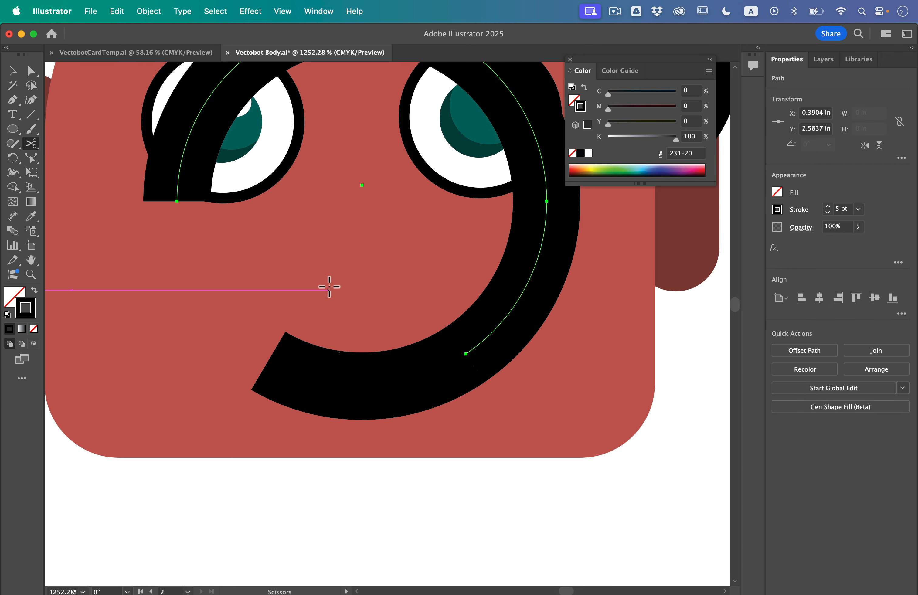
key("Delete")
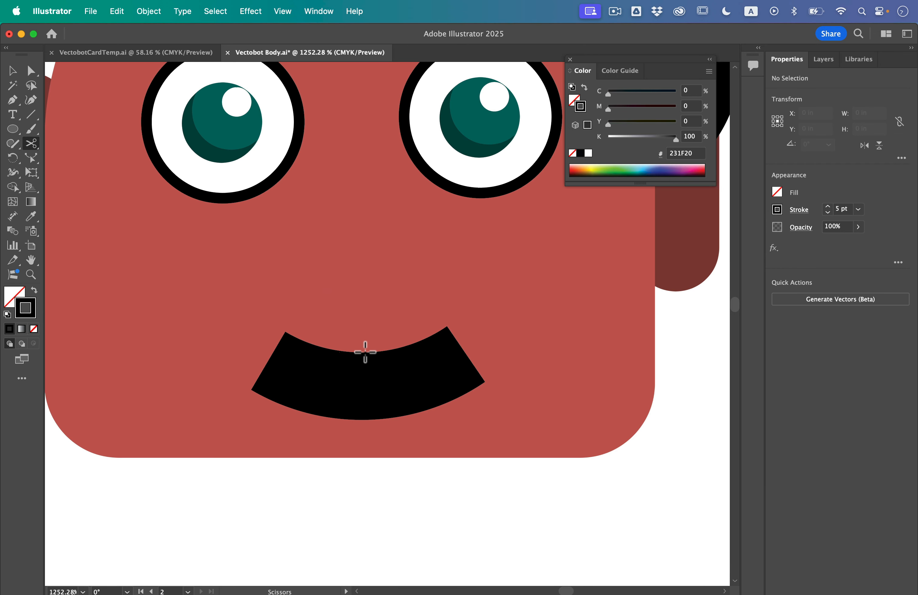
- Give the mouth arc's stroke round caps
key("v")
left_click(328, 381)
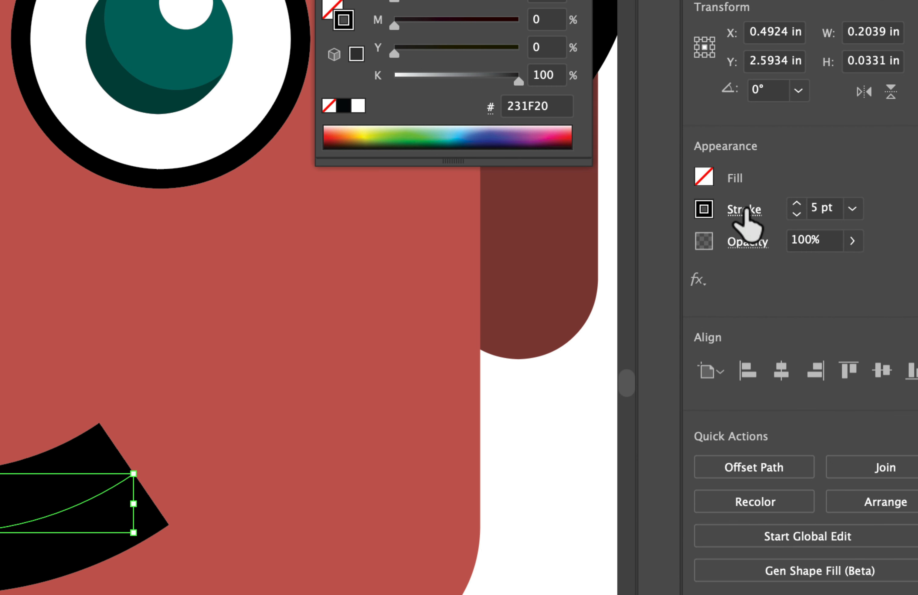
left_click(798, 210)
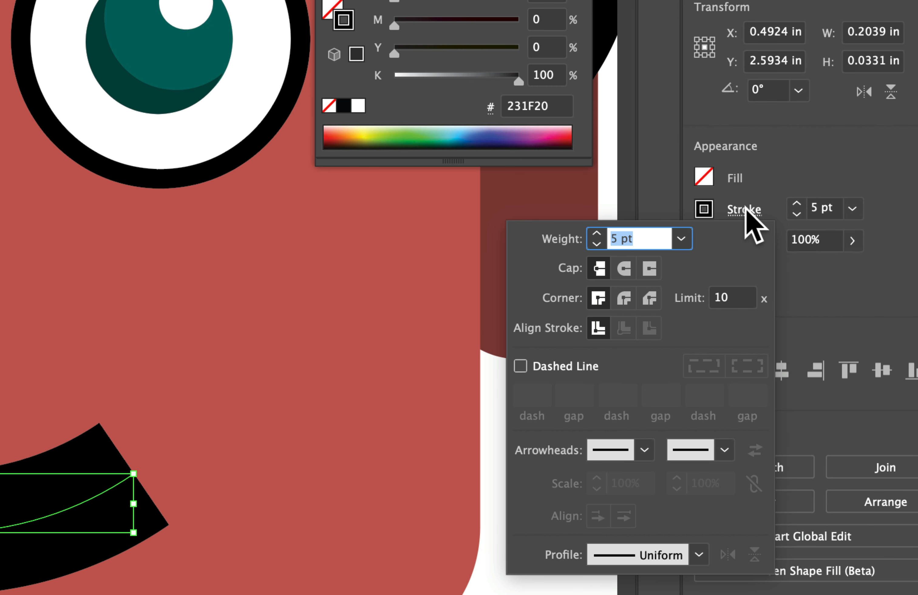
left_click(628, 270)
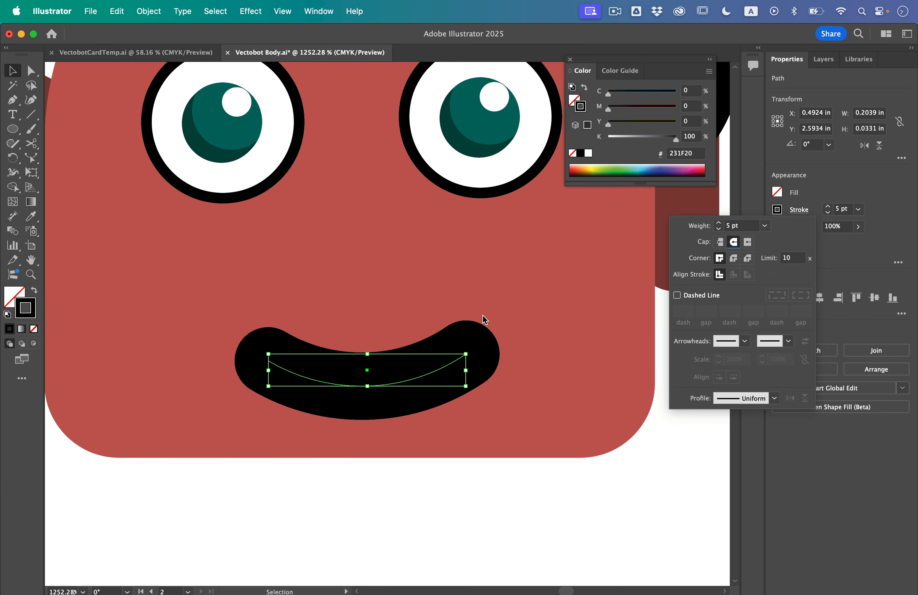
- Move the mouth up slightly on the first robot's face and set its stroke weight to 9 pt
scroll(484, 320, "down", 6)
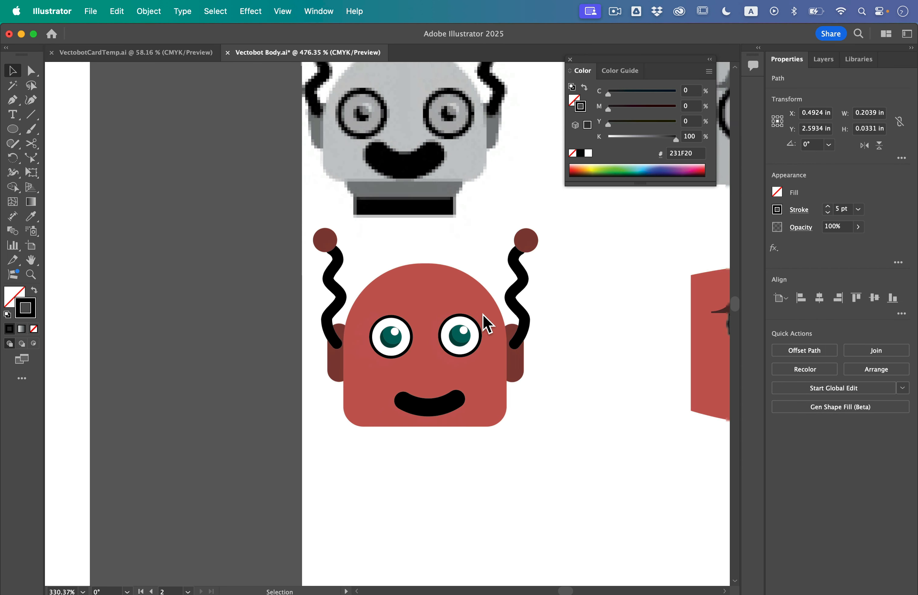
scroll(487, 323, "down", 2)
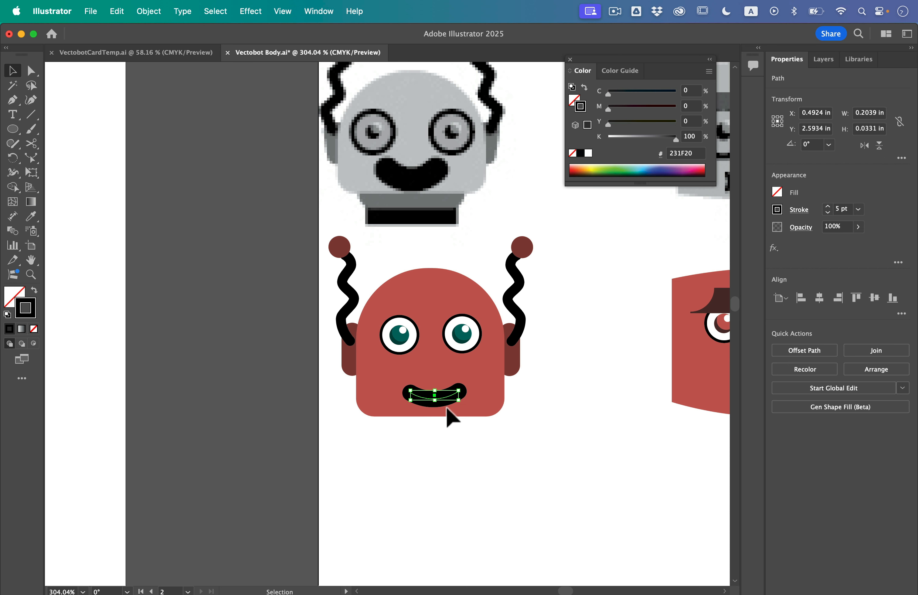
left_click(453, 453)
left_click_drag(448, 402, 446, 385)
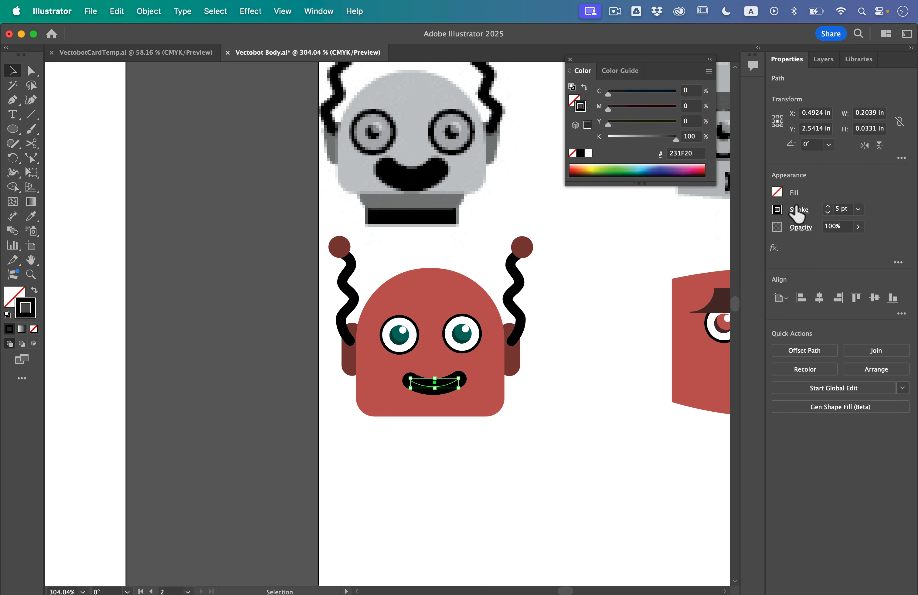
left_click(828, 207)
left_click(828, 207)
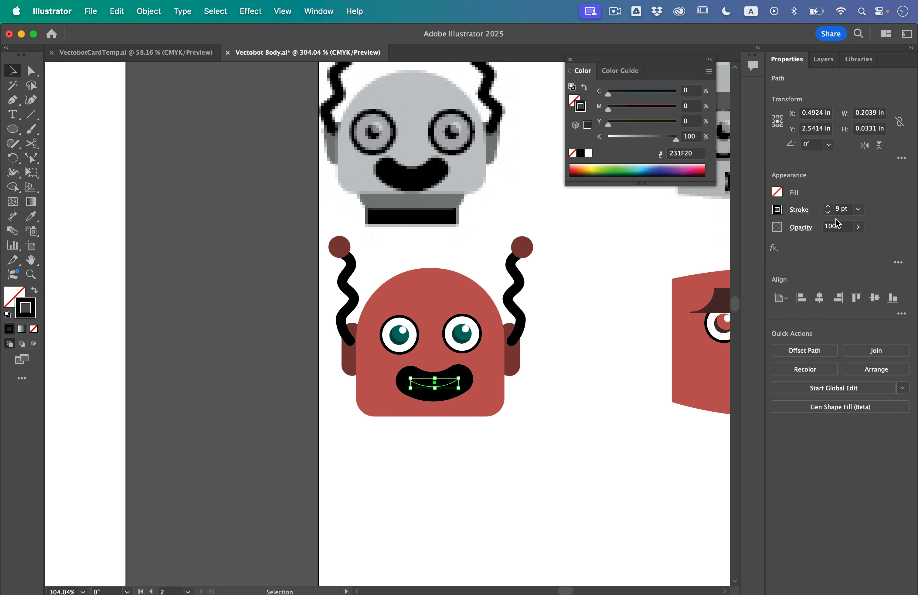
left_click(587, 440)
scroll(586, 441, "right", 5)
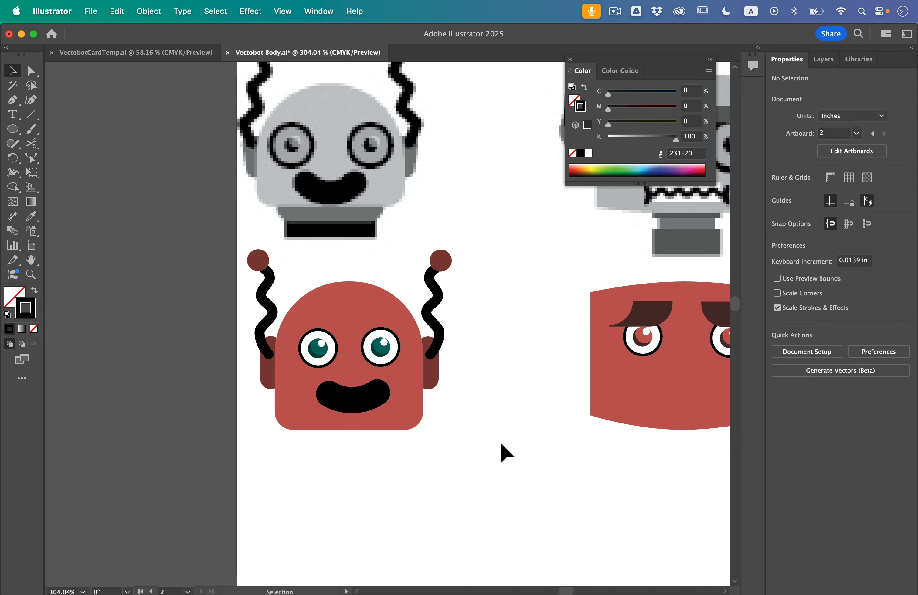
scroll(501, 444, "down", 5)
scroll(501, 444, "right", 3)
scroll(501, 444, "down", 2)
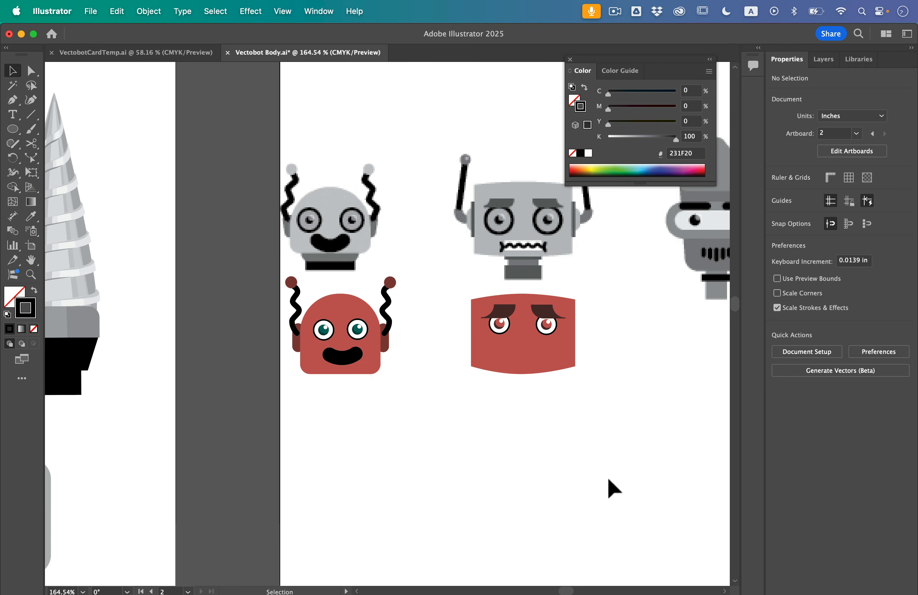
scroll(438, 346, "up", 2)
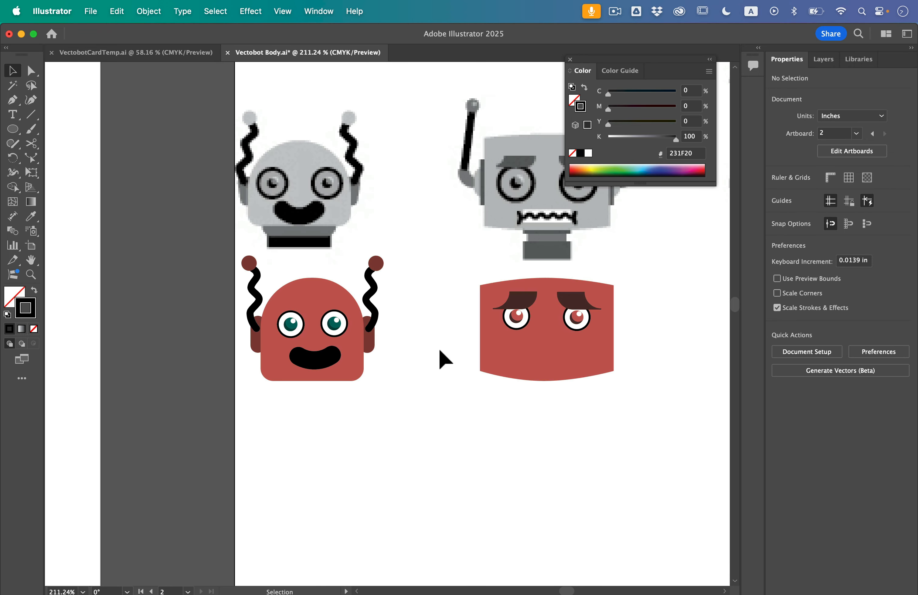
scroll(438, 347, "right", 1)
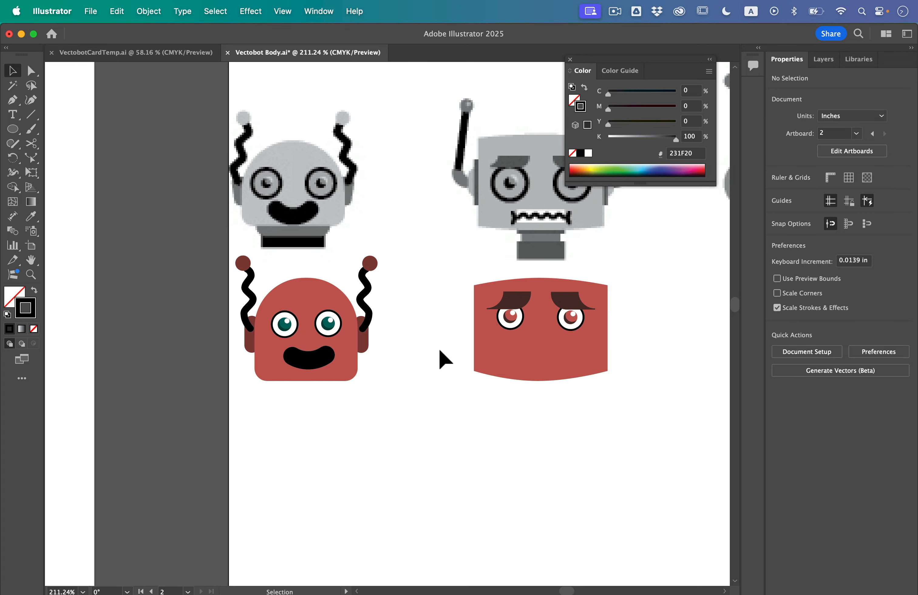
- Draw a dark red neck rectangle beneath the first robot's head and chamfer its two lower corners
scroll(279, 312, "up", 4)
key("m")
key("shift+x")
key("a")
mouse_move(268, 446)
left_mouse_down()
mouse_move(398, 494)
mouse_move(328, 436)
mouse_move(373, 490)
left_mouse_up()
left_click(902, 158)
left_click(774, 230)
left_click(801, 246)
left_click(890, 231)
left_click(892, 245)
left_click(420, 366)
- Draw a rectangle about 0.32 in by 0.11 in under the first robot's neck and make it a flatter black base
left_click(13, 129)
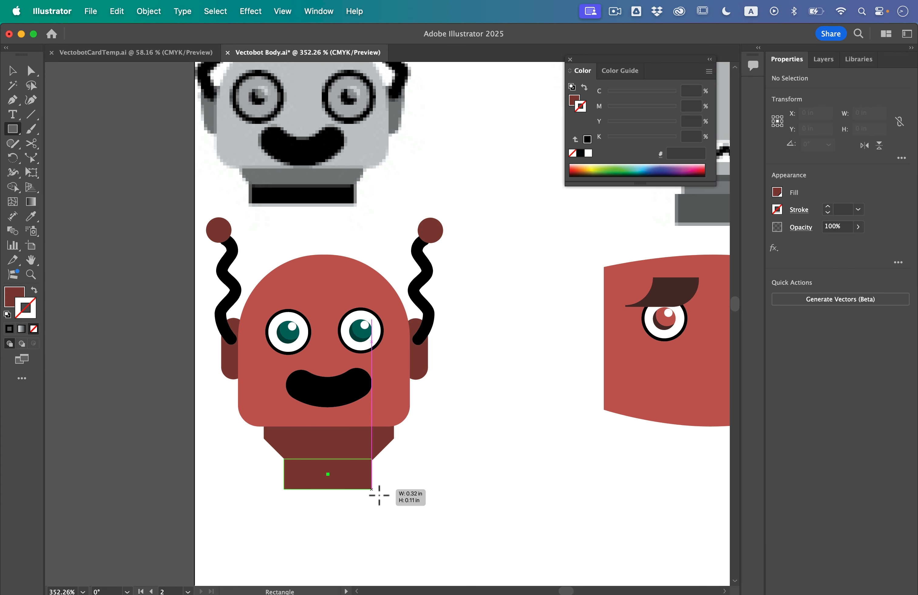
left_click(428, 317)
scroll(334, 494, "up", 5)
left_click_drag(315, 477, 315, 436)
left_click_drag(195, 417, 200, 418)
scroll(261, 471, "down", 5)
key("super+shift+[")
left_click_drag(356, 475, 303, 419)
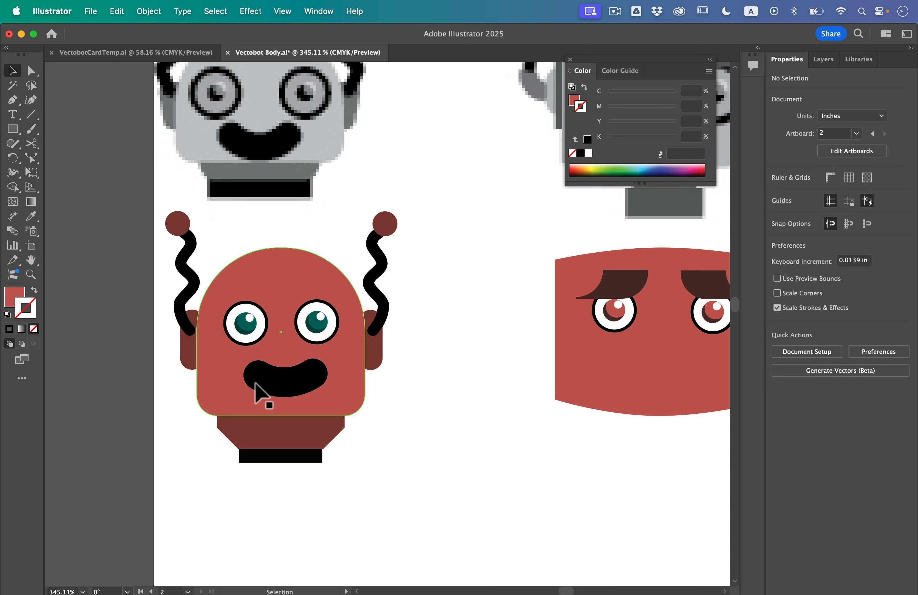
- Draw the second robot's neck as a wide dark red base with a narrow column above it, coloring the column in the head's lighter red
left_click_drag(449, 479, 144, 213)
scroll(339, 412, "down", 3)
key("m")
left_click_drag(309, 443, 408, 479)
left_click_drag(336, 408, 383, 466)
key("i")
left_click(360, 461)
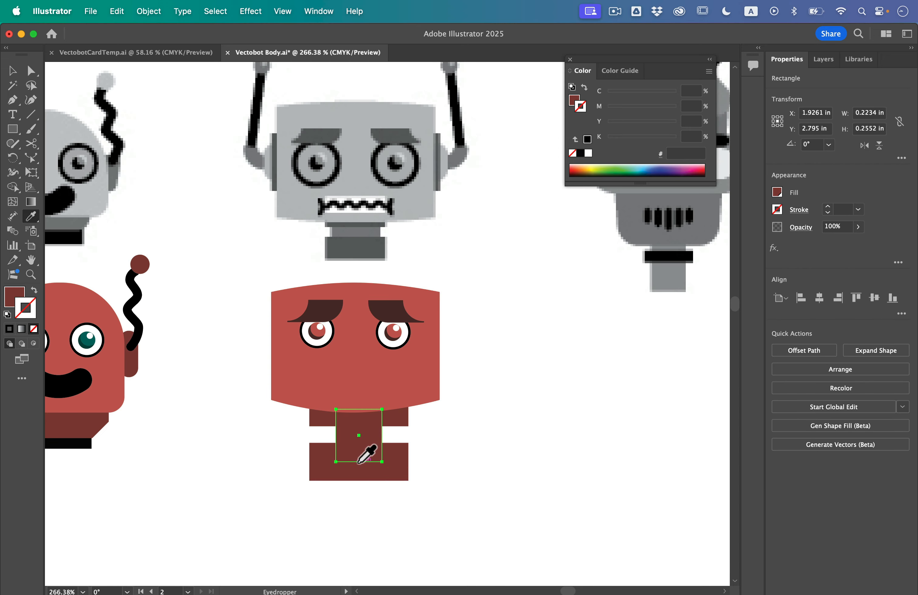
- Build the second robot's left side with a dark red ear, a lighter red curved arm and a slanted black antenna rod
scroll(301, 328, "up", 5)
scroll(235, 385, "down", 5)
scroll(217, 328, "up", 5)
left_click(164, 336)
scroll(247, 336, "down", 3)
left_click_drag(250, 369, 252, 228)
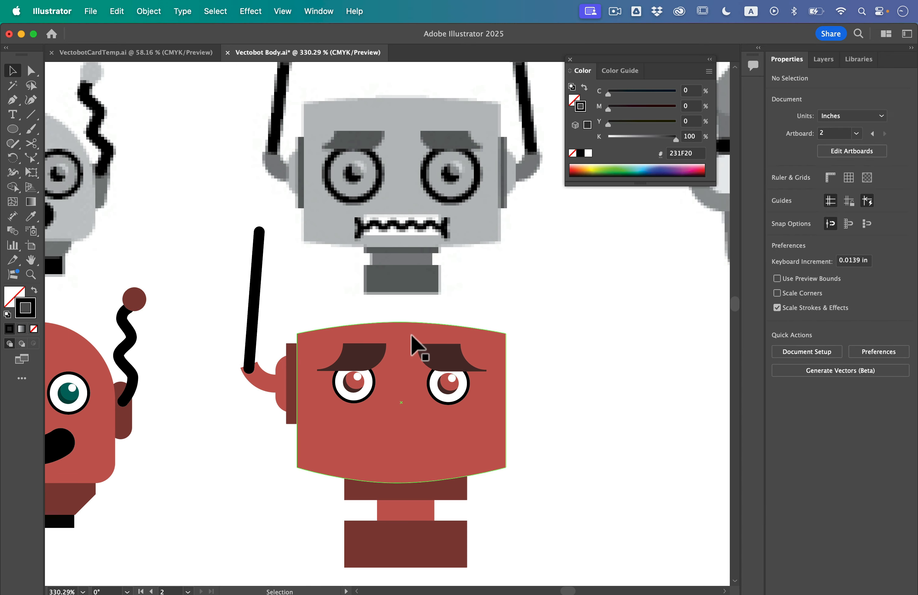
- Complete the second robot's matching antennas with pink-highlighted dark red balls, and draw a pink mouth bar across its lower face
double_click(247, 275)
scroll(247, 275, "up", 5)
key("l")
left_click_drag(236, 263, 247, 274)
key("v")
key("Escape")
scroll(421, 372, "down", 4)
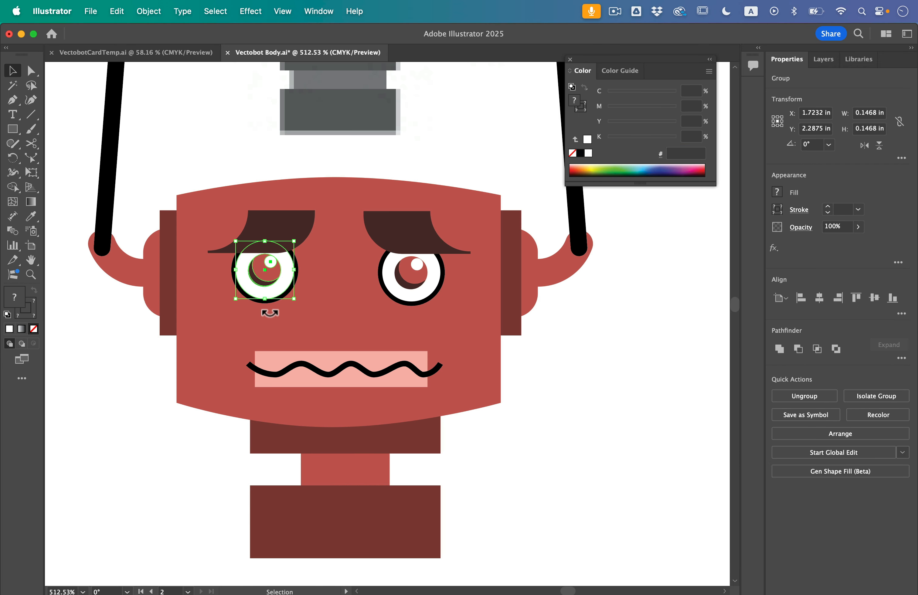
- Redraw the sleepy-eyed, the grille-mouthed dome and the last gray robot heads in red beneath their references, using basic shapes
left_click(412, 253)
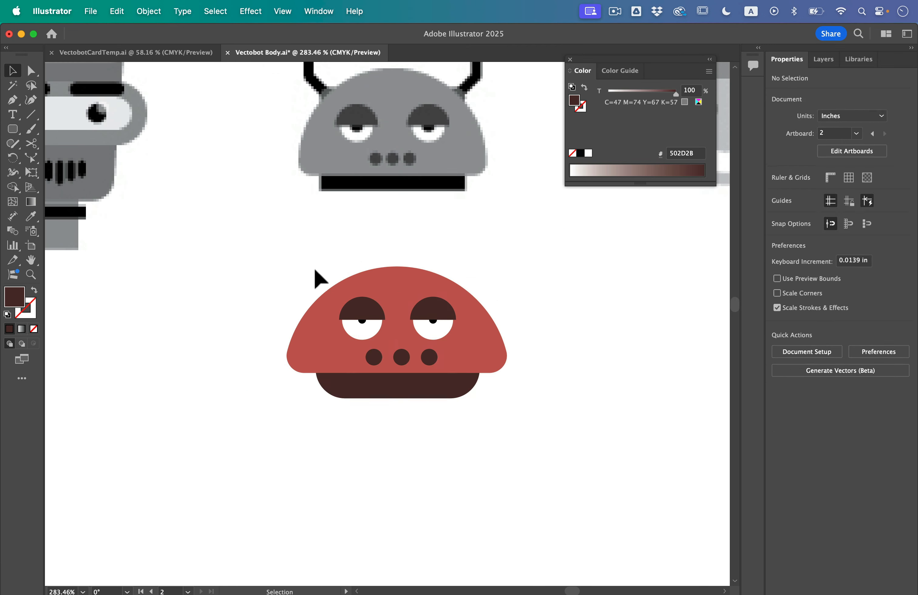
left_click(13, 129)
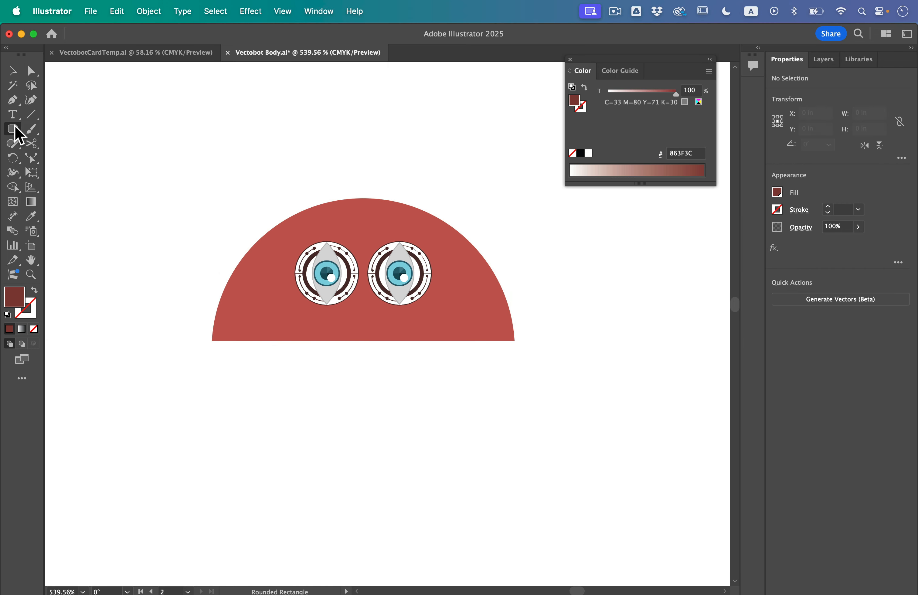
left_click(13, 129)
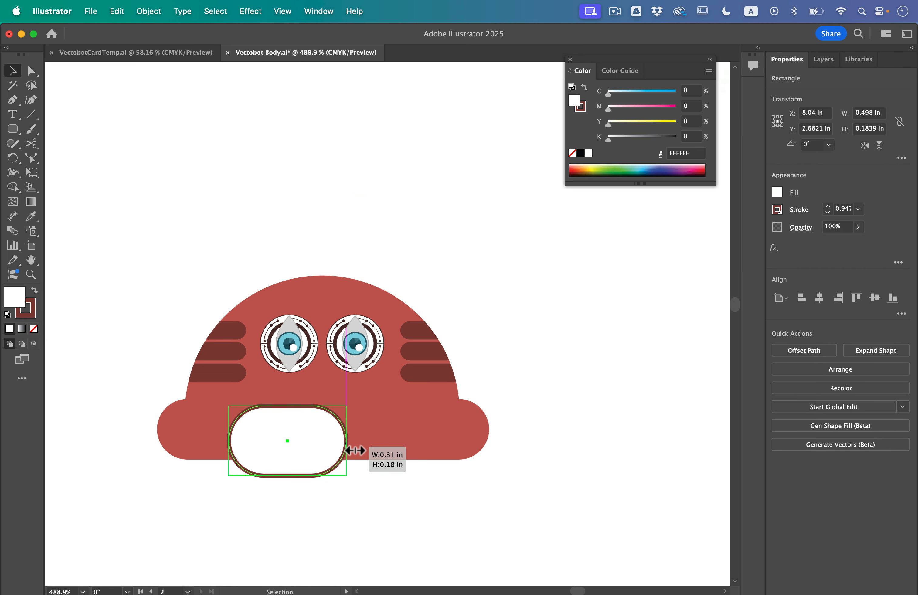
left_click_drag(358, 389, 401, 473)
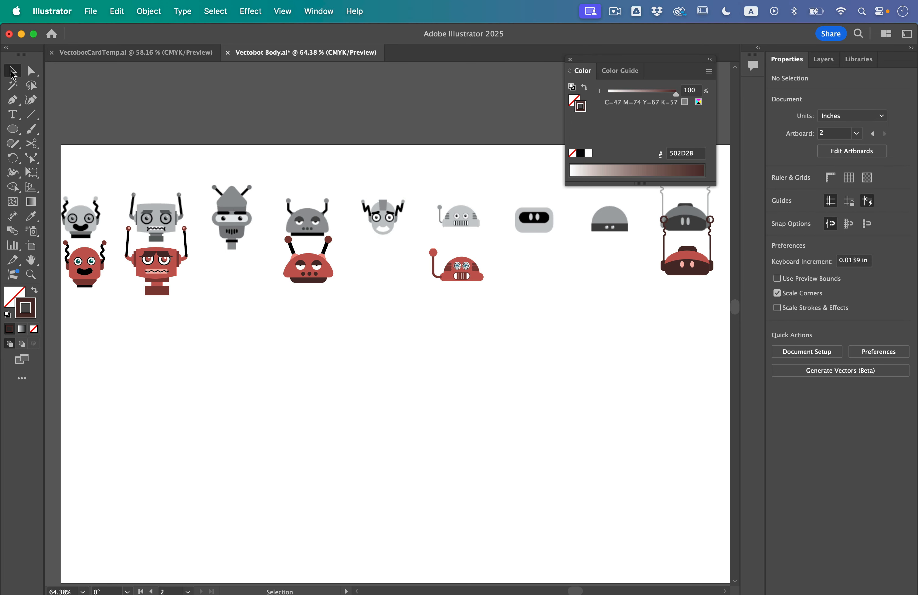
- Group the first two red robot heads separately and move them side by side into a new row in the empty area below
left_click_drag(77, 272, 55, 228)
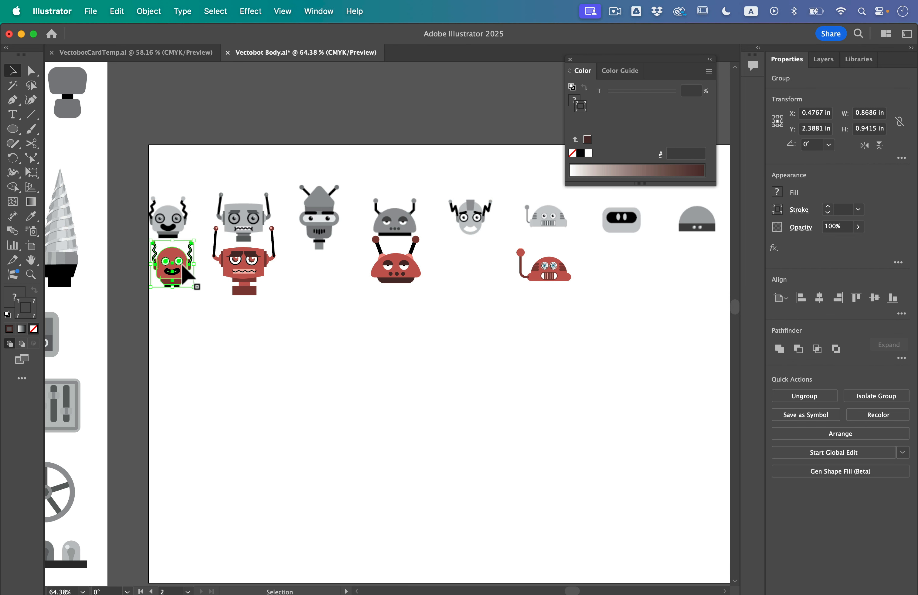
left_click_drag(226, 355, 236, 391)
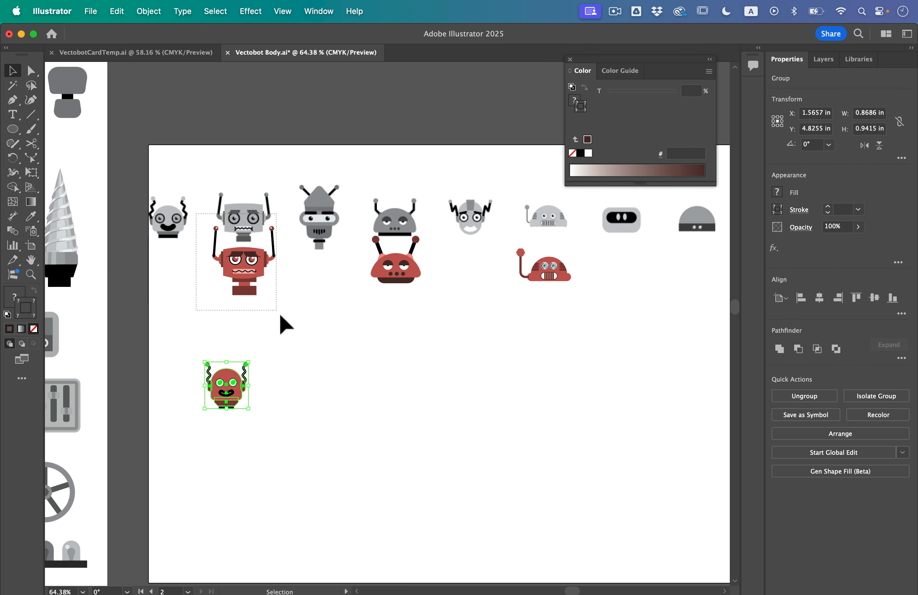
left_click_drag(280, 315, 302, 319)
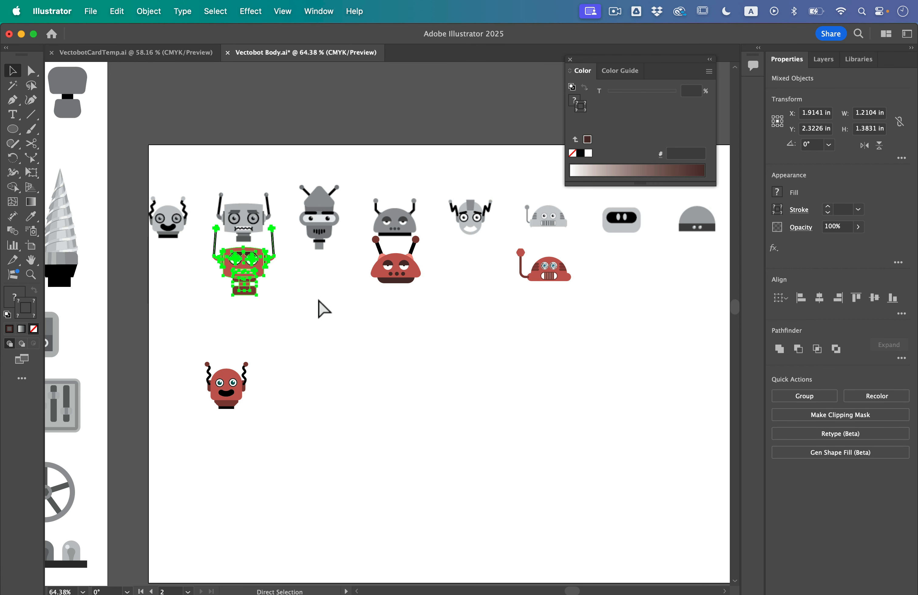
key("super+g")
key("v")
left_click_drag(242, 260, 317, 372)
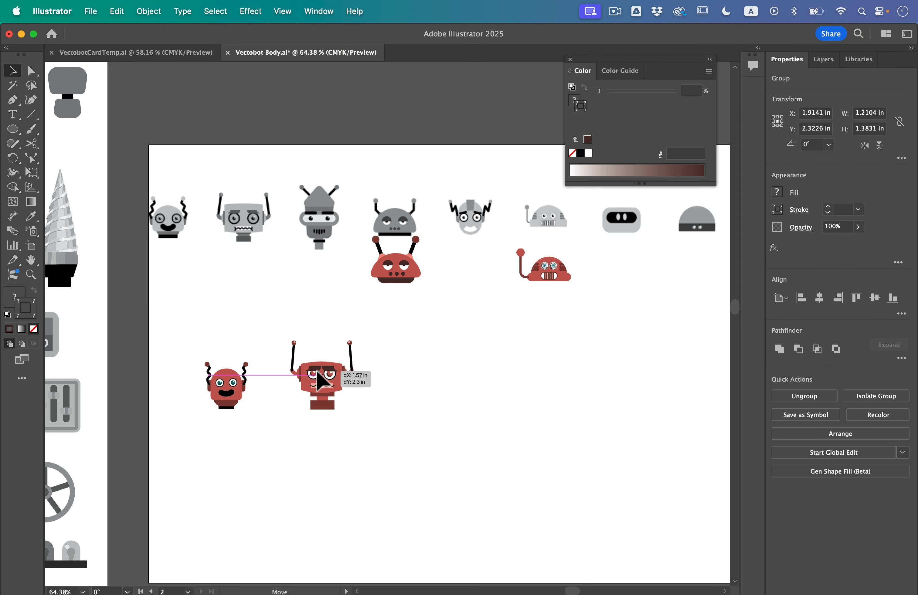
- Group the sleepy-eyed red robot head and move it down into the new row beside the second head
left_click_drag(360, 215, 439, 305)
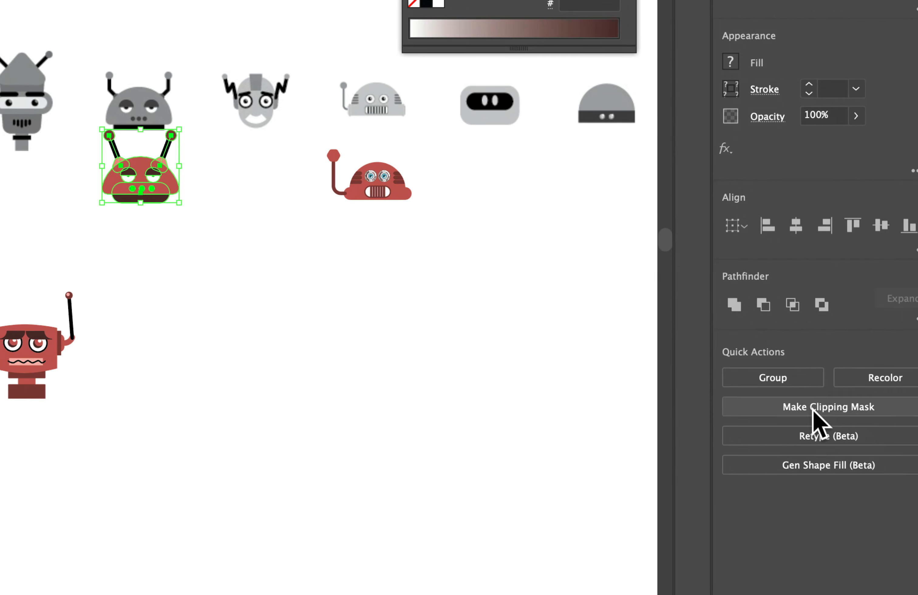
left_click(804, 397)
left_click_drag(405, 277, 448, 391)
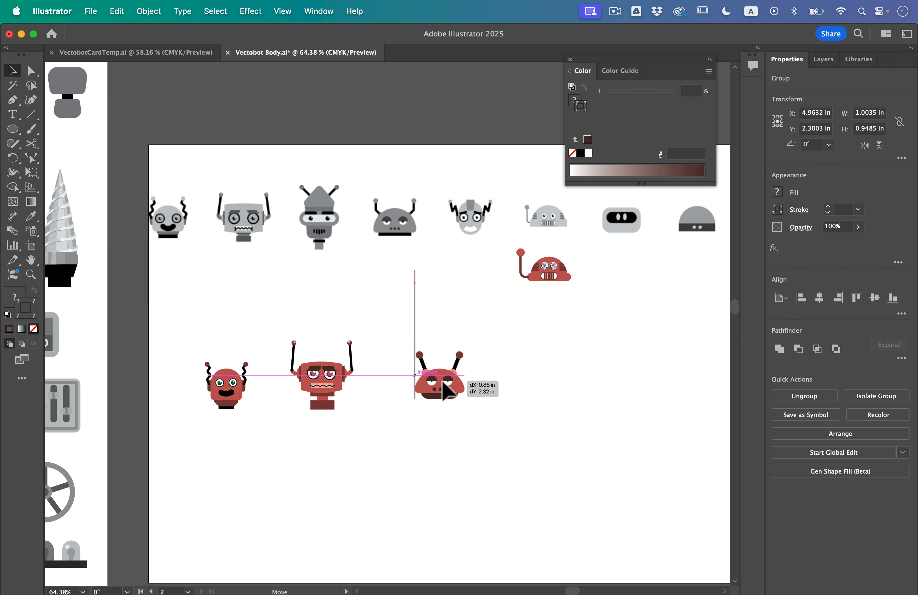
- Move the grille-mouthed dome head and the grouped last red head into the new row as the fourth and fifth robots
left_click_drag(484, 250, 504, 406)
scroll(504, 386, "right", 5)
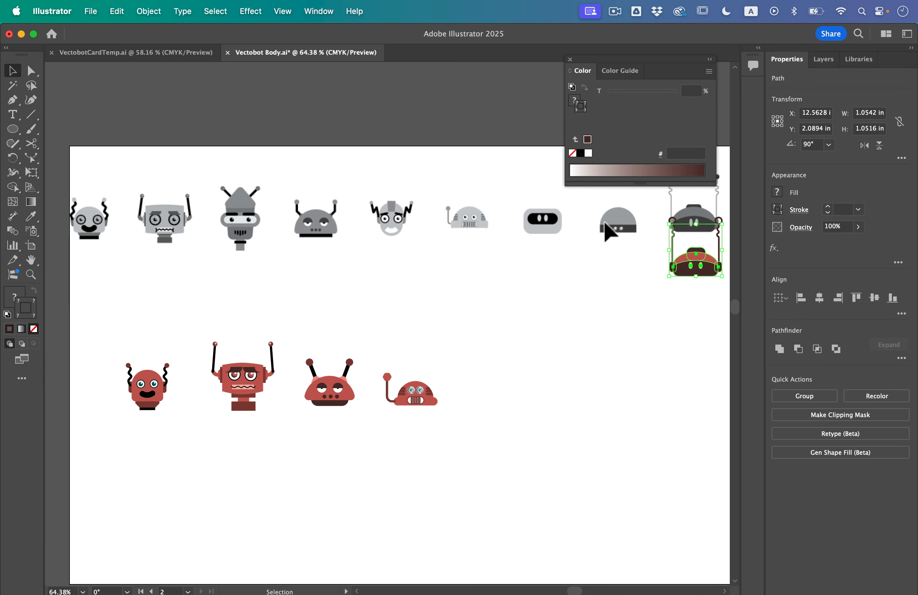
scroll(657, 305, "right", 6)
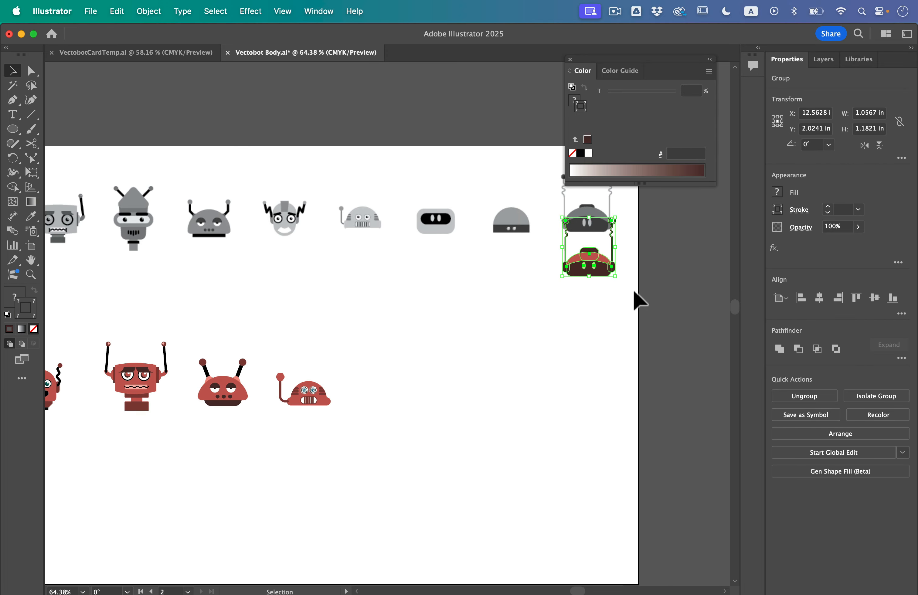
left_click_drag(601, 276, 392, 402)
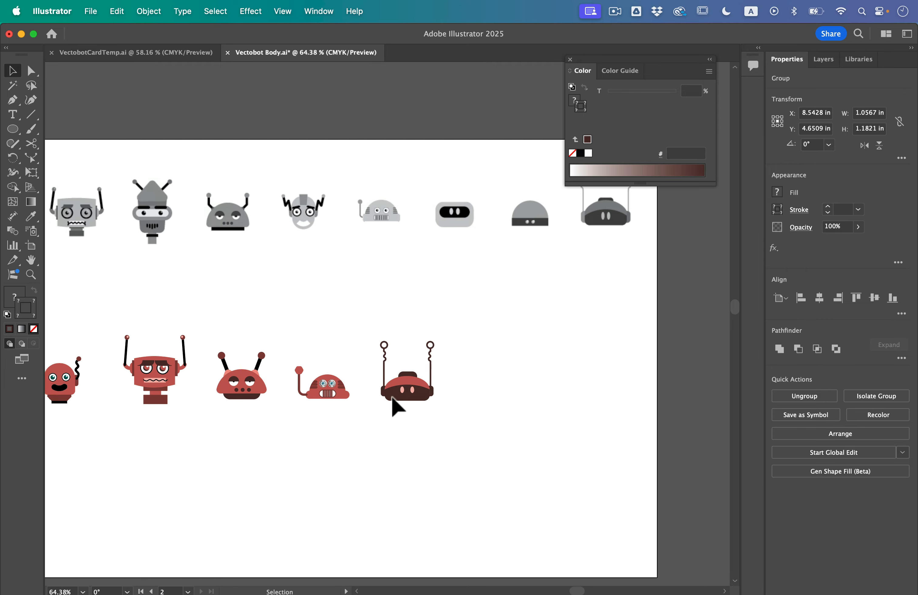
- Scale up all five red robot heads together so the row spans more of the artboard
scroll(394, 404, "left", 5)
left_click_drag(583, 386, 162, 336)
left_click_drag(547, 332, 697, 300)
left_click(562, 270)
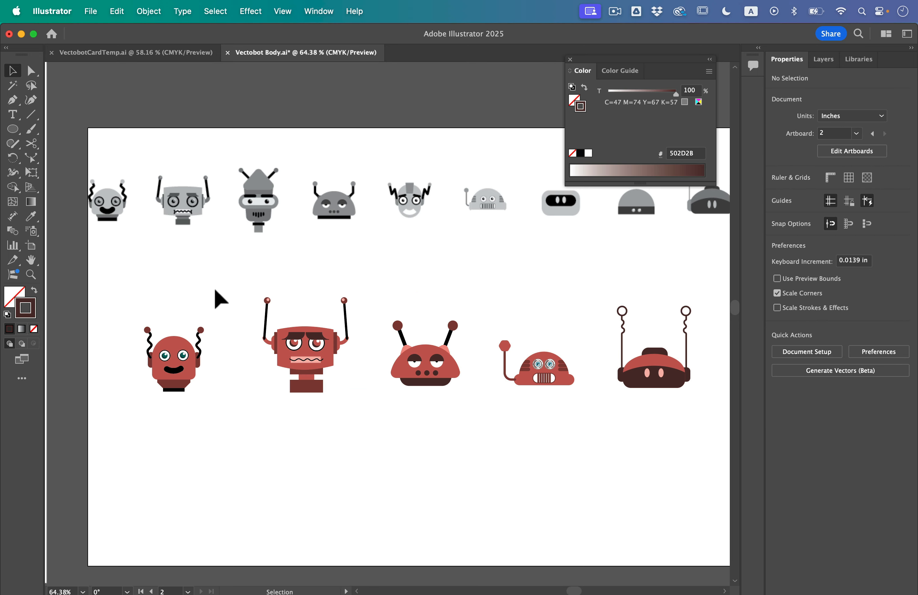